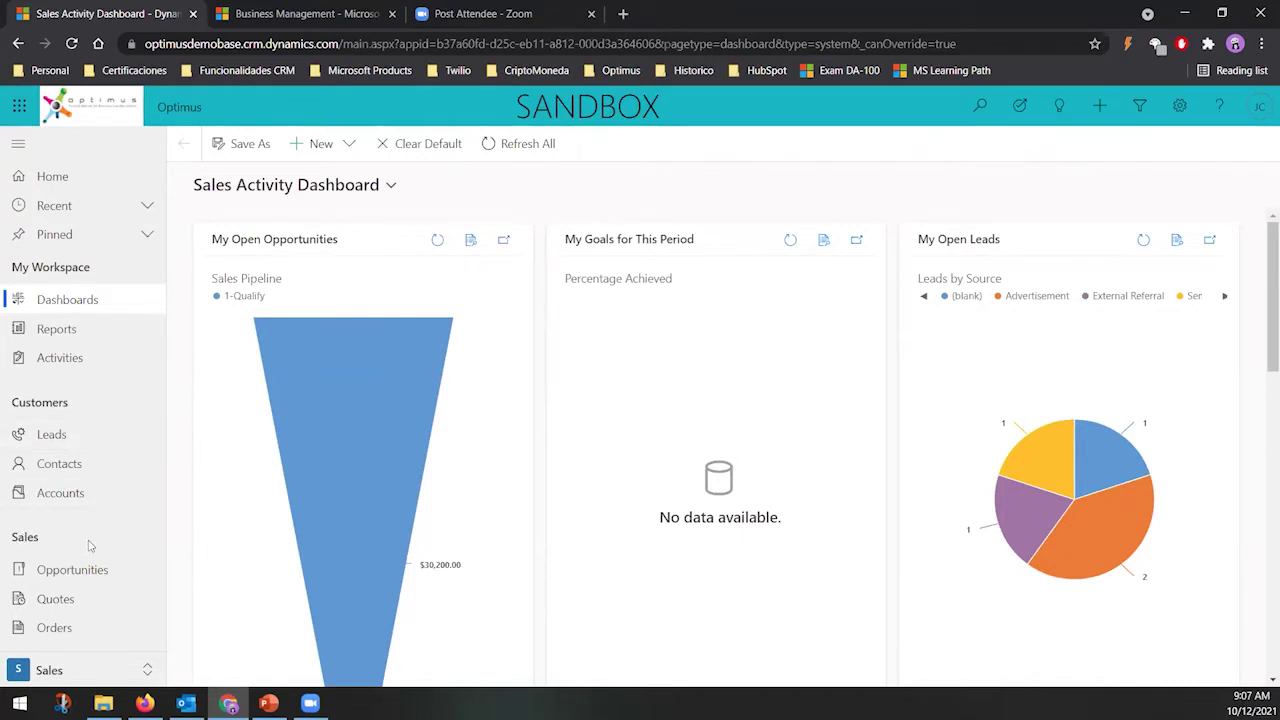
Check the areas available in the Optimus app, and open the Customer Service Hub from the published apps
left_click(92, 676)
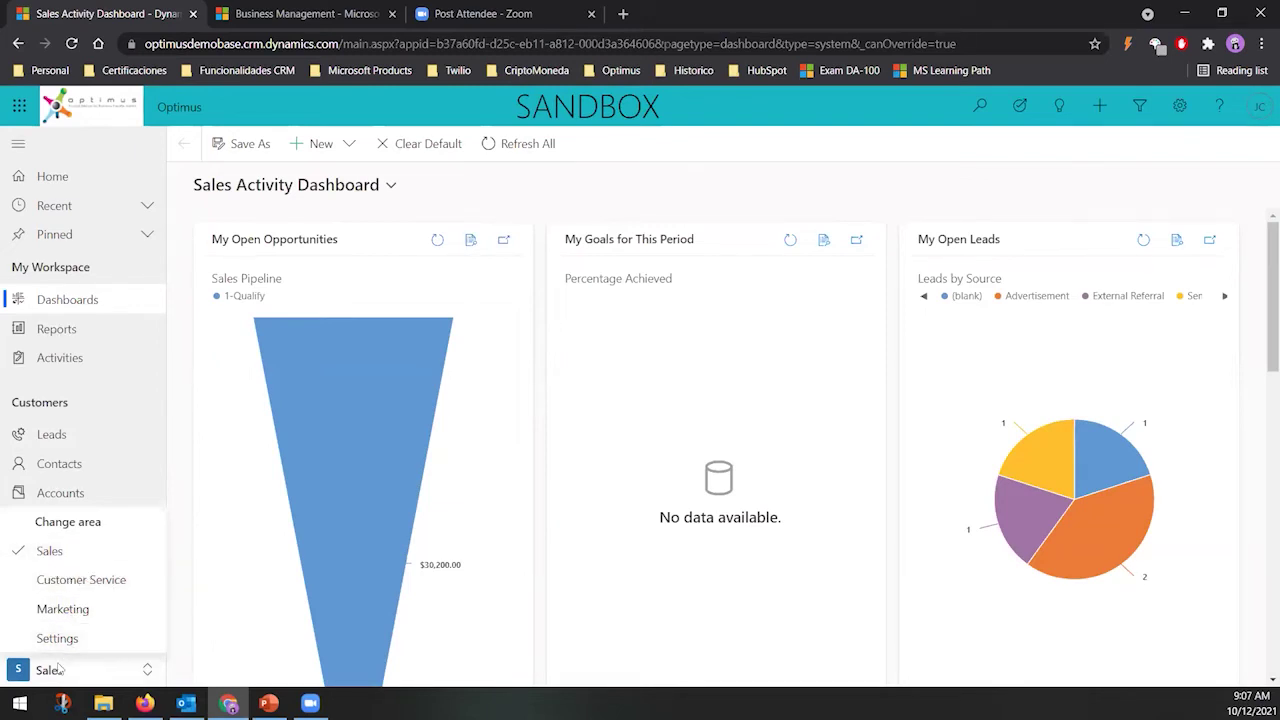
left_click(58, 670)
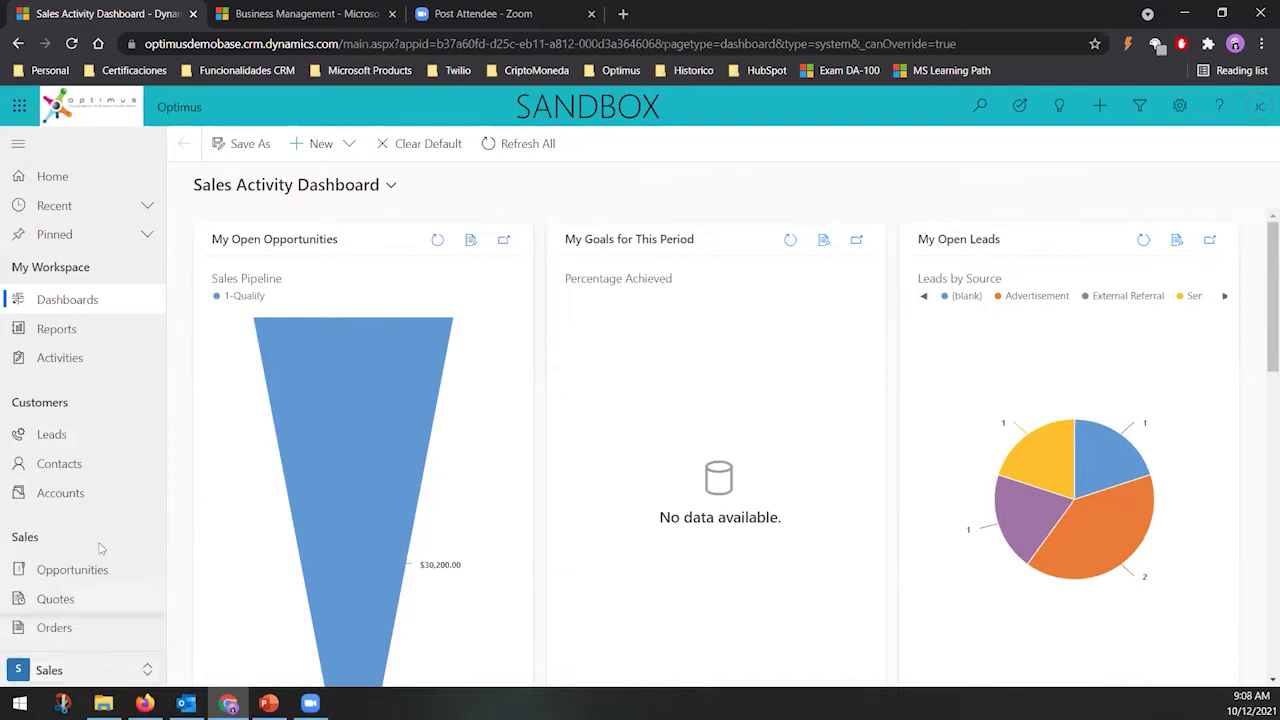
left_click(180, 109)
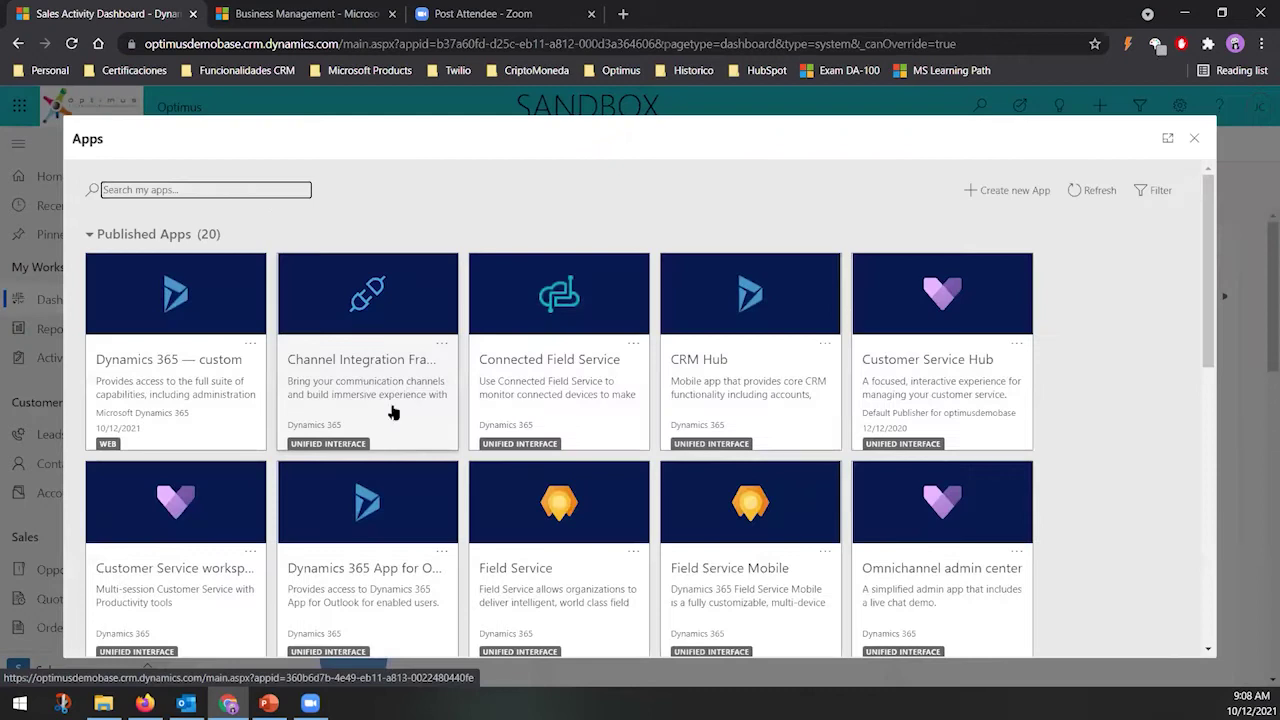
scroll(470, 460, "down", 3)
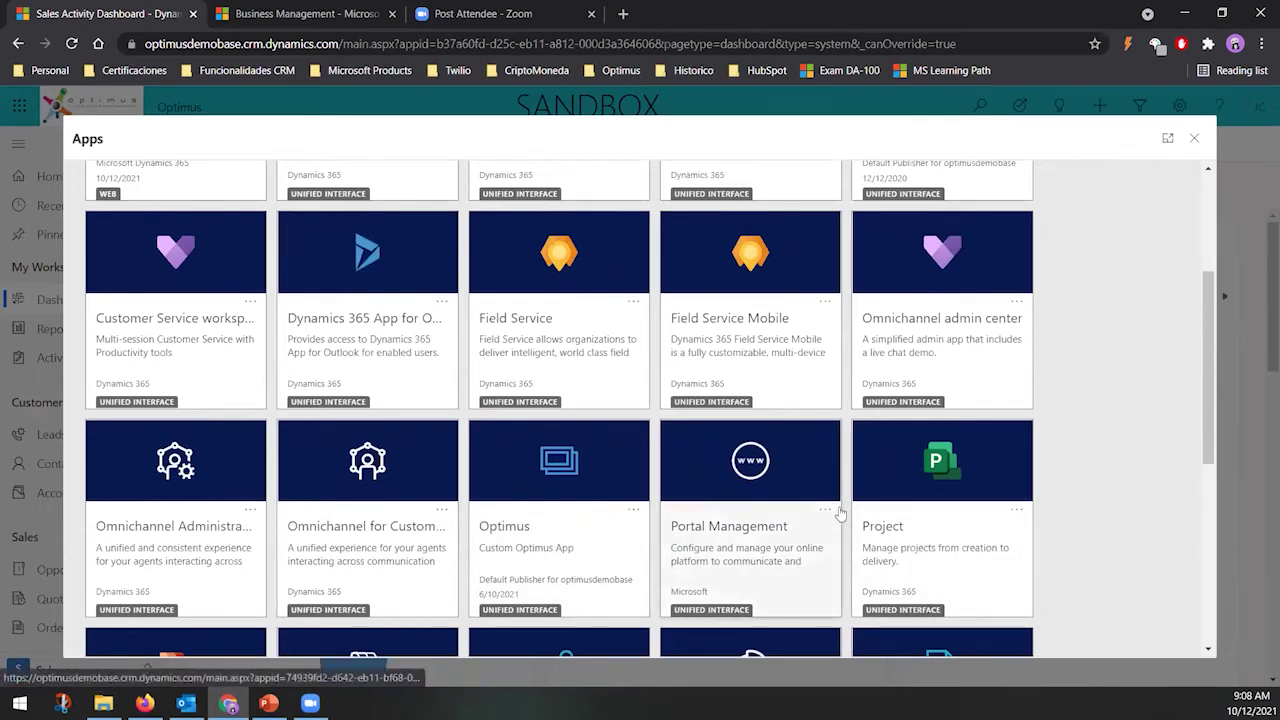
scroll(836, 520, "up", 3)
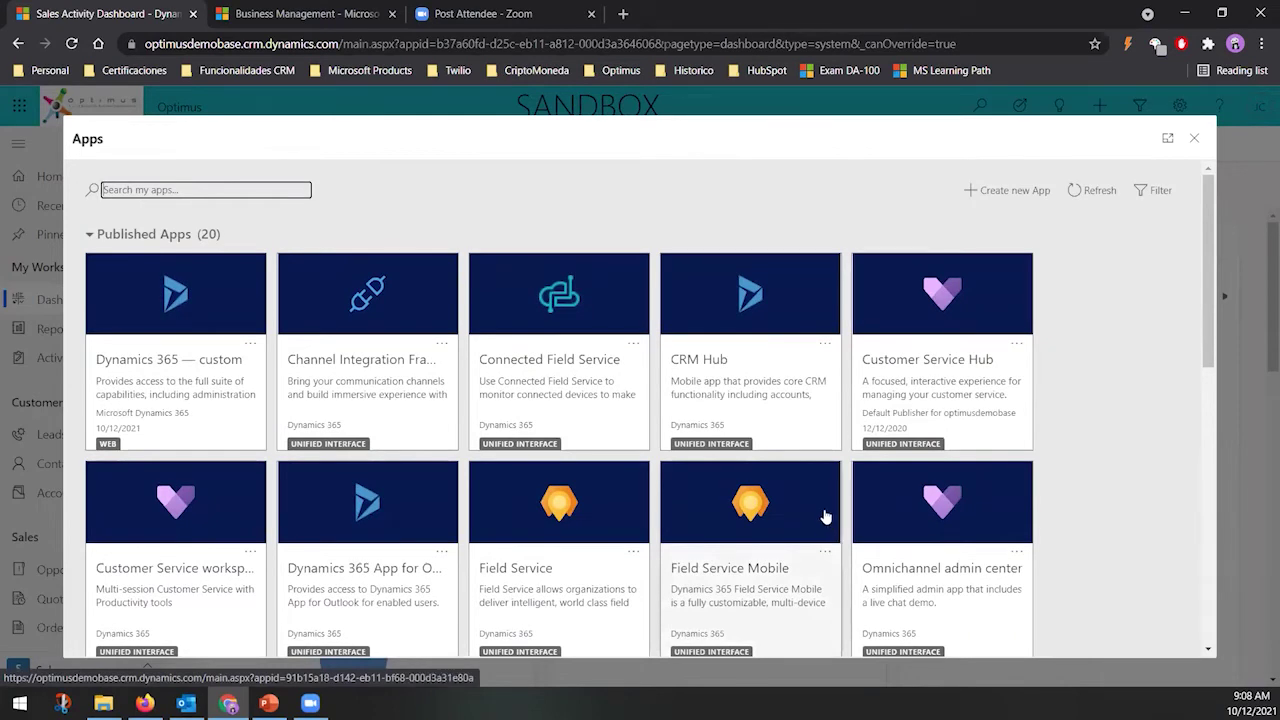
left_click(926, 401)
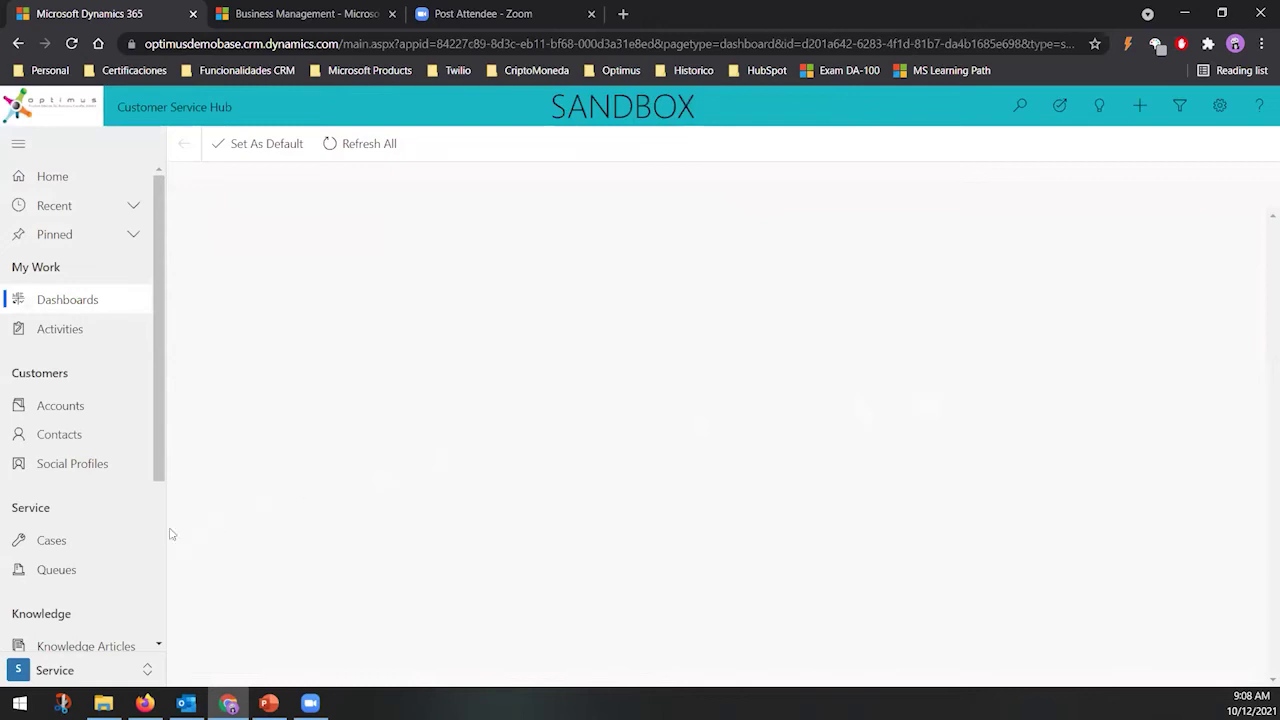
Examine the Customer Service Hub's navigation entries and areas, and bring up the list of published apps
scroll(67, 512, "down", 3)
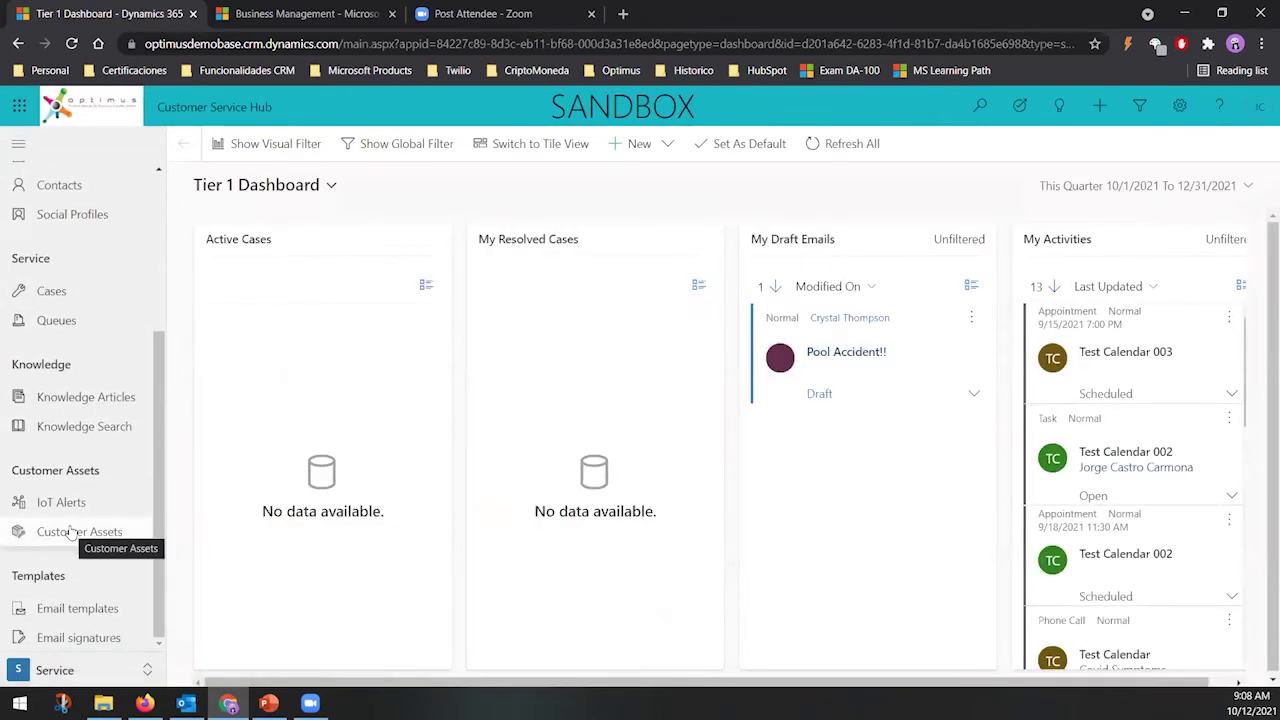
scroll(80, 632, "up", 1)
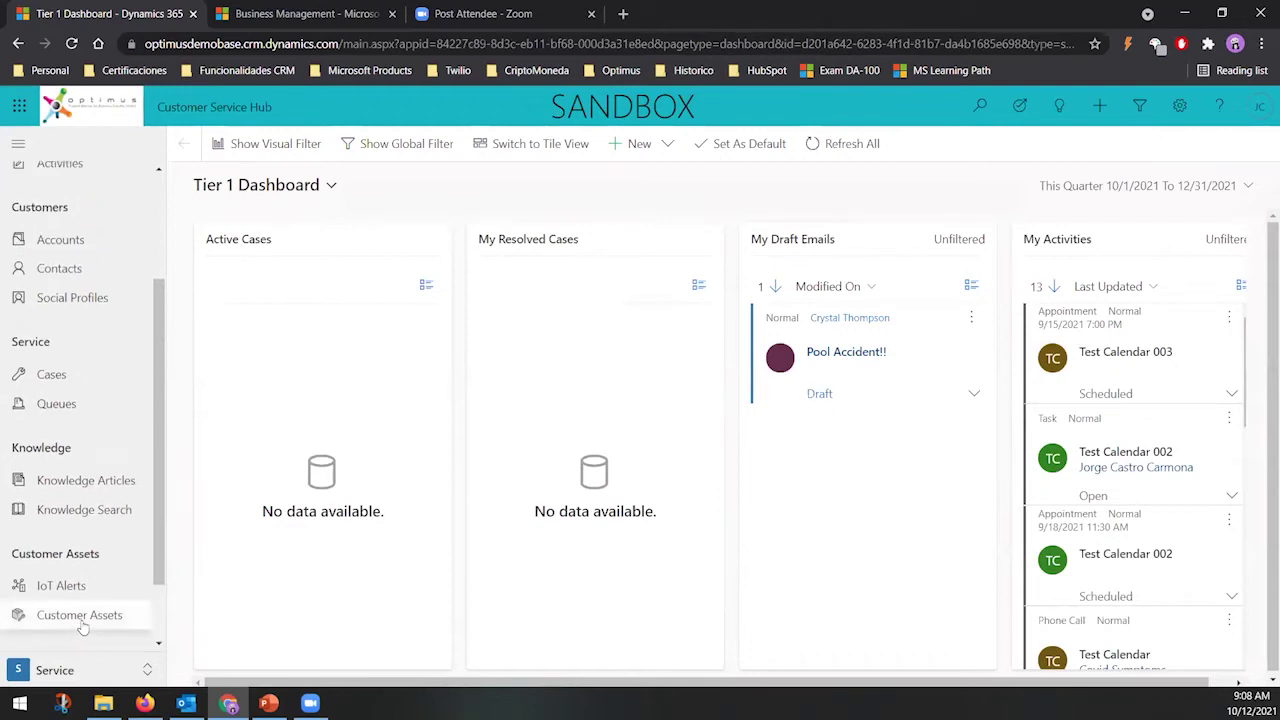
scroll(83, 625, "up", 2)
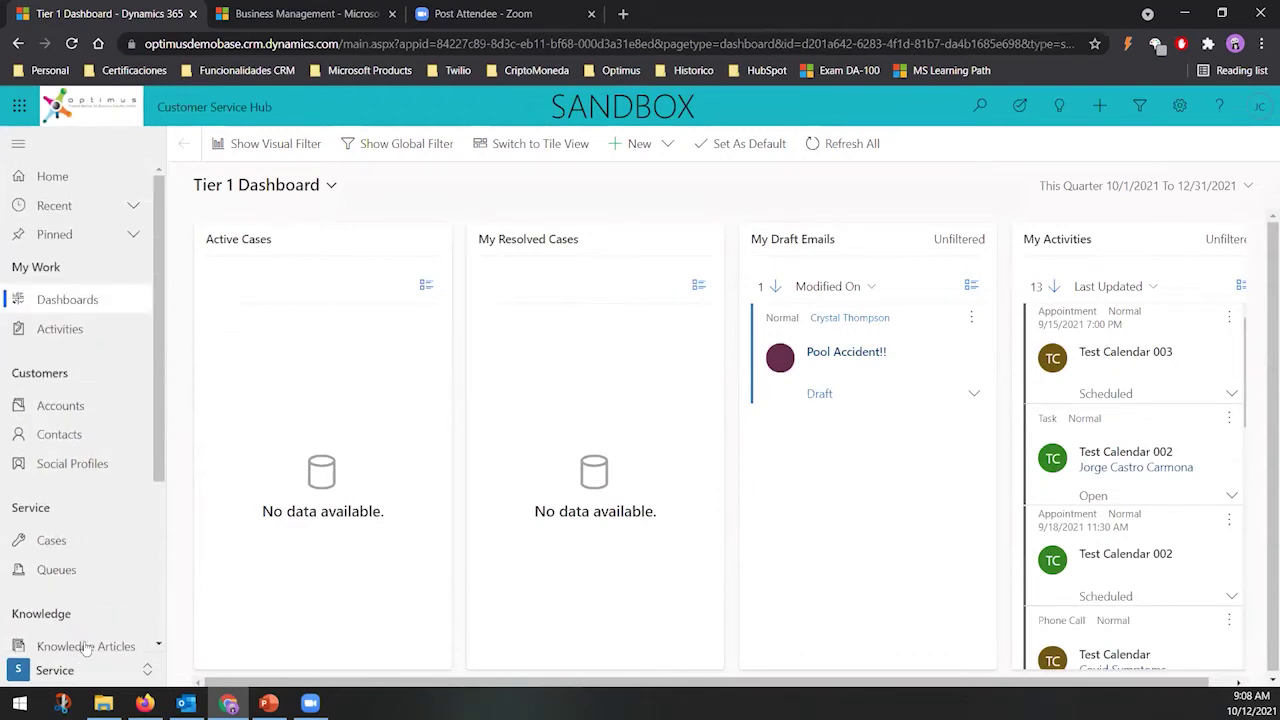
left_click(86, 670)
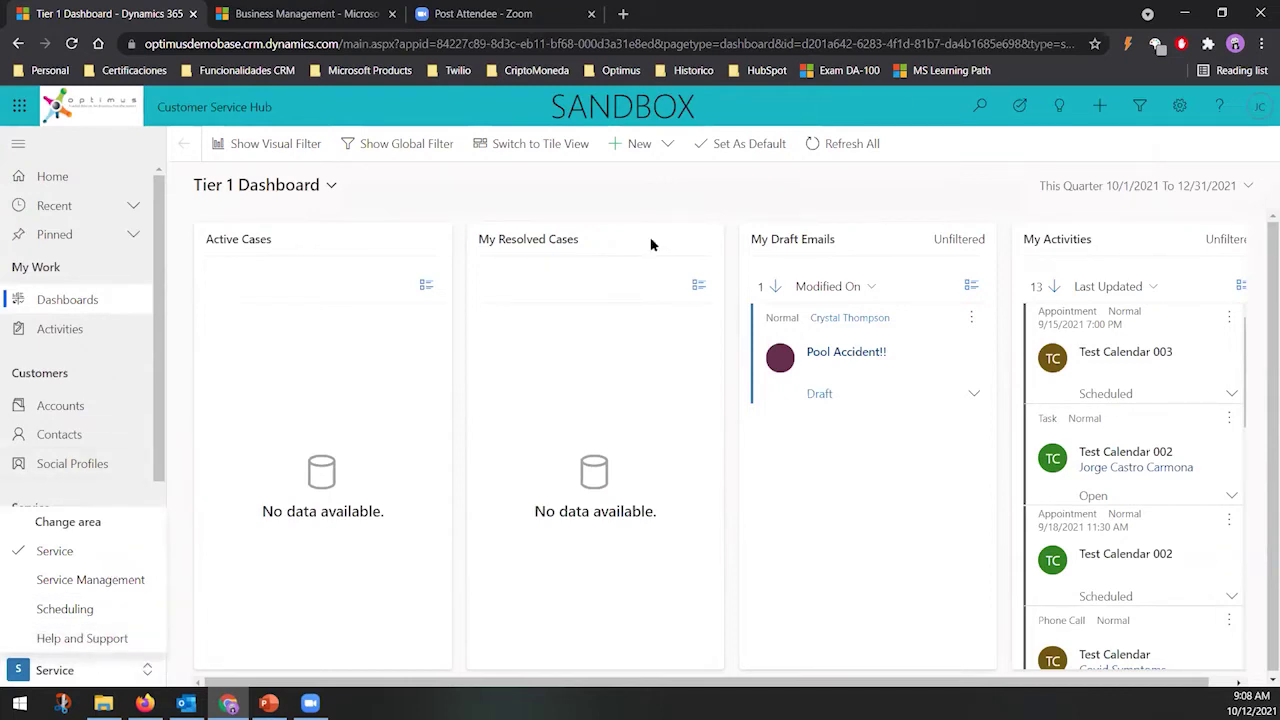
left_click(218, 122)
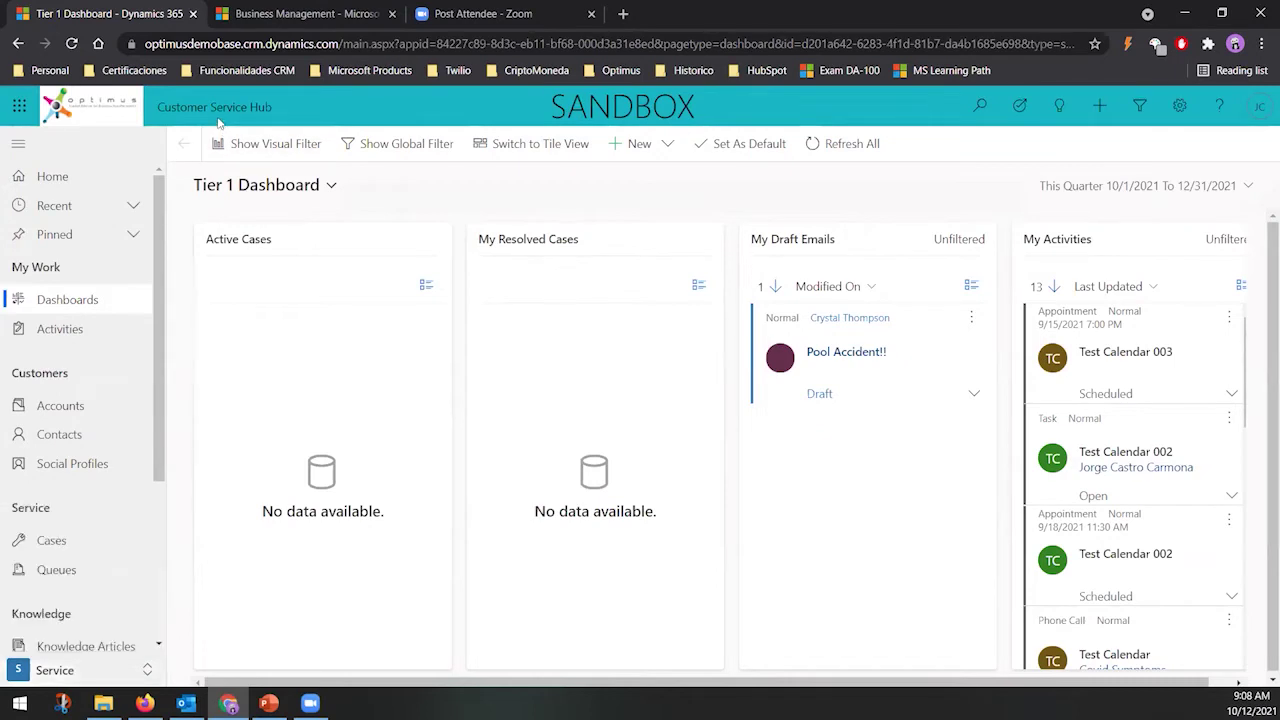
left_click(218, 112)
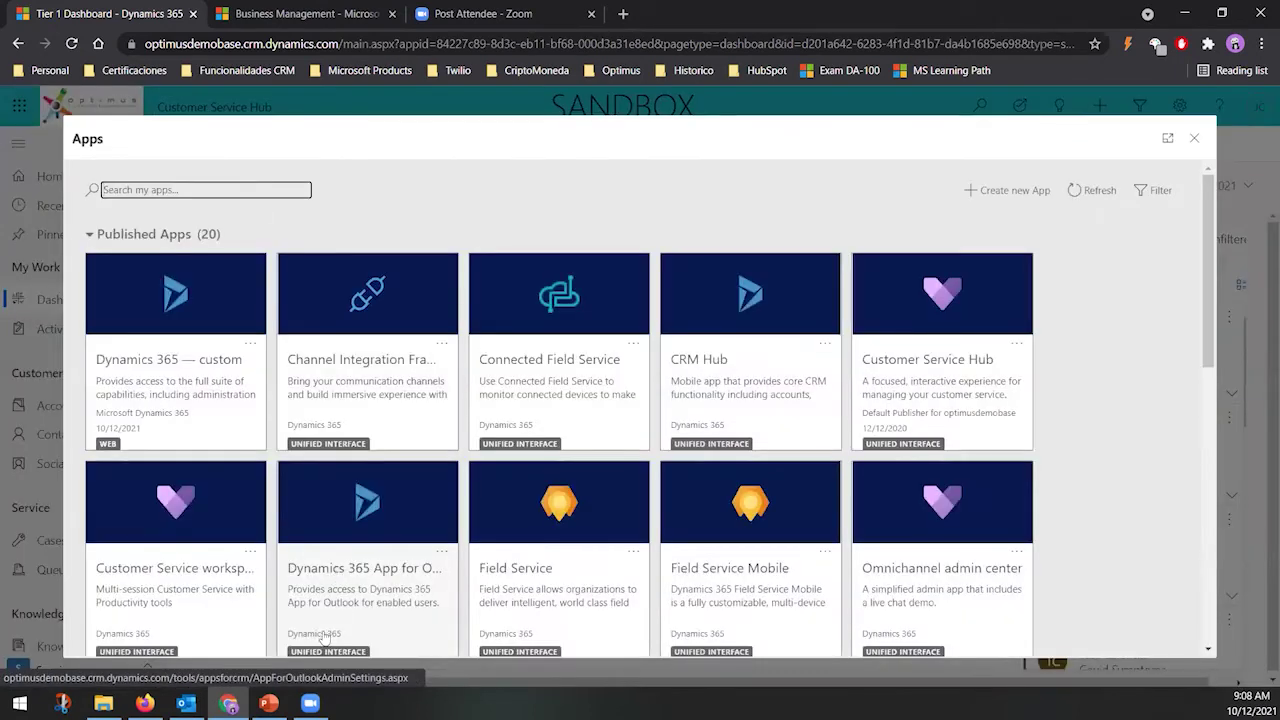
Switch to PowerPoint, present from the General Concepts slide with presenter view and slide show swapped, and advance to How to Create an App
left_click(268, 703)
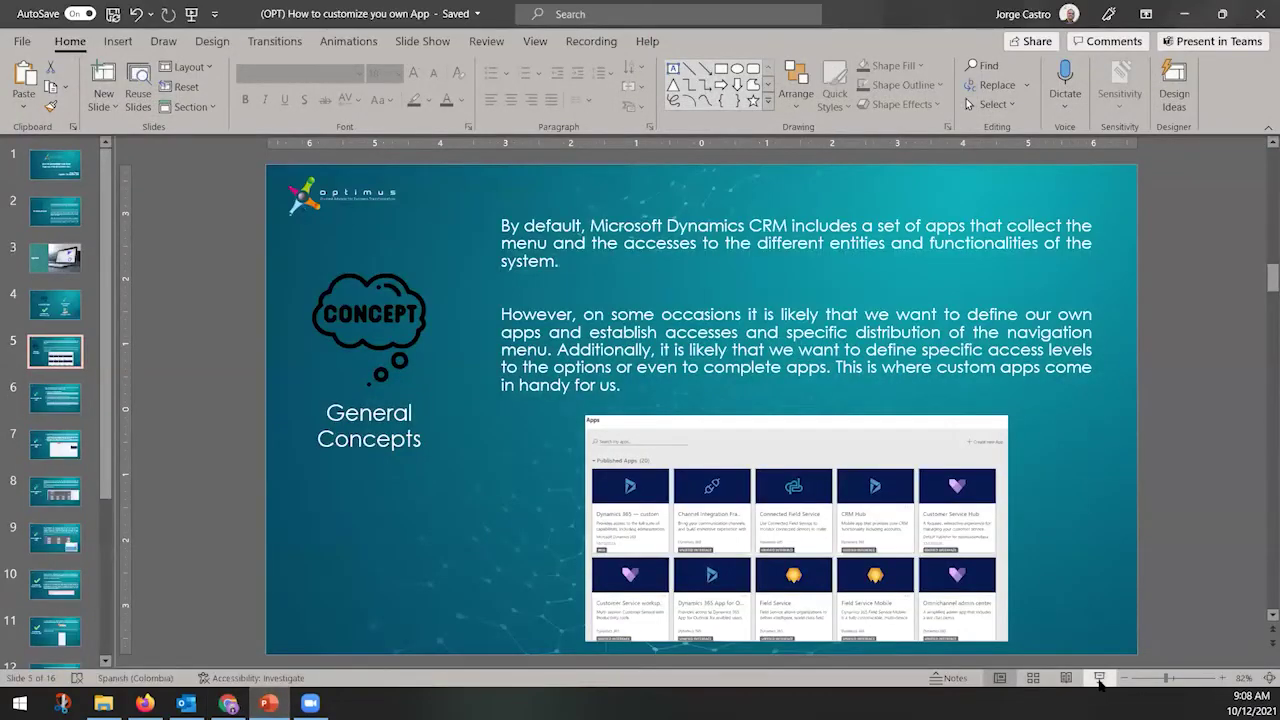
left_click(1099, 678)
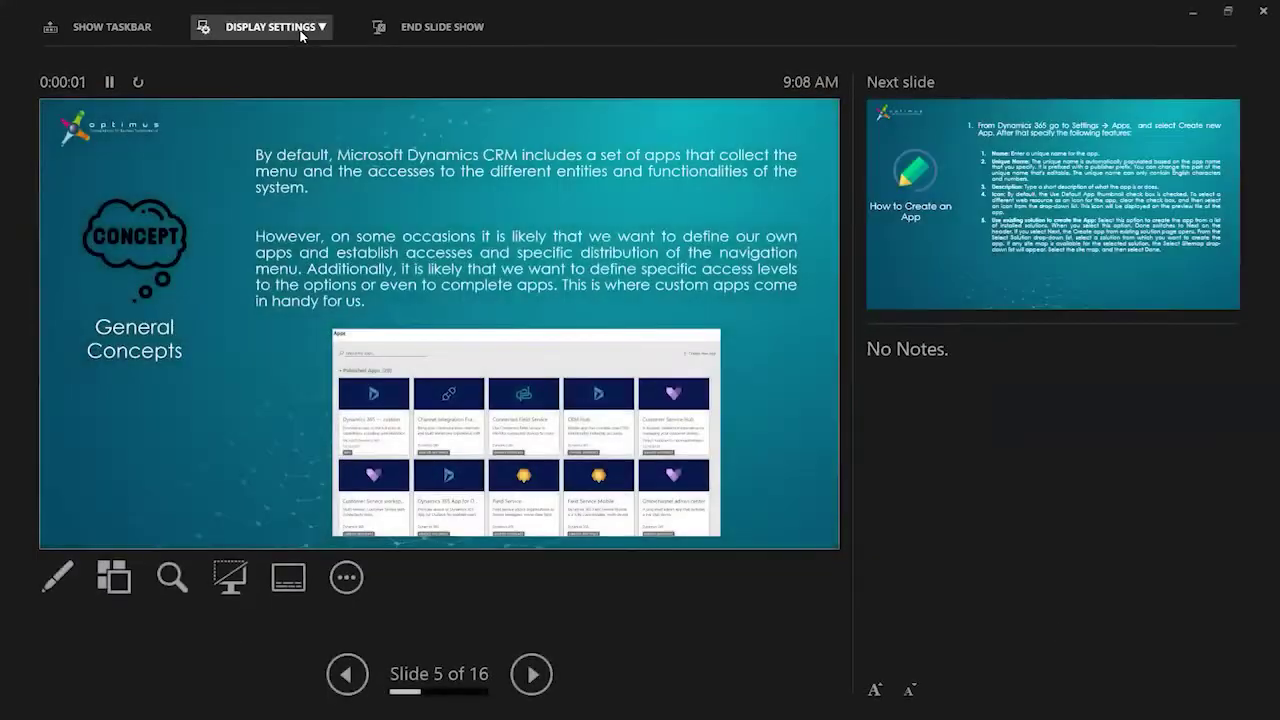
left_click(295, 26)
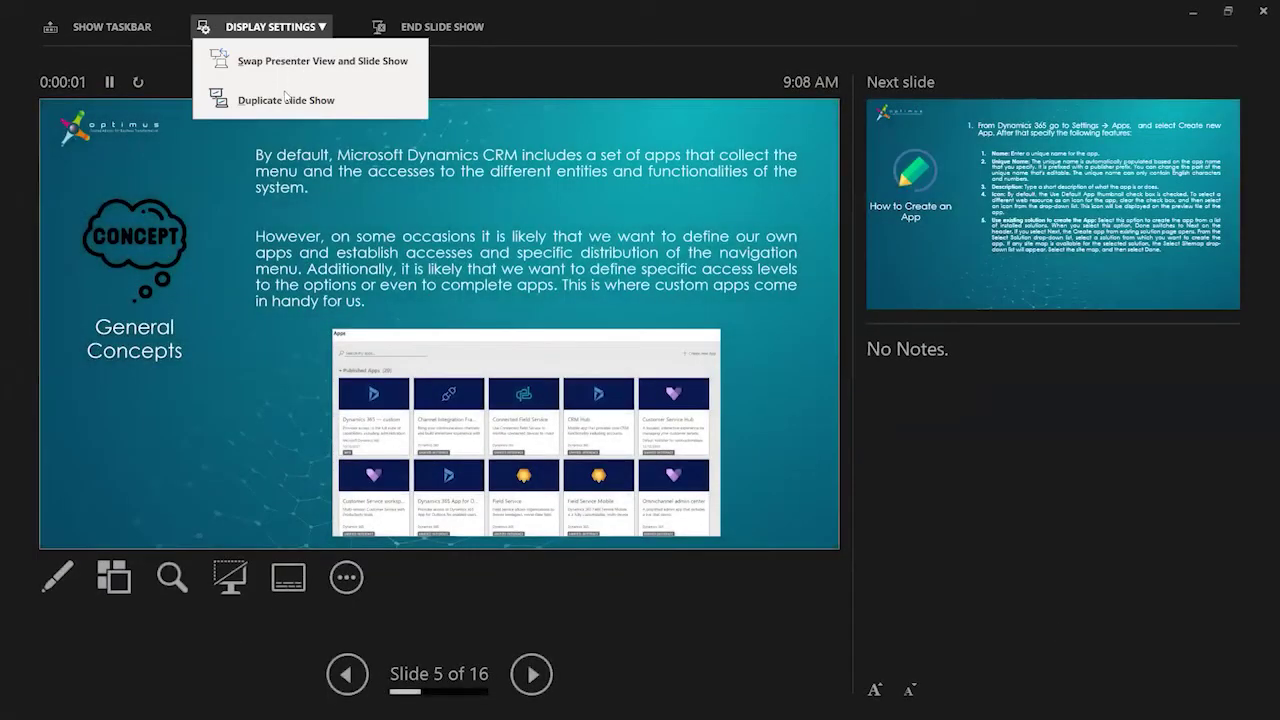
left_click(286, 60)
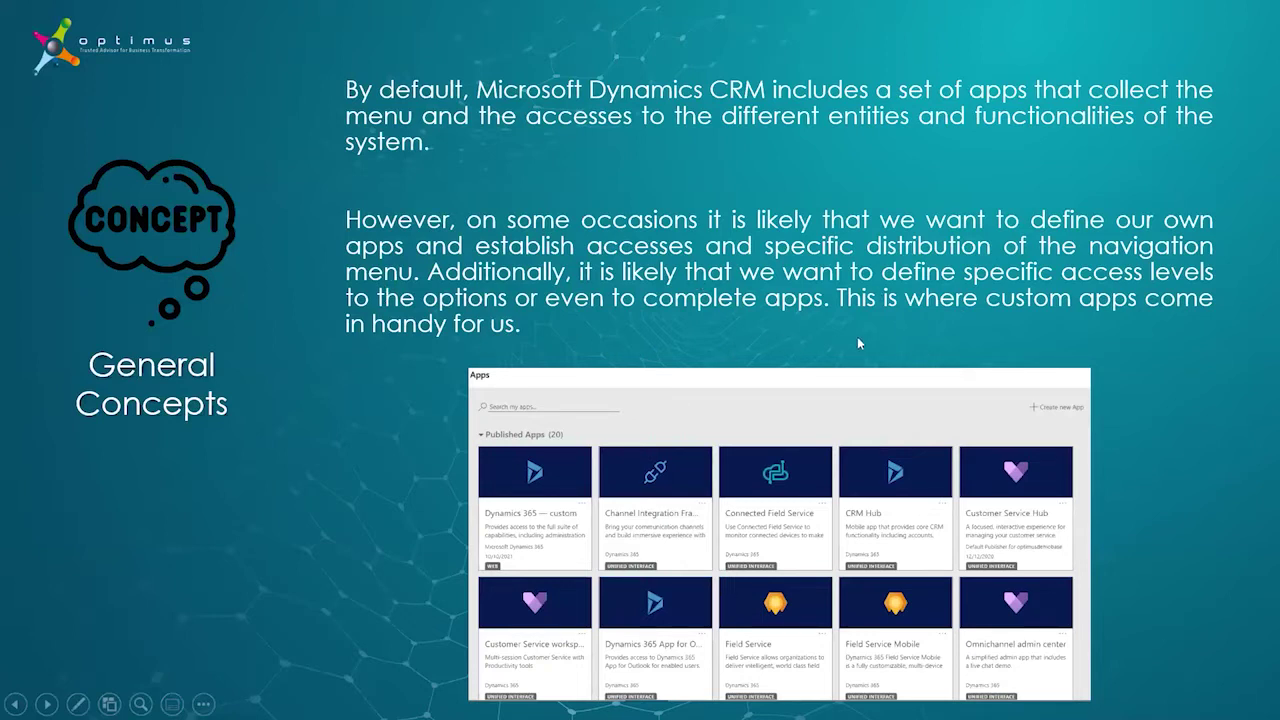
left_click(1134, 415)
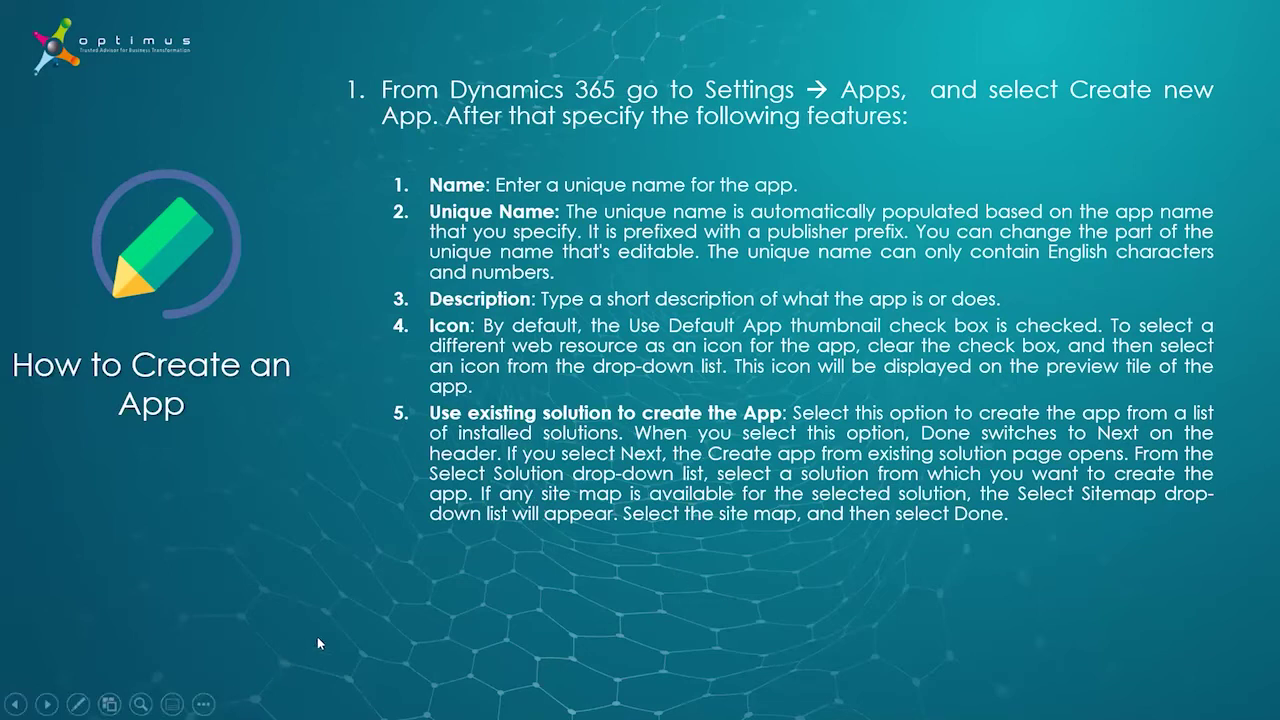
End the slide show, return to Dynamics 365 in Chrome and close the list of published apps
key("Escape")
left_click(229, 703)
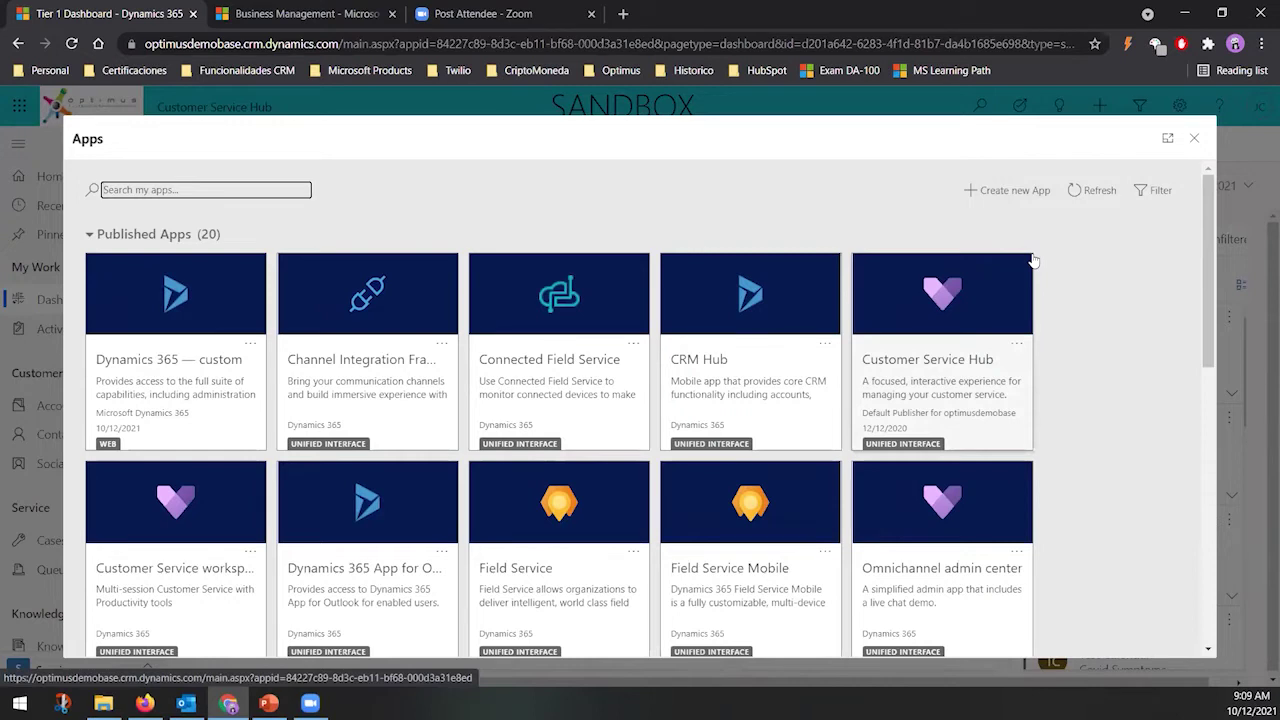
left_click(1194, 138)
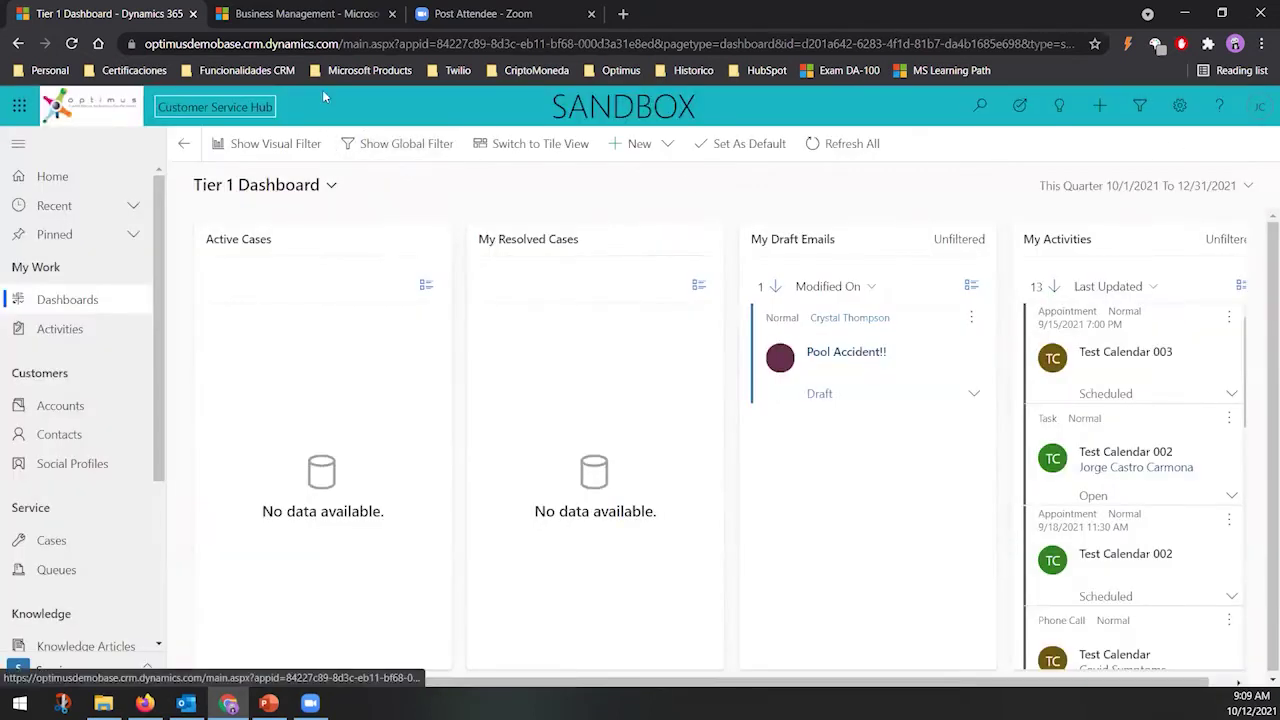
Look at the Business Management settings page and the Customer Service Hub's settings options, including Advanced Settings
left_click(320, 16)
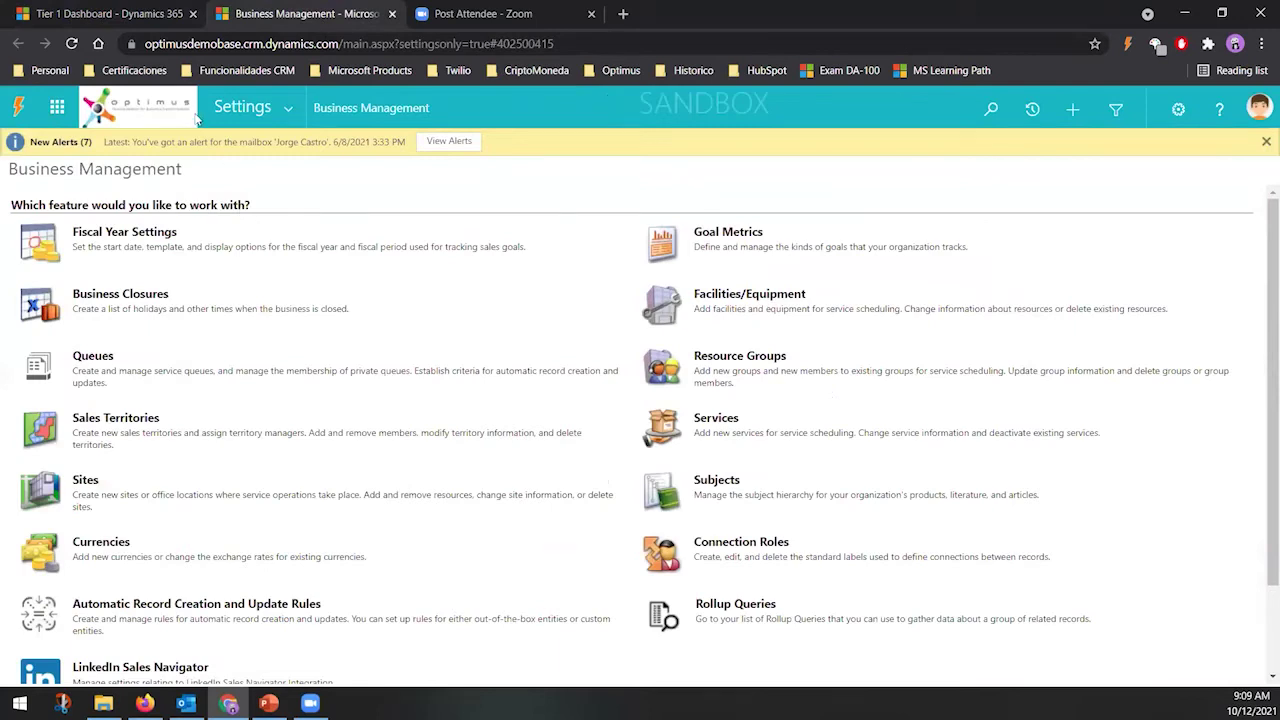
left_click(110, 16)
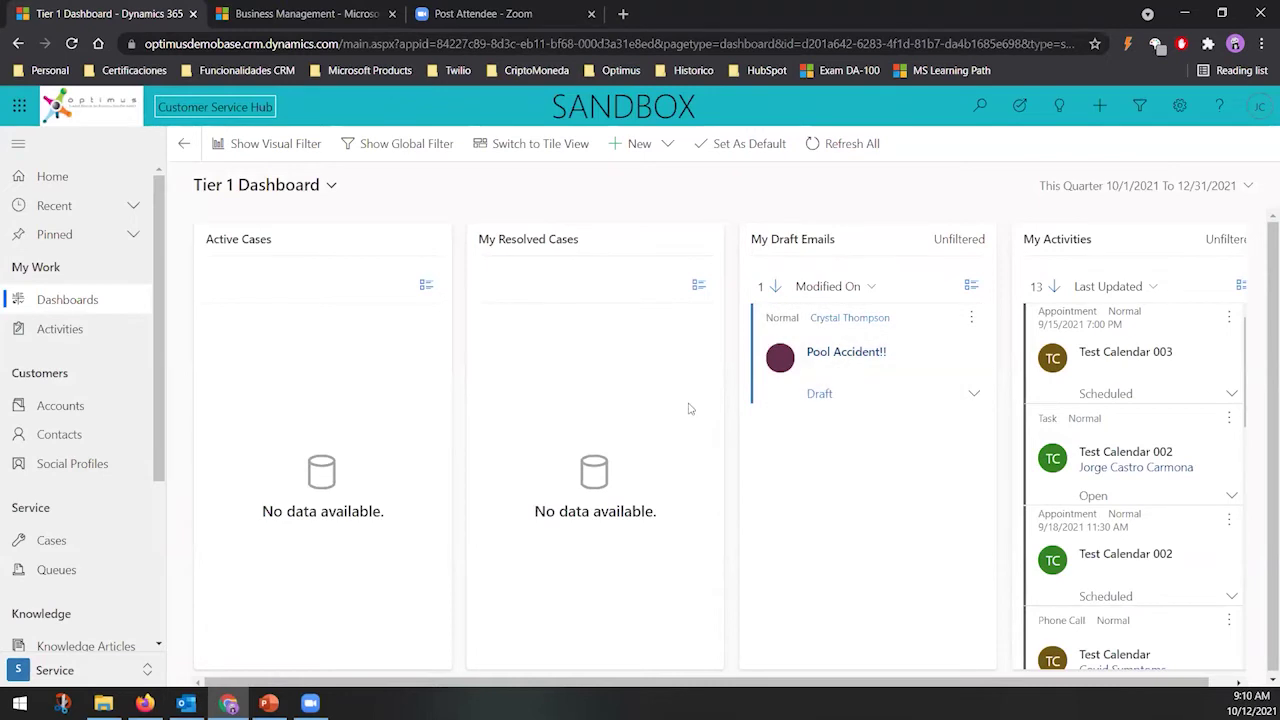
left_click(1259, 108)
left_click(1179, 106)
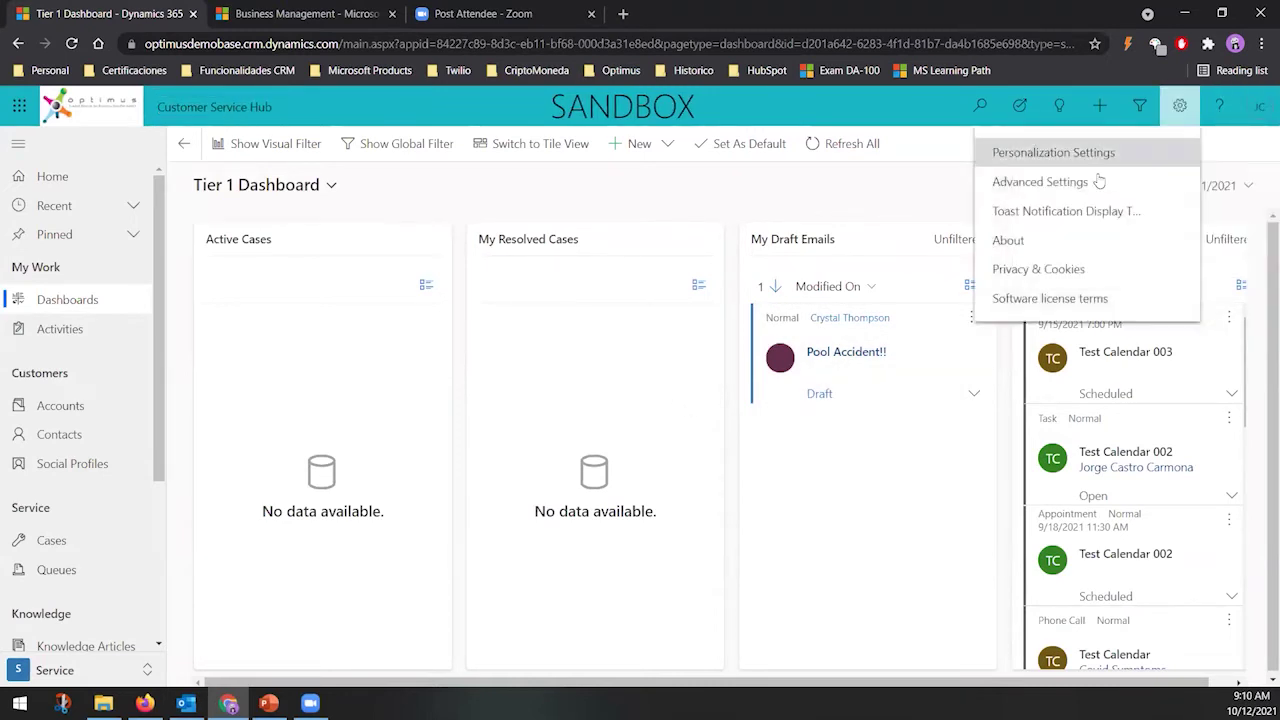
Open the Solutions list from the Business Management settings page and sort it by publisher in descending order
left_click(305, 14)
left_click(240, 107)
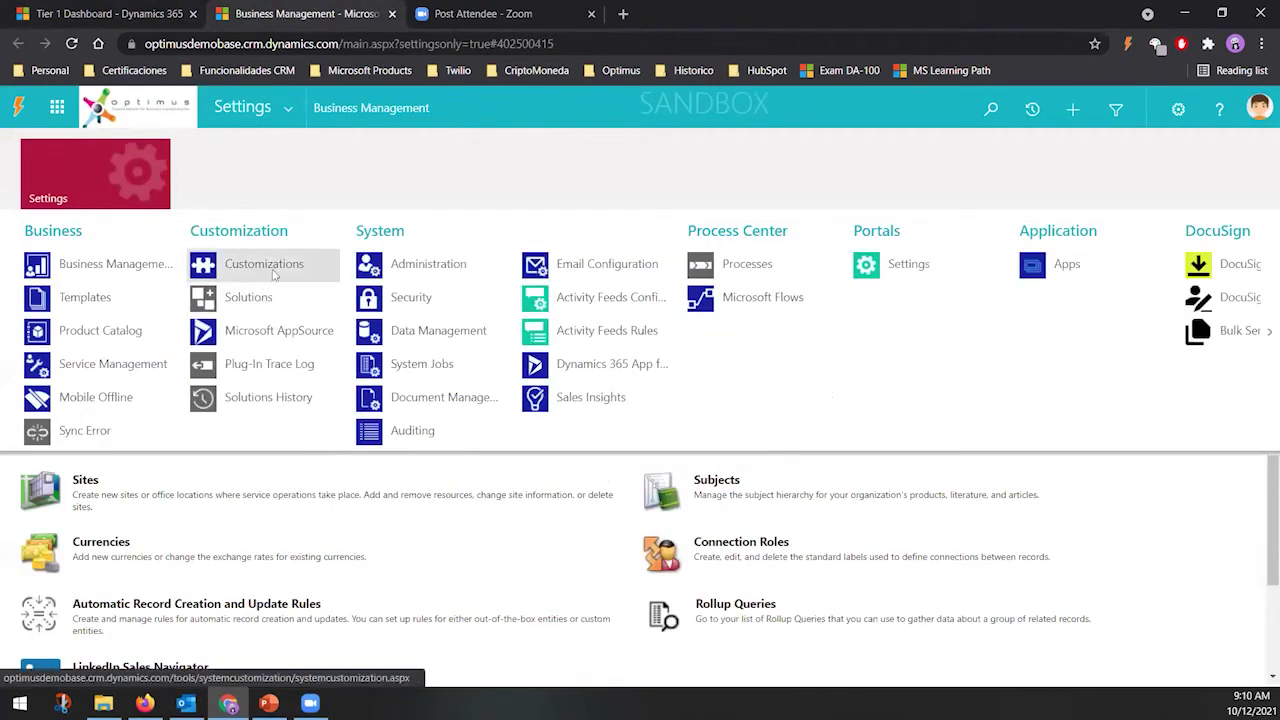
left_click(260, 297)
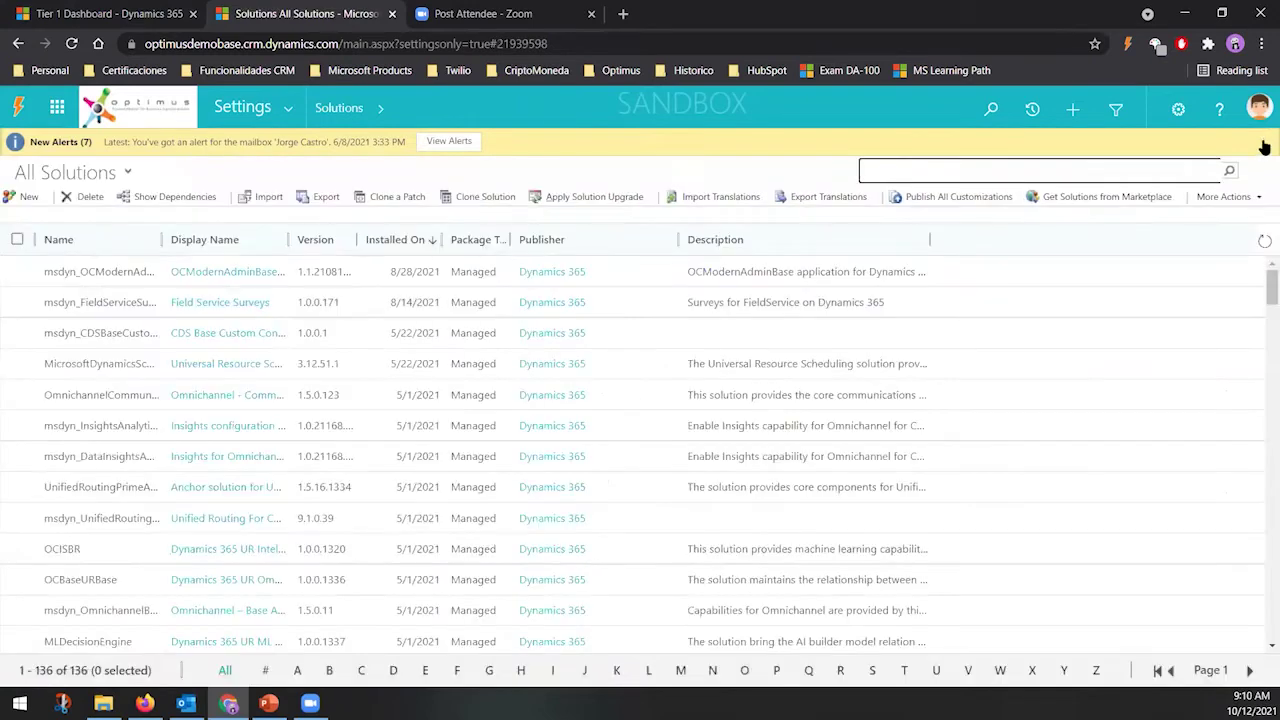
left_click(560, 244)
left_click(560, 244)
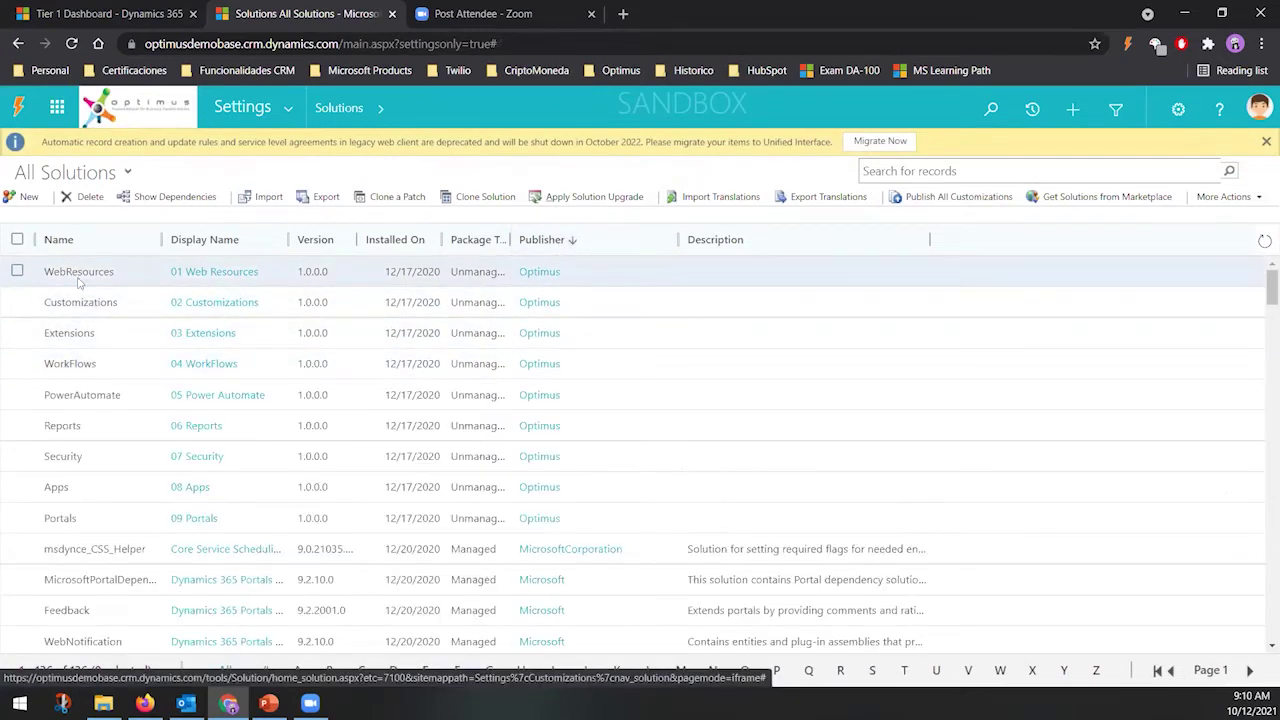
Open the 08 Apps solution and display its Model-driven Apps components
double_click(60, 497)
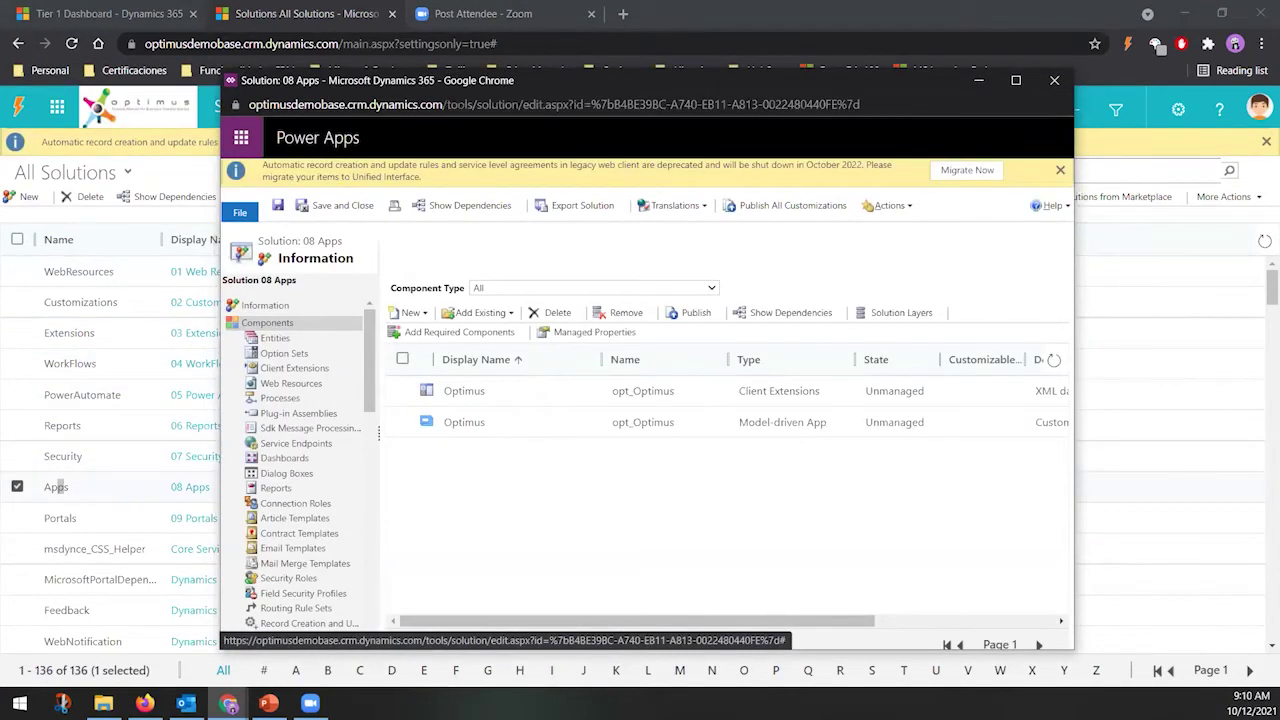
scroll(372, 420, "down", 1)
scroll(377, 422, "down", 5)
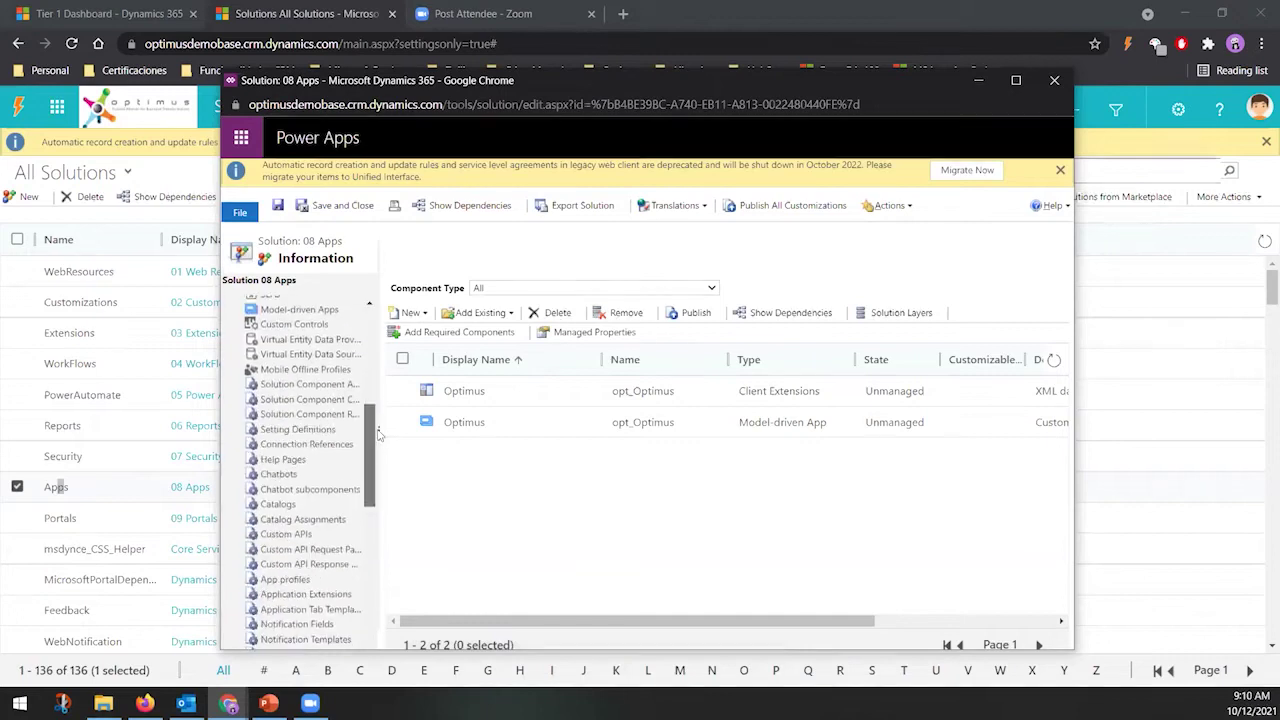
left_click(316, 342)
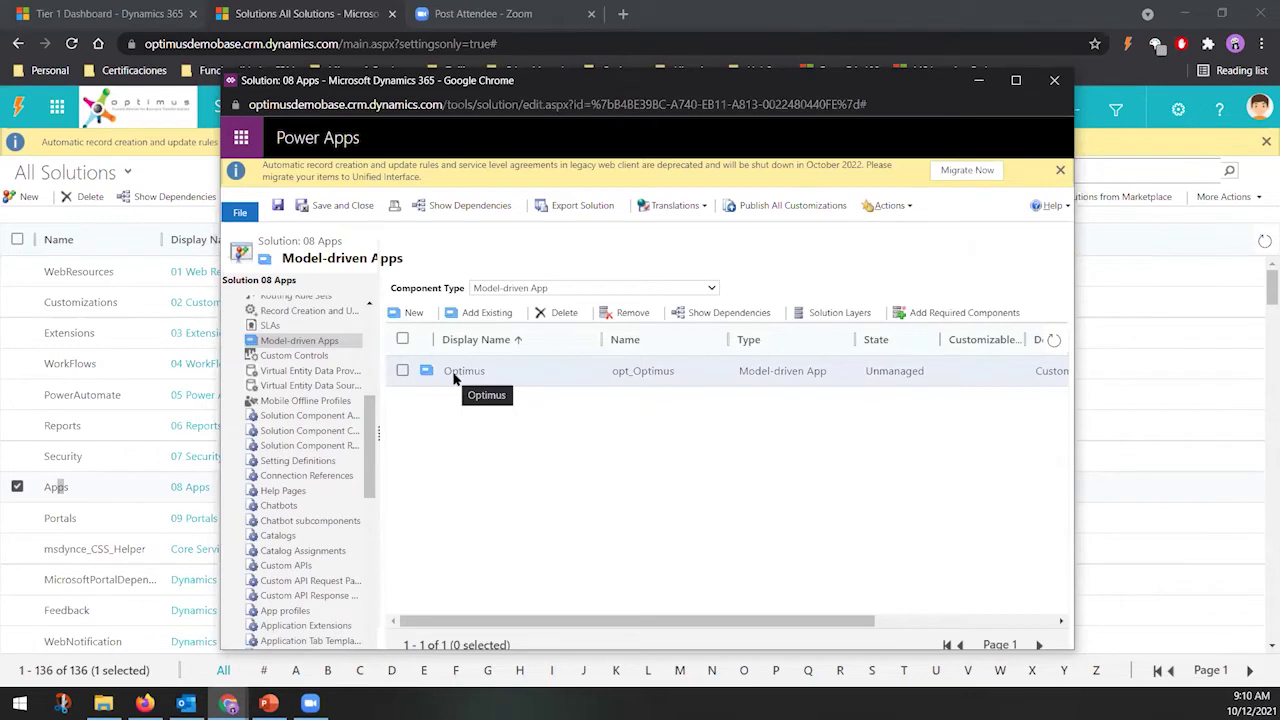
Minimize the 08 Apps solution window and start creating a new app from the Customer Service Hub's published apps list
left_click(125, 13)
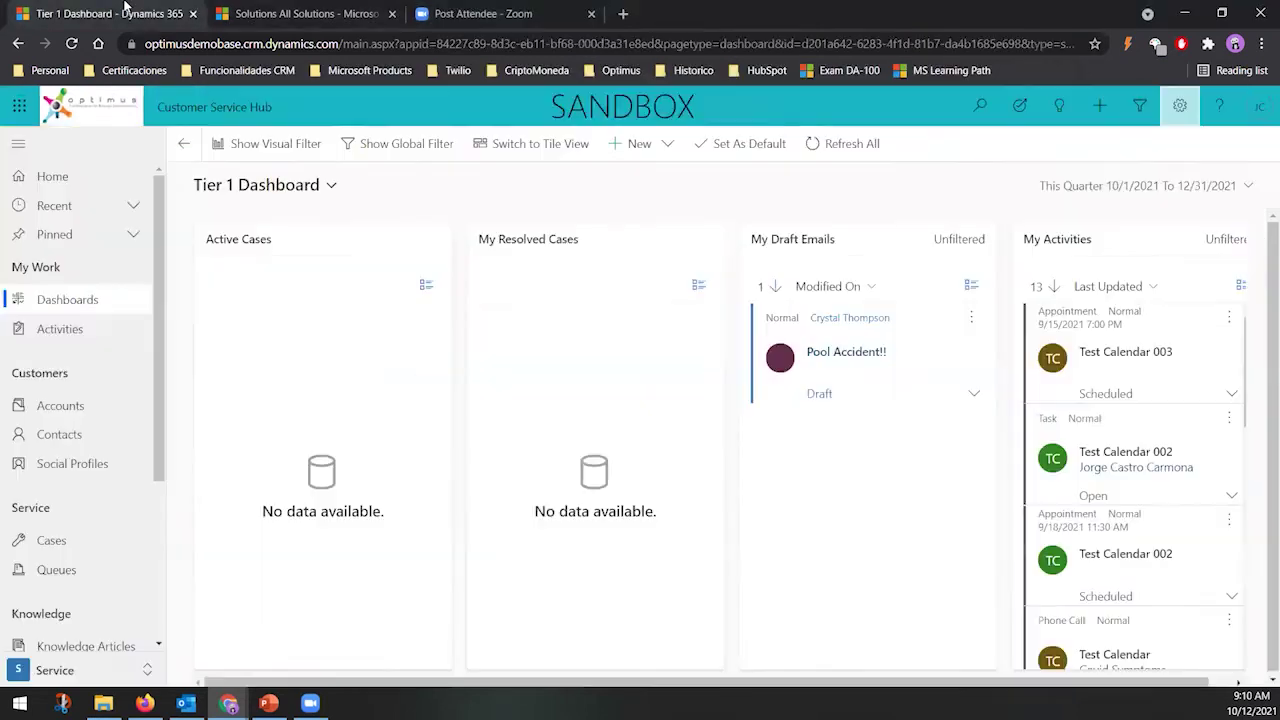
left_click(237, 108)
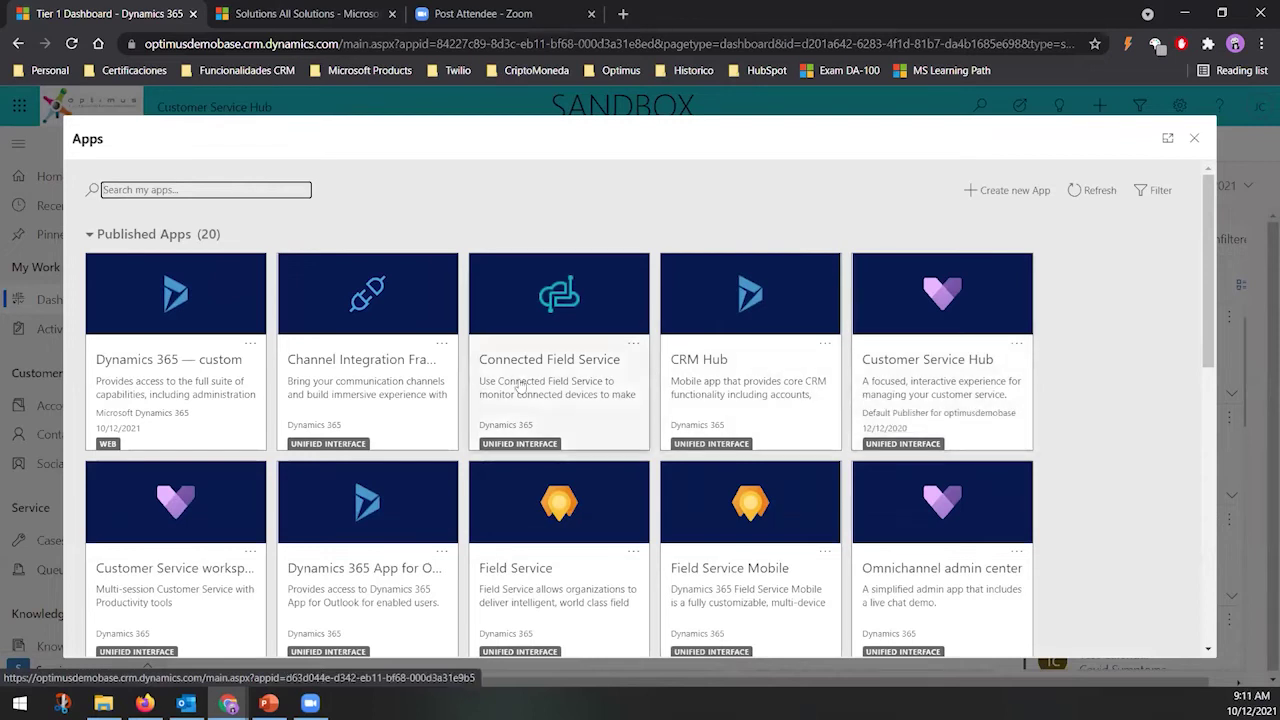
mouse_move(229, 703)
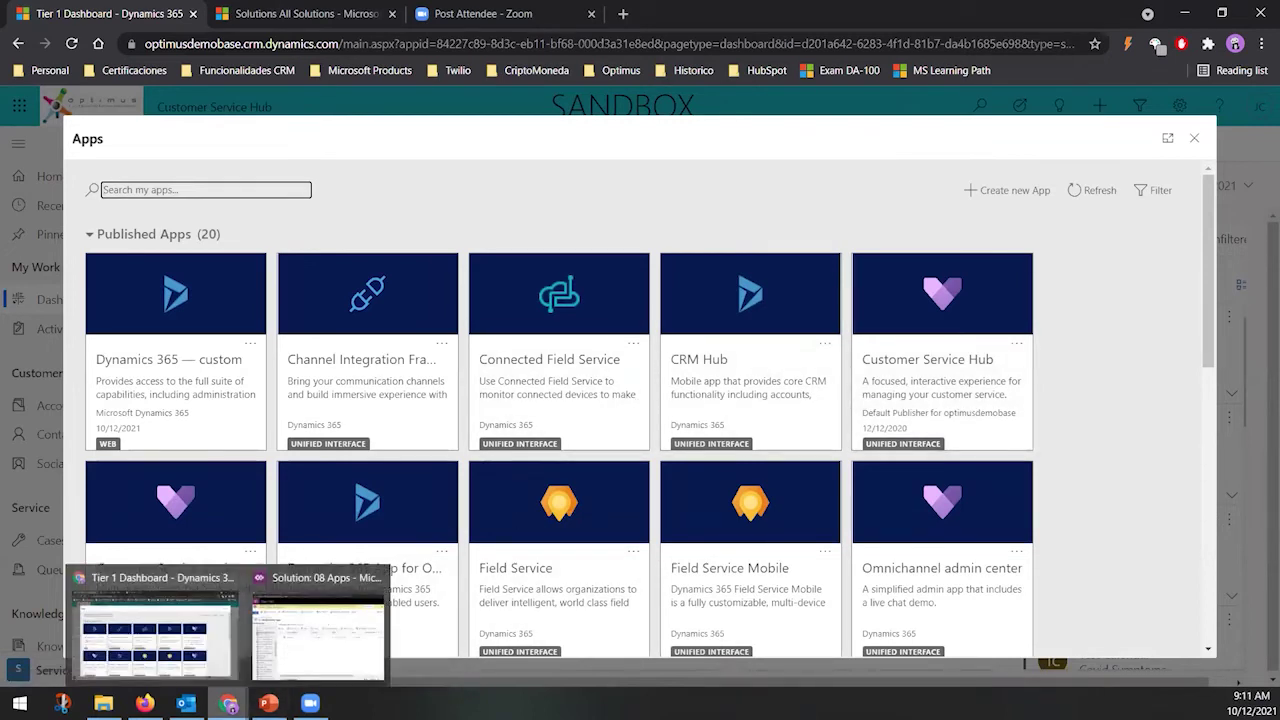
left_click(318, 630)
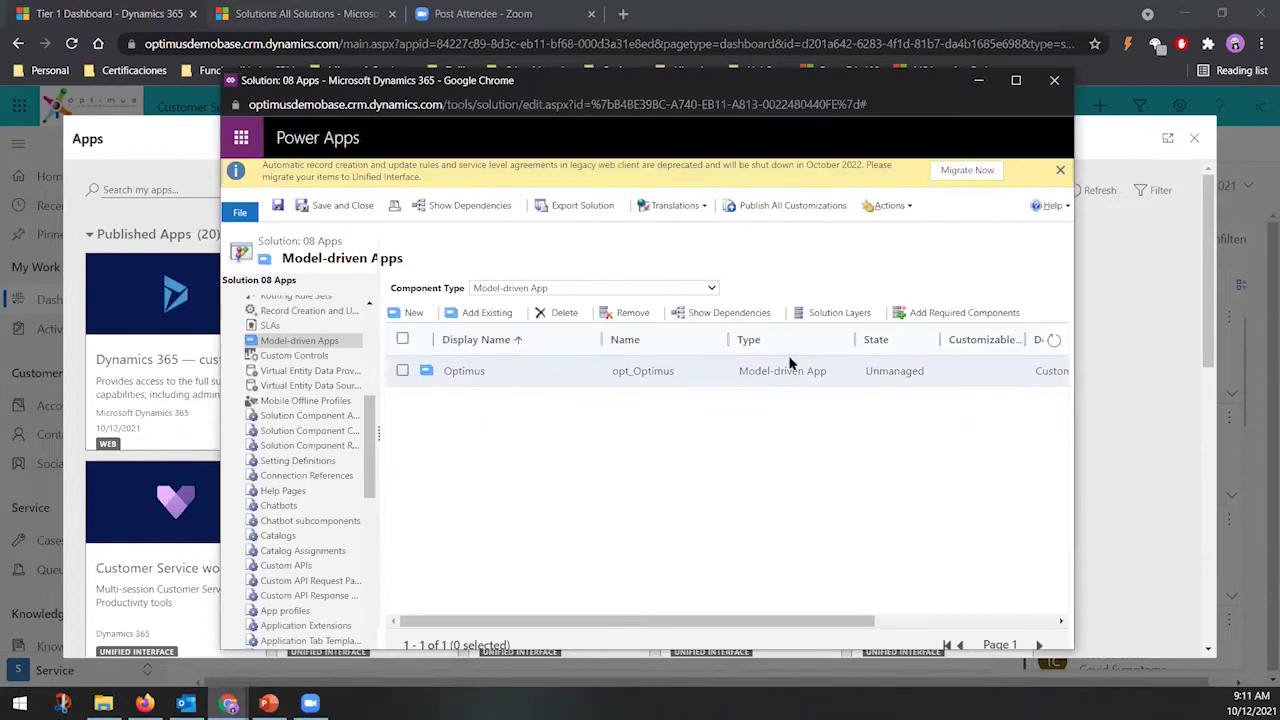
left_click(979, 81)
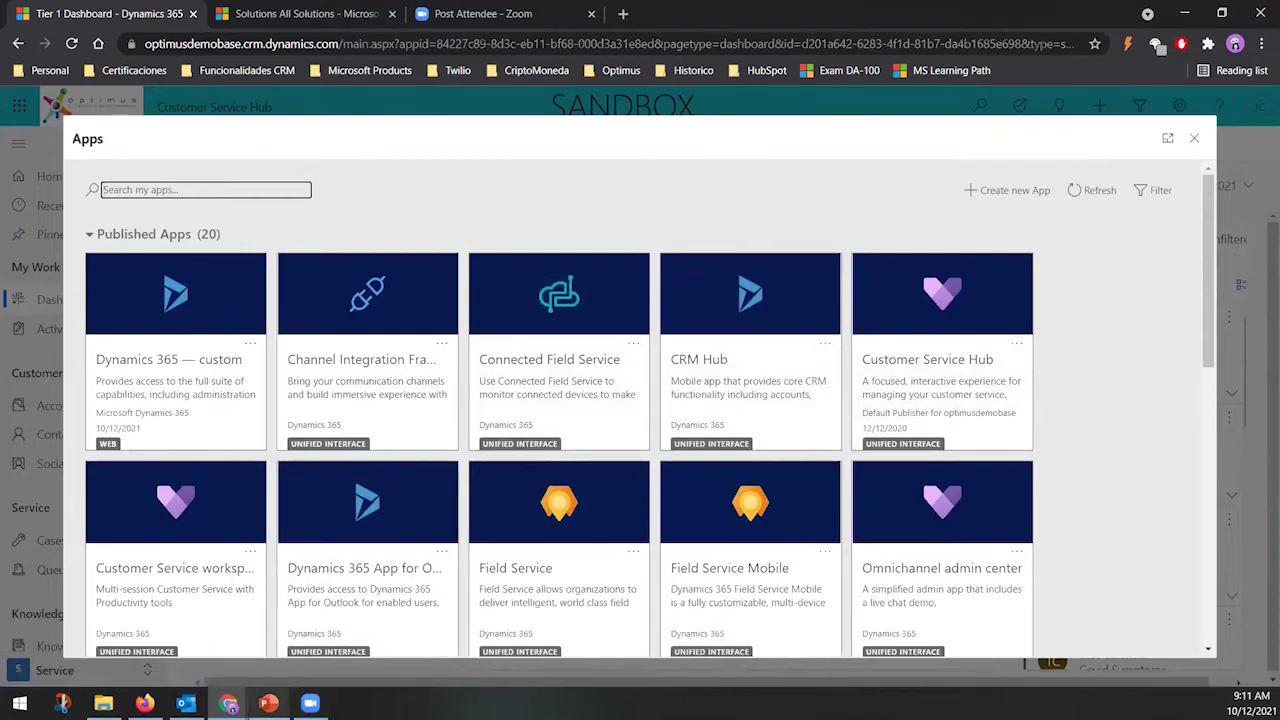
left_click(1023, 197)
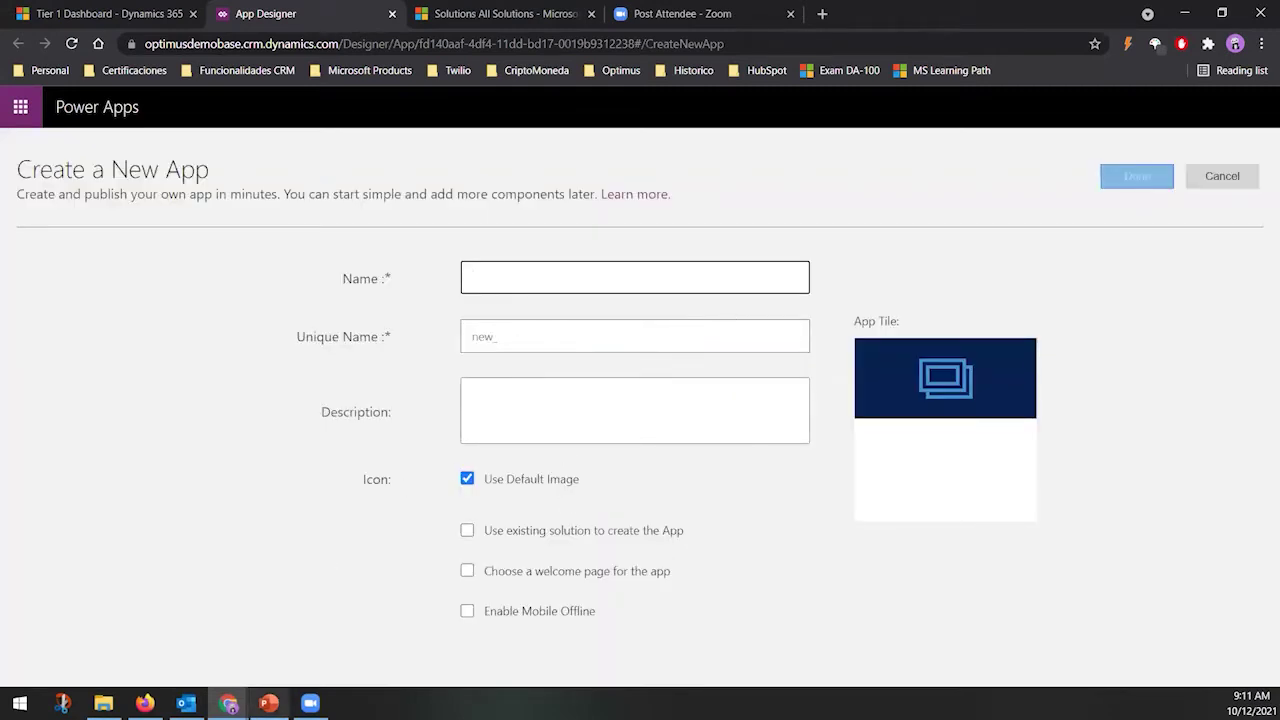
Switch to PowerPoint to view the instructions on the How to Create an App slide
mouse_move(268, 703)
left_click(267, 625)
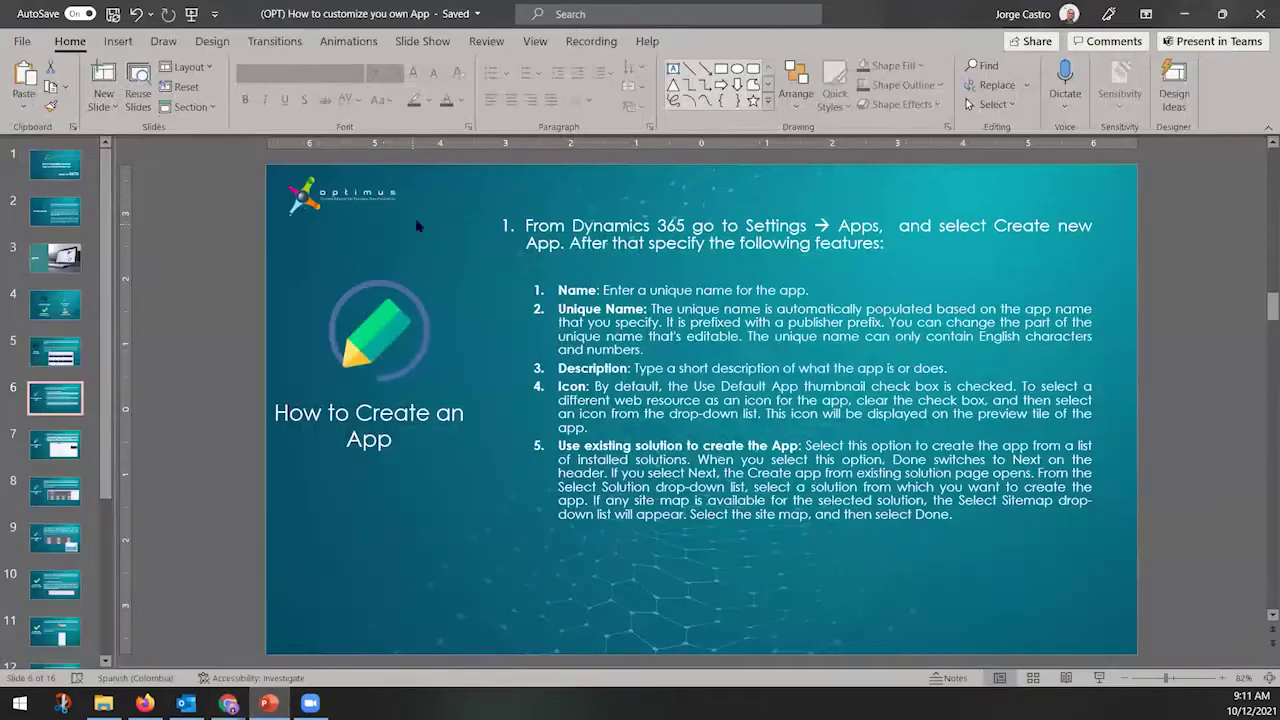
Present the first How to Create an App slide as a slide show and open the presenter display settings
left_click(1099, 678)
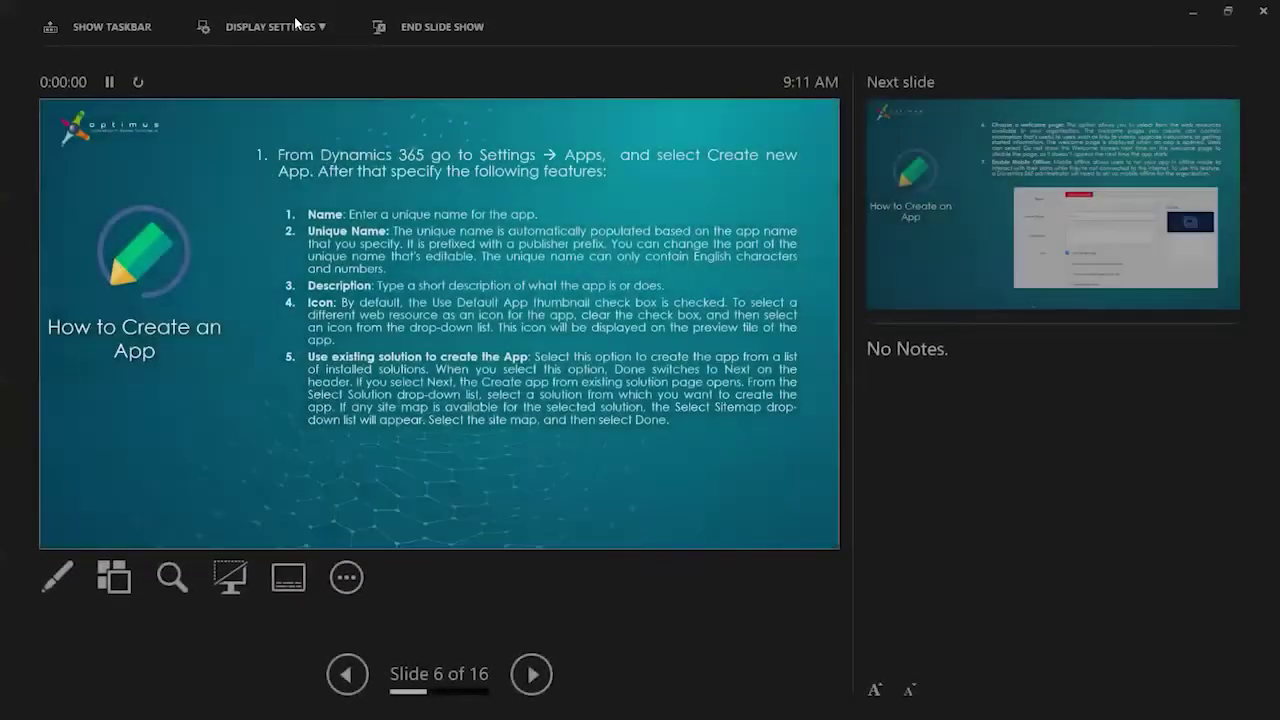
left_click(295, 26)
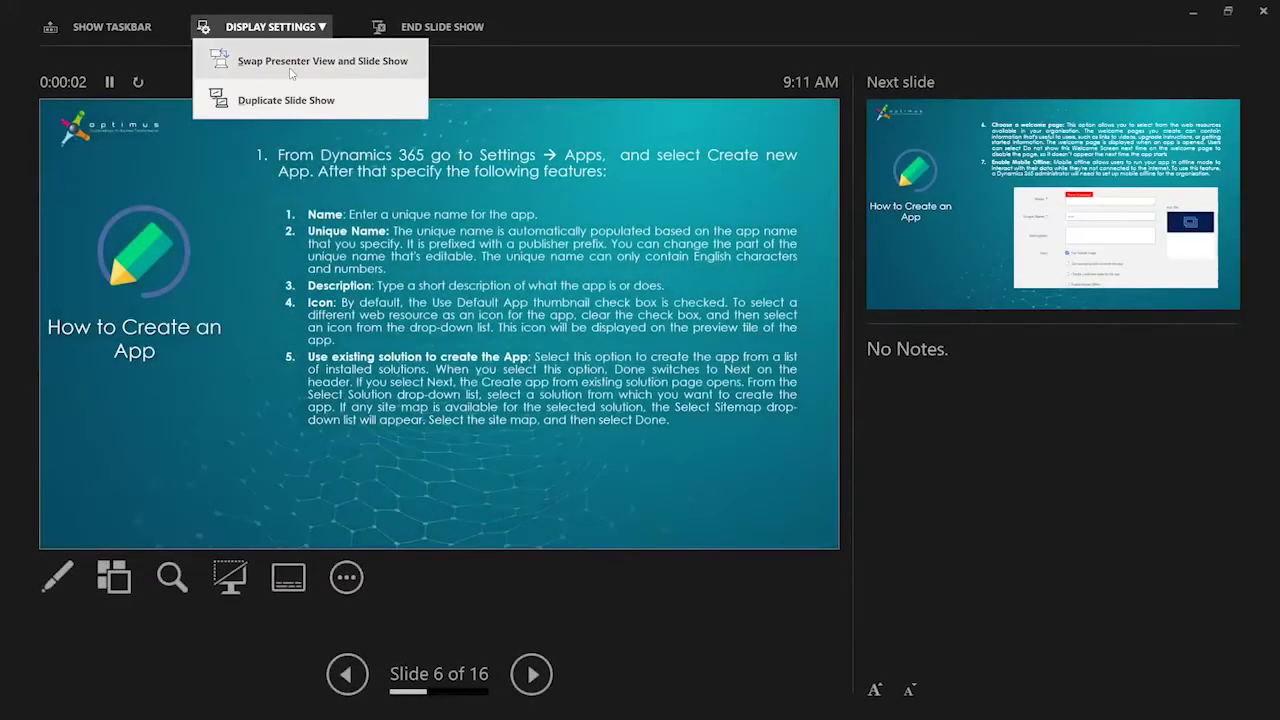
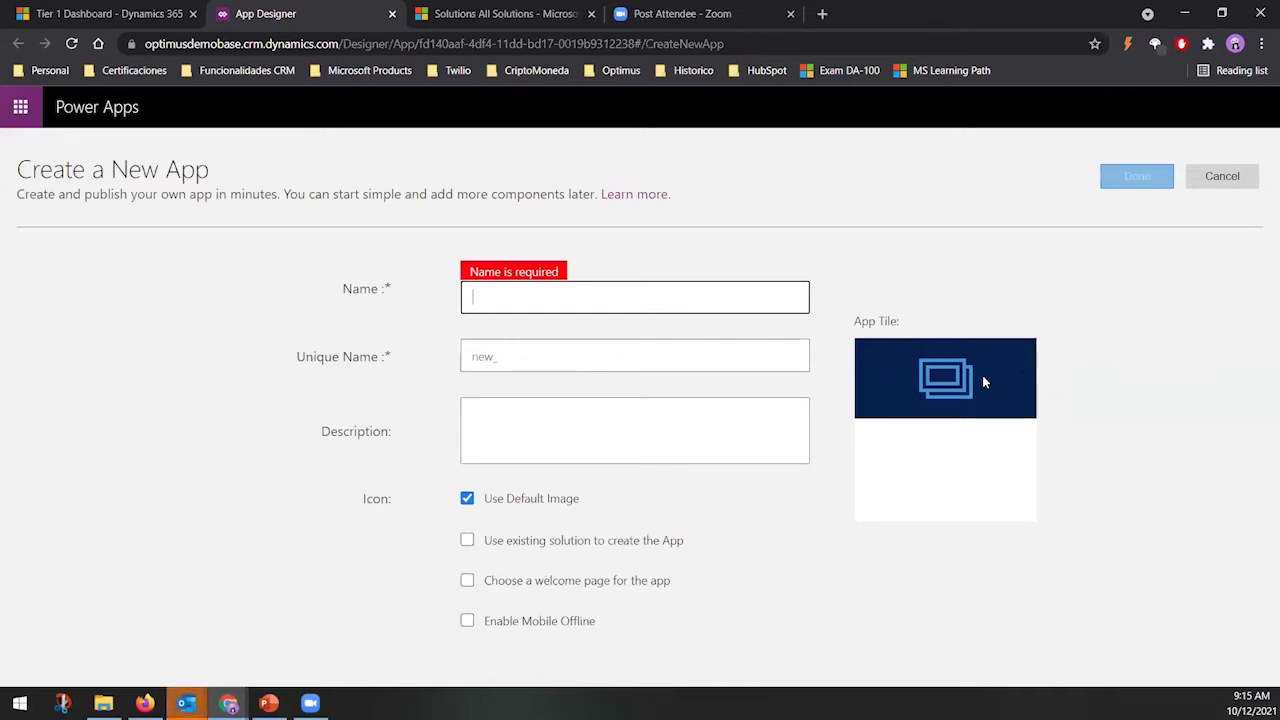
Disable the default image for the new app and search the available icon images for "Icon"
left_click(457, 511)
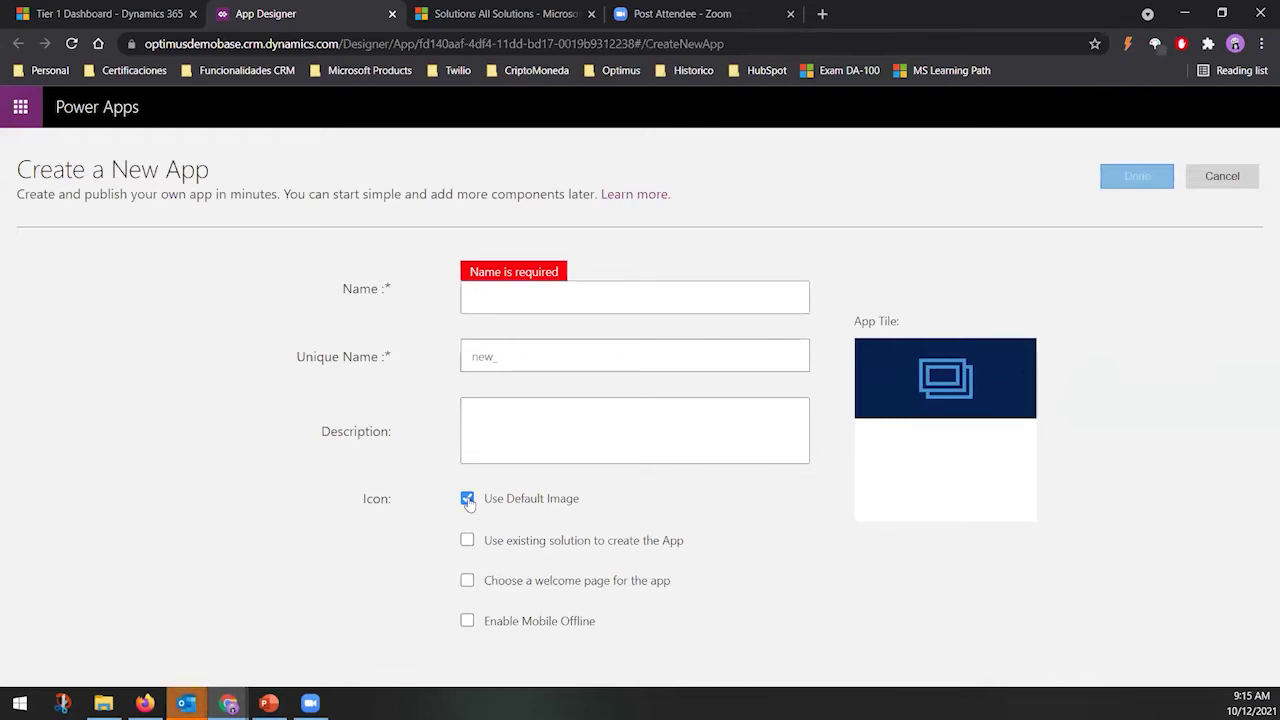
left_click(467, 498)
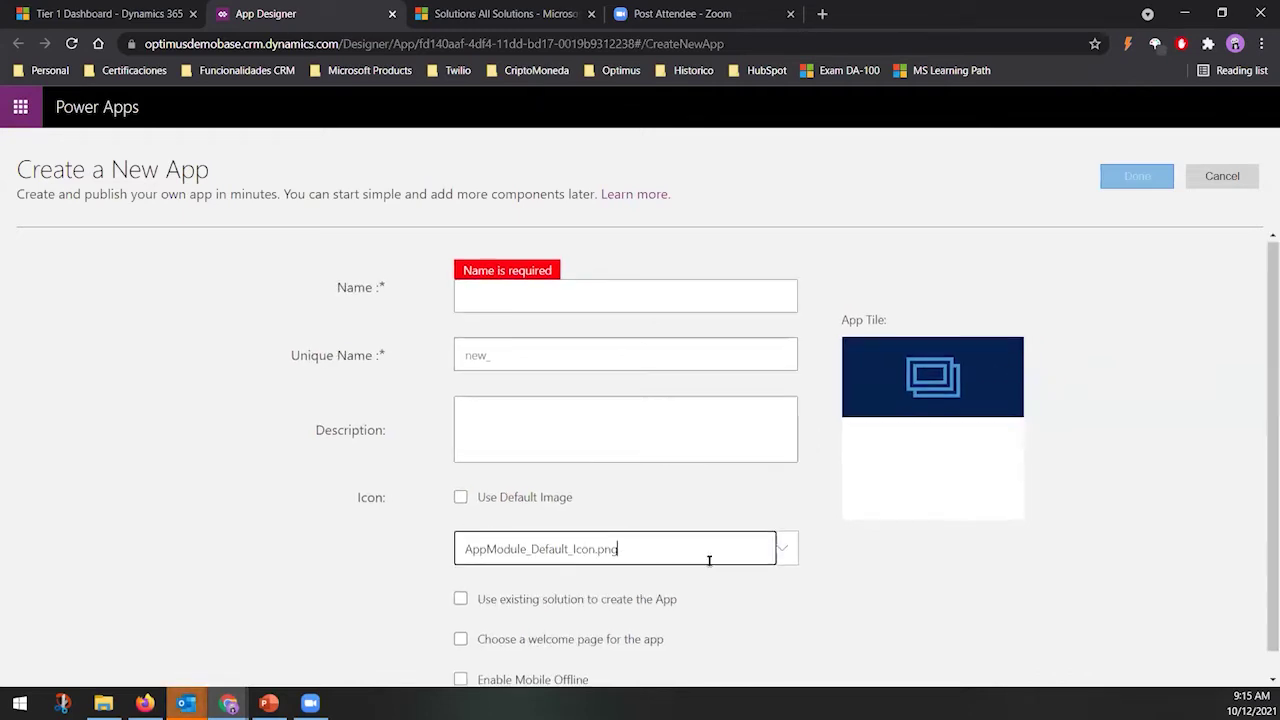
scroll(706, 556, "down", 1)
left_click_drag(614, 524, 374, 527)
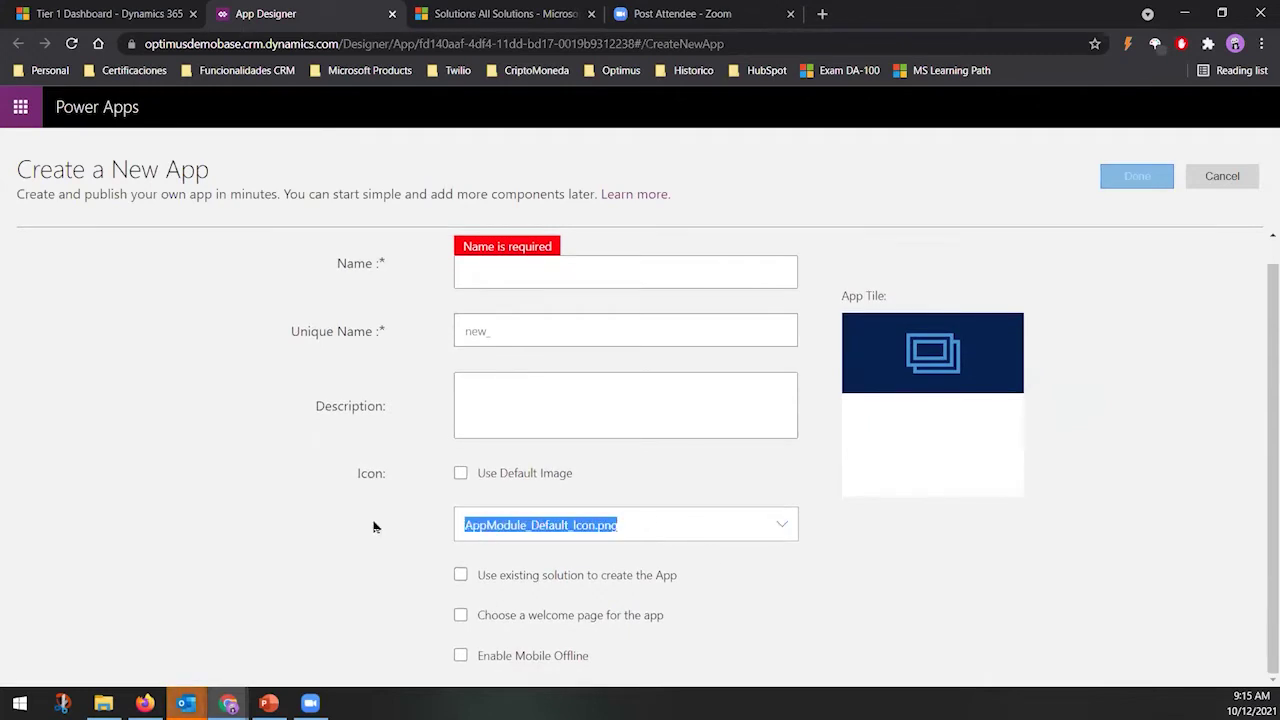
key("BackSpace")
type("Ic")
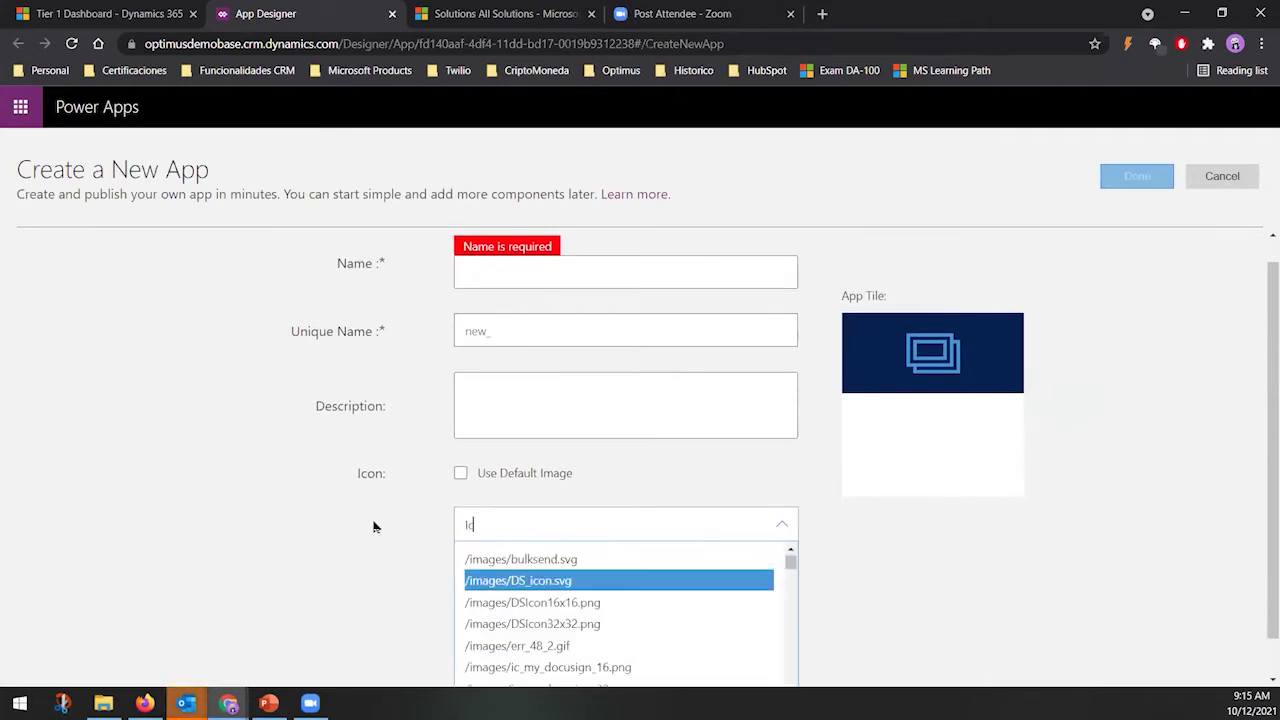
type("on")
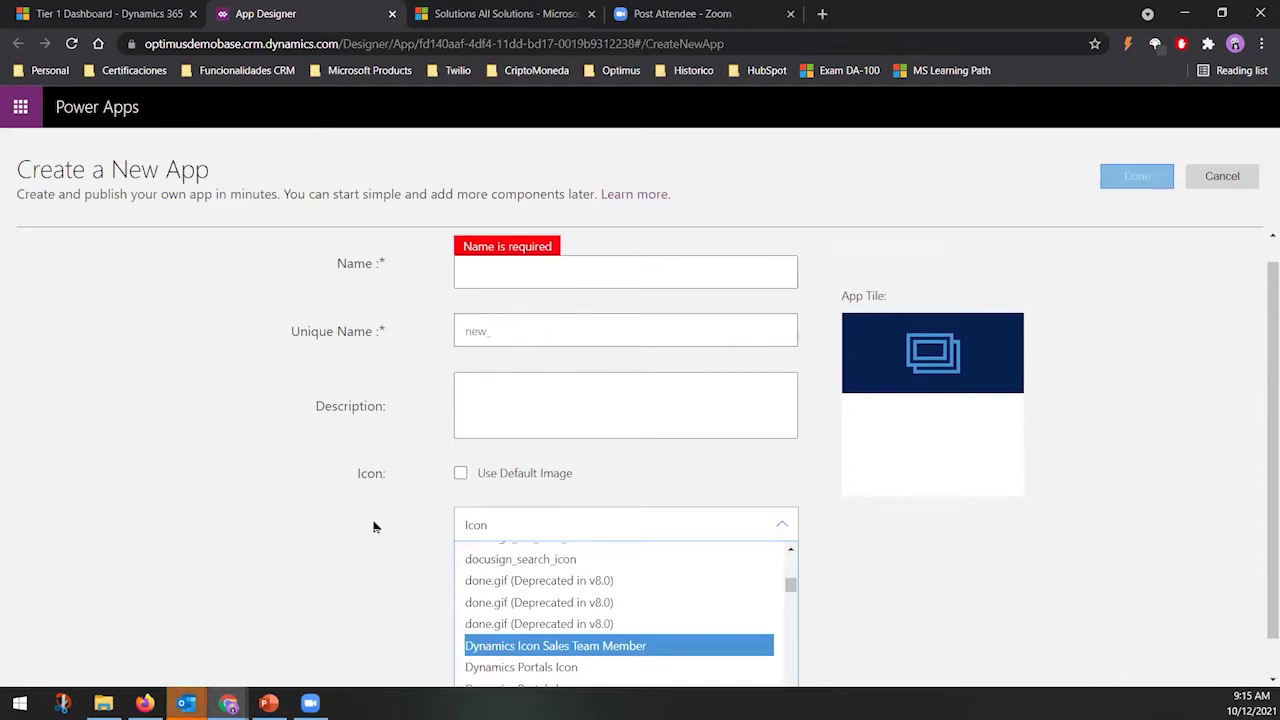
Search the icon images for "Imagen" and "Opt", and choose Image - Optimus App as the new app's icon
key("ctrl+a")
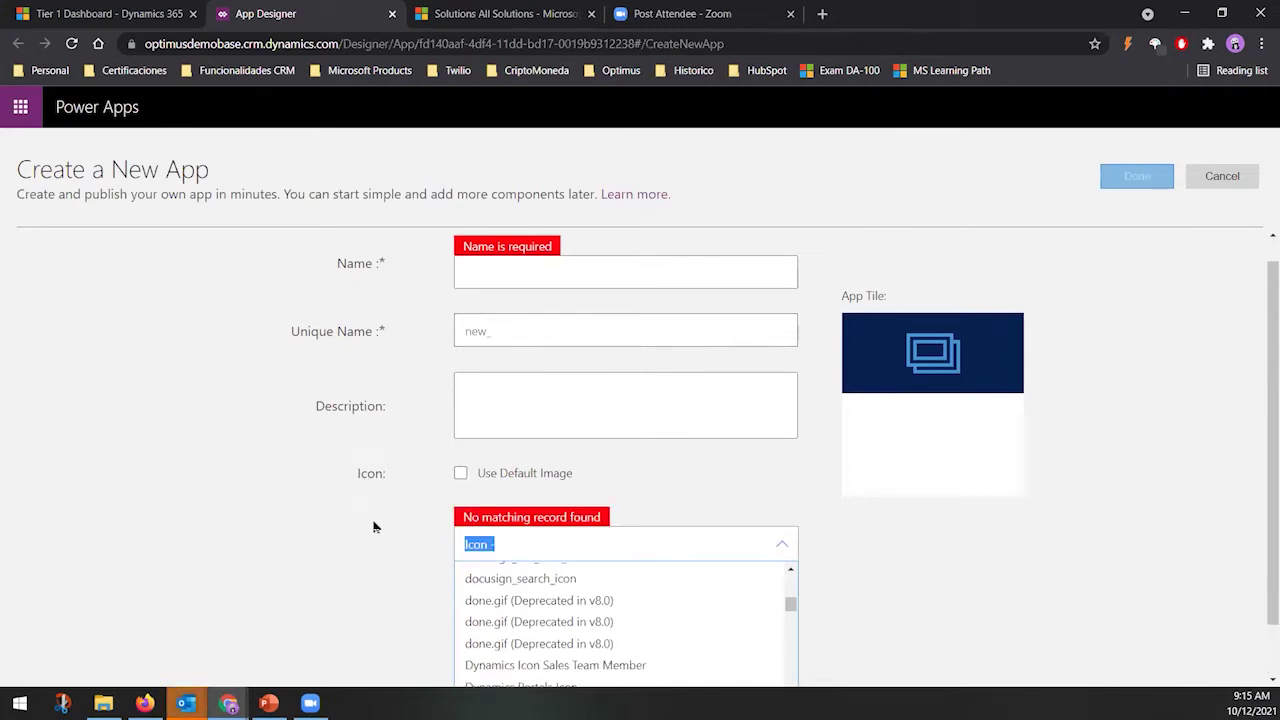
key("BackSpace")
type("Imagen")
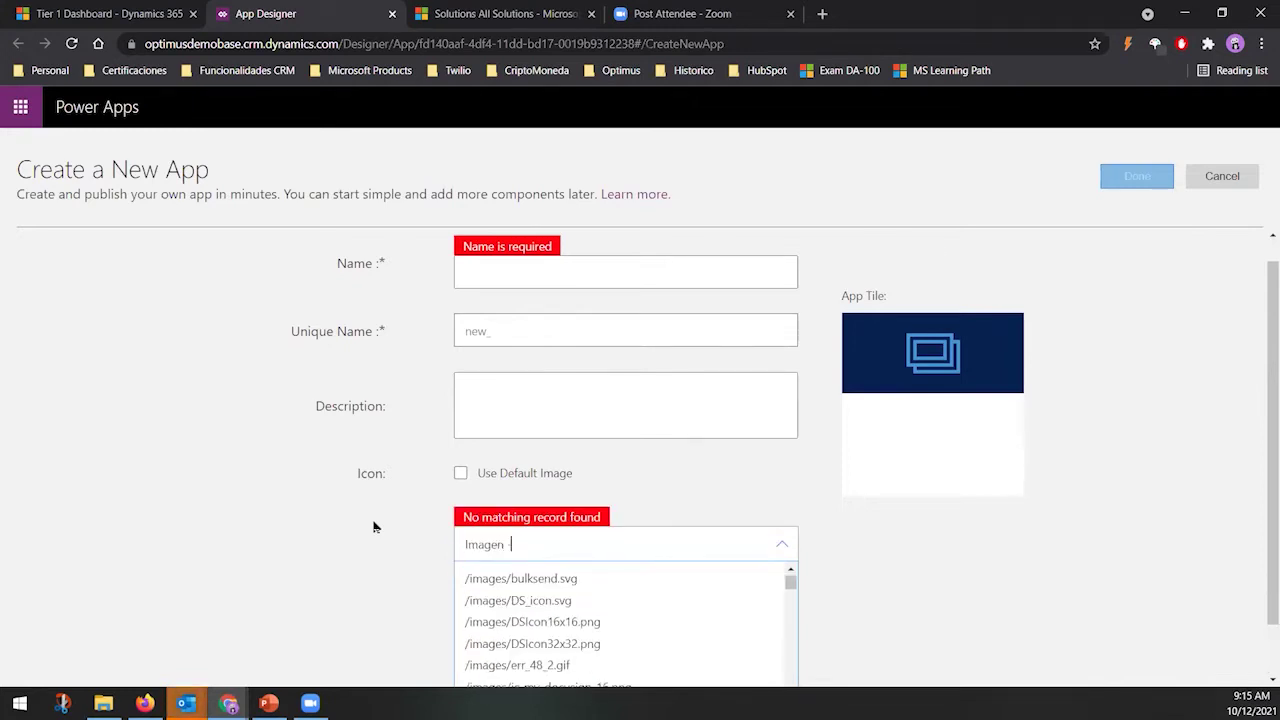
key("ctrl+a")
type("Opt")
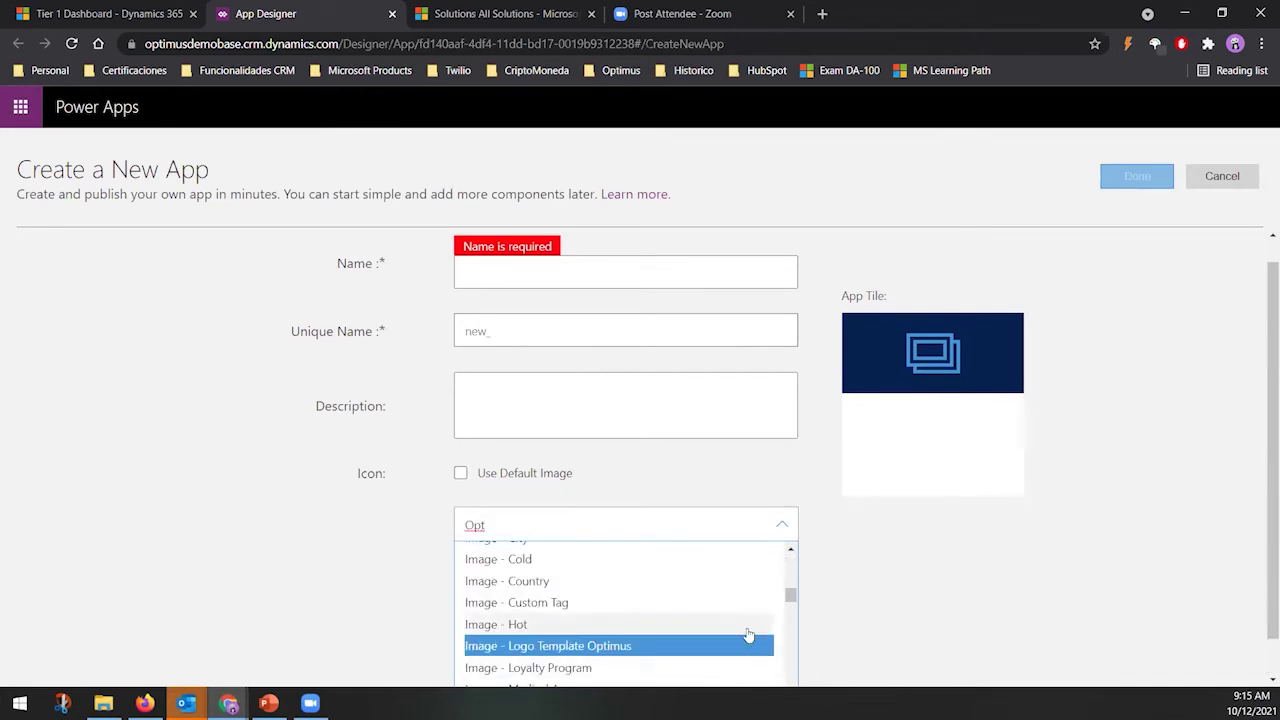
scroll(744, 626, "down", 1)
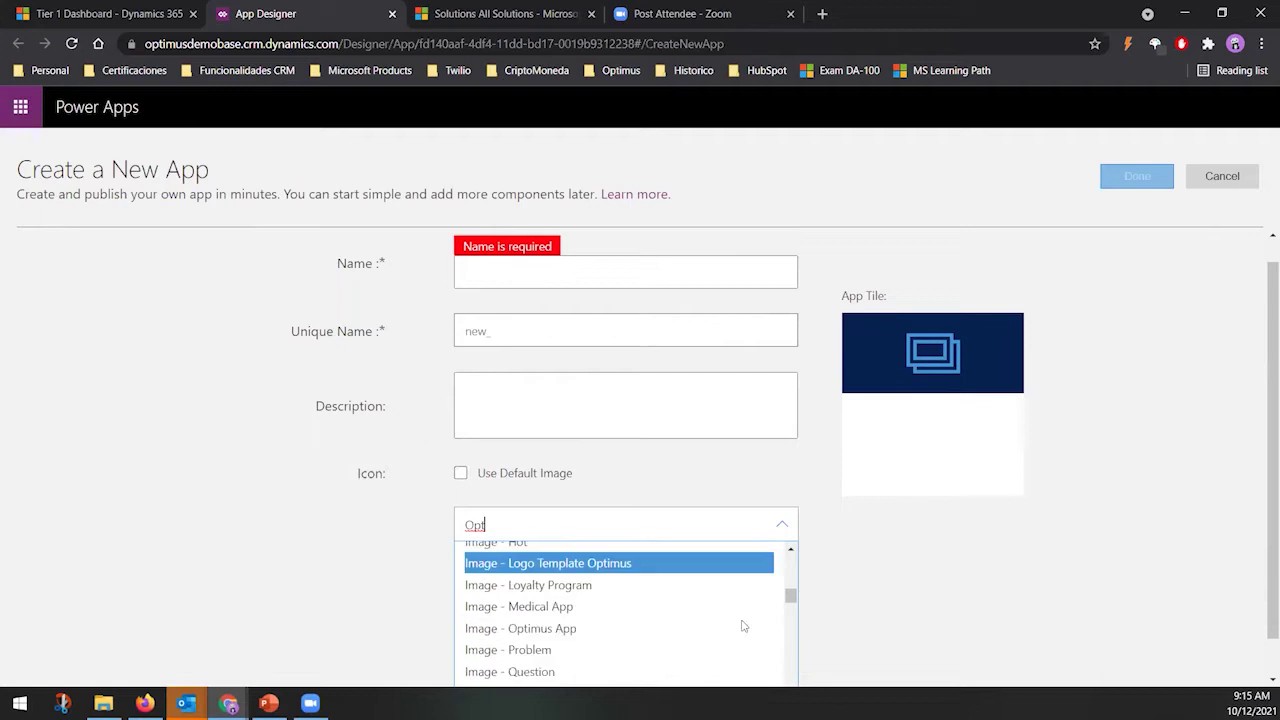
left_click(578, 628)
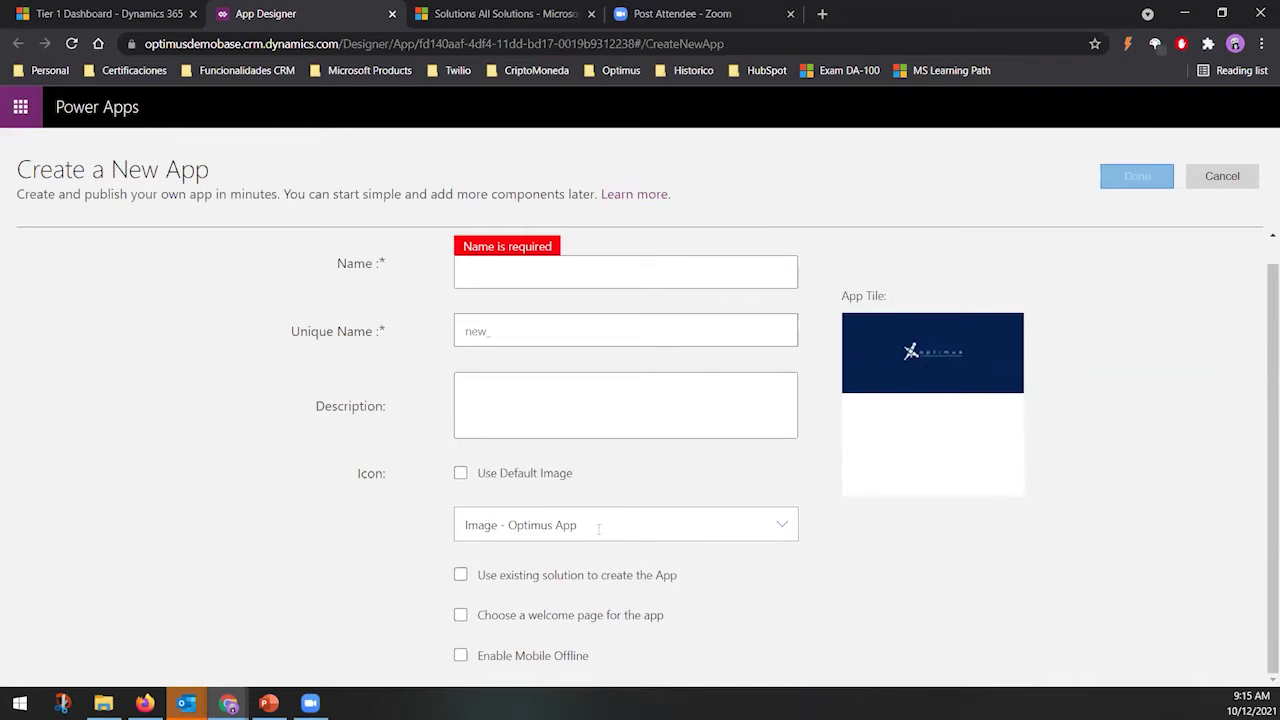
Copy the icon name Image - Optimus App and discard the unsaved new app, leaving its creation page
left_click_drag(599, 530, 355, 522)
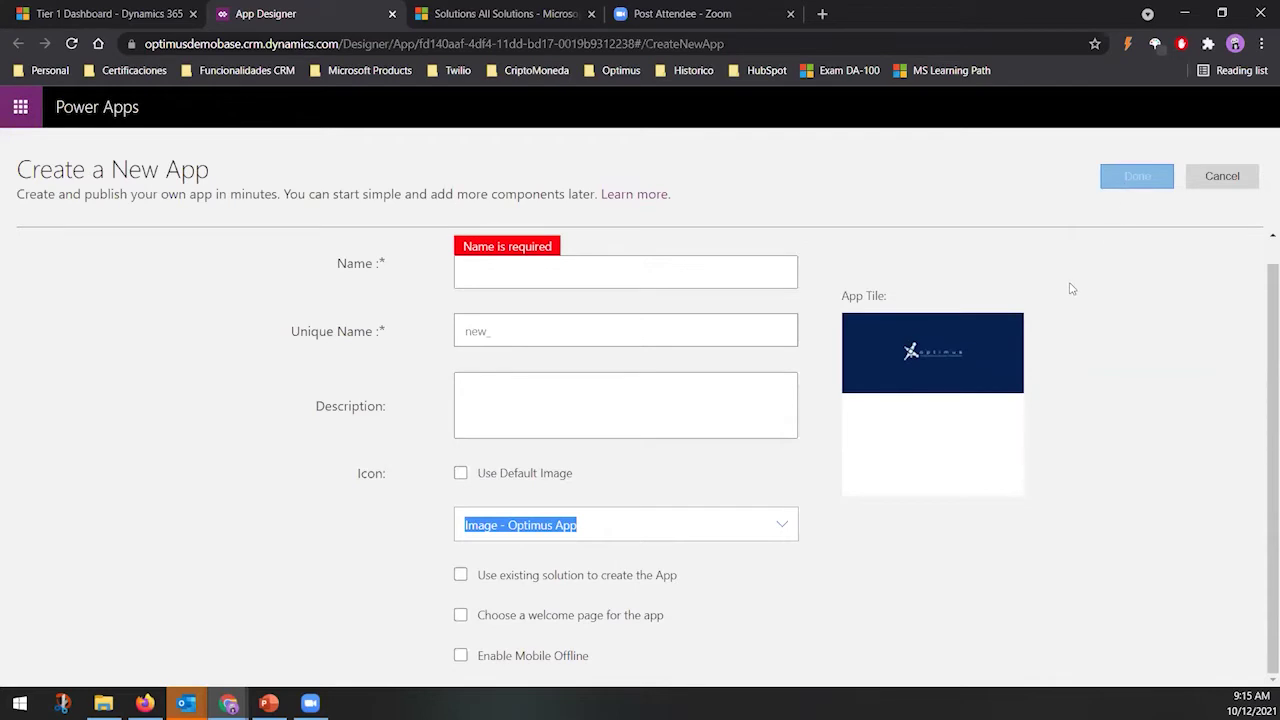
left_click(1250, 180)
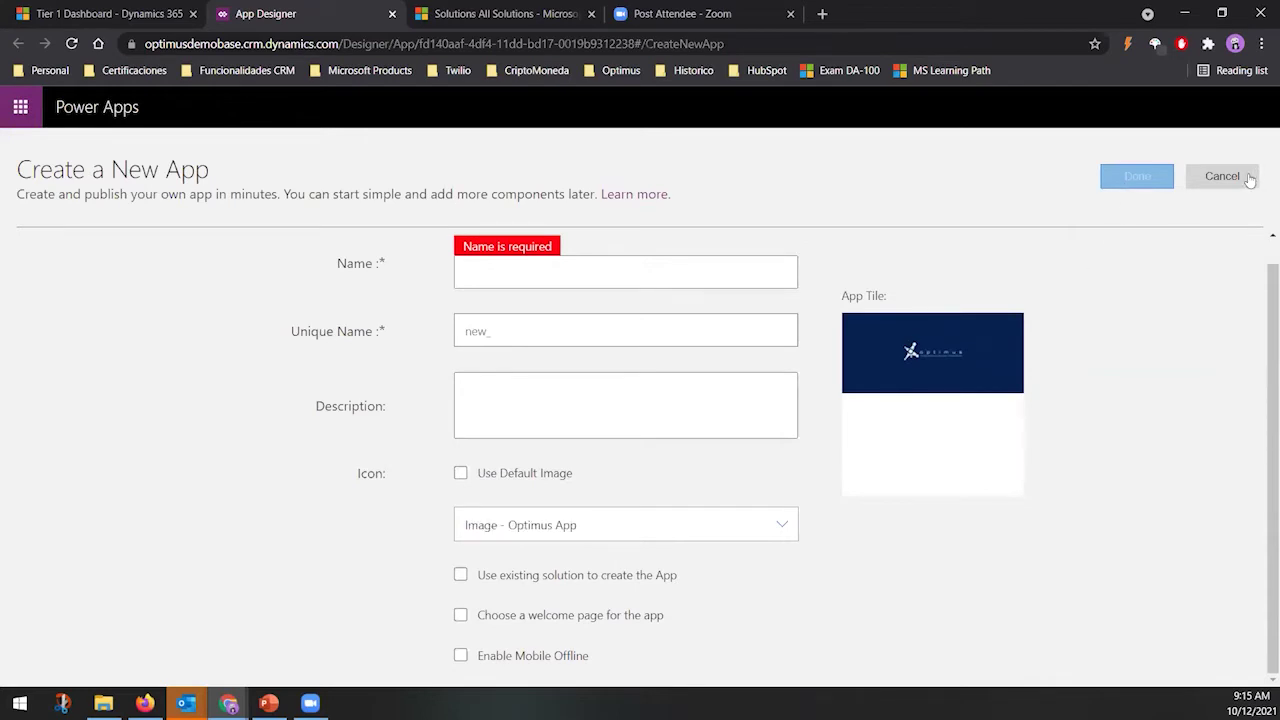
left_click(722, 430)
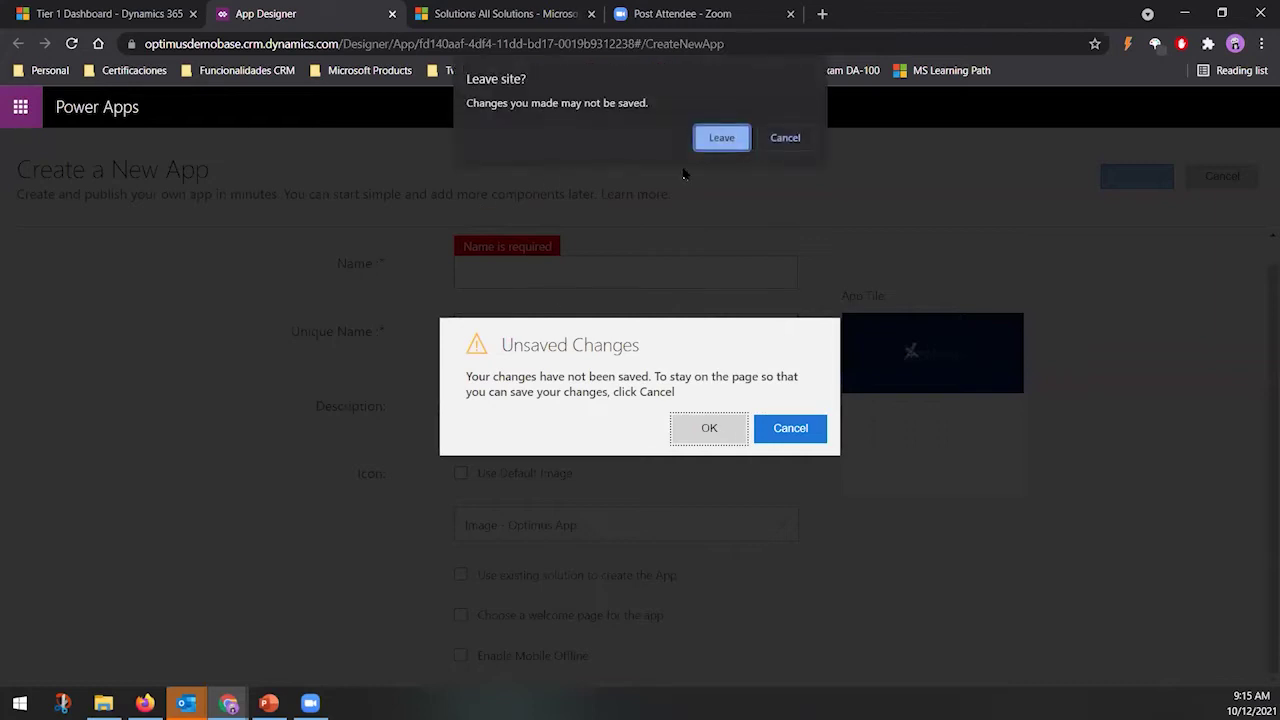
left_click(722, 138)
Open the existing Optimus app from the Apps list in the App Designer
scroll(316, 428, "down", 5)
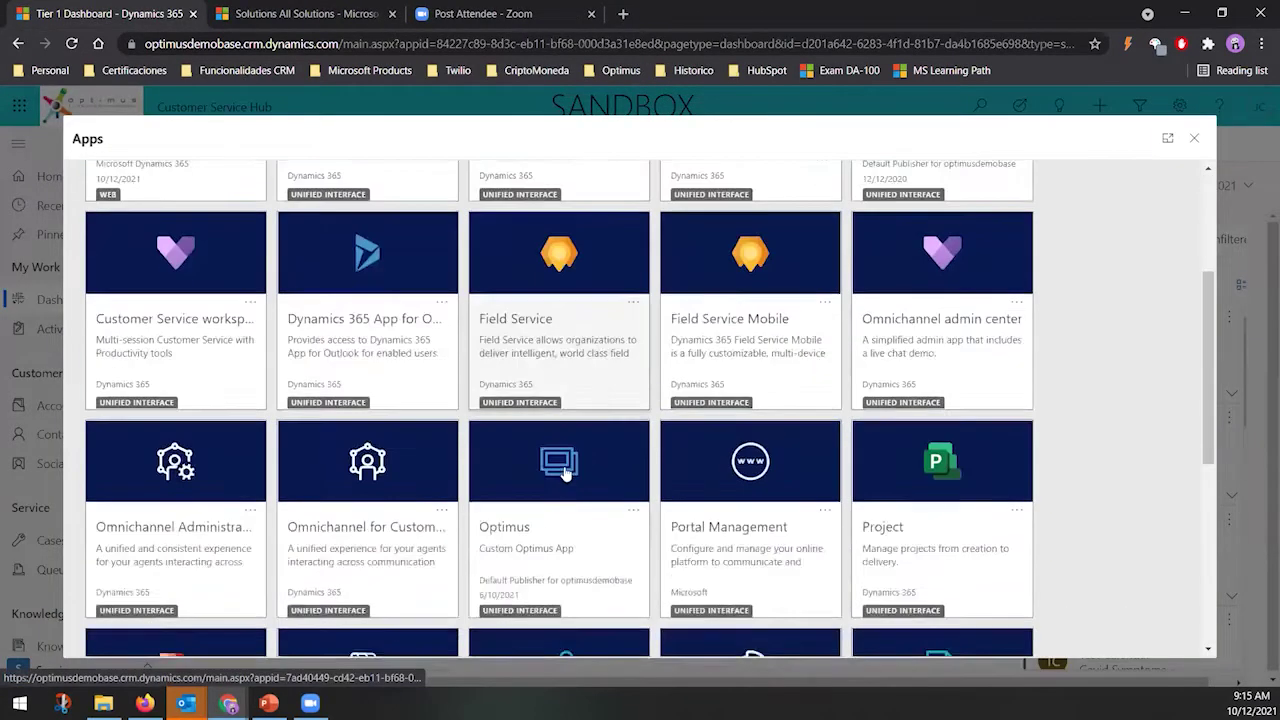
left_click(632, 344)
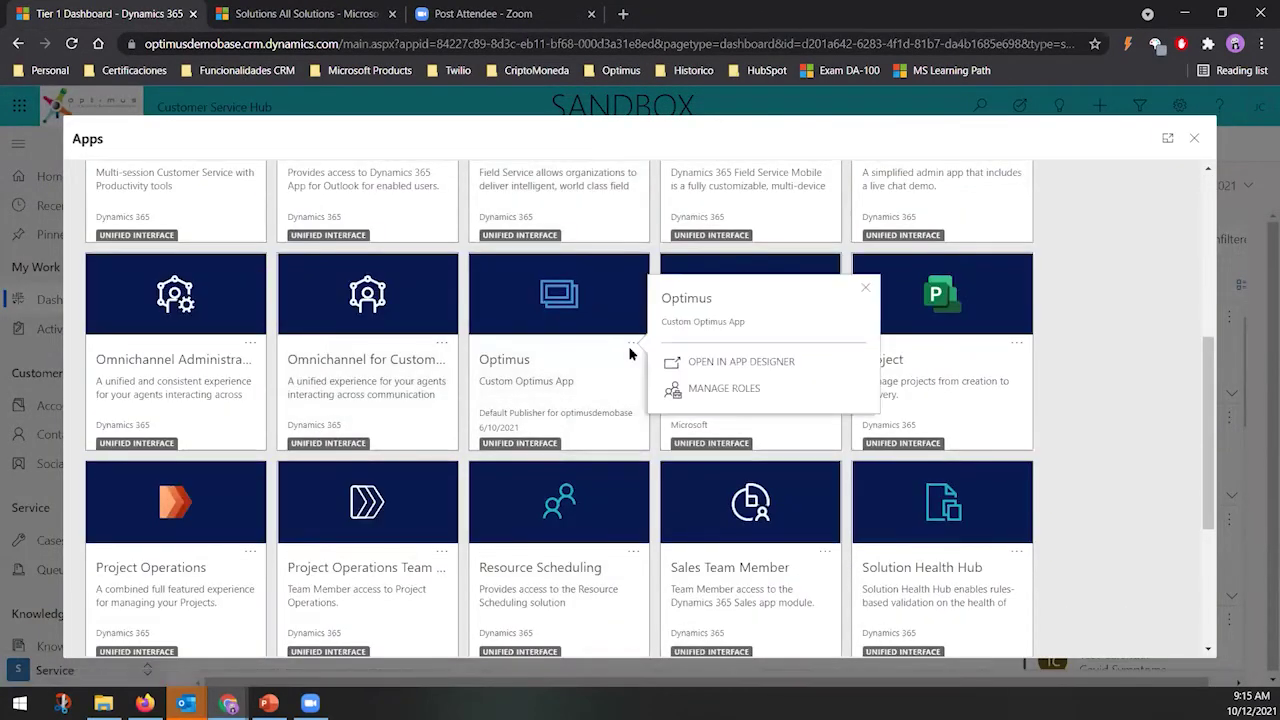
left_click(733, 370)
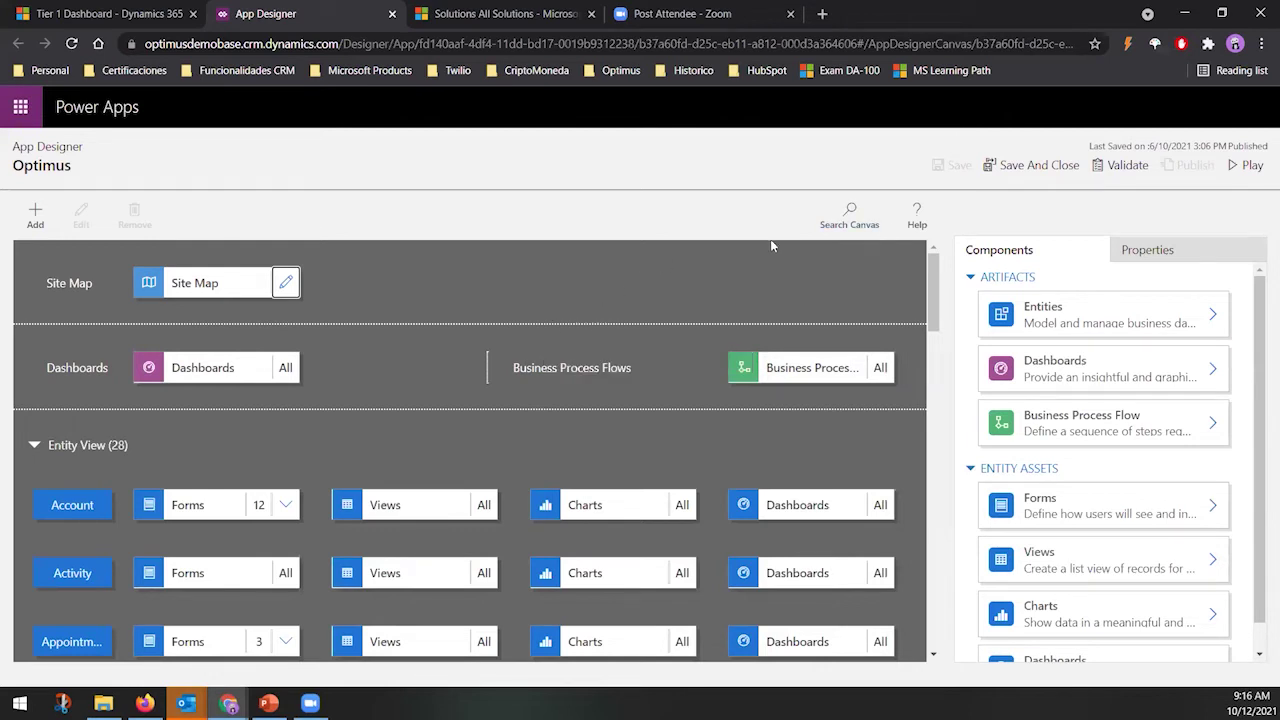
In the Optimus app's properties, disable the default image and set the icon to Image - Optimus App
left_click(1142, 252)
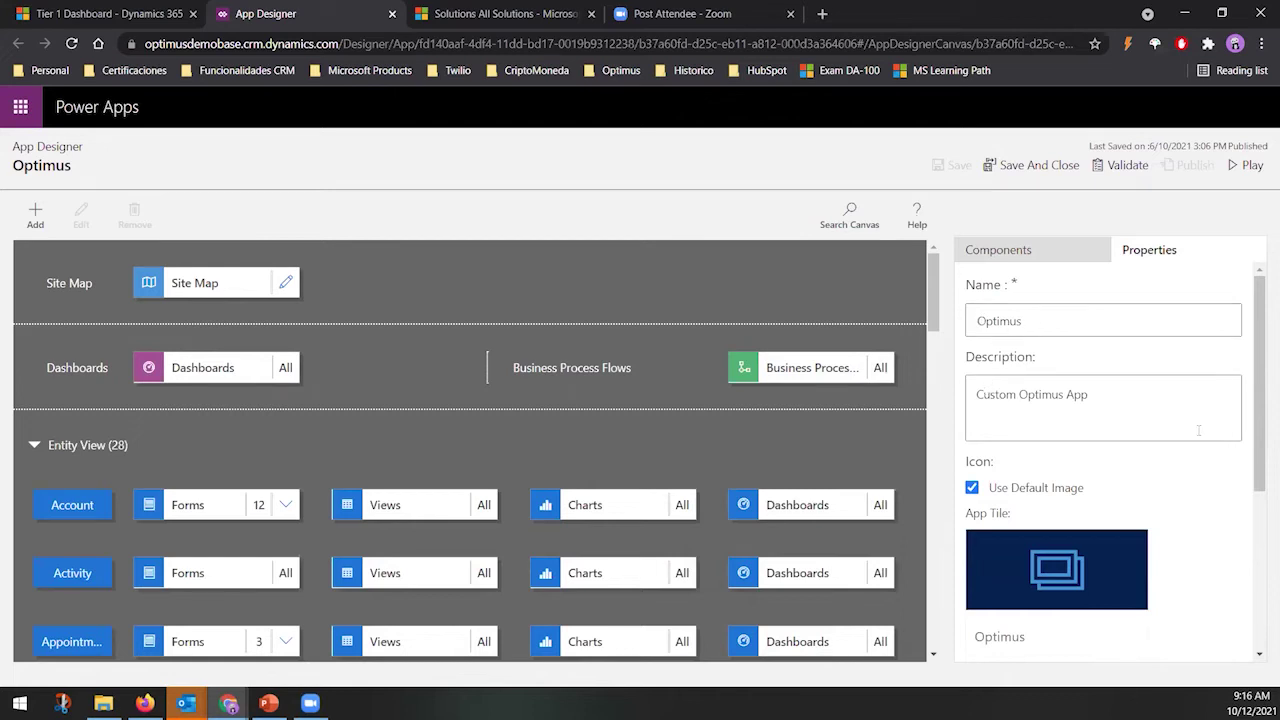
scroll(1198, 430, "down", 1)
left_click(972, 405)
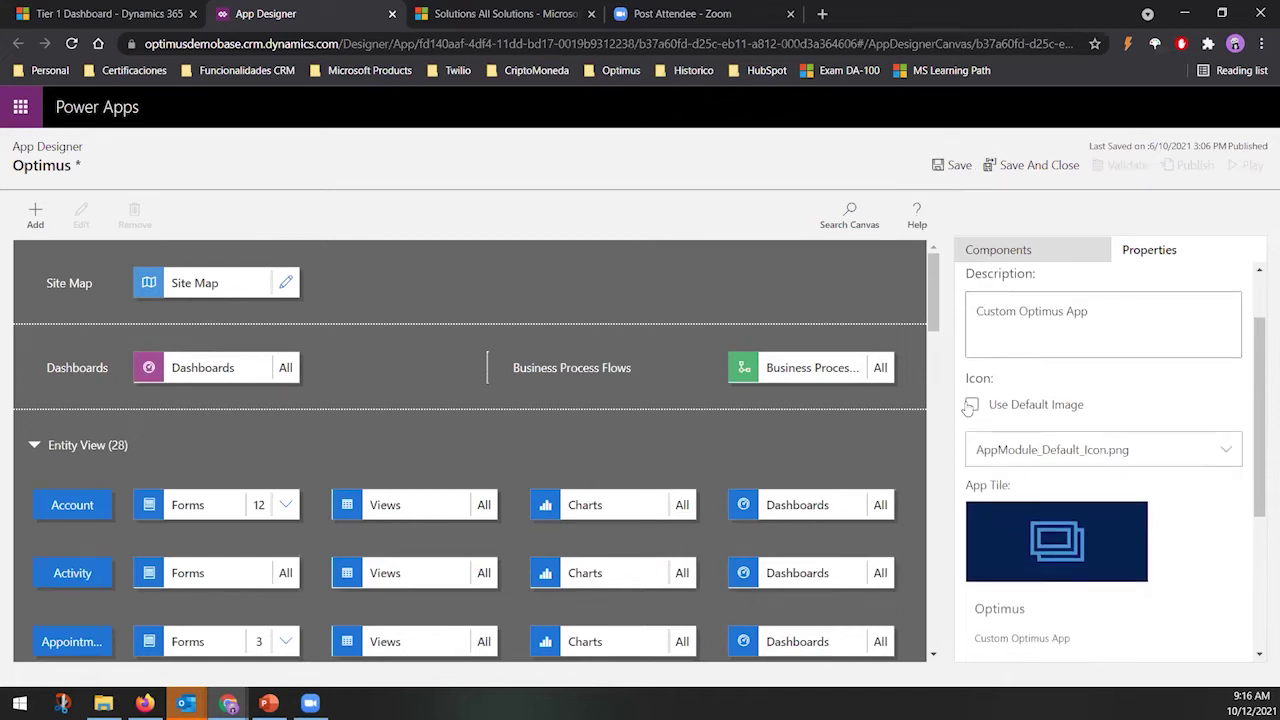
left_click(1142, 451)
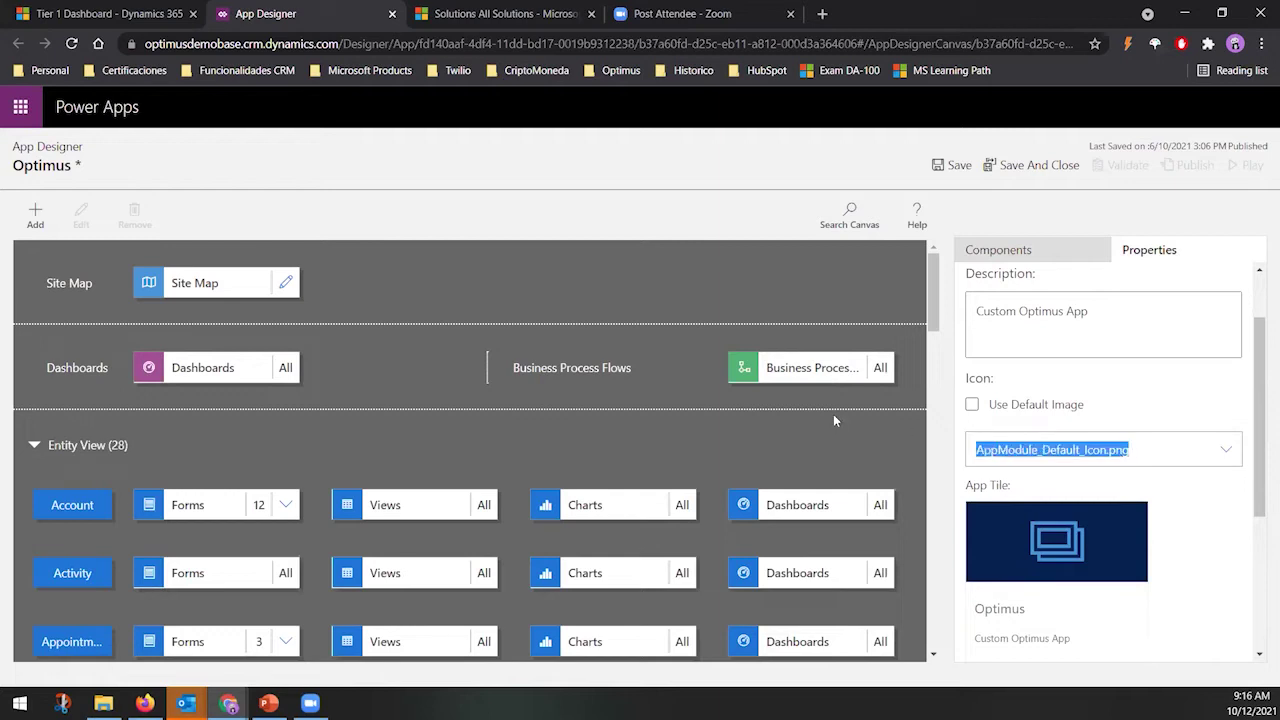
left_click(1060, 449)
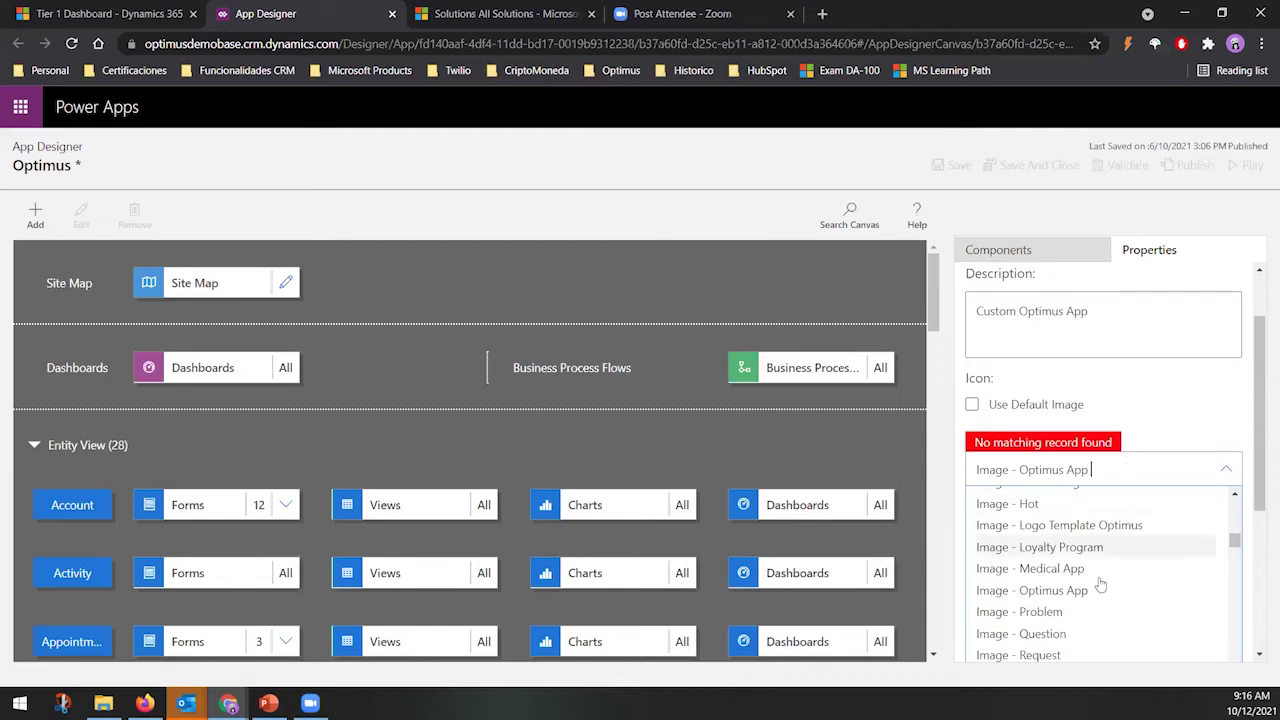
left_click(1071, 592)
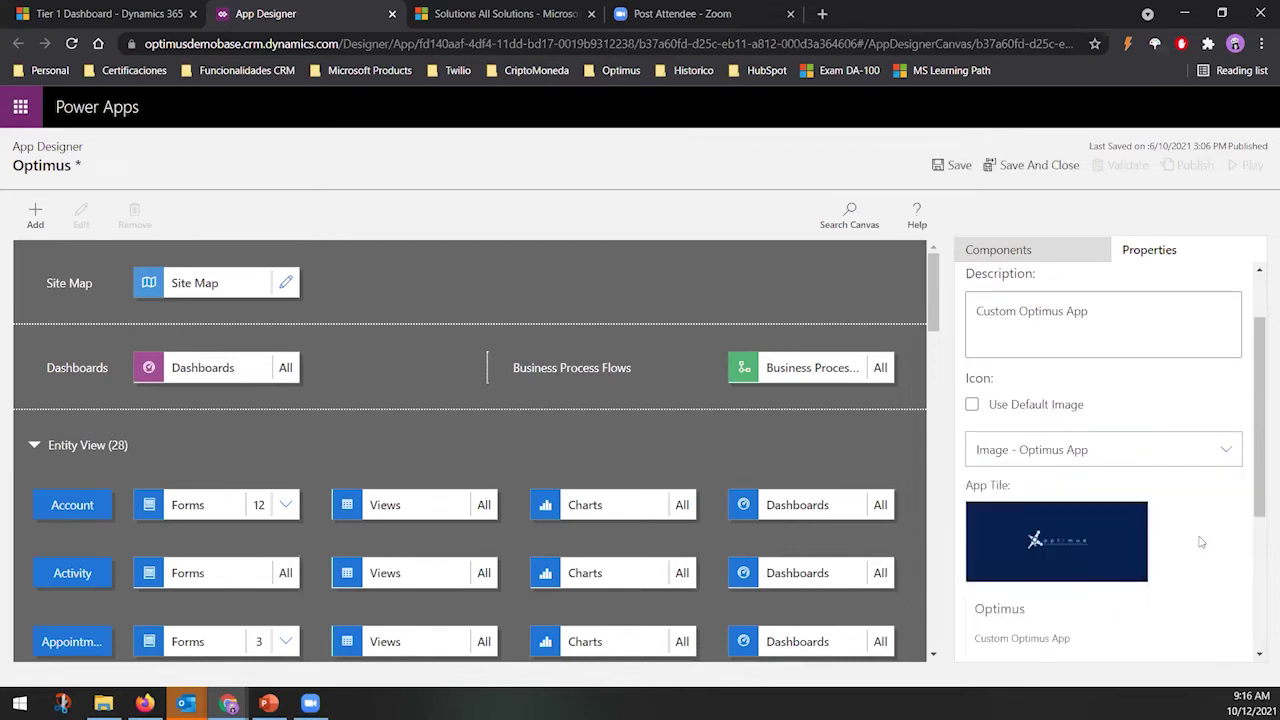
Review the remaining Optimus app properties, including the advanced ones, and save the app
scroll(1201, 542, "down", 3)
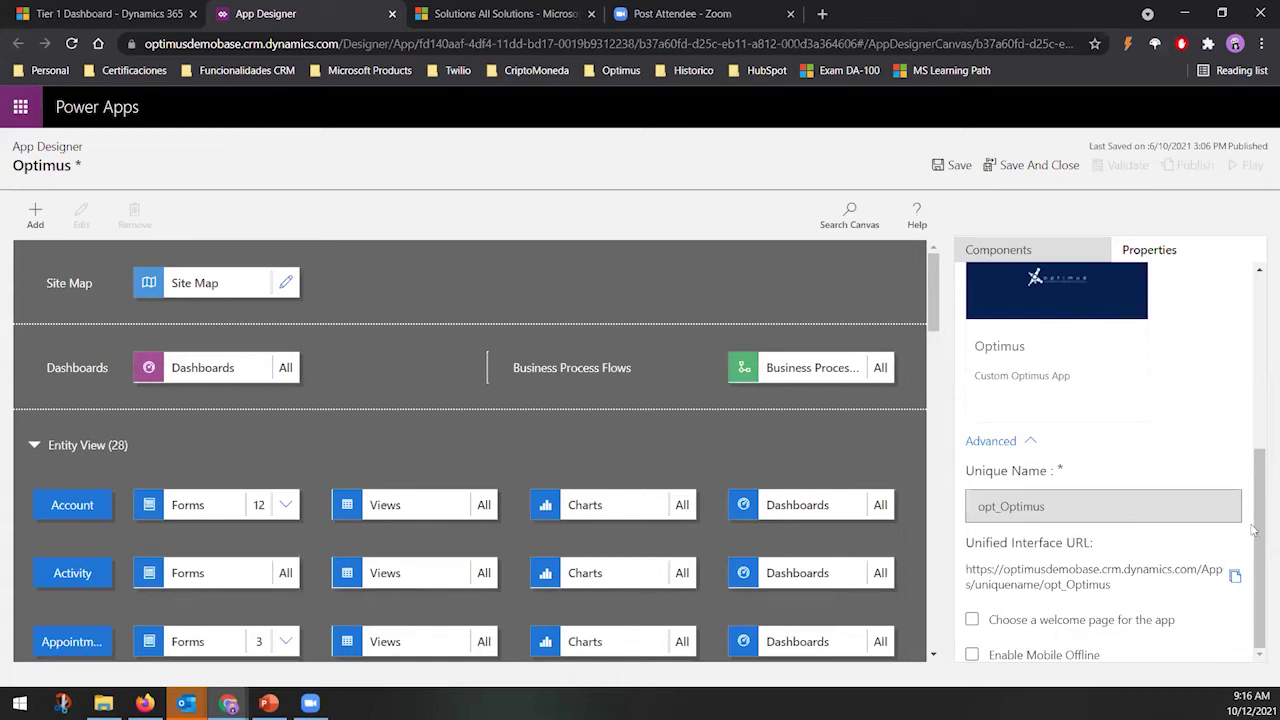
left_click_drag(1257, 525, 1257, 345)
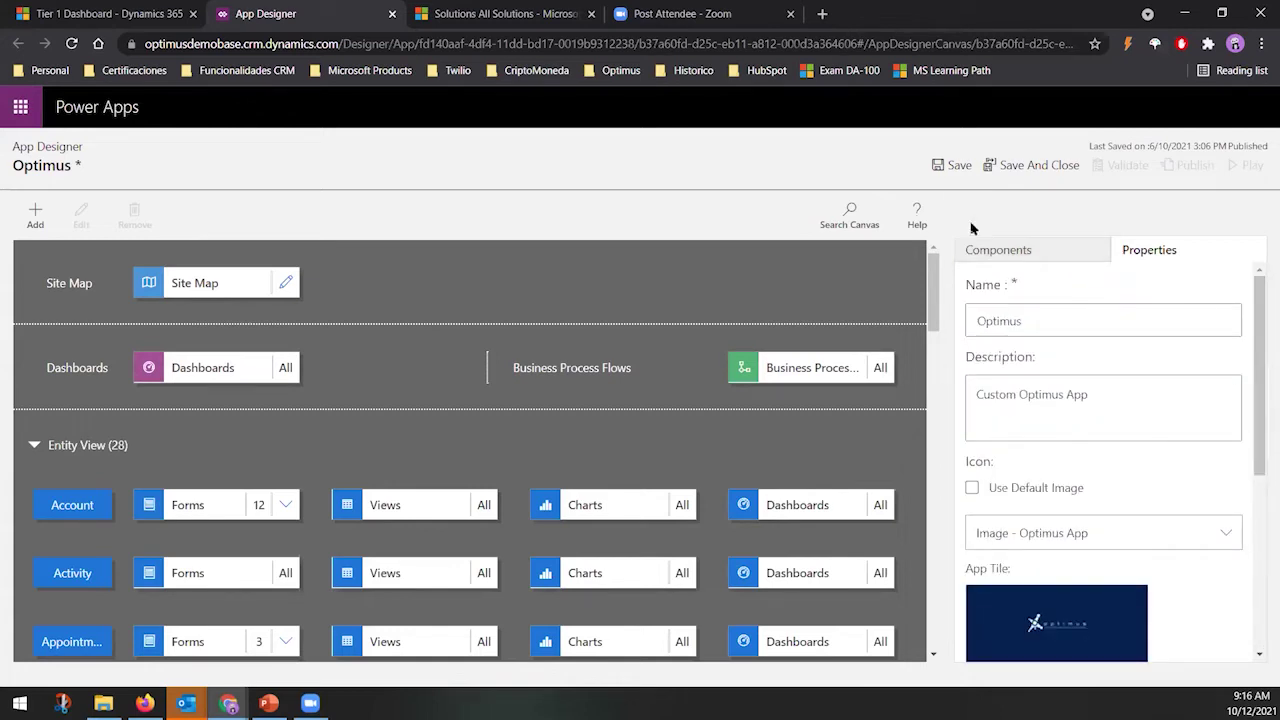
left_click(952, 166)
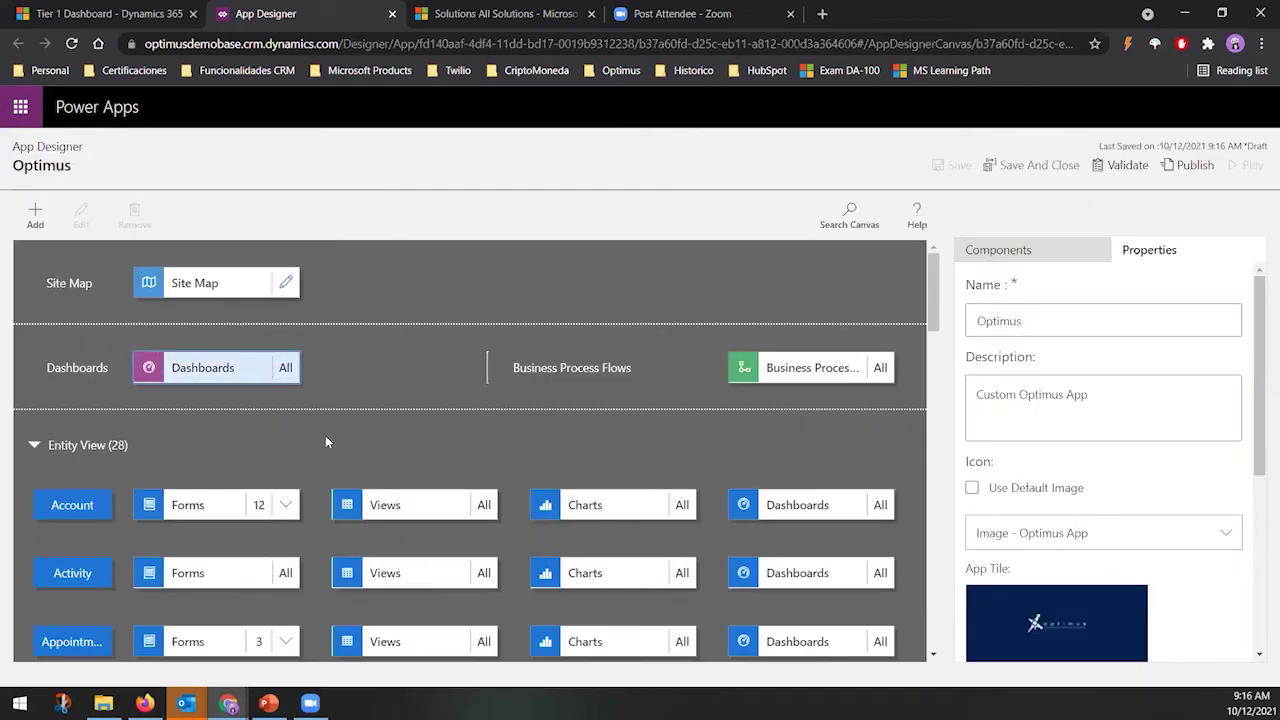
Return to the Dynamics 365 Apps list, open the Optimus app, and view its available areas
left_click(107, 18)
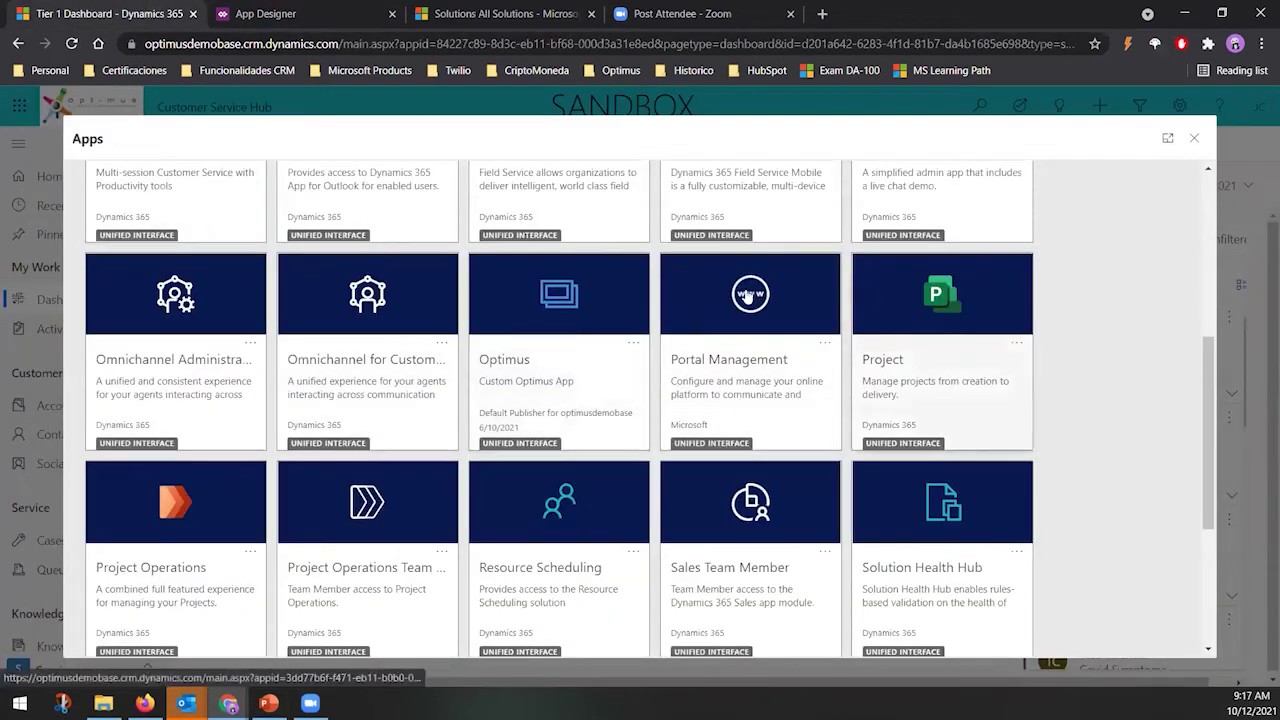
left_click(558, 300)
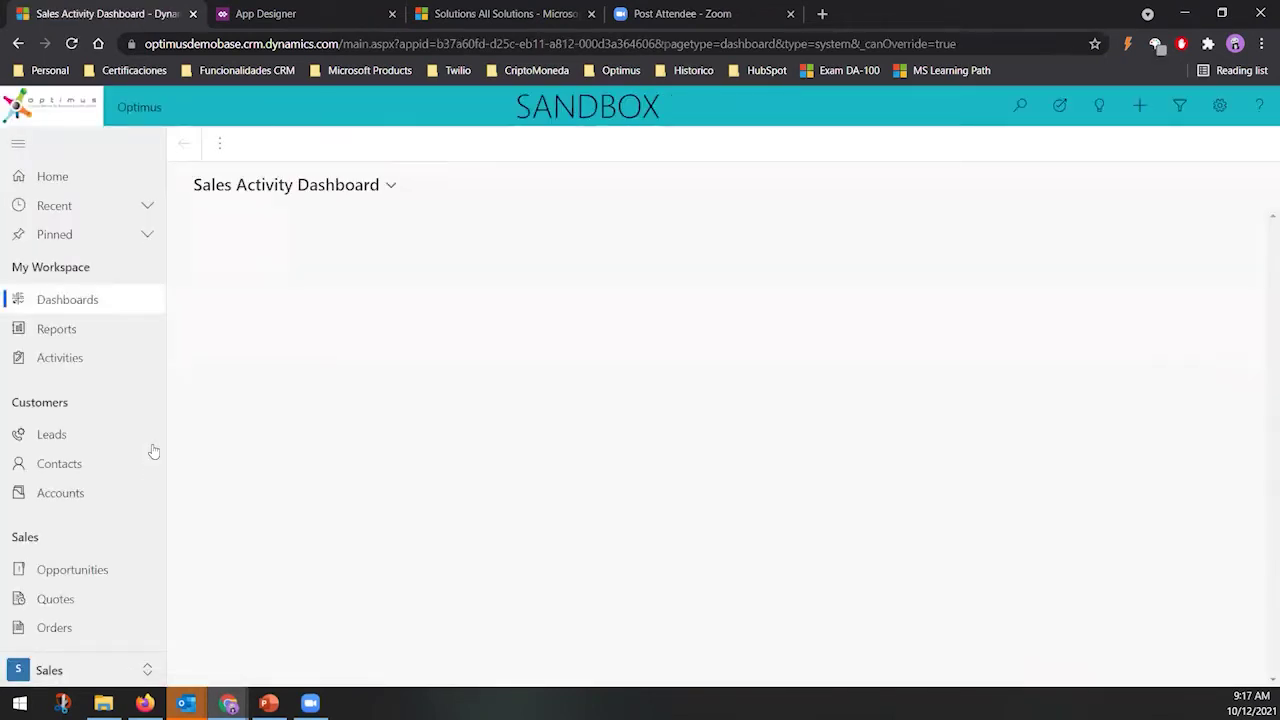
left_click(83, 672)
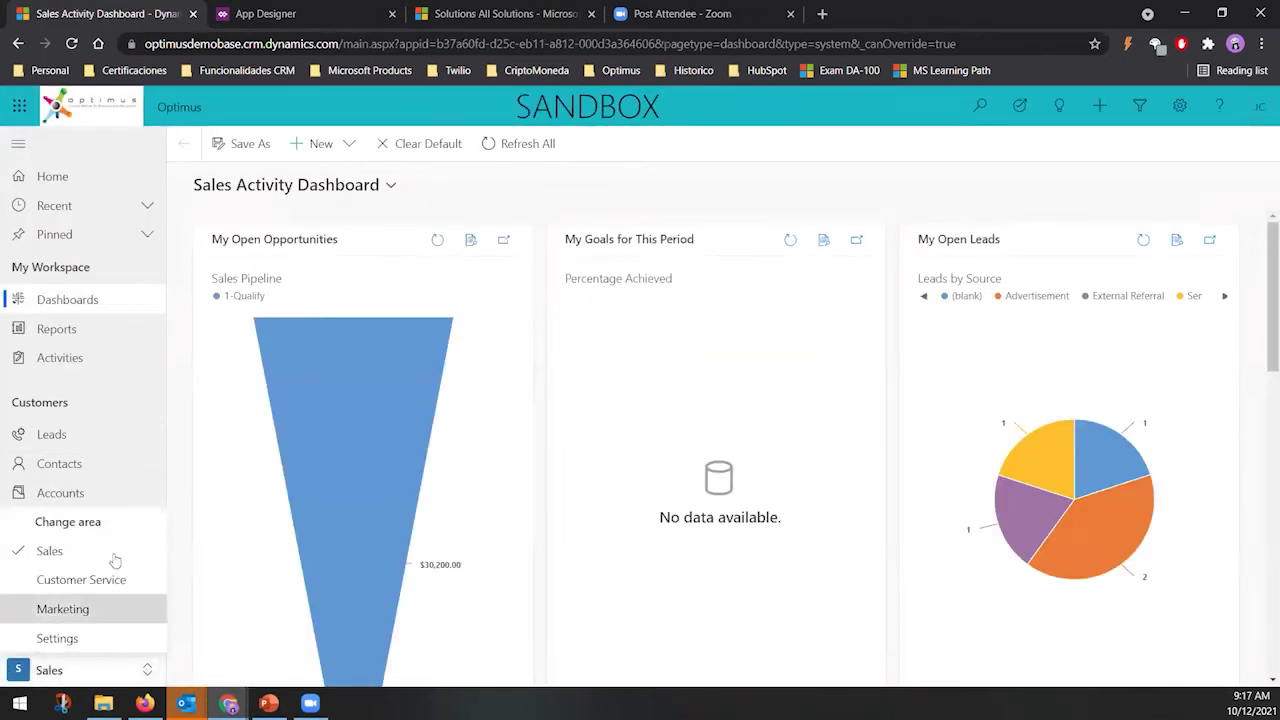
left_click(72, 680)
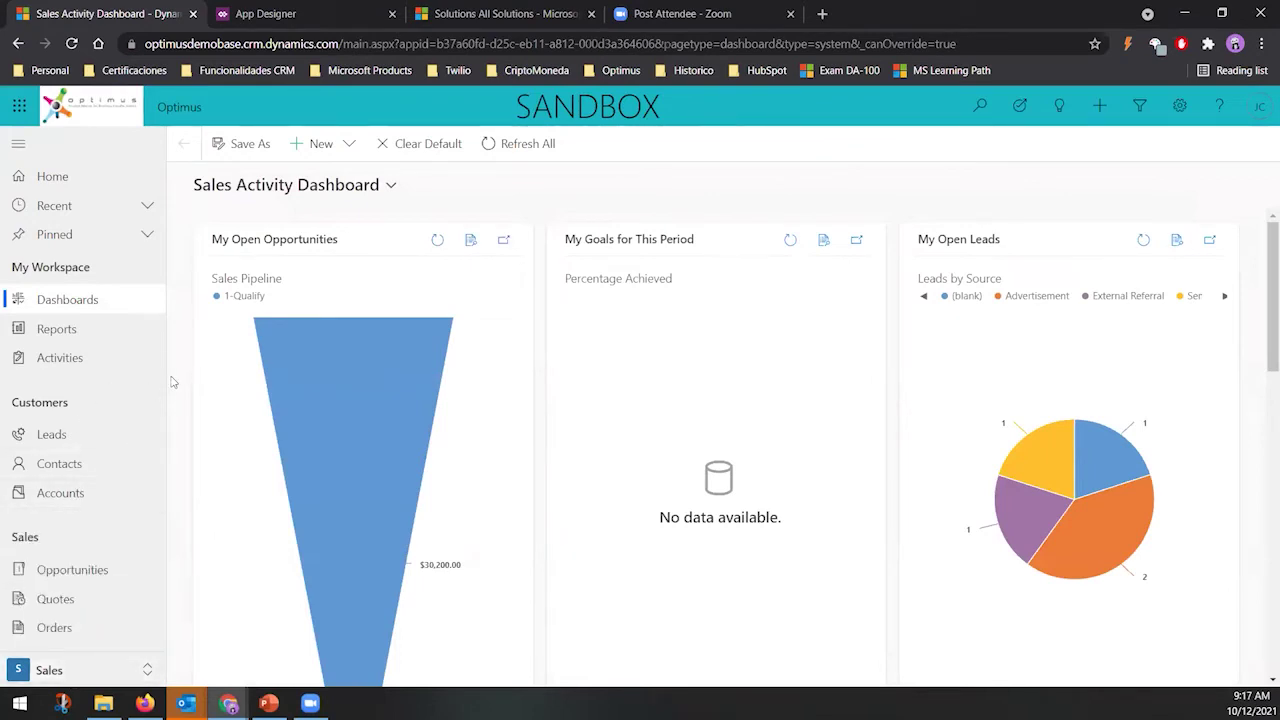
Switch to PowerPoint and present slide 7 on welcome pages and Mobile Offline, swapping presenter view and slide show
left_click(268, 703)
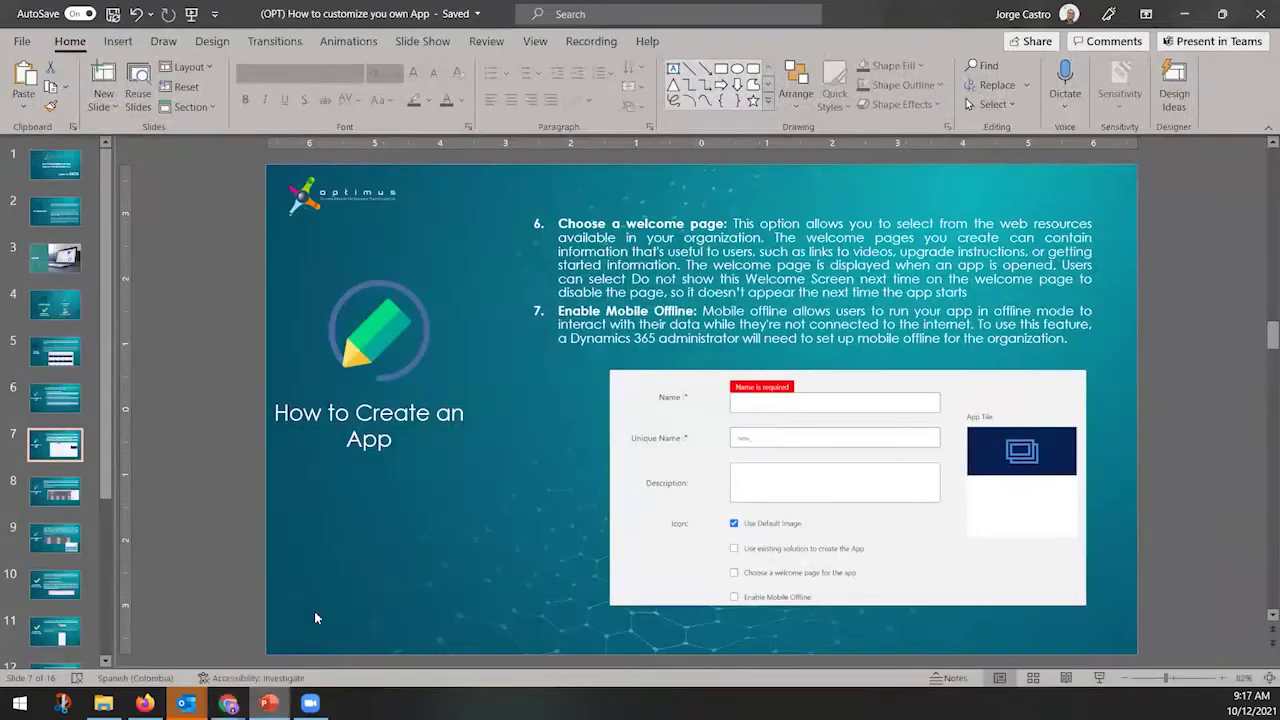
left_click(1100, 680)
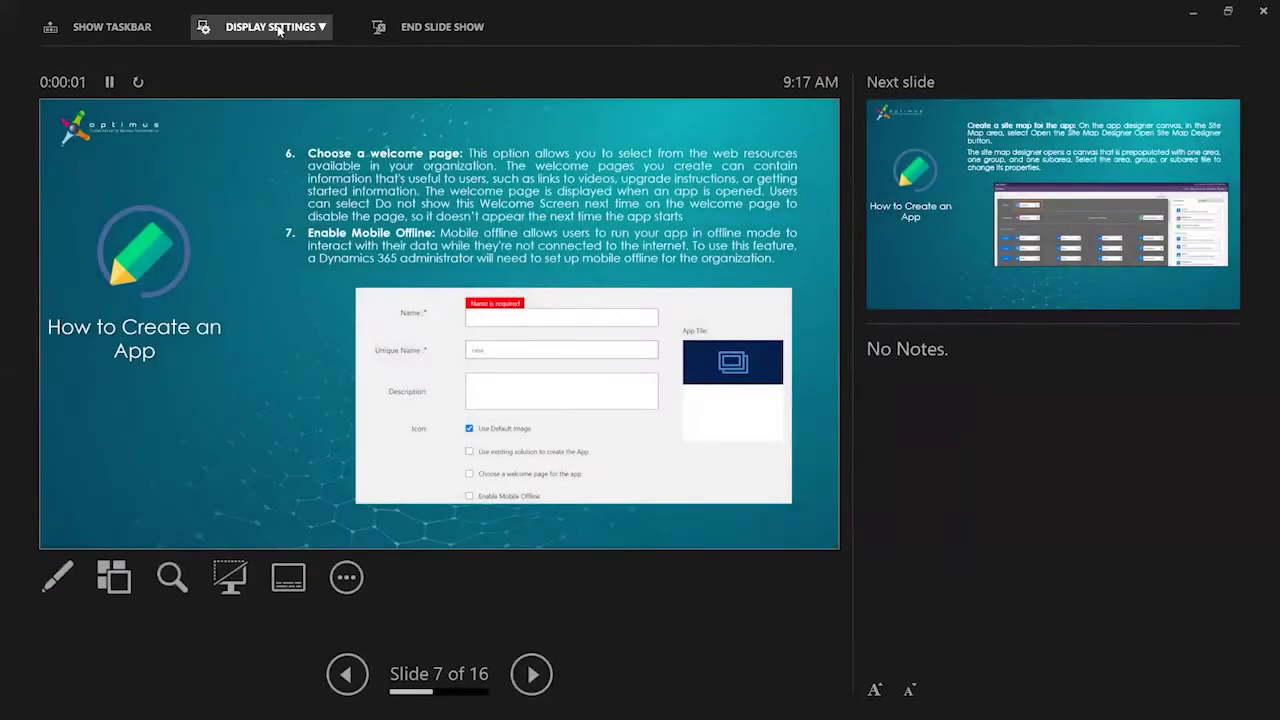
left_click(268, 26)
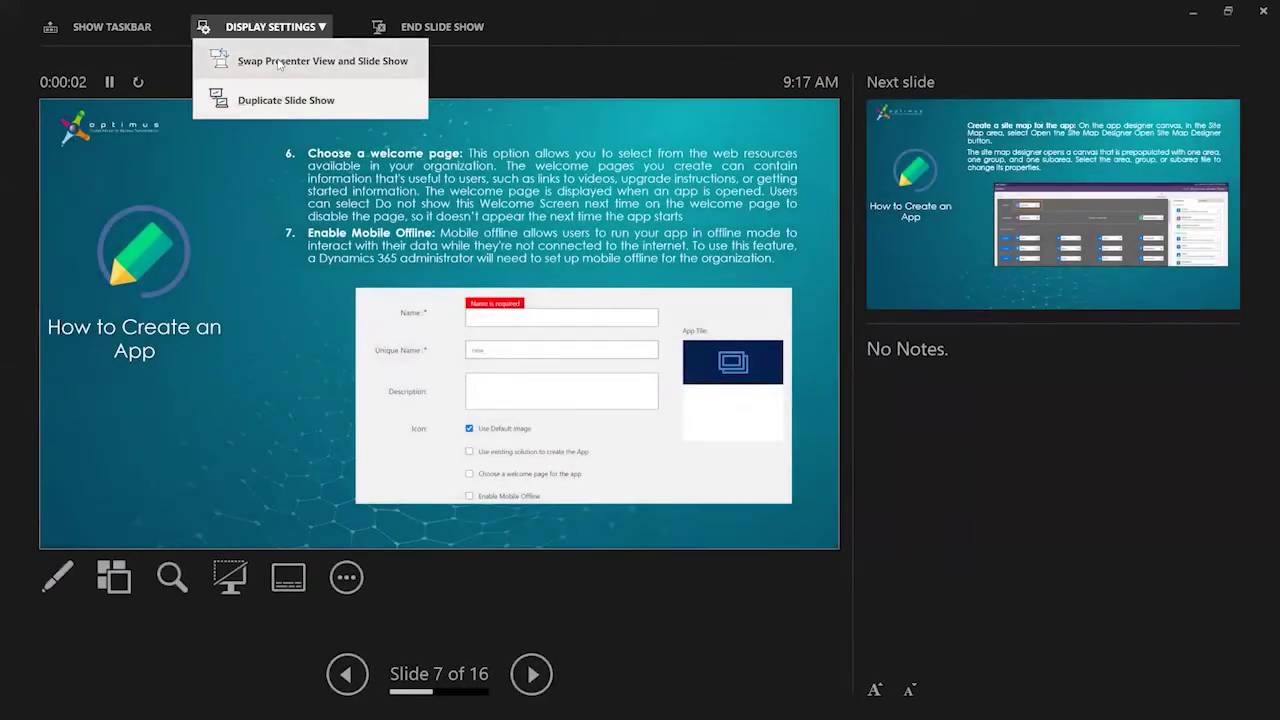
left_click(278, 62)
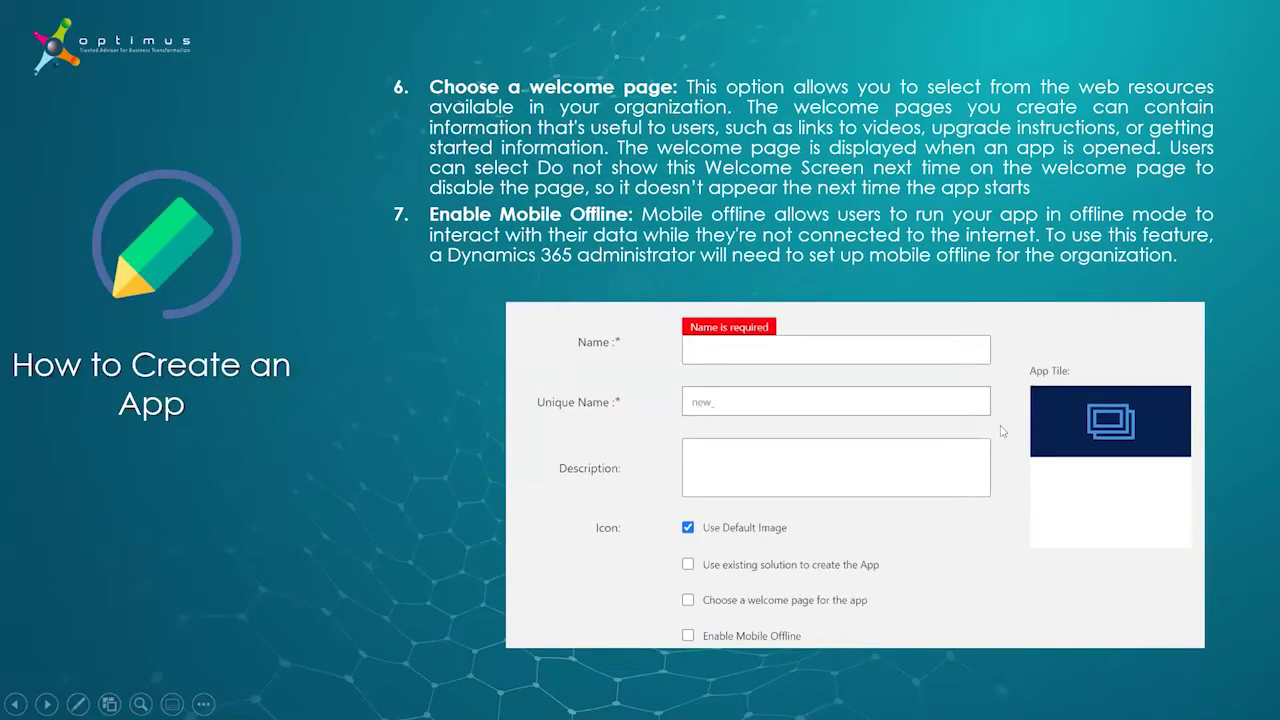
Advance to the site map slide, end the slide show, and switch to Chrome to open the Optimus app's site map for editing
left_click(923, 616)
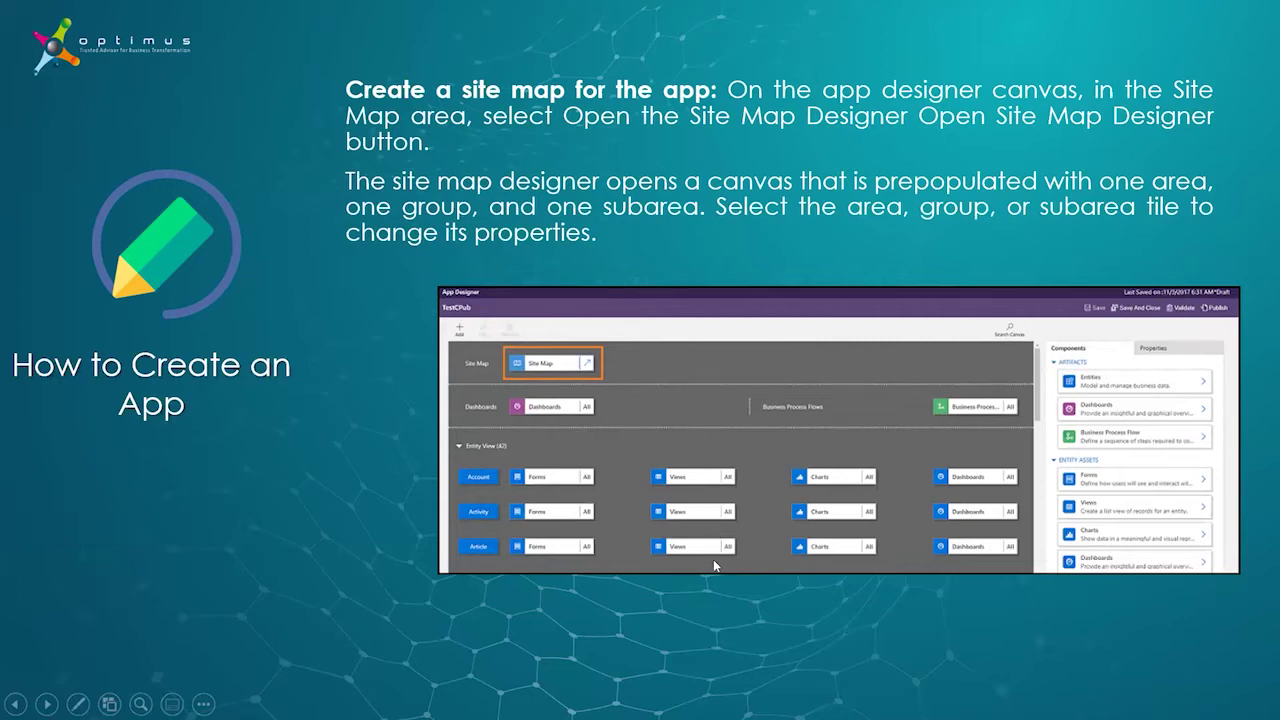
key("Escape")
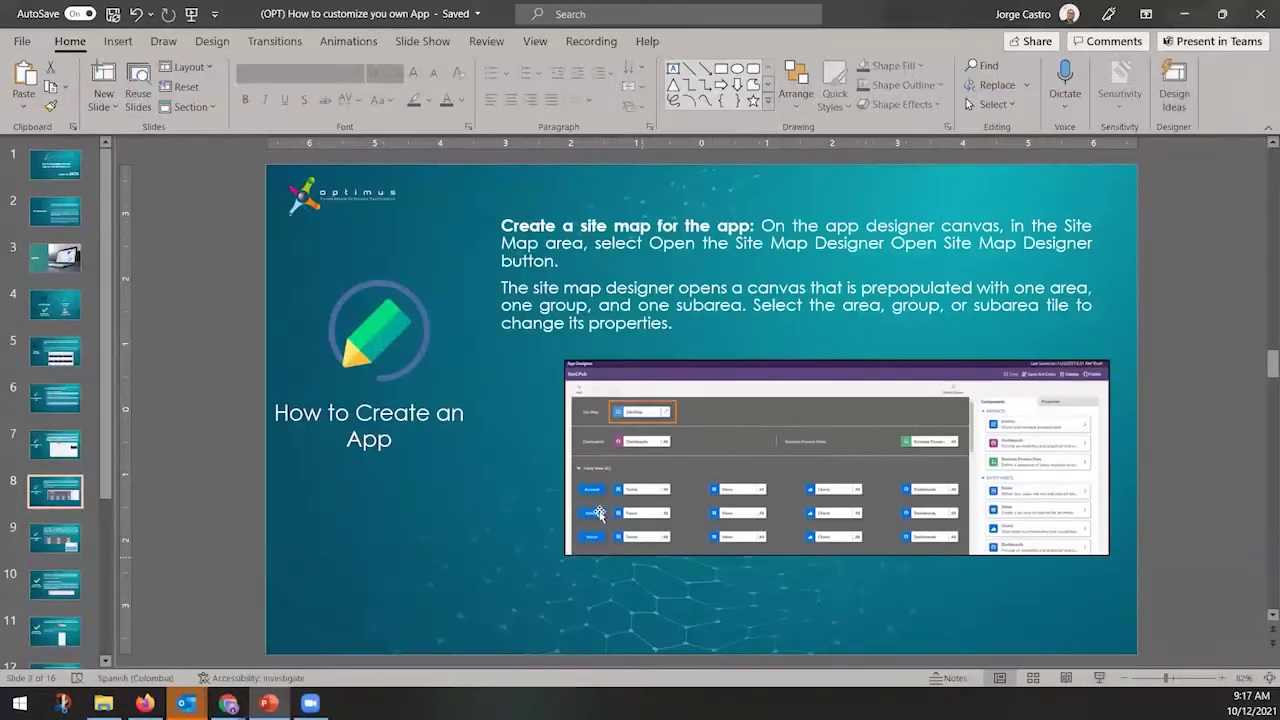
mouse_move(229, 703)
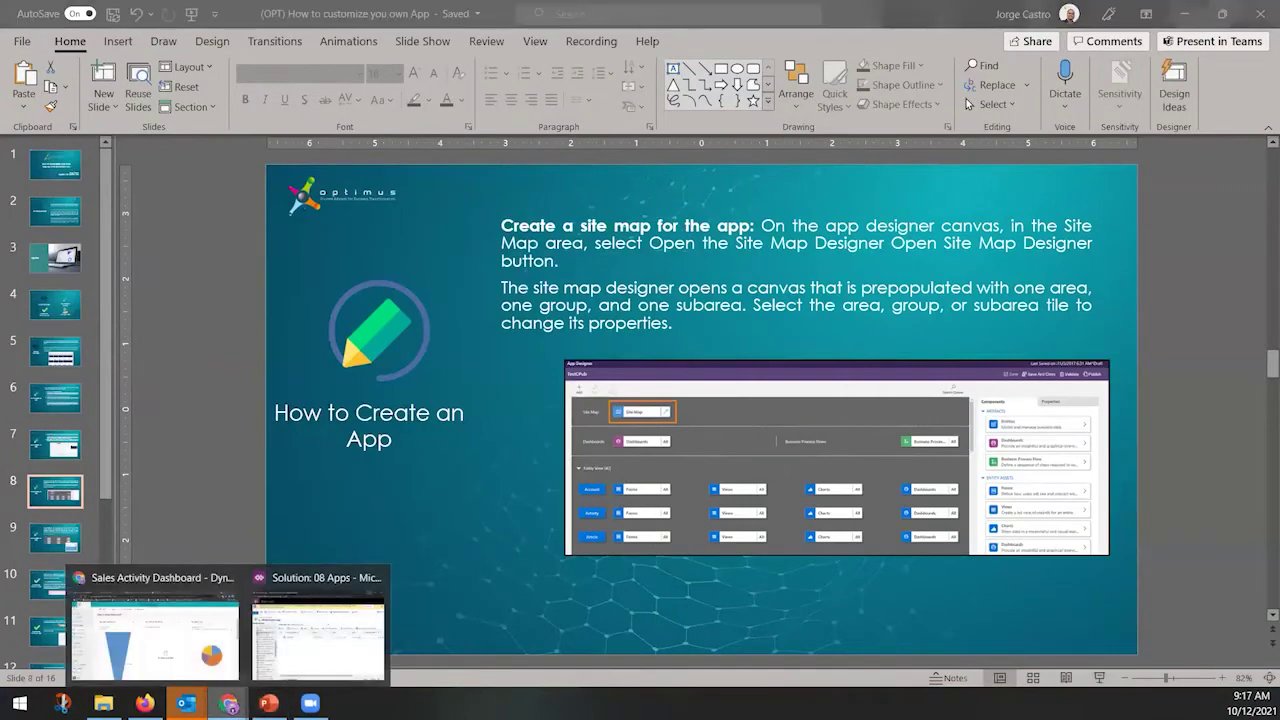
left_click(199, 659)
left_click(312, 14)
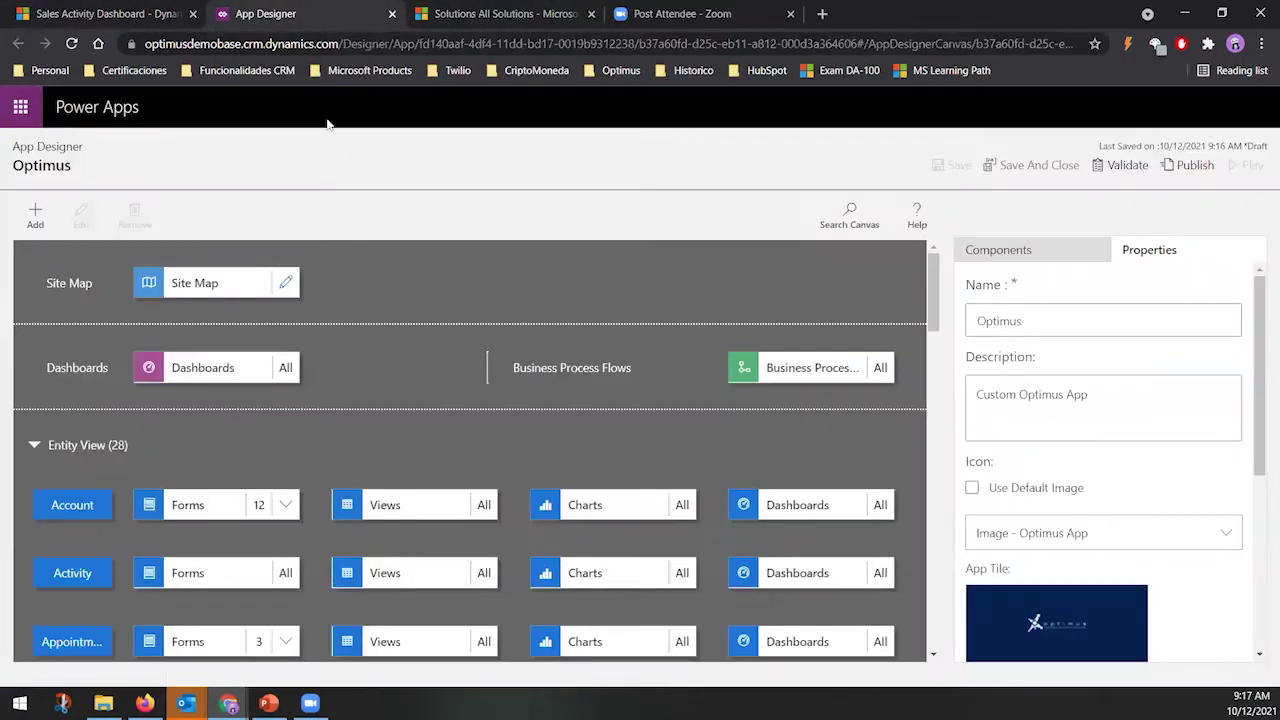
left_click(287, 284)
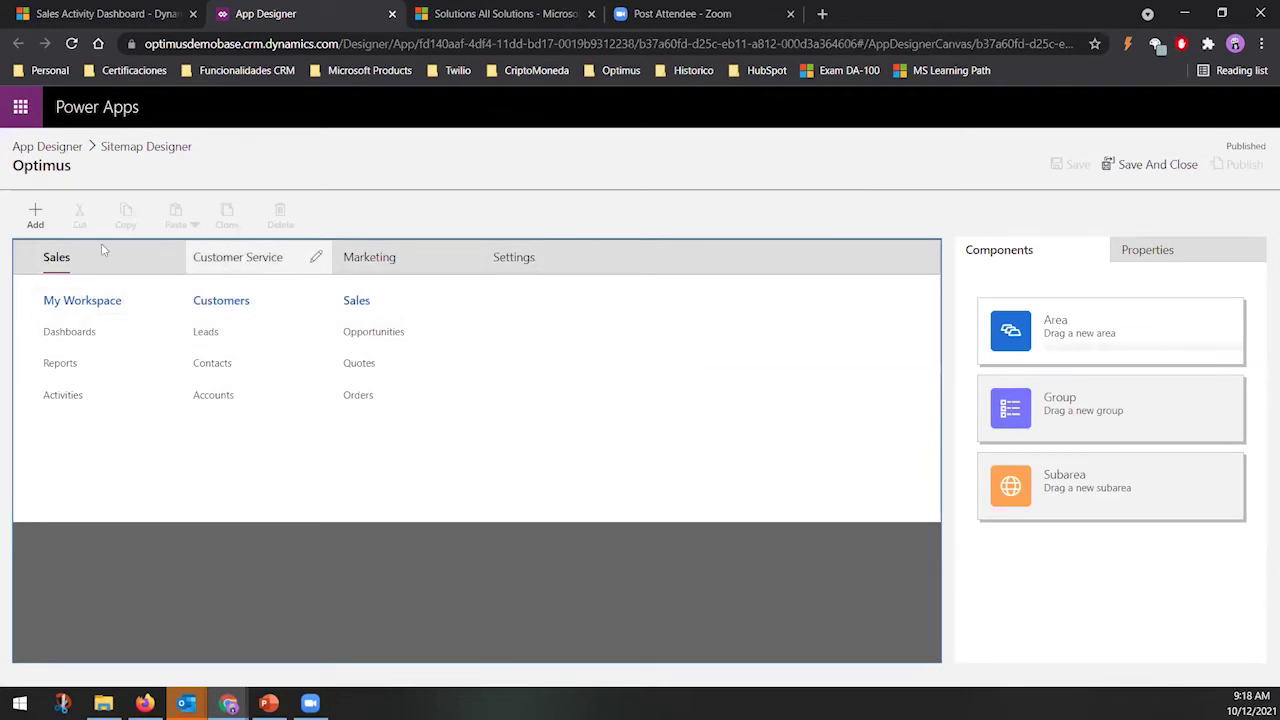
Compare the site map's areas and addable component types with the area list in the running Optimus app
left_click(35, 215)
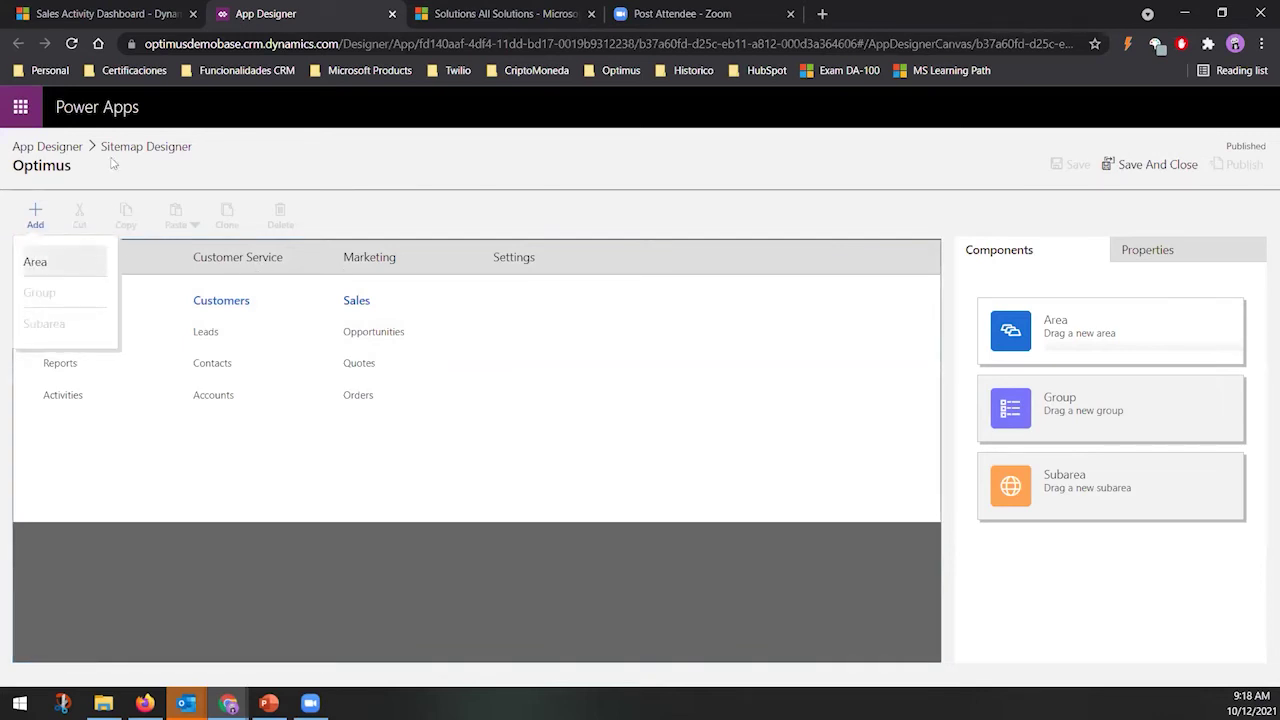
left_click(118, 14)
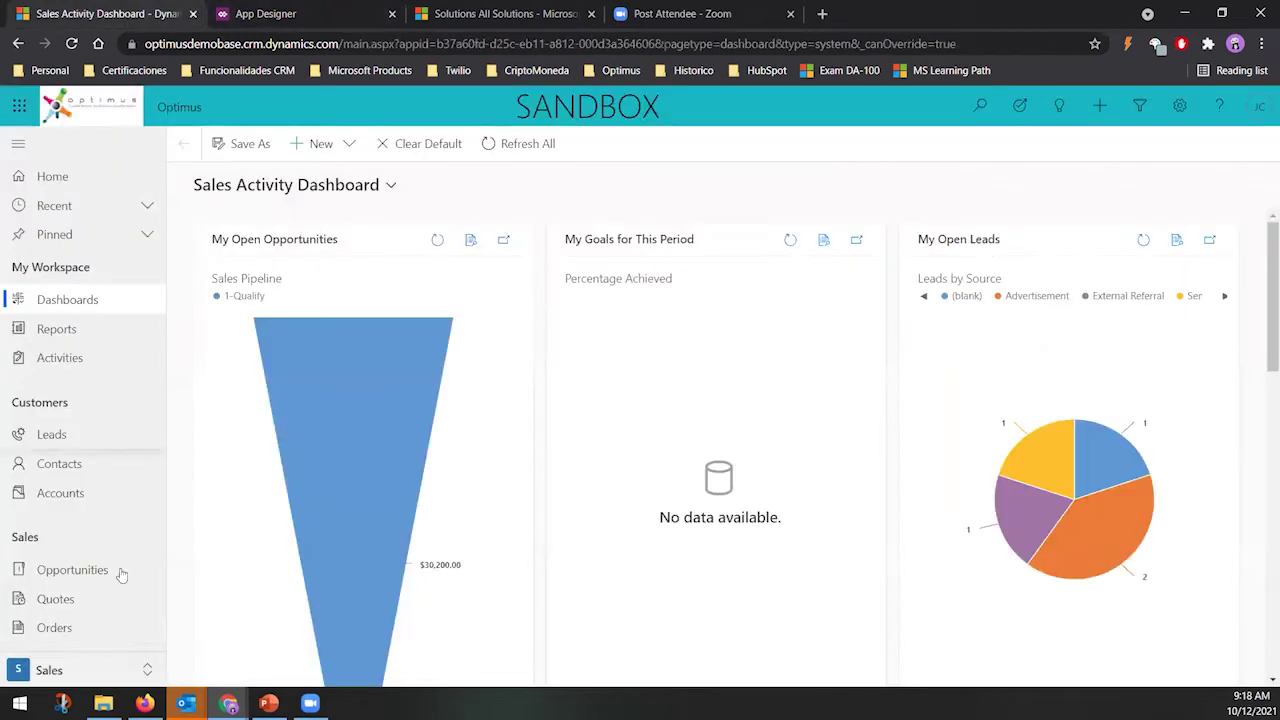
left_click(80, 672)
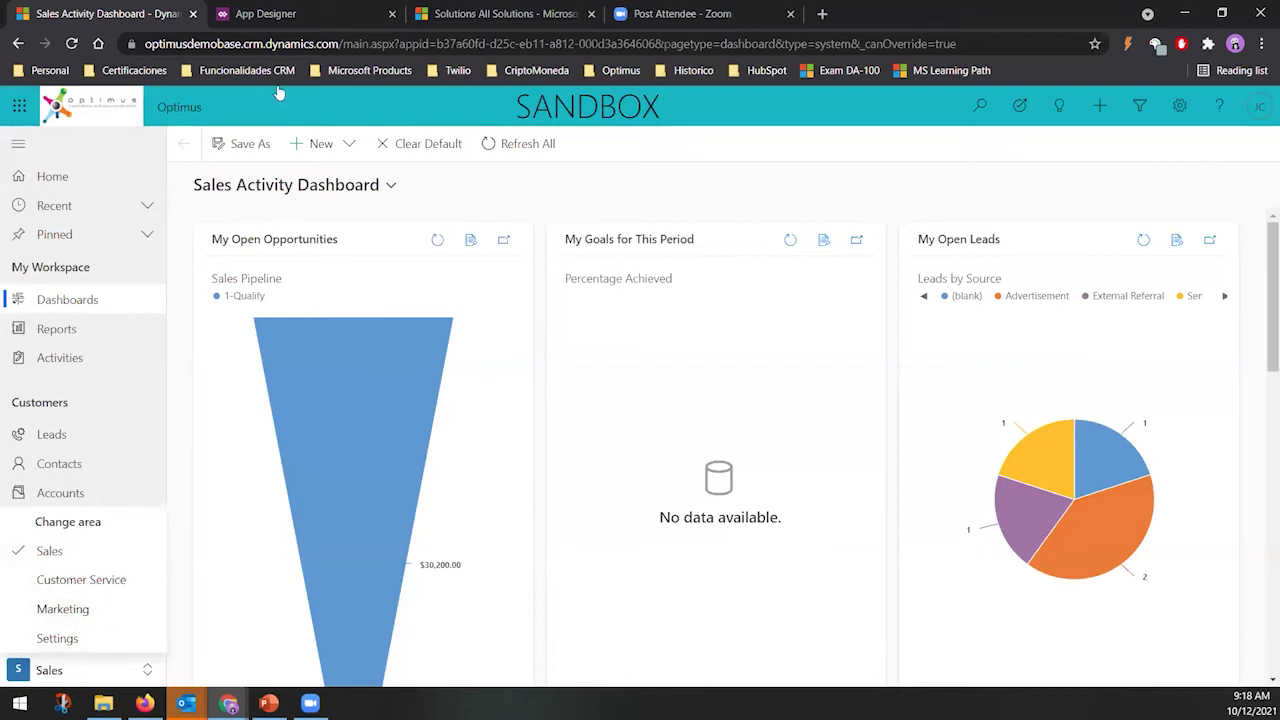
left_click(295, 13)
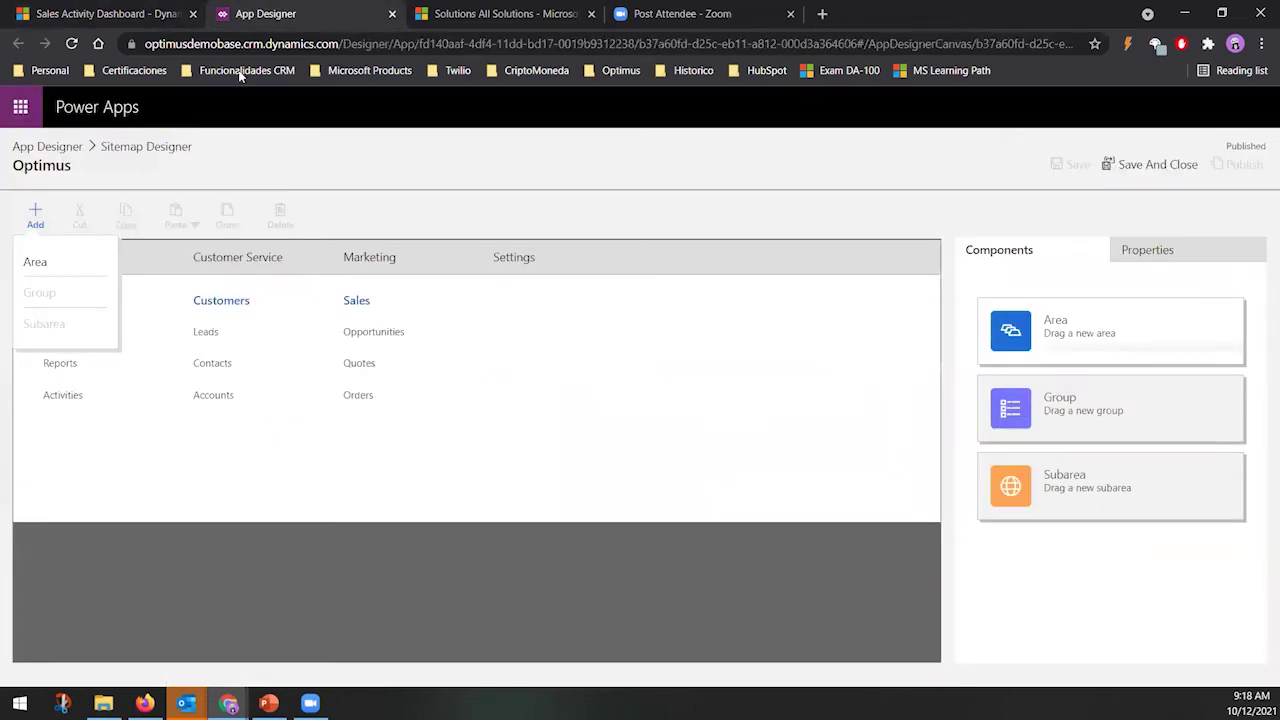
left_click(622, 237)
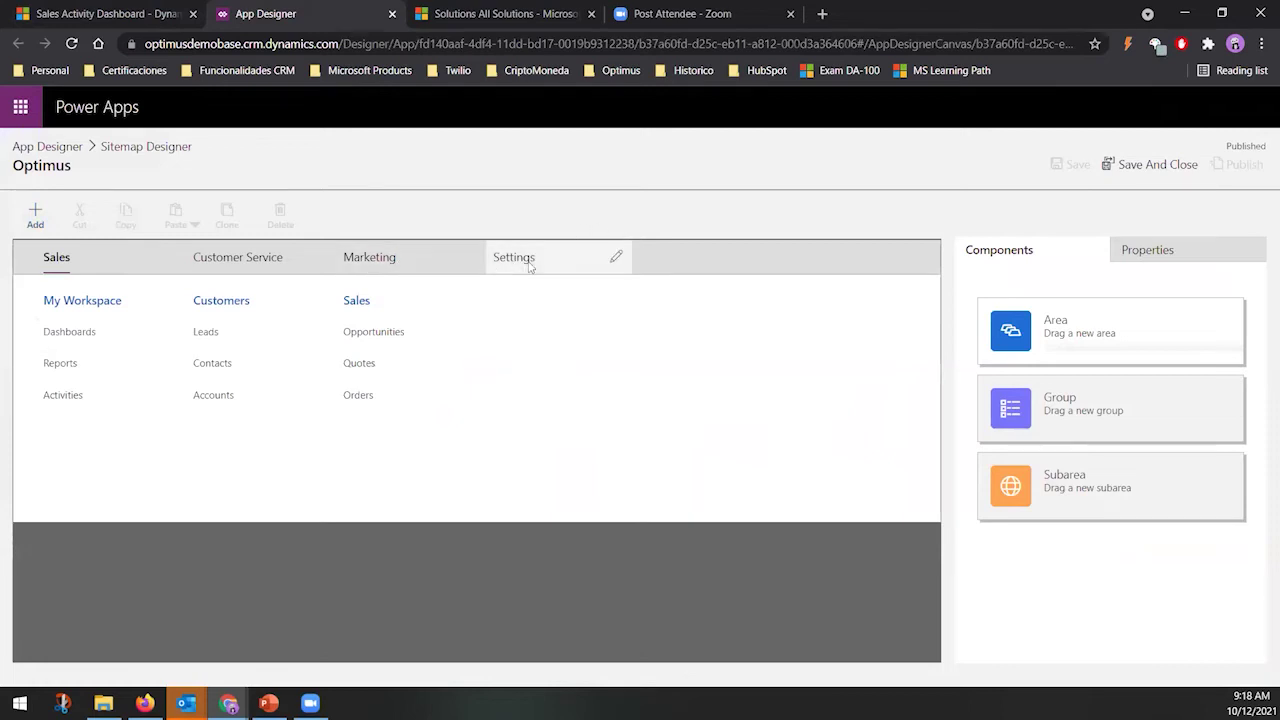
Add a group titled My Special Group to the Marketing area
left_click(399, 268)
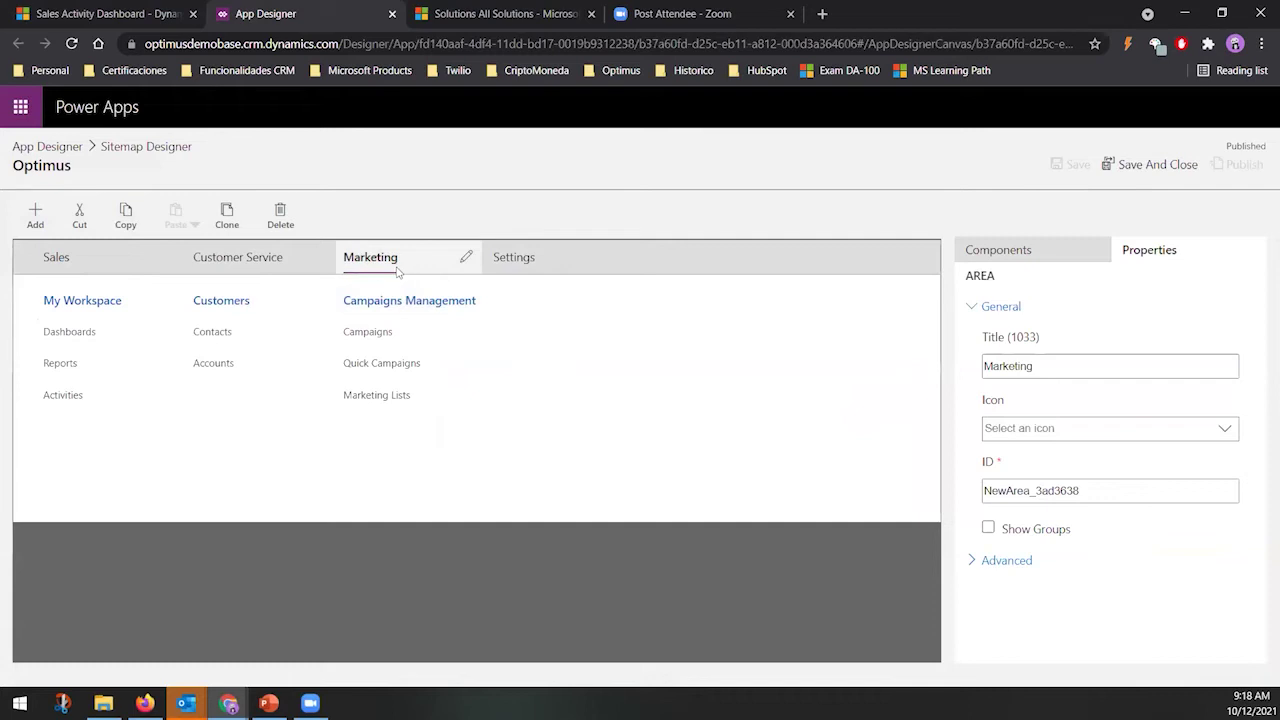
left_click(46, 224)
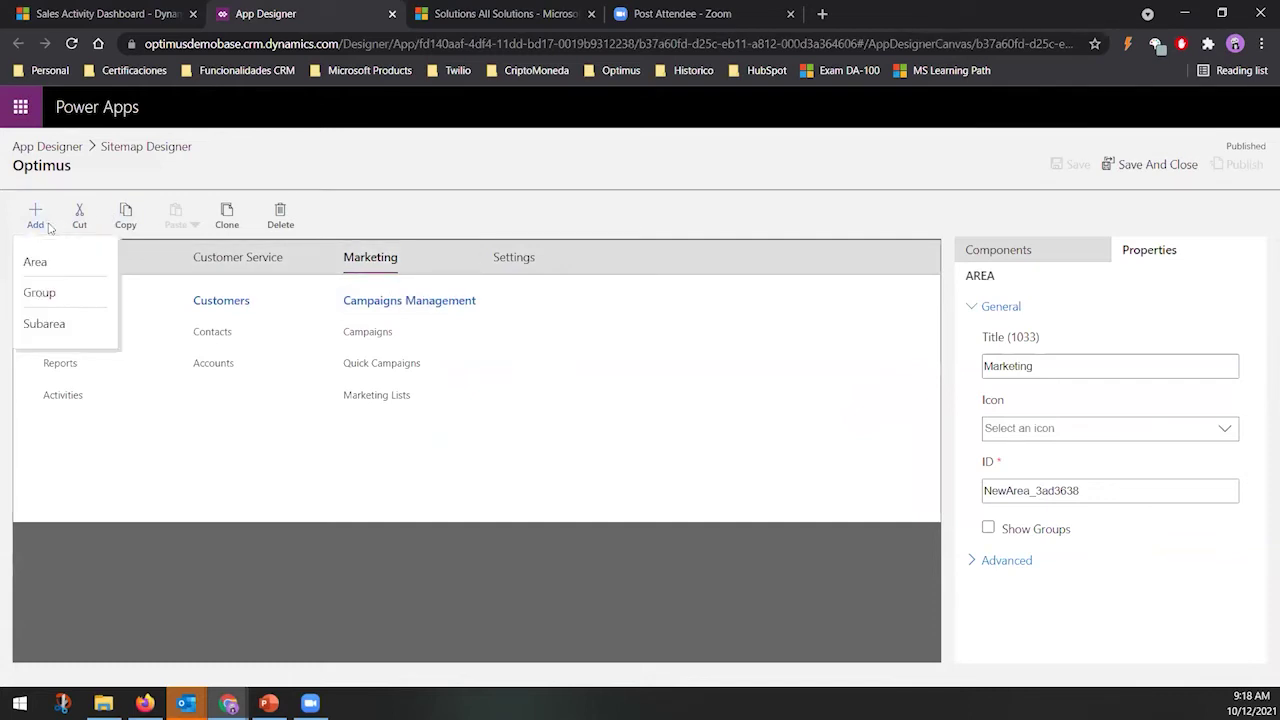
left_click(474, 152)
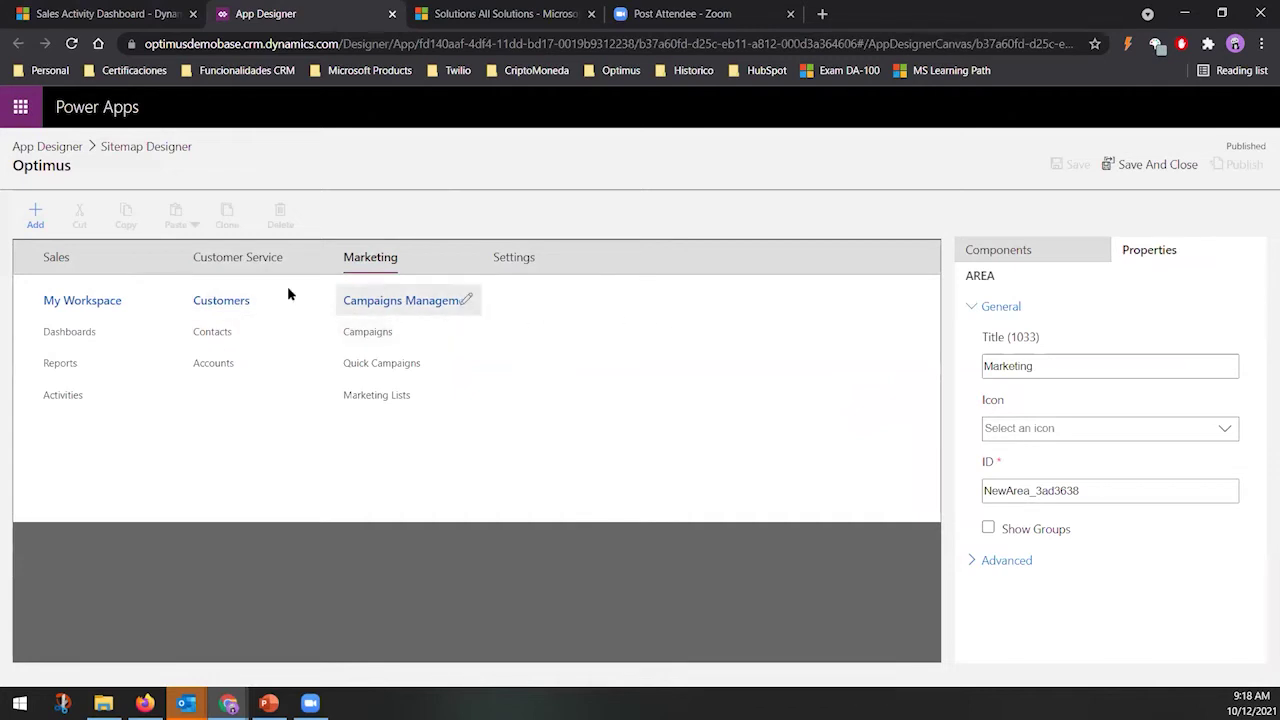
left_click(35, 215)
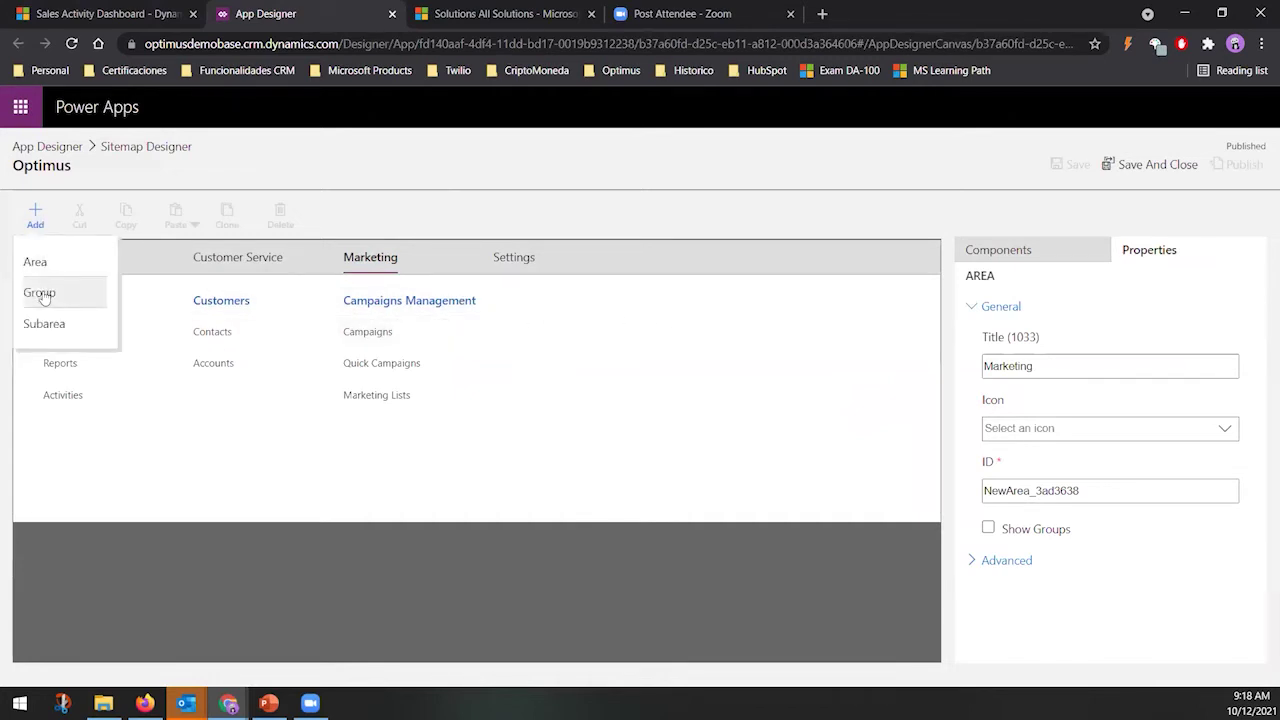
left_click(39, 293)
left_click(1033, 366)
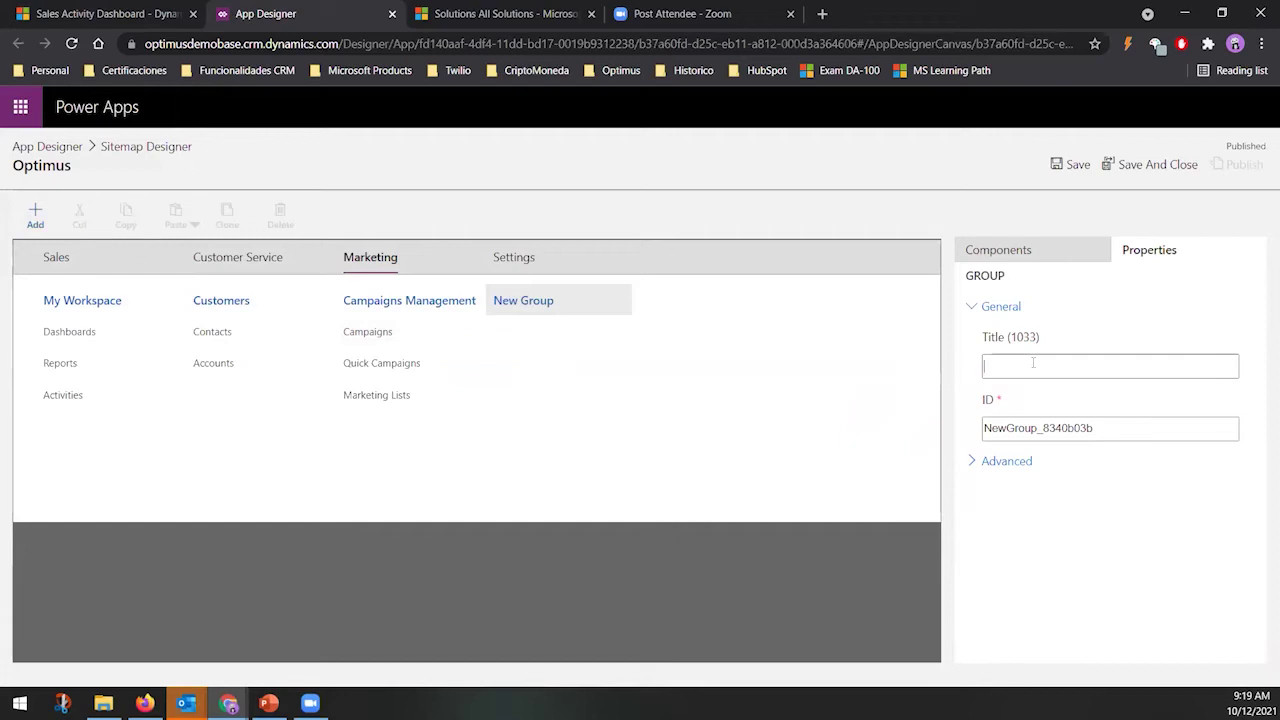
type("My Special Group")
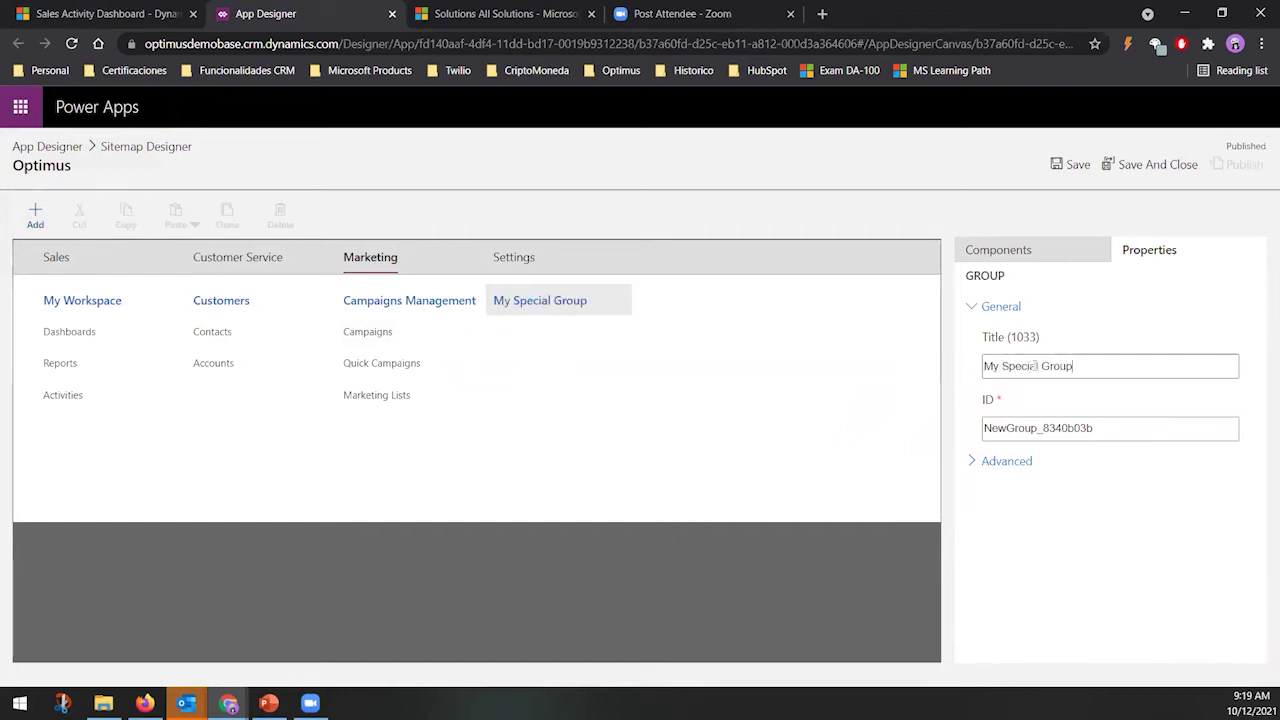
Add a subarea under My Special Group and set its type to Entity
left_click(557, 304)
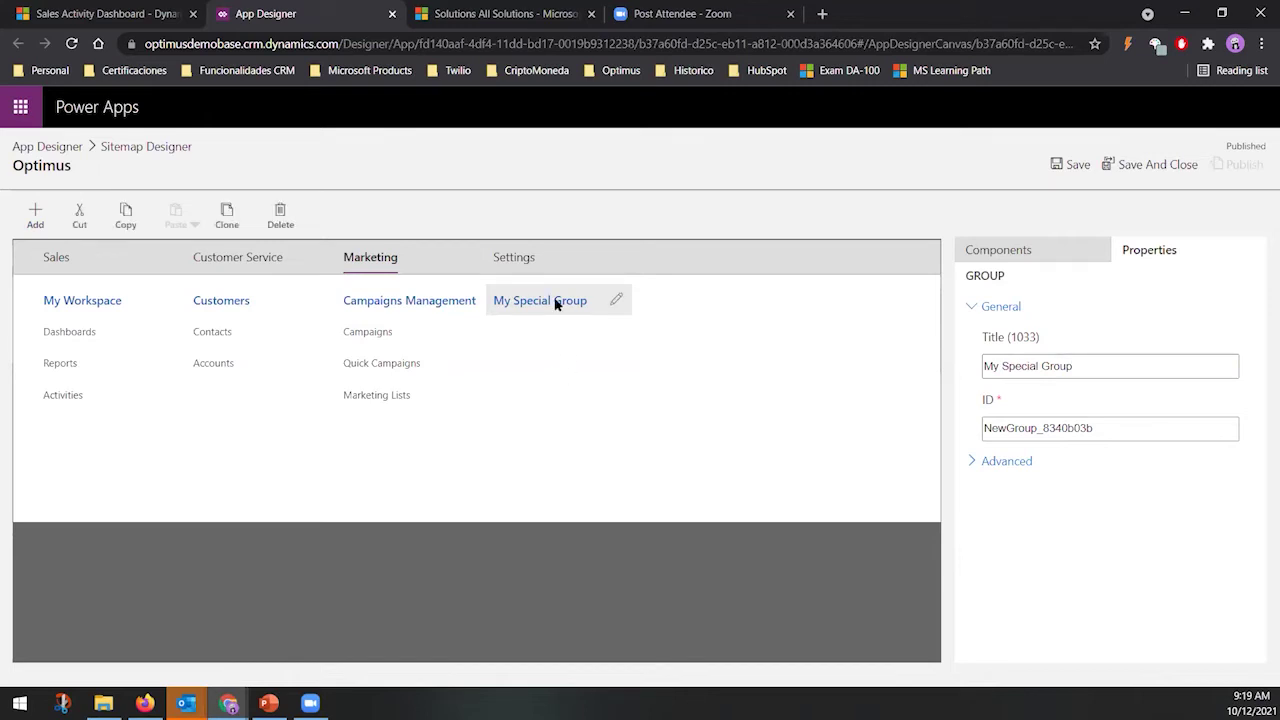
left_click(35, 216)
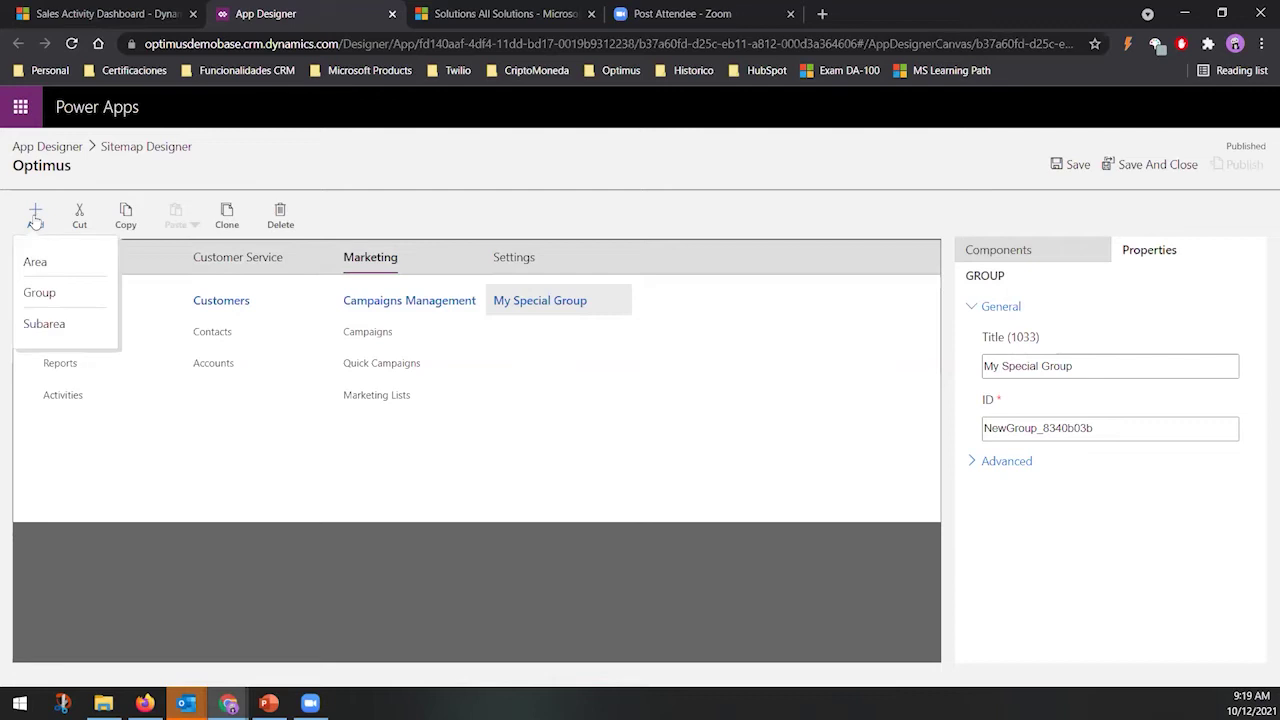
left_click(45, 325)
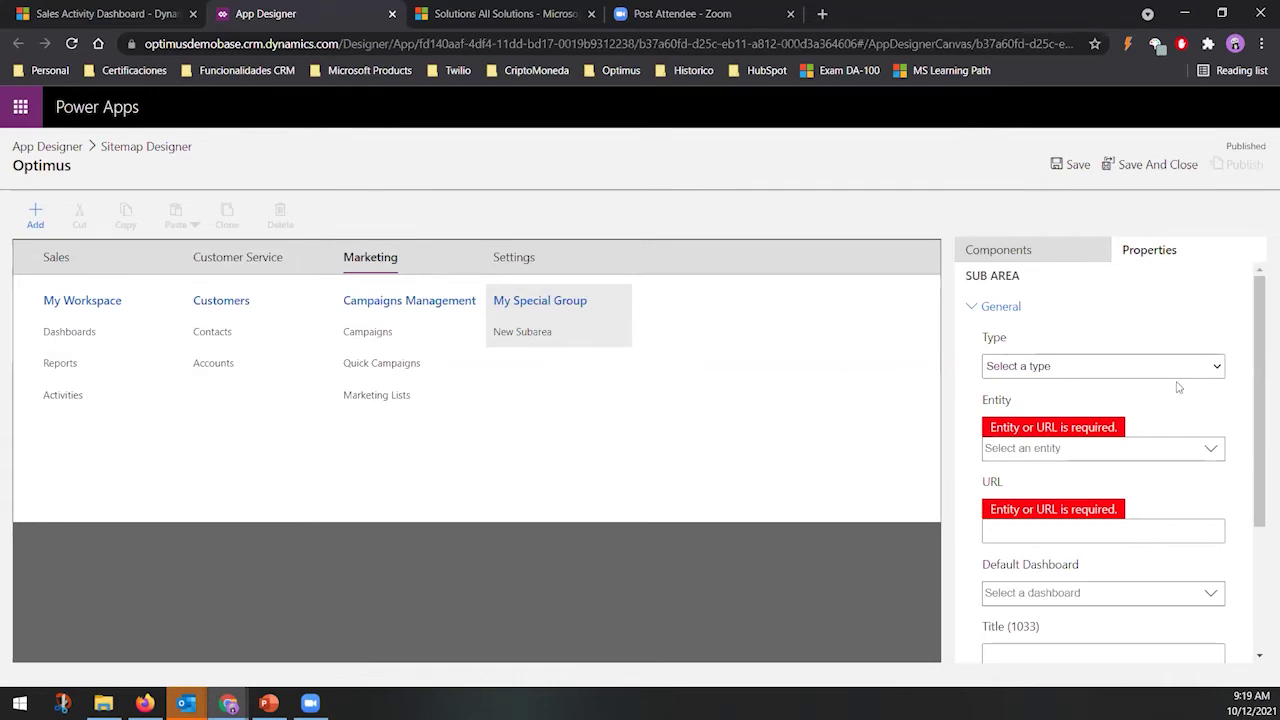
left_click(1220, 367)
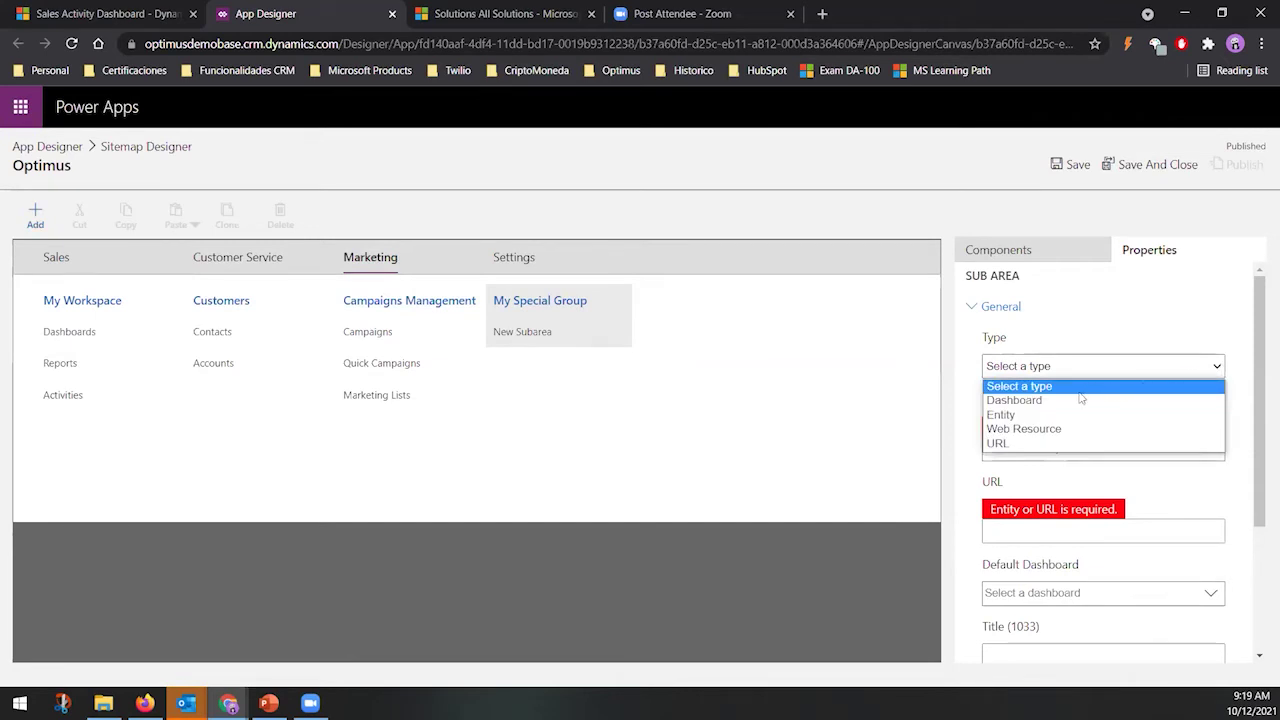
left_click(1010, 416)
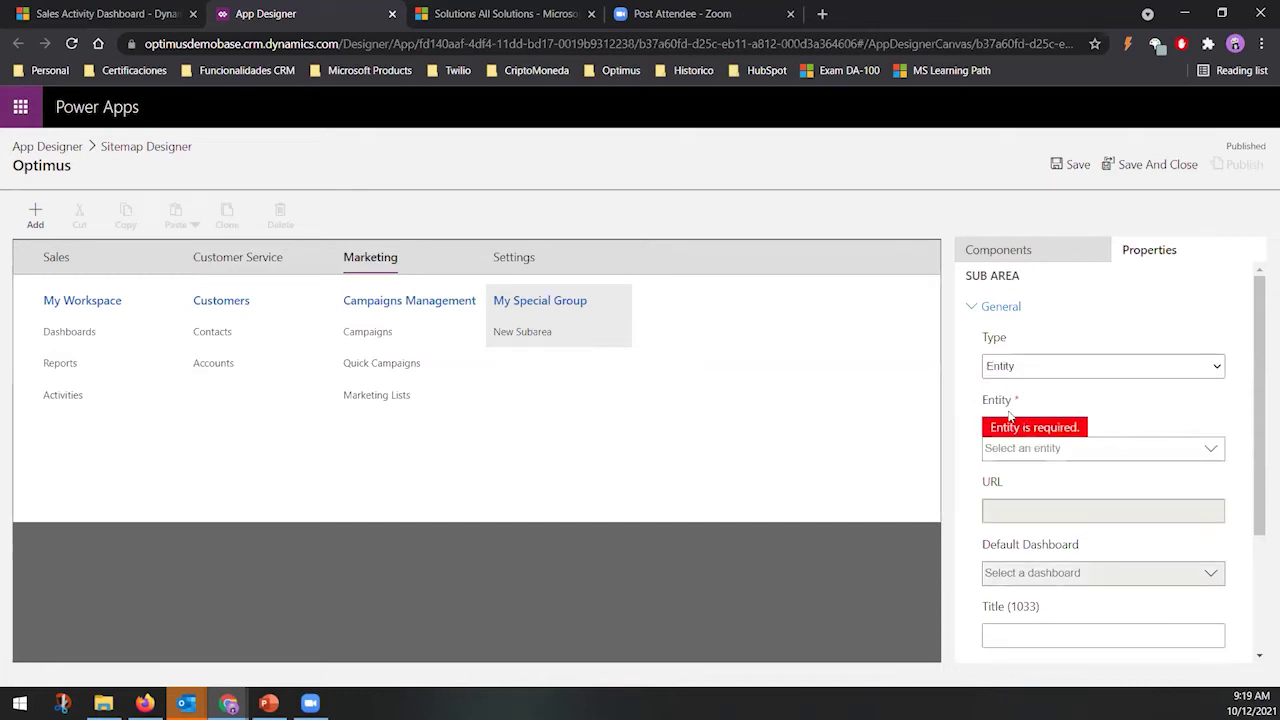
Choose Custom Tag as the entity for the new subarea
left_click(1211, 451)
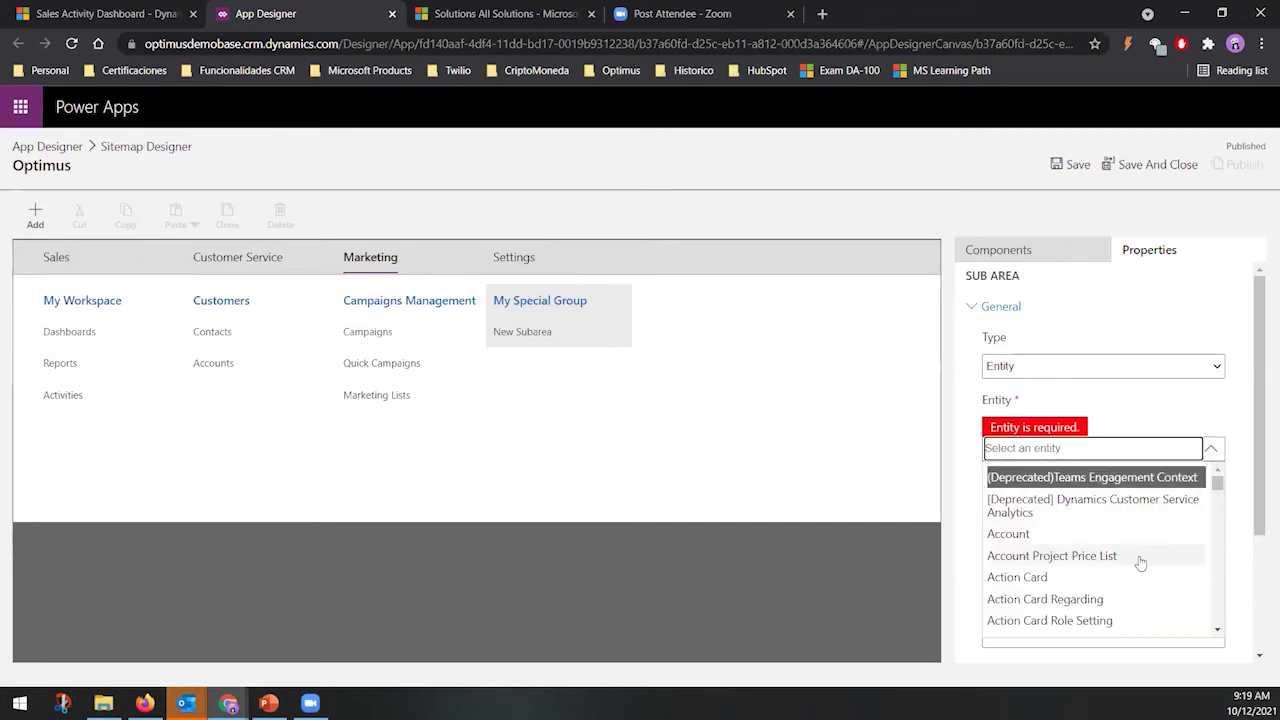
scroll(1150, 580, "down", 10)
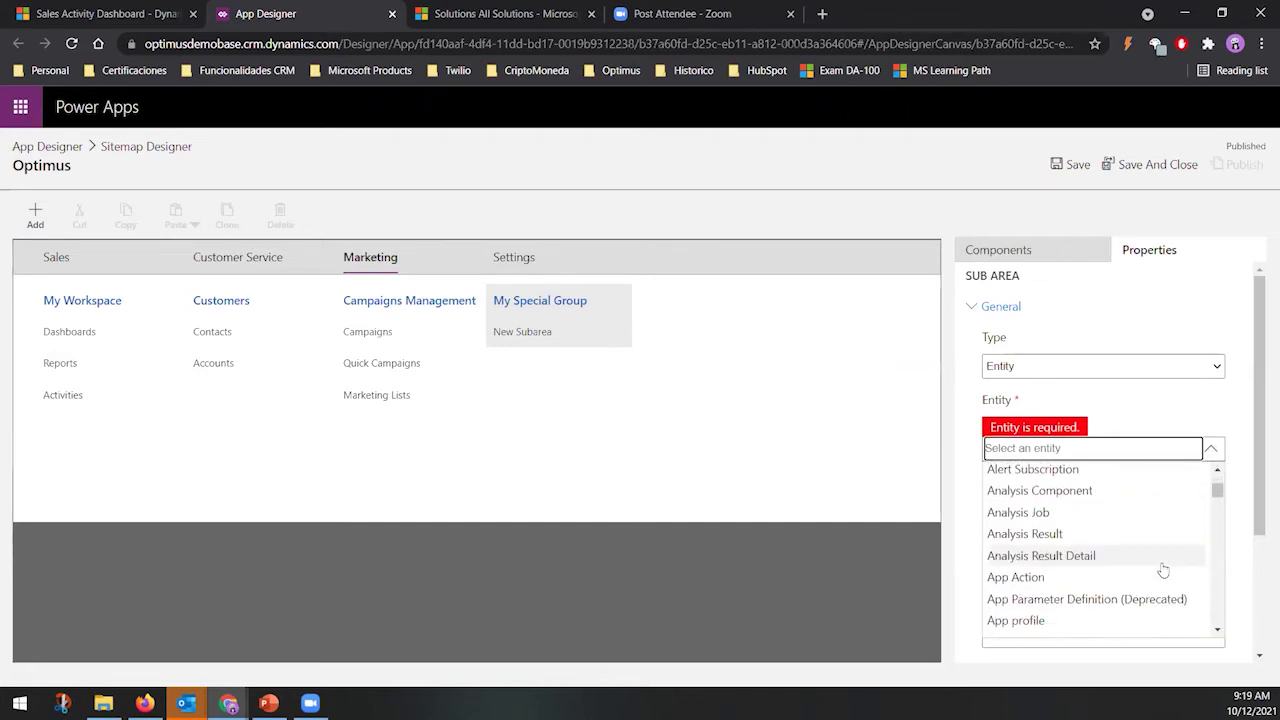
scroll(1165, 566, "down", 3)
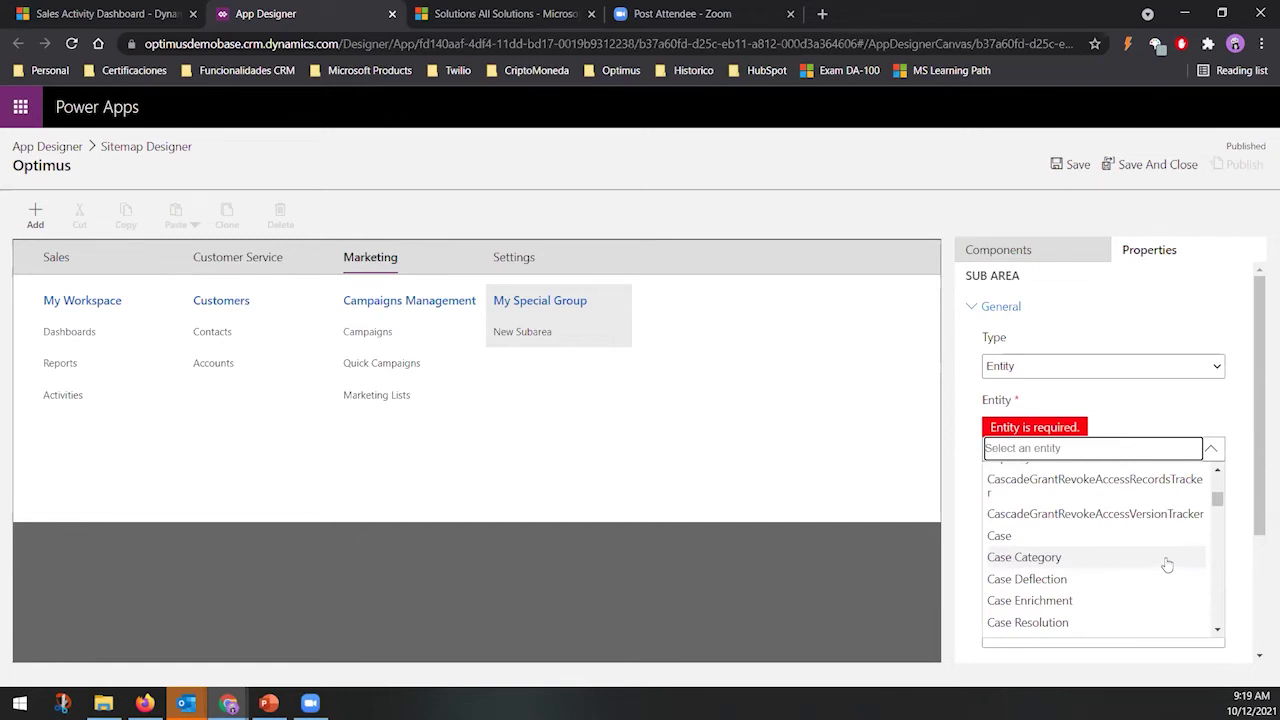
scroll(1167, 566, "down", 3)
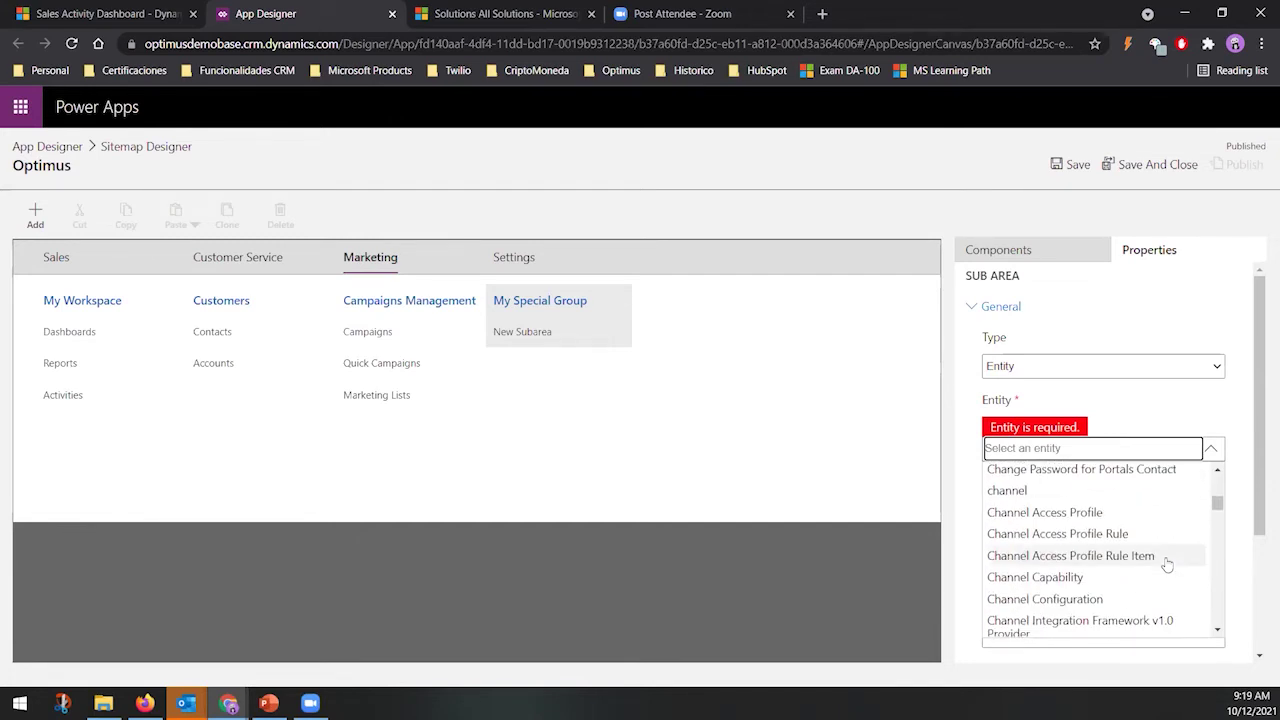
scroll(1167, 566, "down", 3)
scroll(1167, 566, "down", 3)
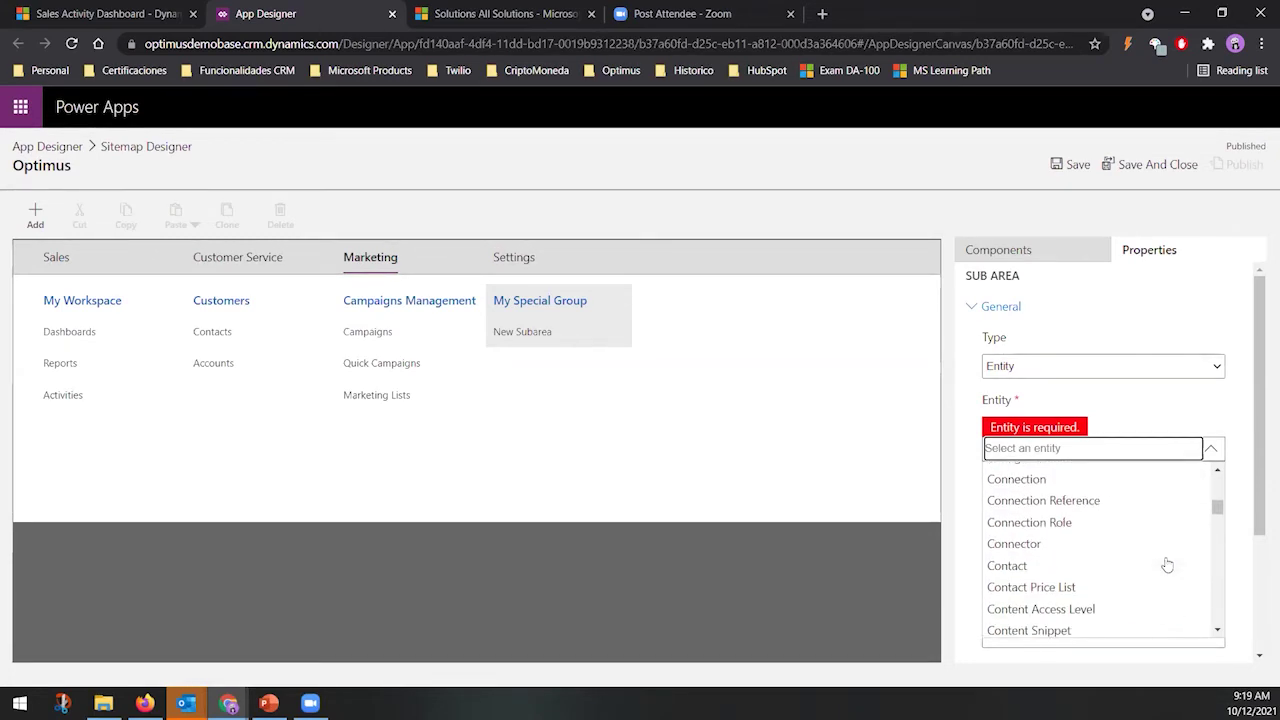
scroll(1167, 566, "down", 3)
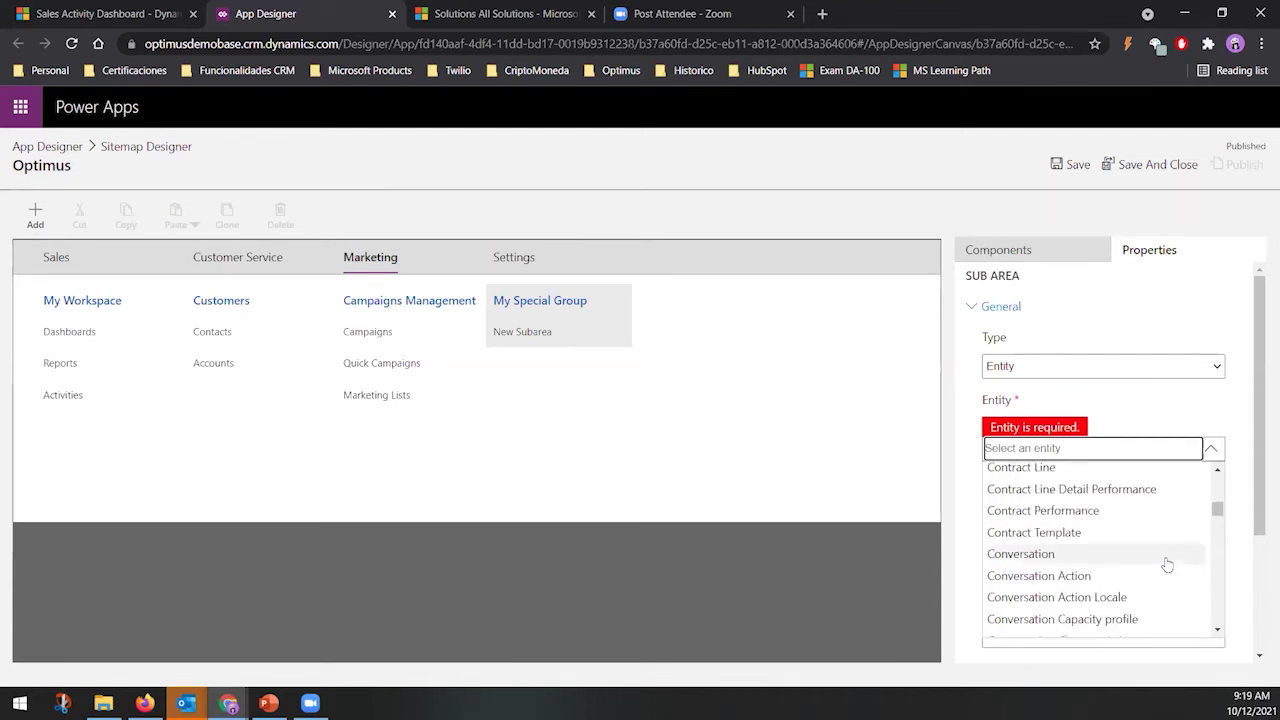
scroll(1167, 566, "down", 3)
scroll(1167, 566, "down", 3)
scroll(1166, 564, "up", 1)
scroll(1091, 525, "up", 1)
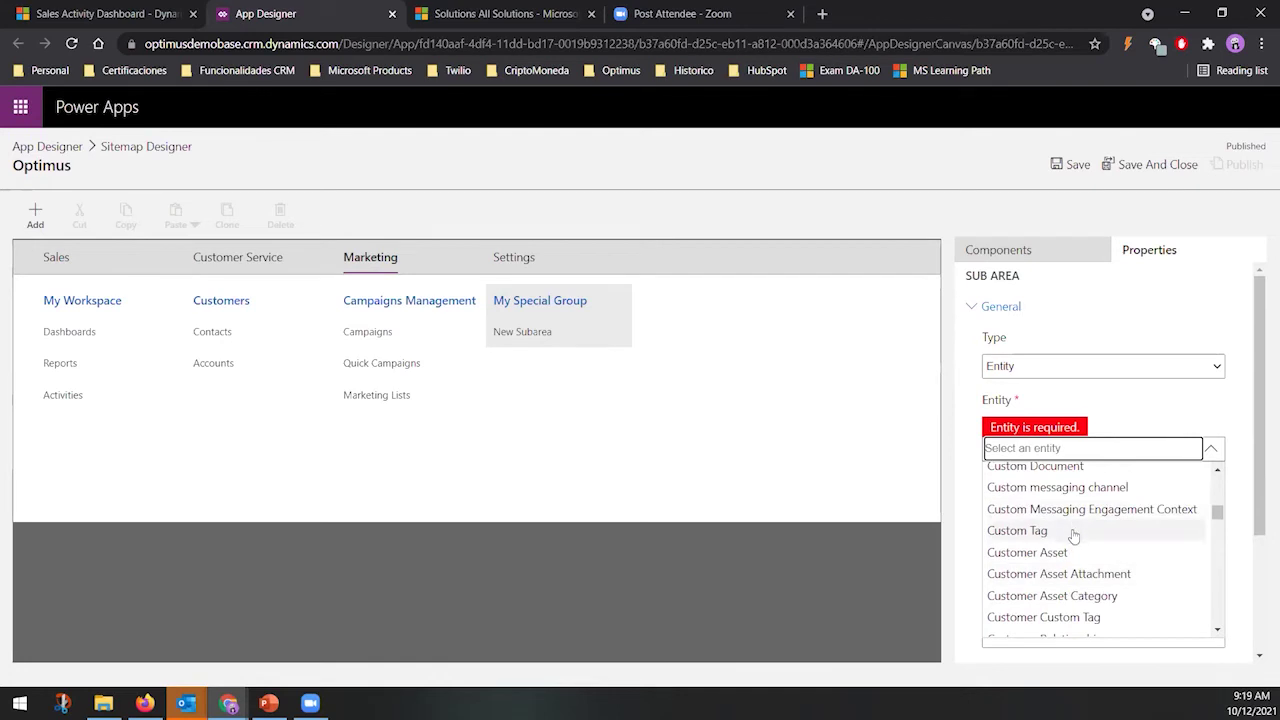
left_click(1073, 528)
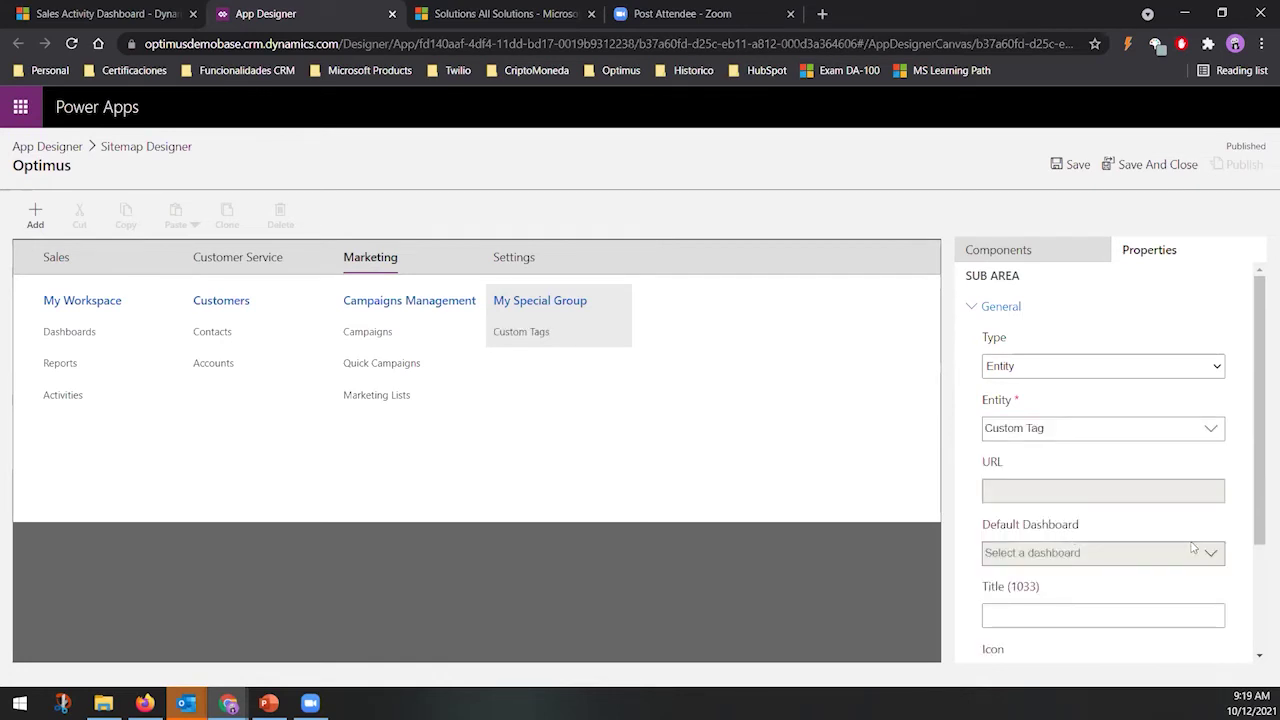
Review the general properties of the new Custom Tags subarea, including its title, icon and ID
left_click(1003, 617)
scroll(1018, 572, "down", 3)
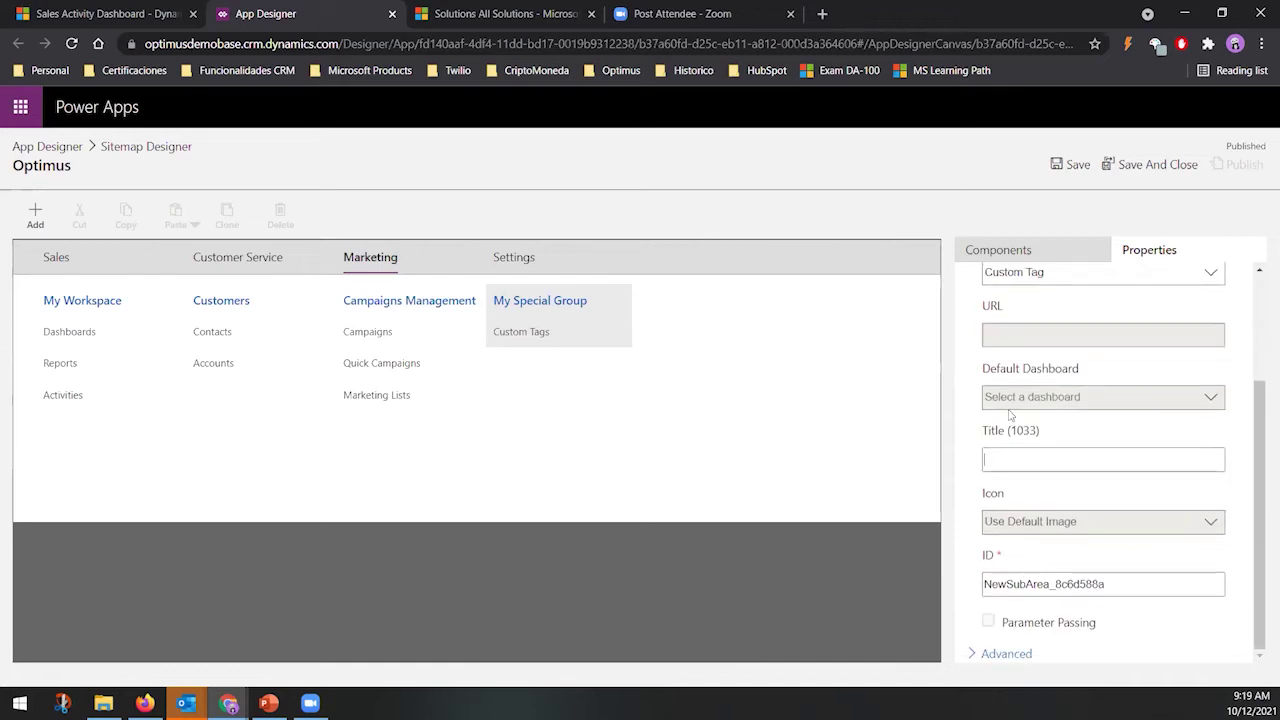
scroll(993, 407, "up", 1)
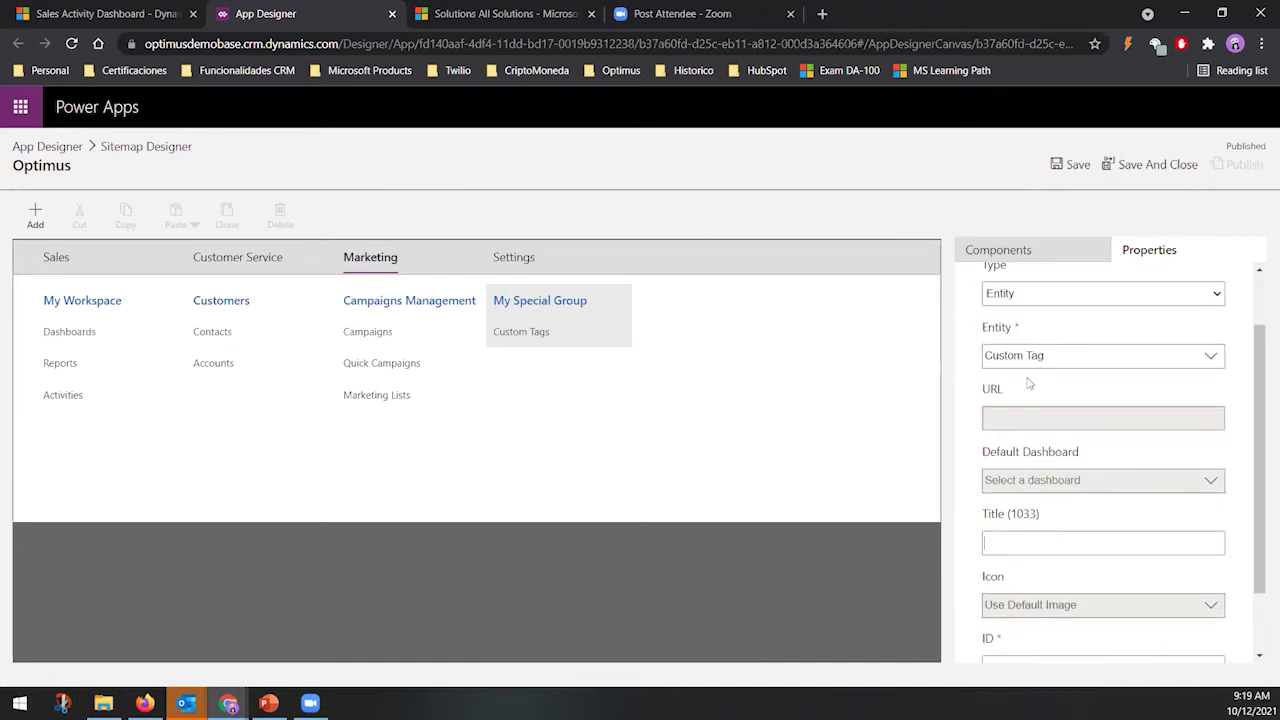
scroll(1102, 418, "down", 1)
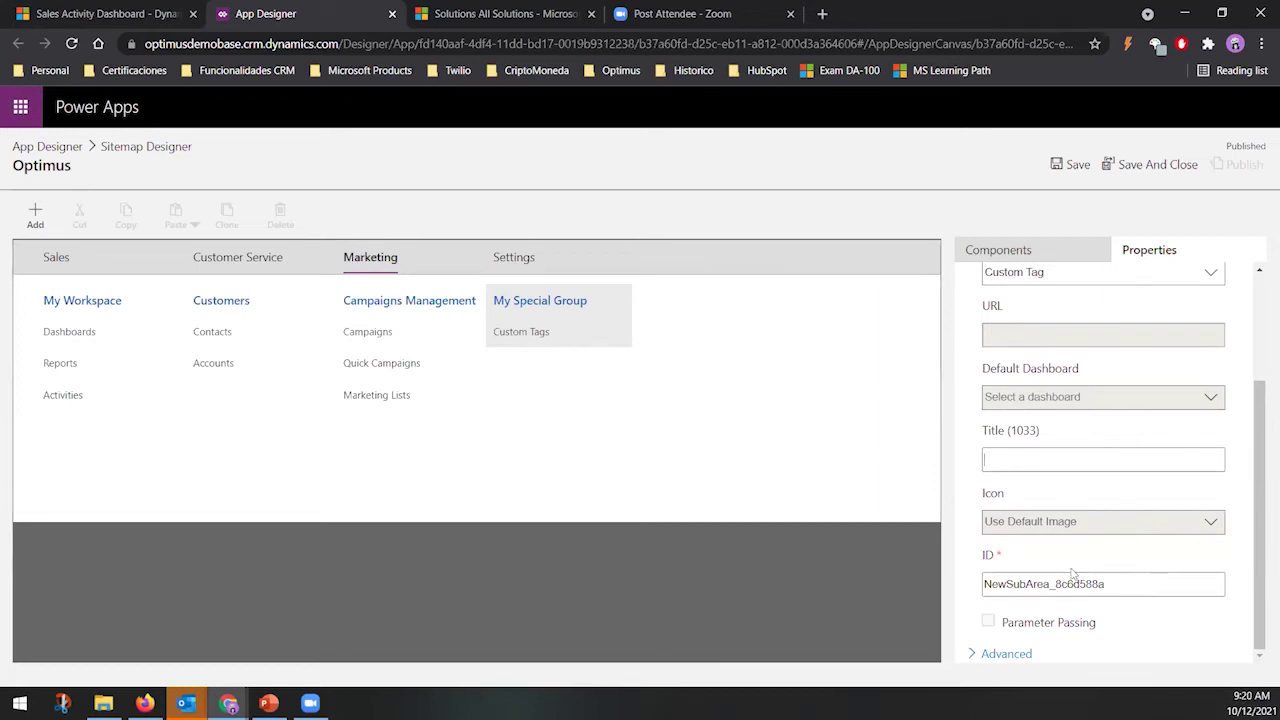
Examine the Custom Tags subarea's advanced properties, including Privileges, More Titles and More Descriptions
left_click(971, 655)
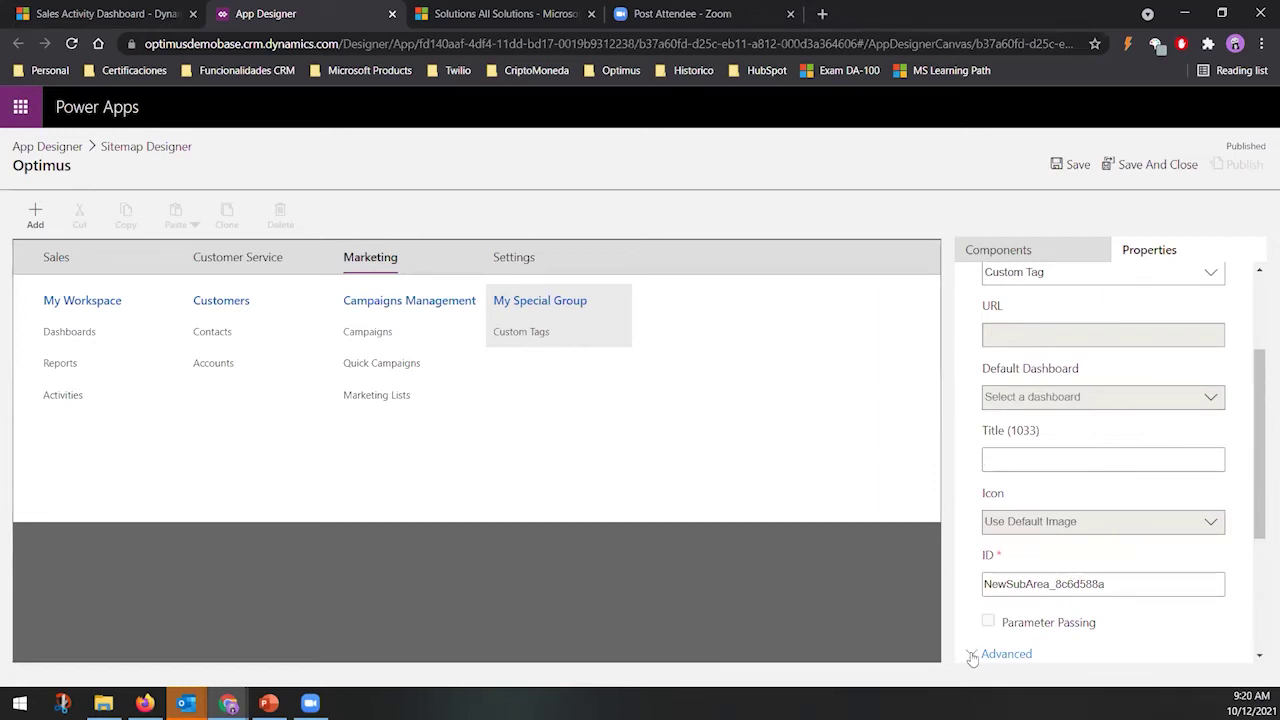
scroll(1108, 586, "down", 3)
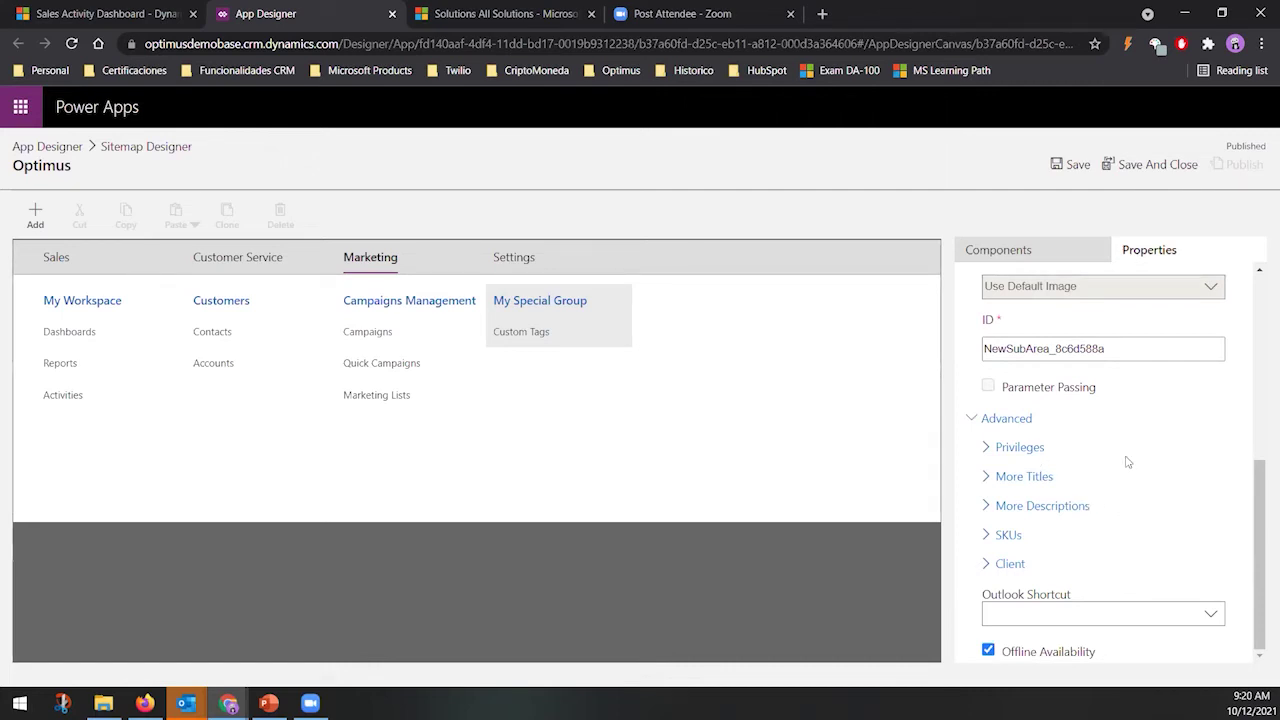
left_click(985, 449)
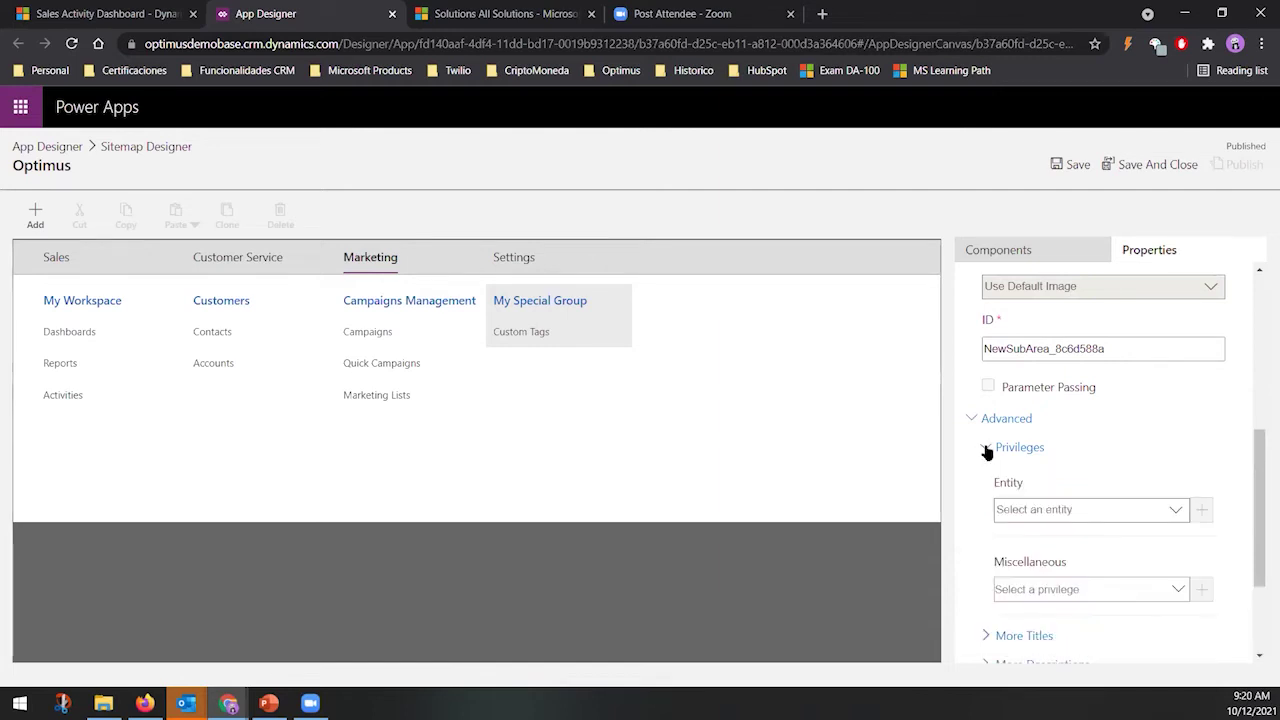
left_click(986, 449)
left_click(986, 478)
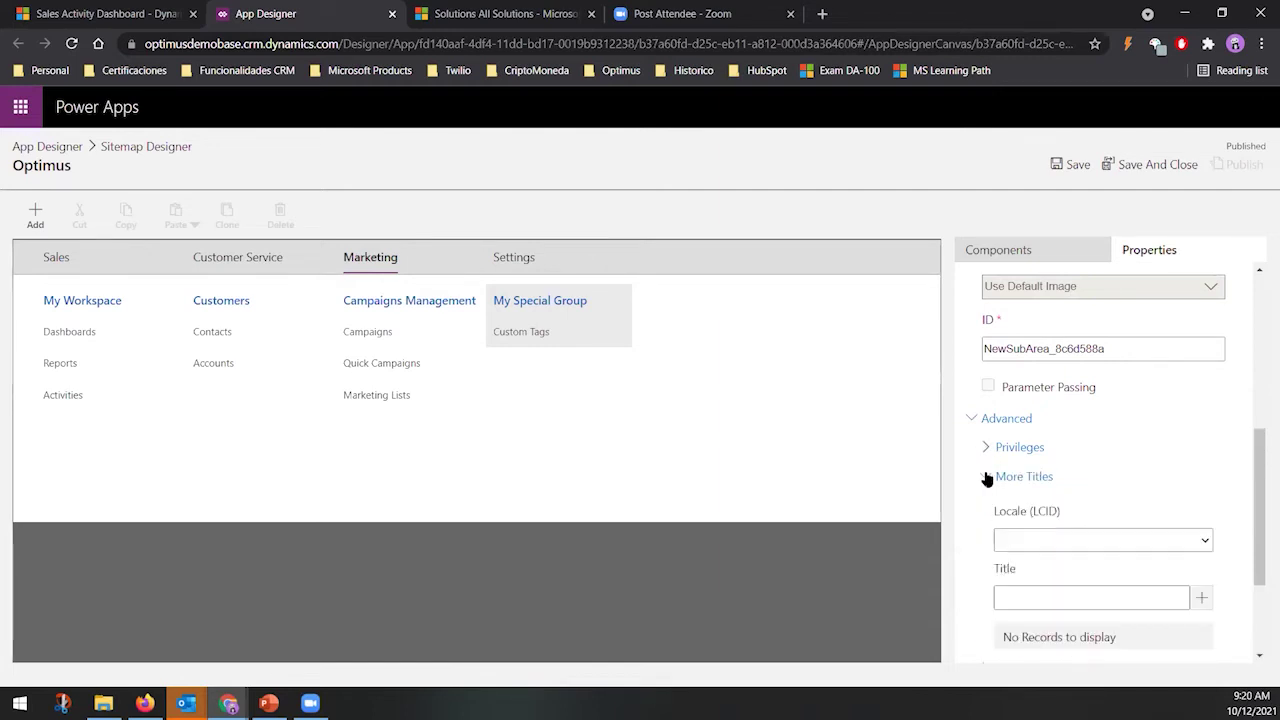
scroll(1010, 476, "down", 1)
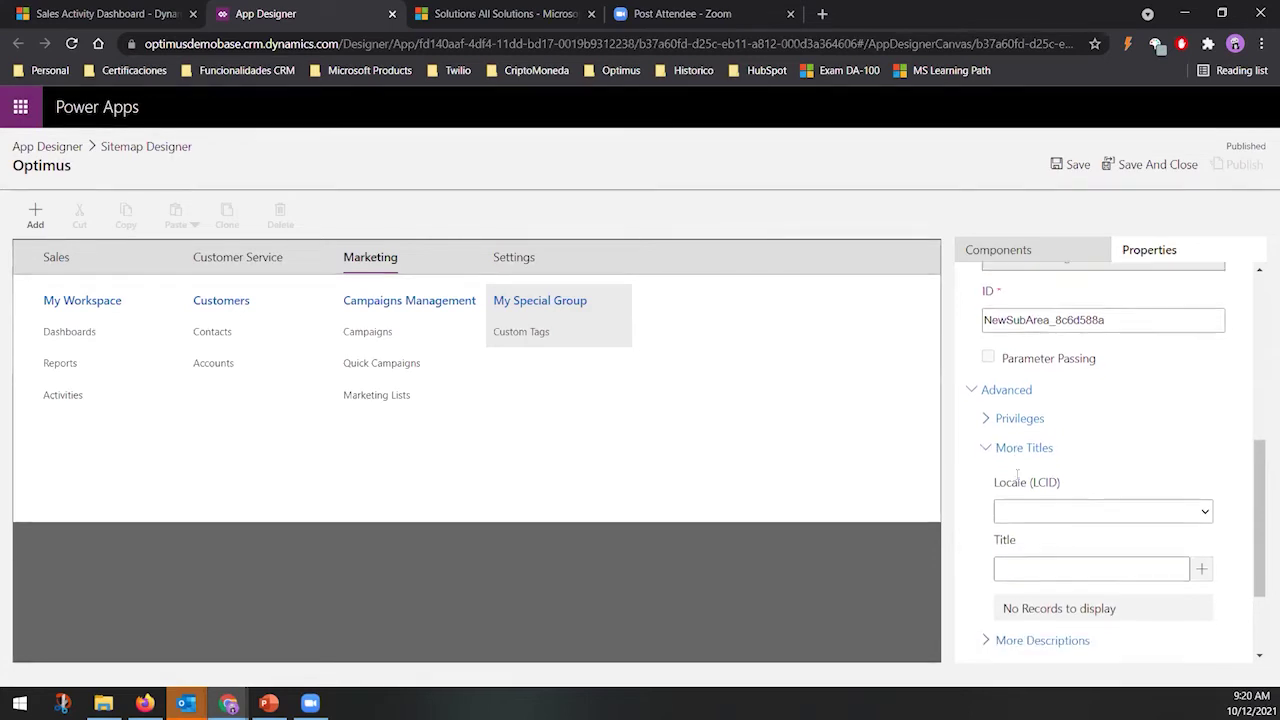
scroll(1018, 476, "down", 1)
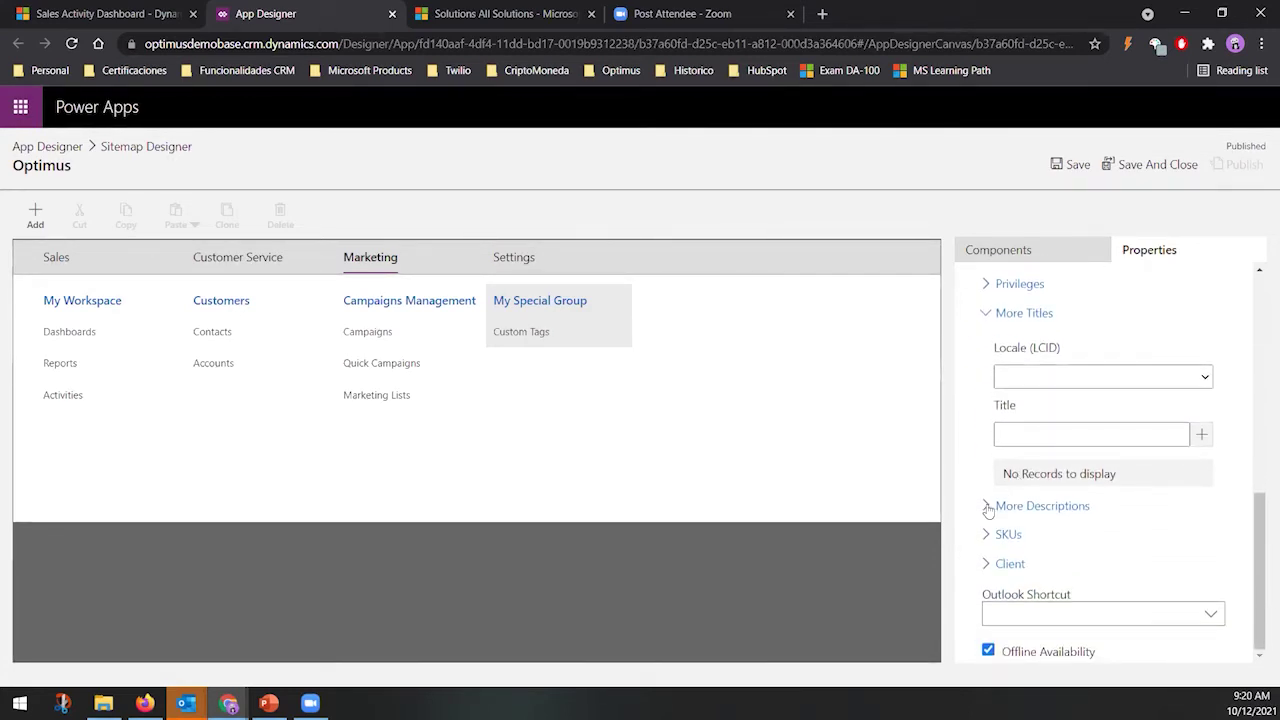
left_click(987, 507)
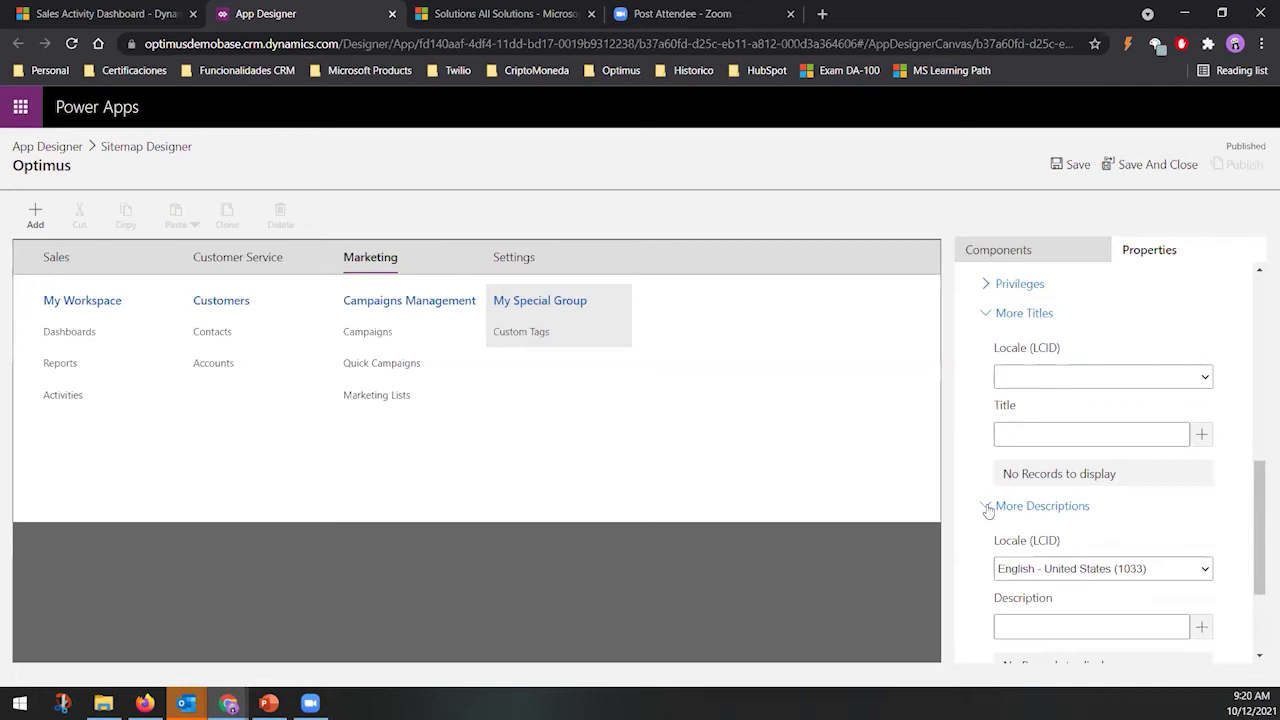
left_click(987, 507)
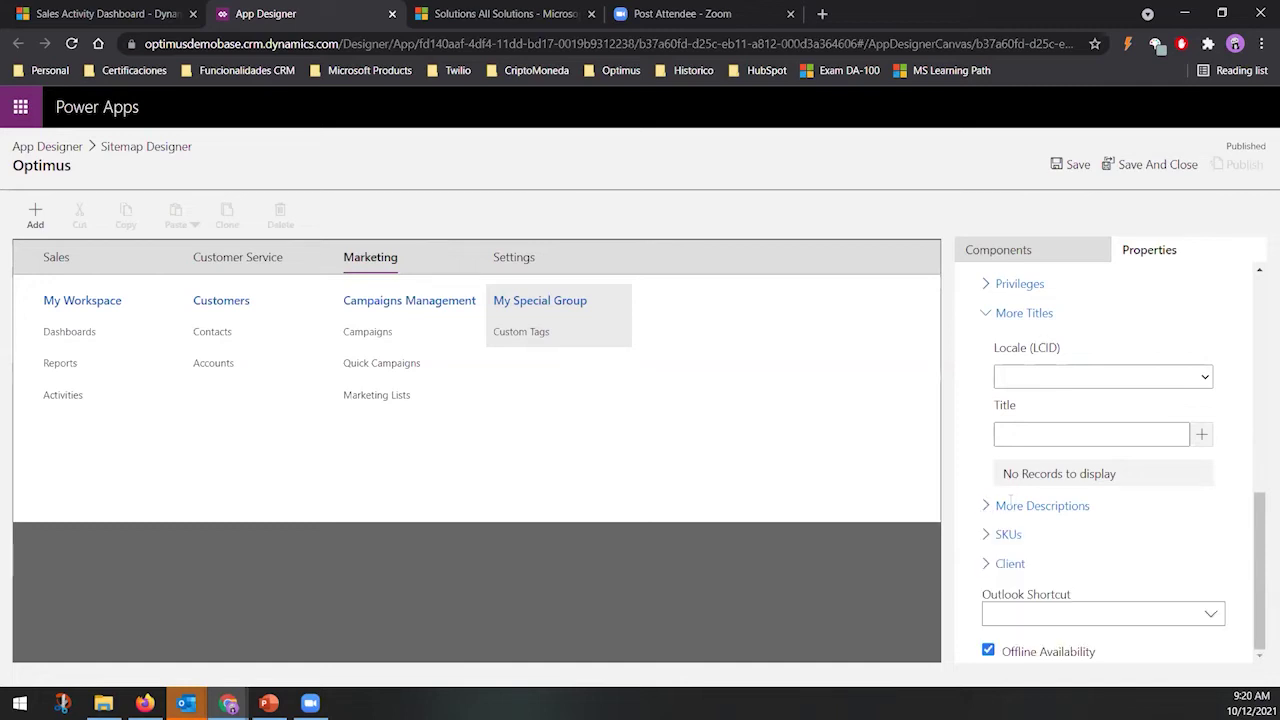
scroll(1060, 441, "up", 1)
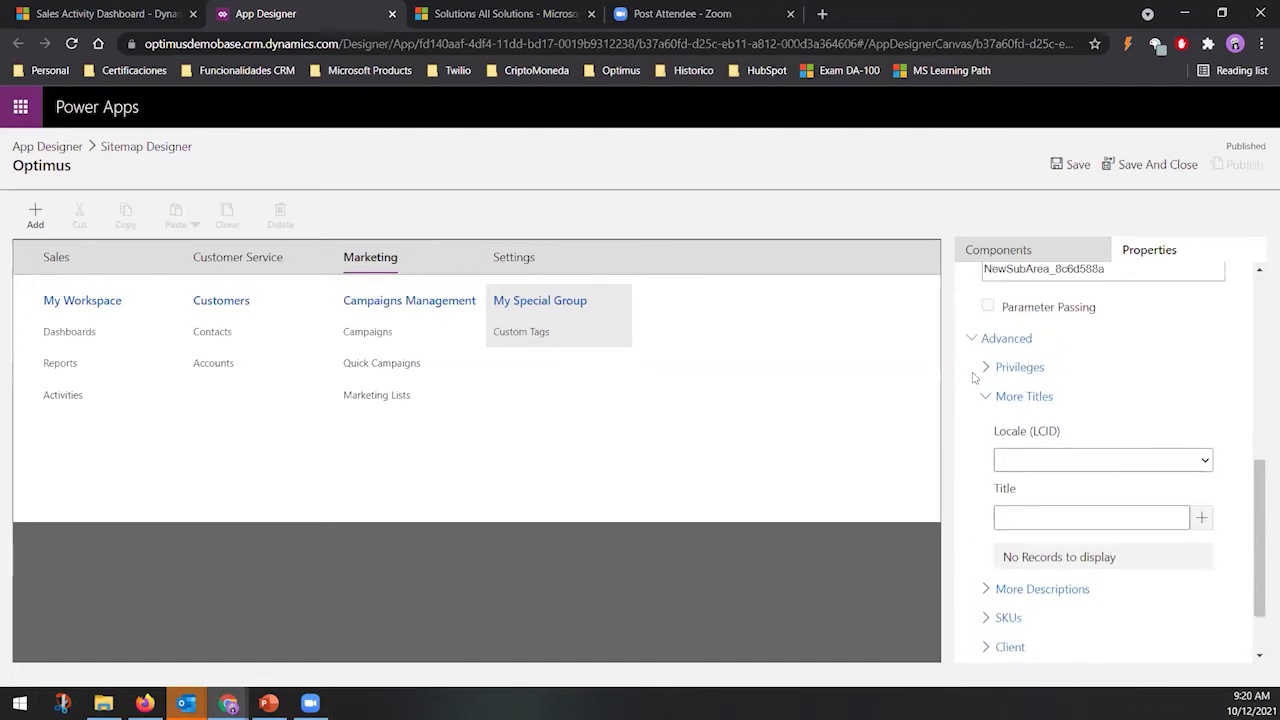
scroll(1000, 400, "up", 6)
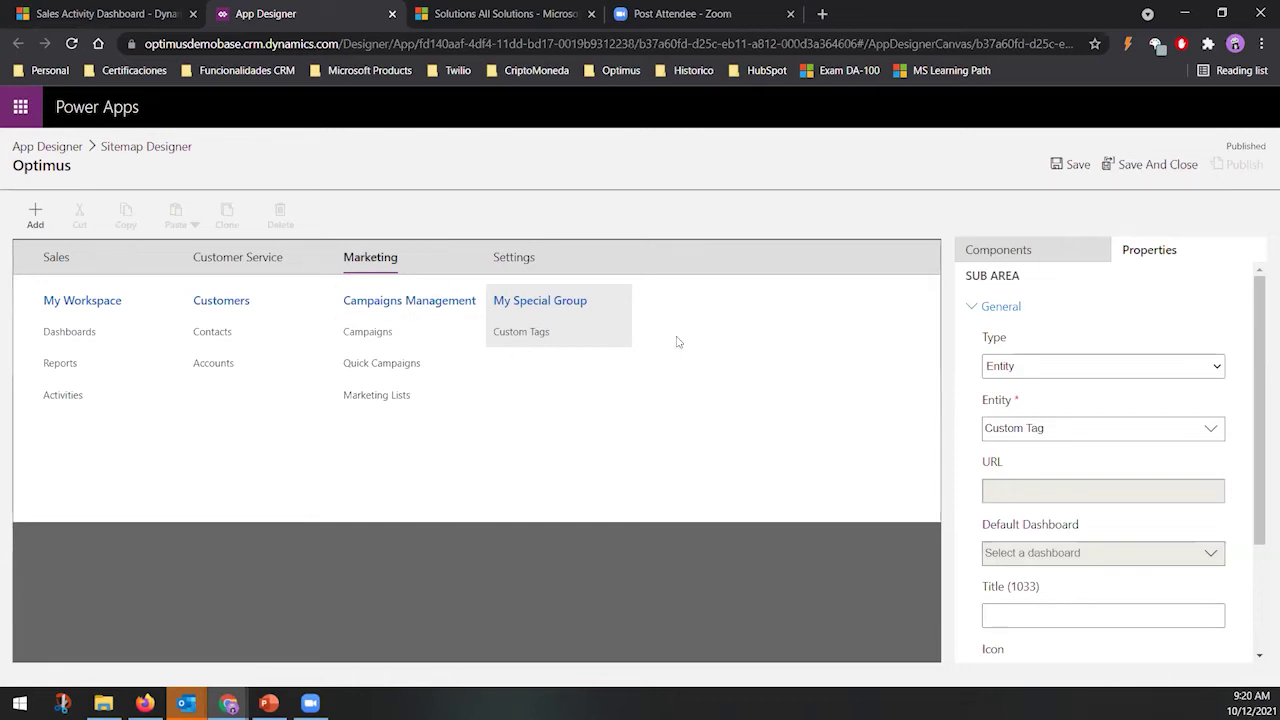
Review which component types can be added to the site map and which types a subarea can have
left_click(35, 216)
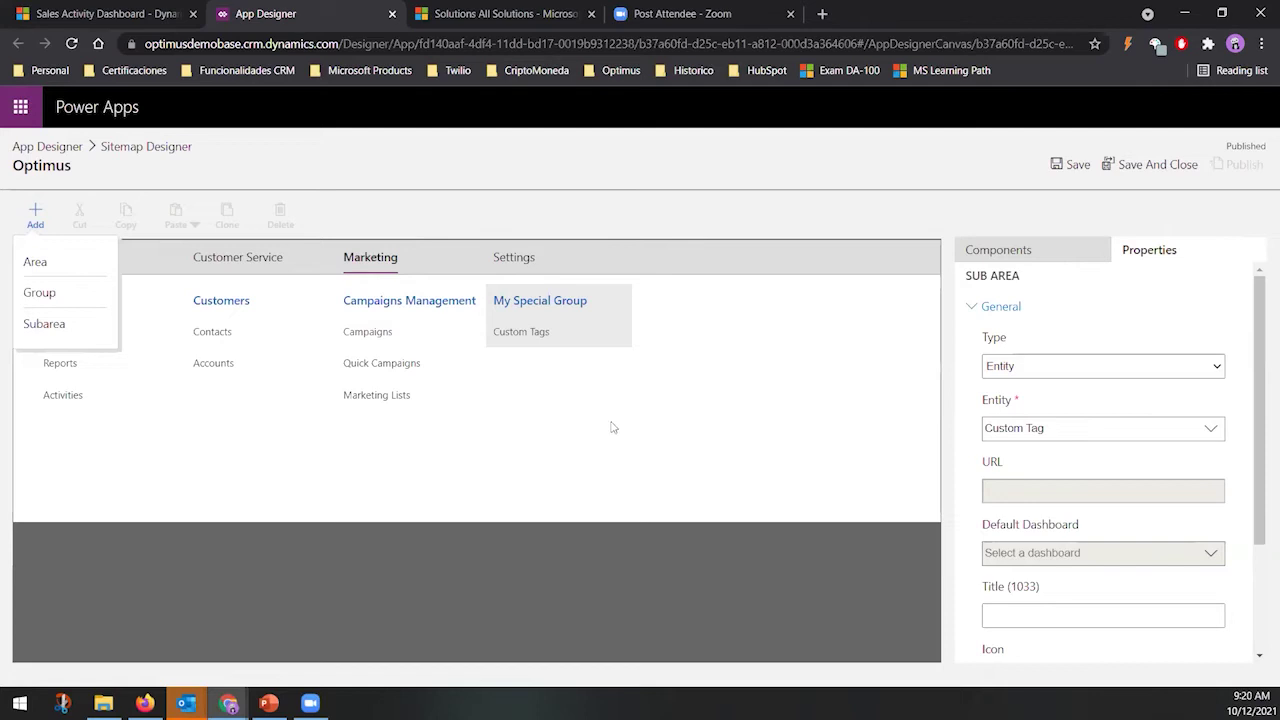
left_click(1041, 368)
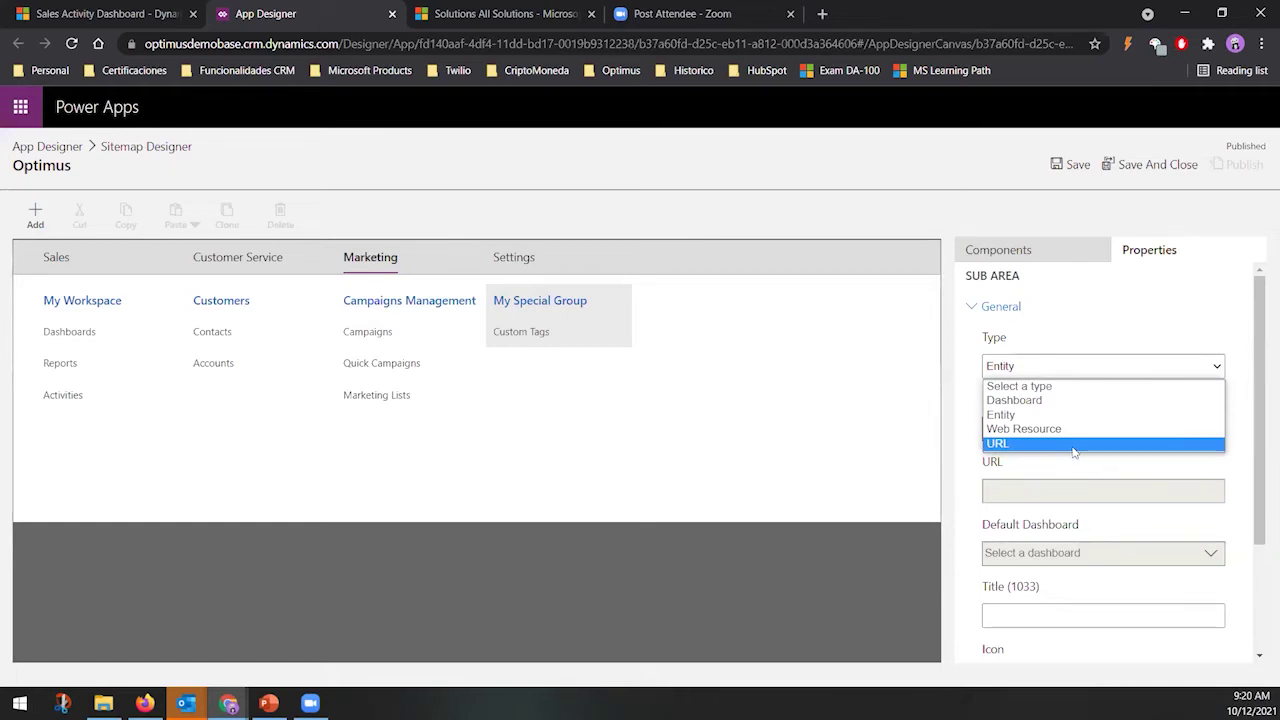
left_click(770, 385)
Inspect the URL of the System Settings subarea in the Settings area and view its page in the running Optimus app
left_click(518, 268)
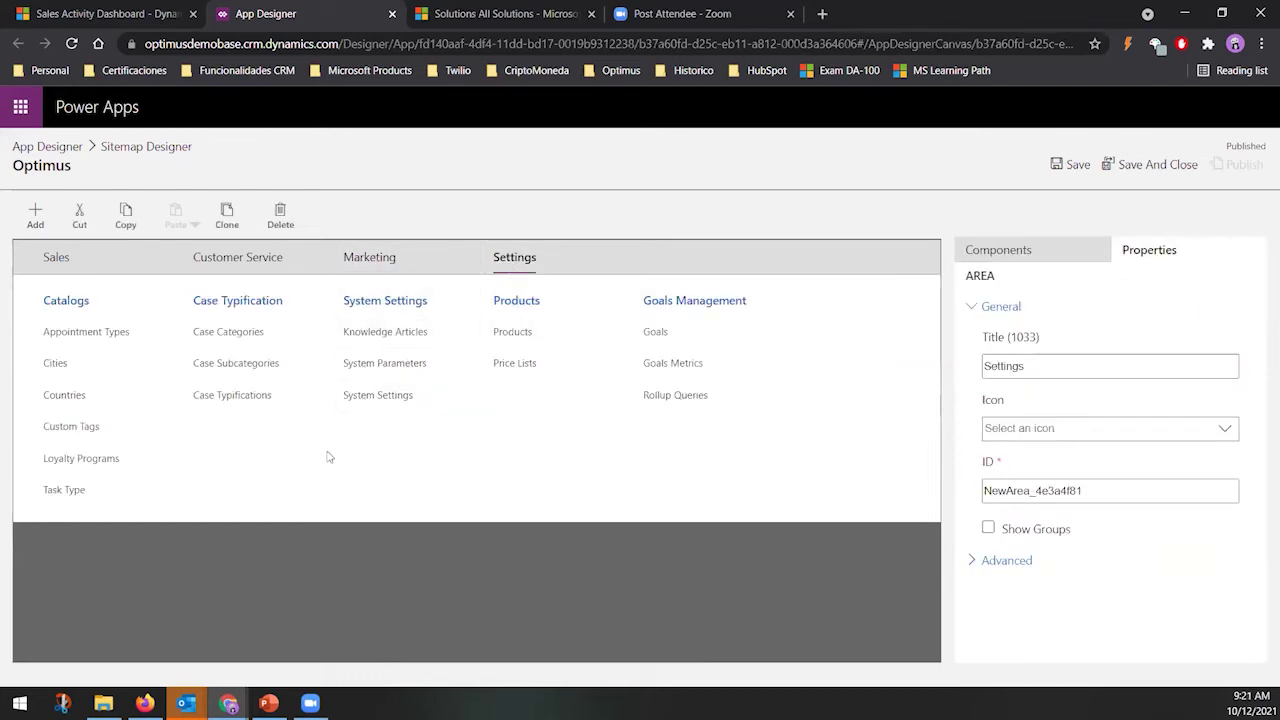
left_click(401, 399)
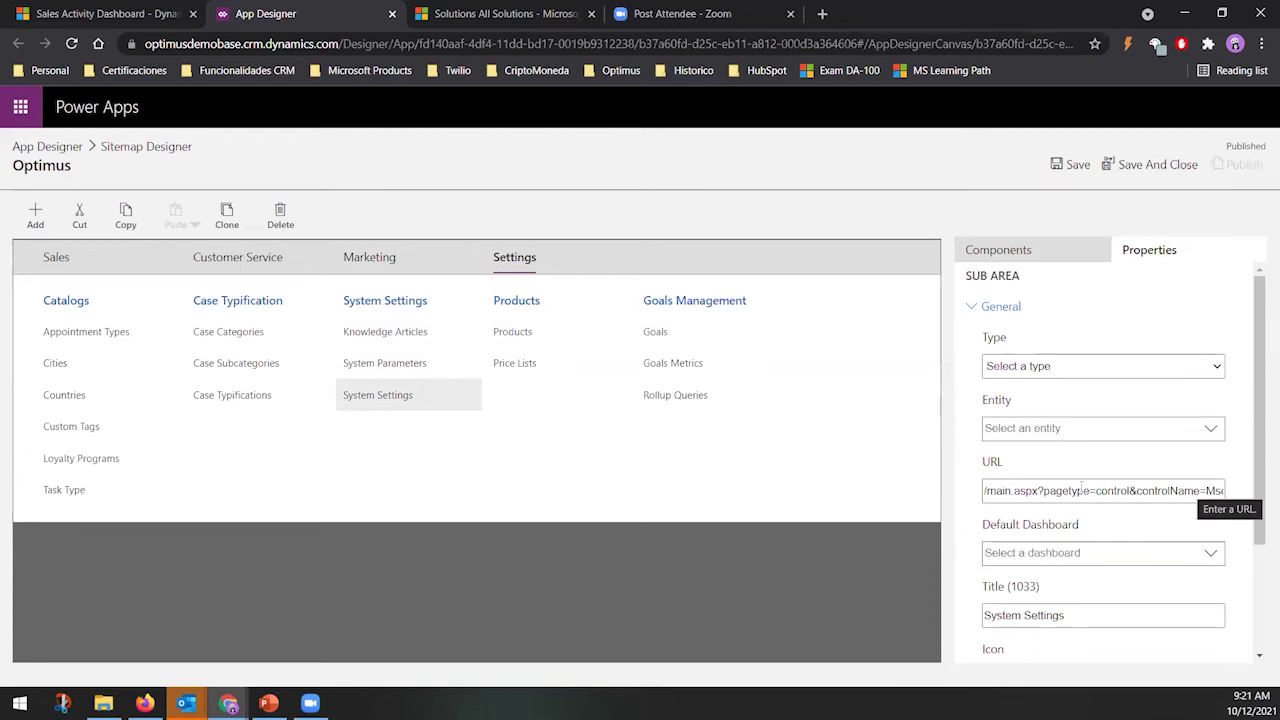
left_click(83, 17)
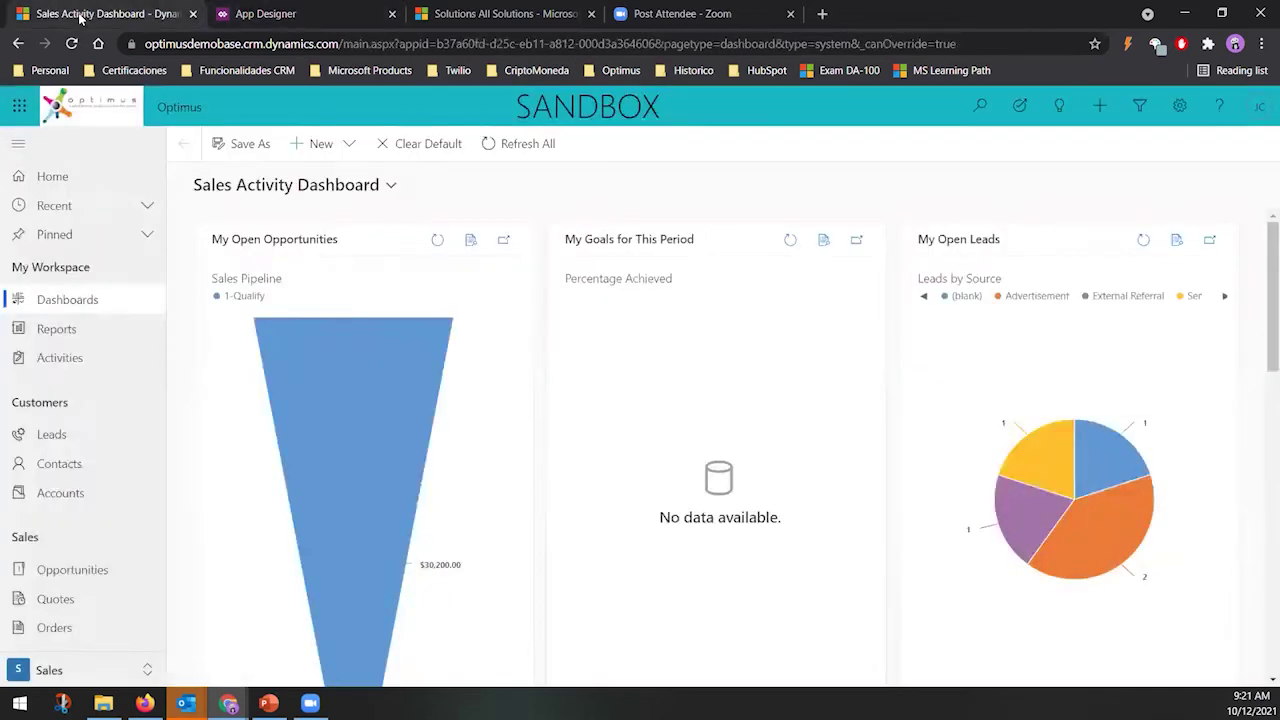
left_click(80, 672)
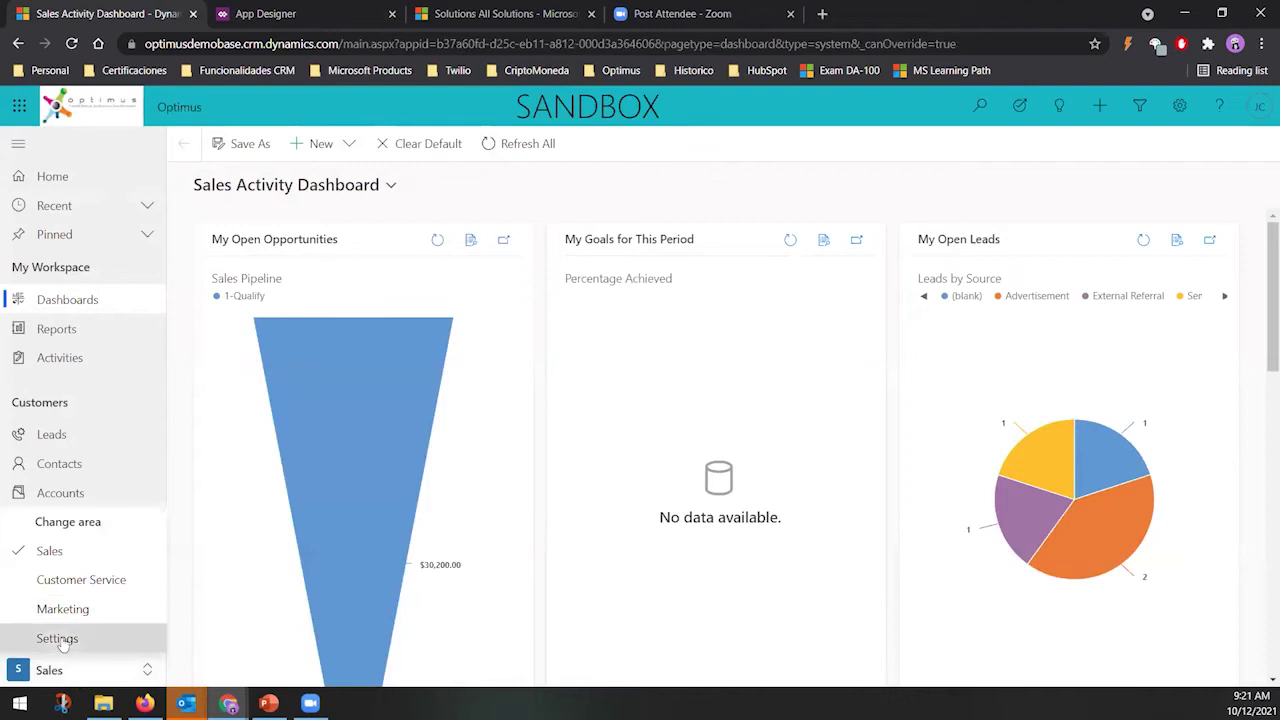
left_click(58, 640)
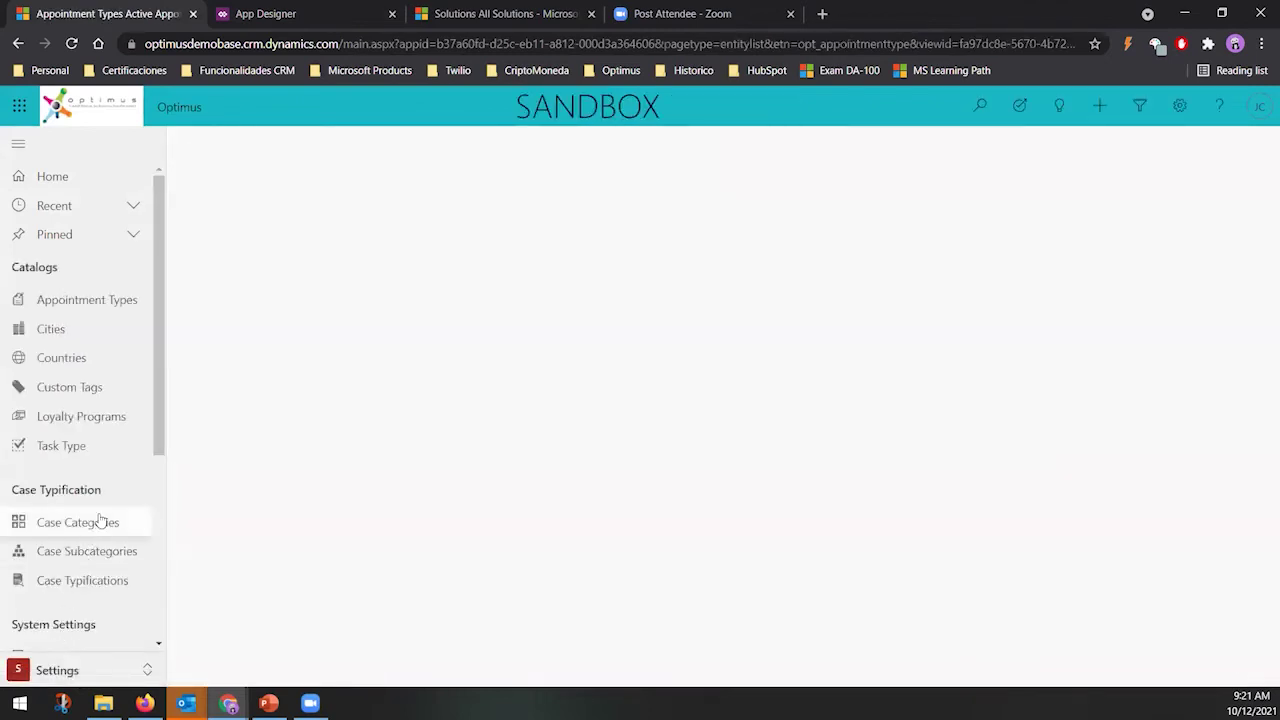
scroll(100, 520, "down", 3)
left_click(80, 466)
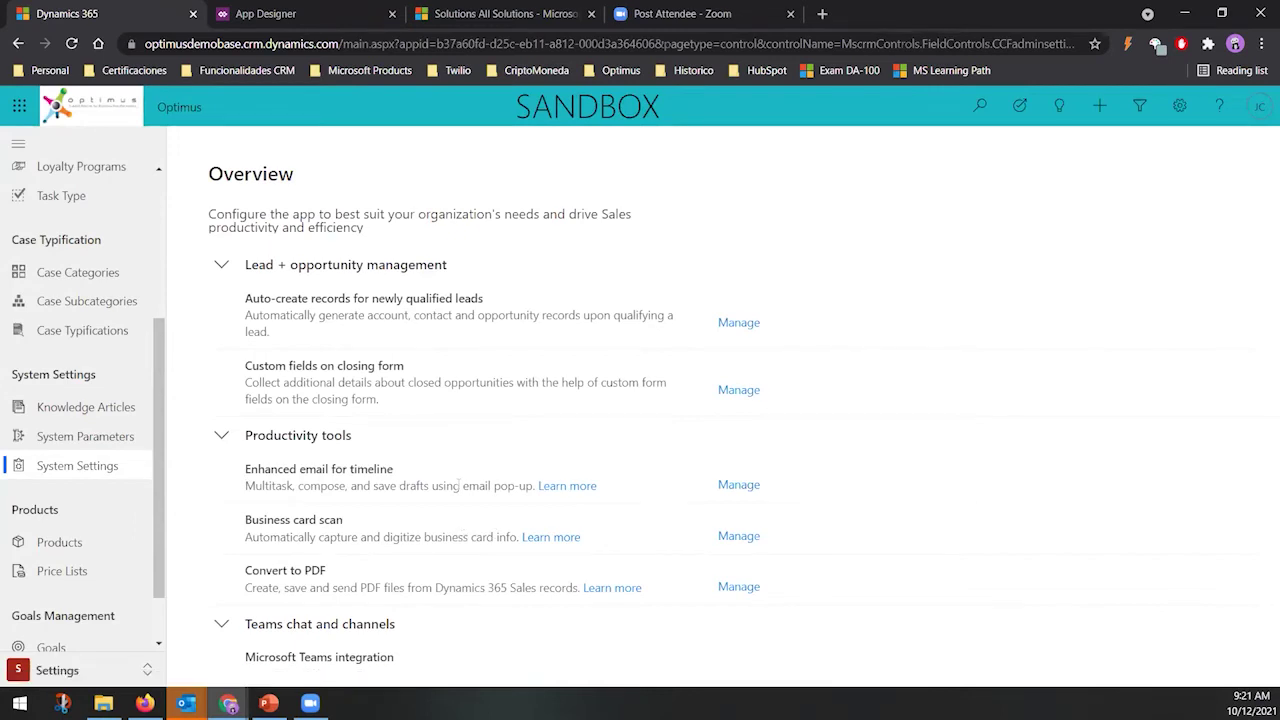
scroll(459, 485, "down", 3)
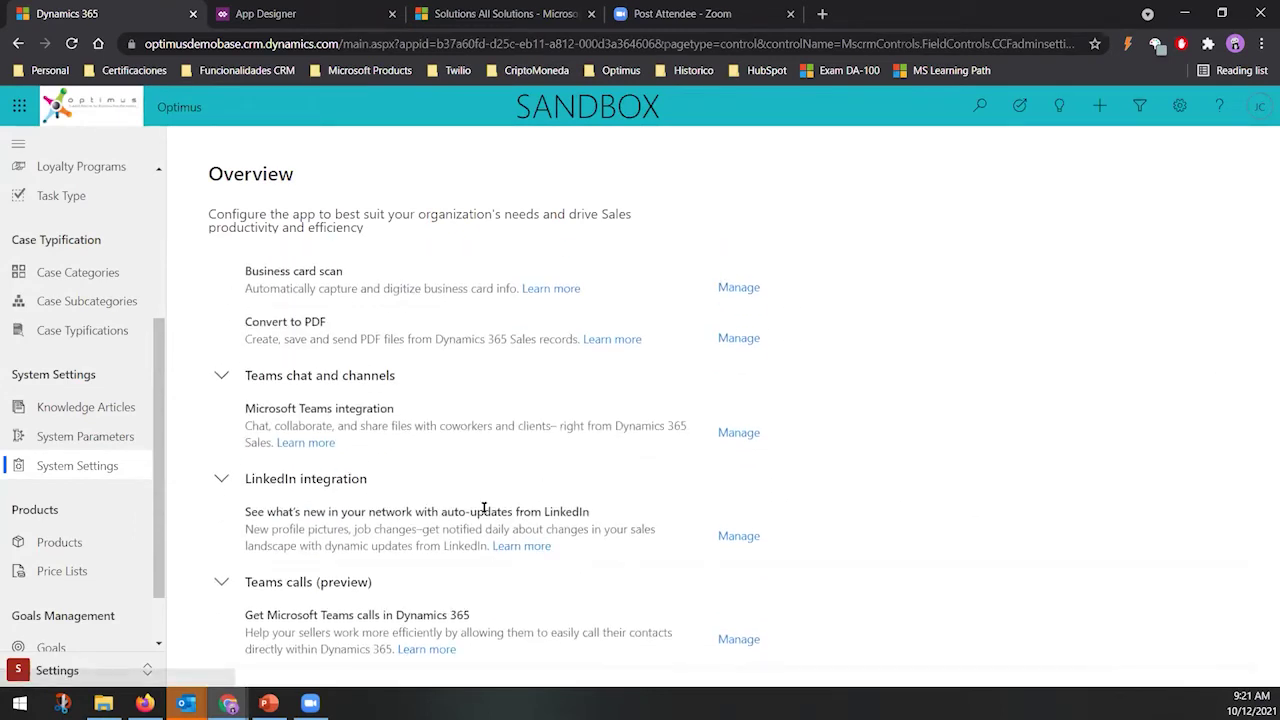
scroll(487, 510, "up", 3)
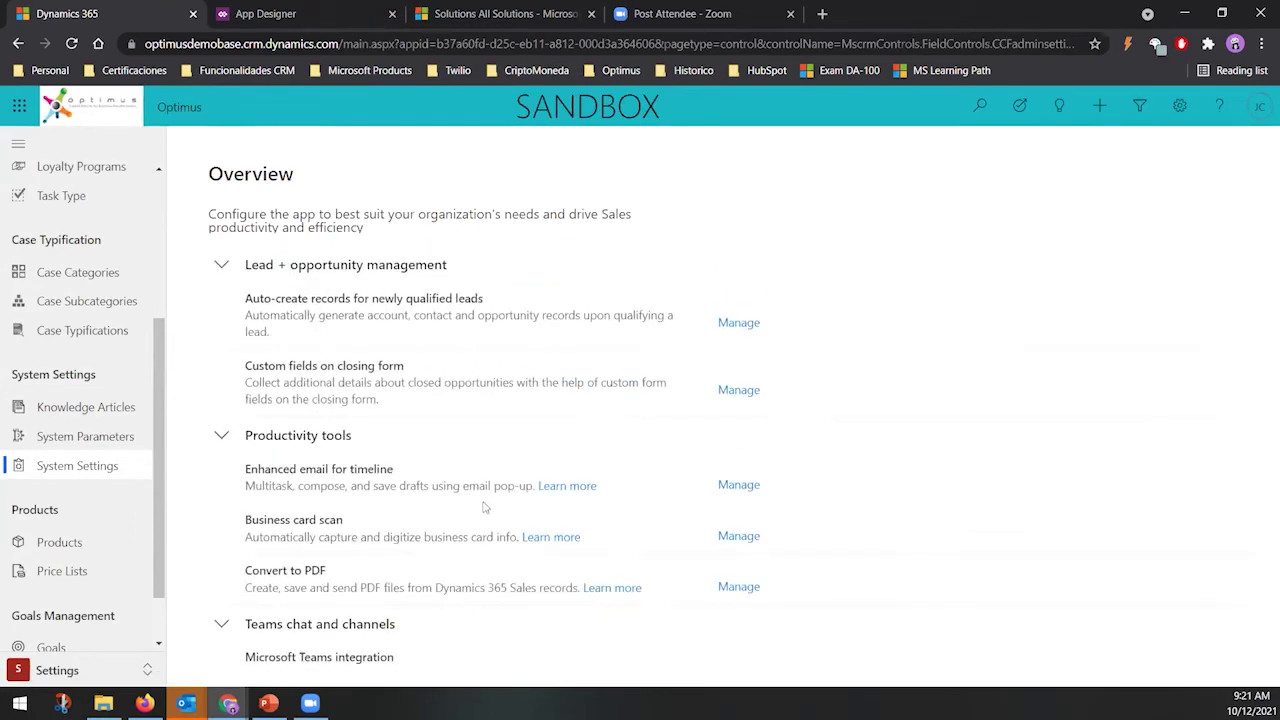
Return to the App Designer and check the System Settings subarea's URL and available type options
left_click(286, 15)
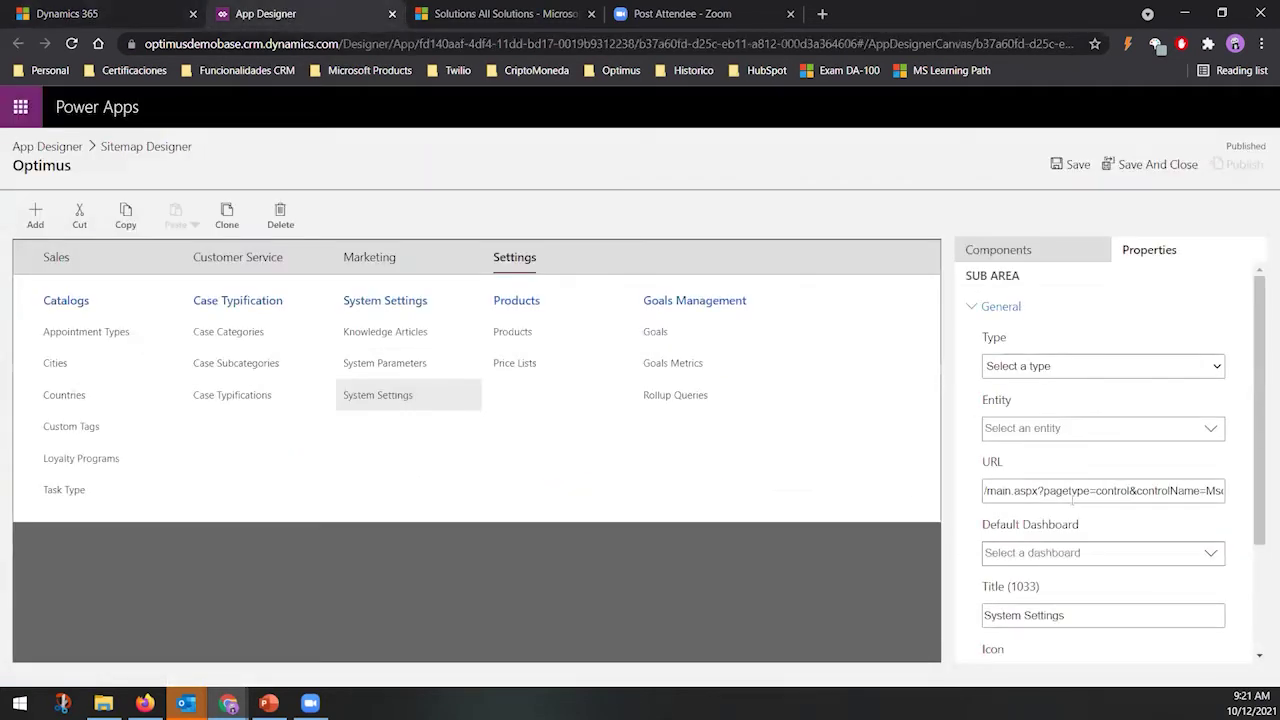
left_click(1147, 490)
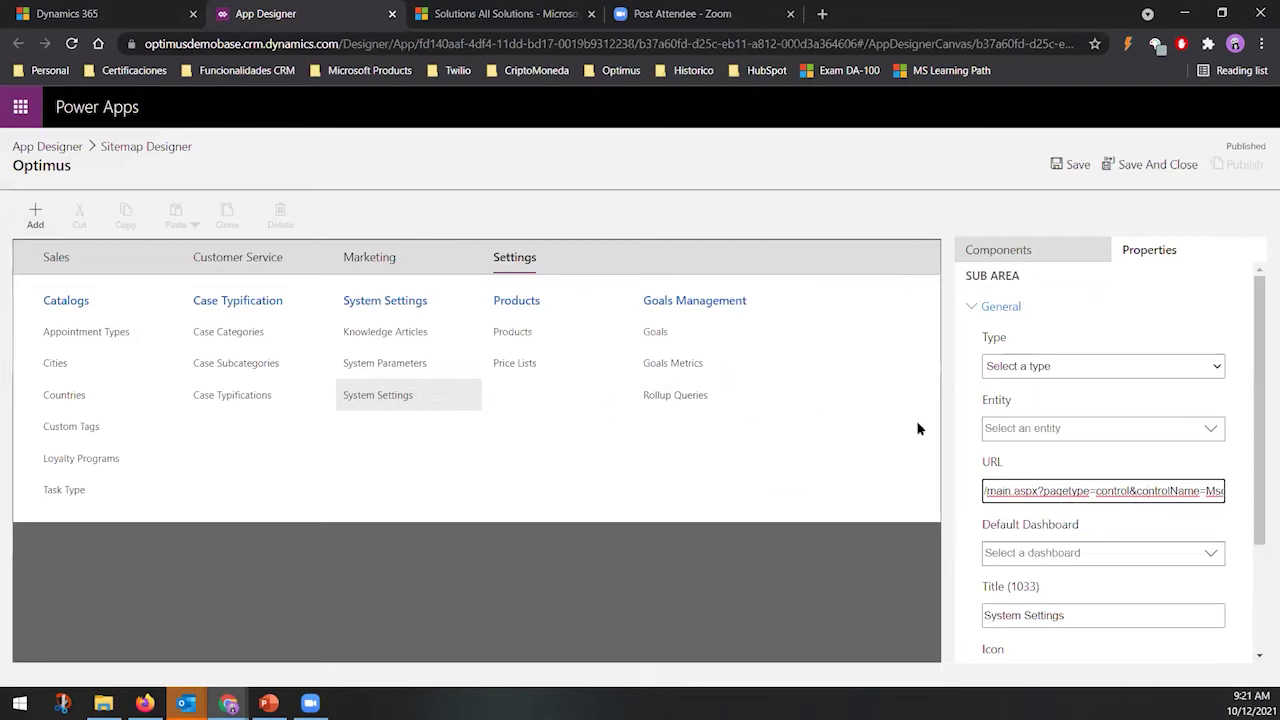
left_click(1030, 372)
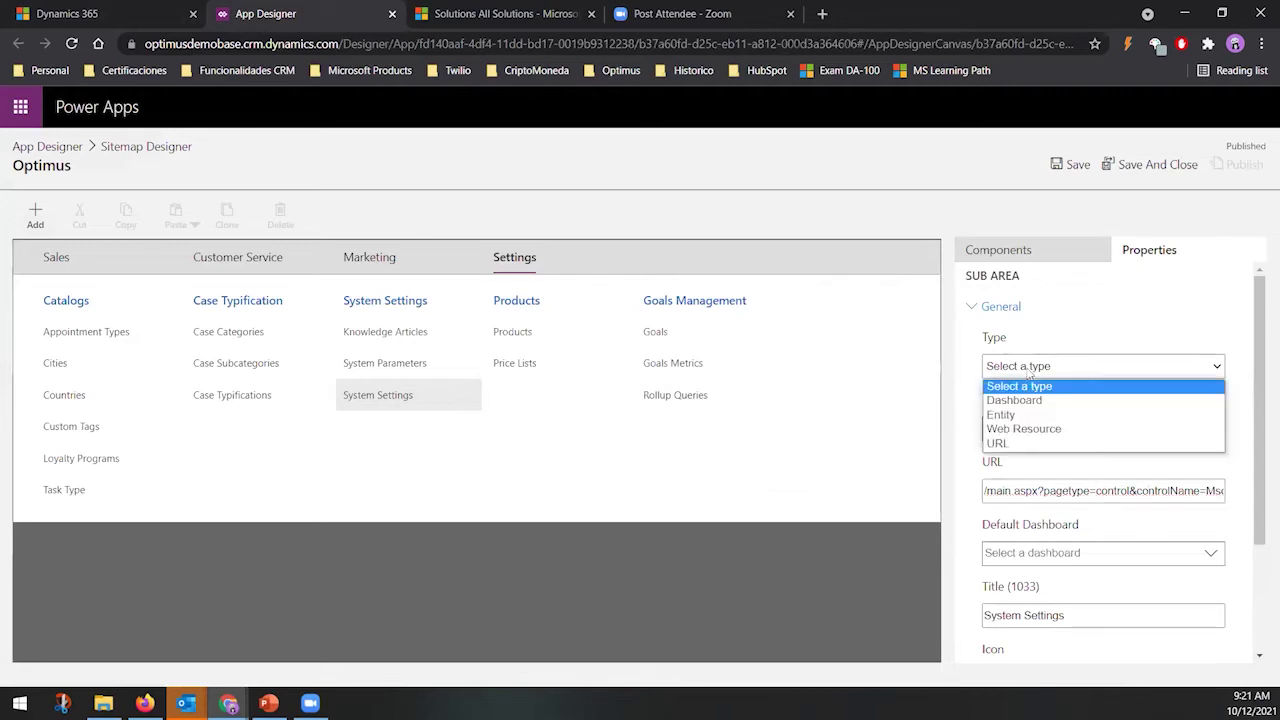
left_click(958, 440)
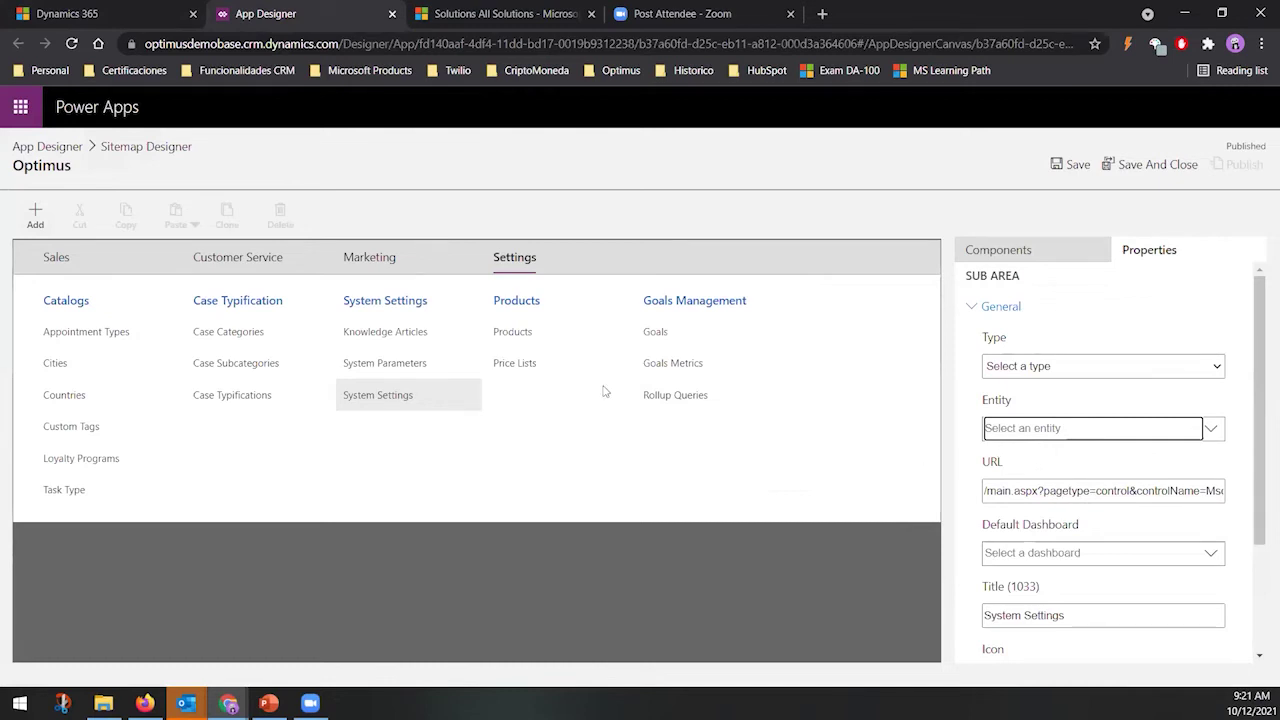
Delete My Special Group from the Marketing area of the site map
left_click(372, 260)
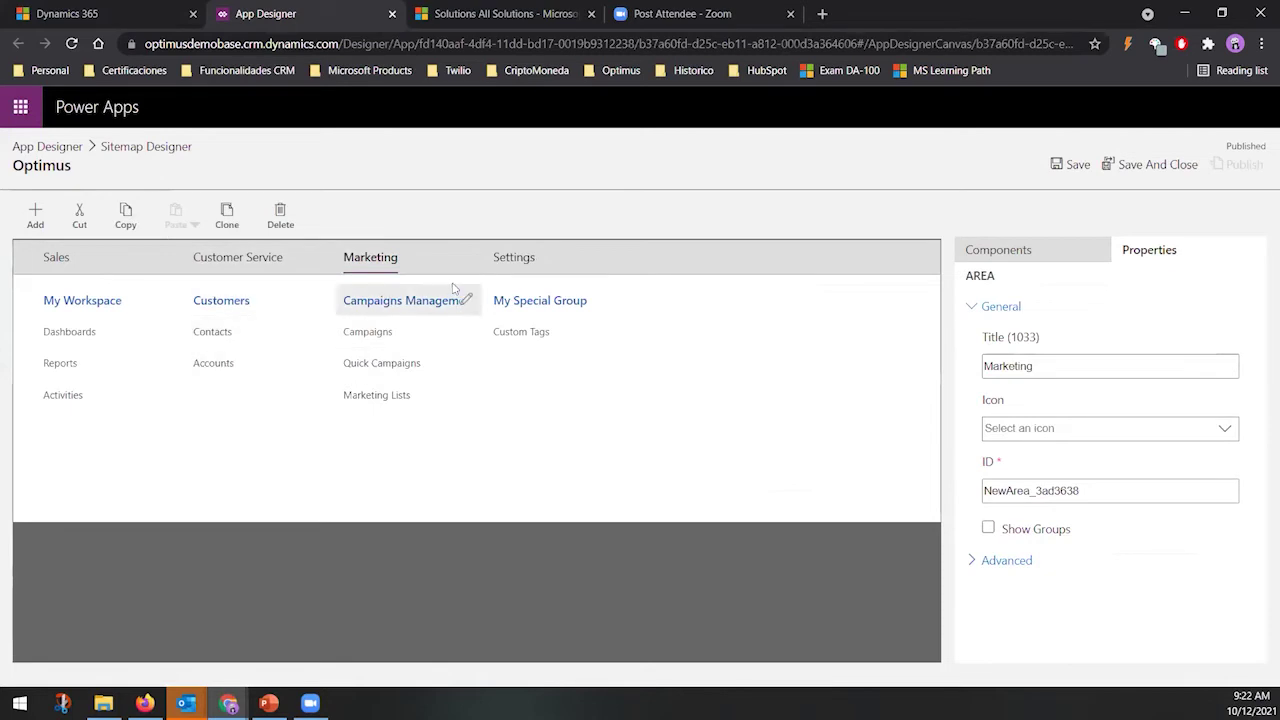
left_click(556, 306)
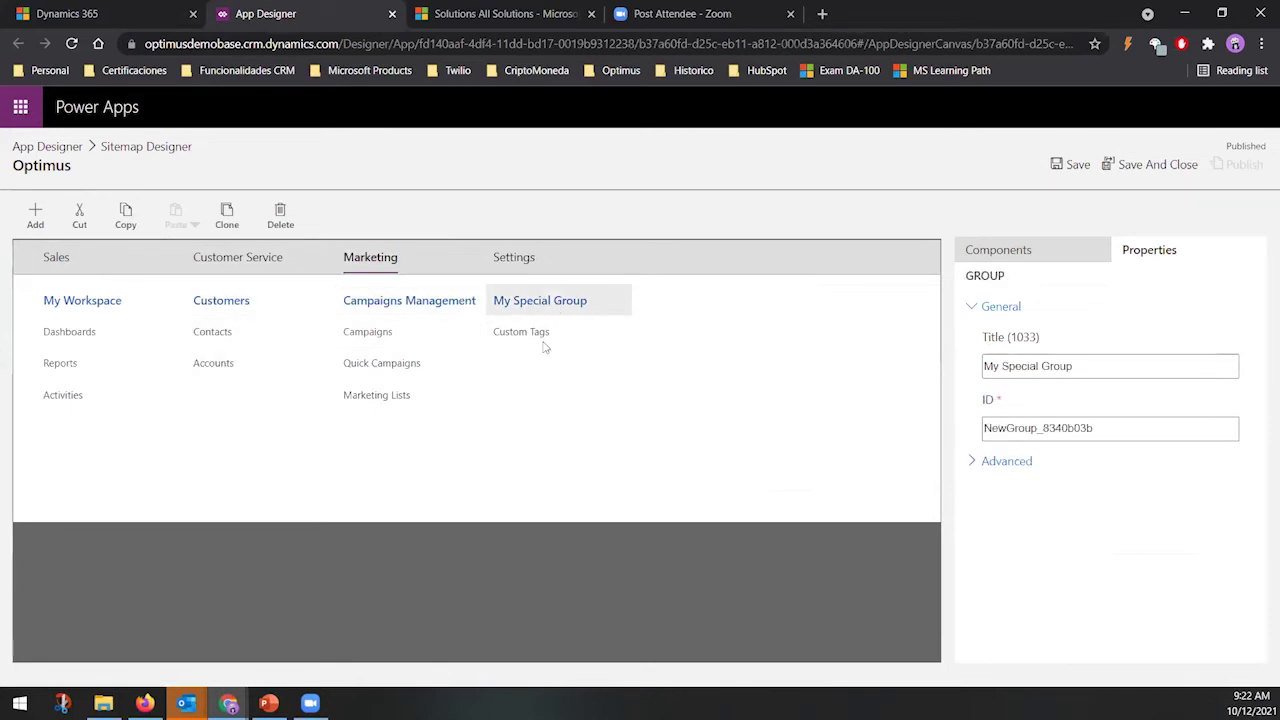
left_click(278, 215)
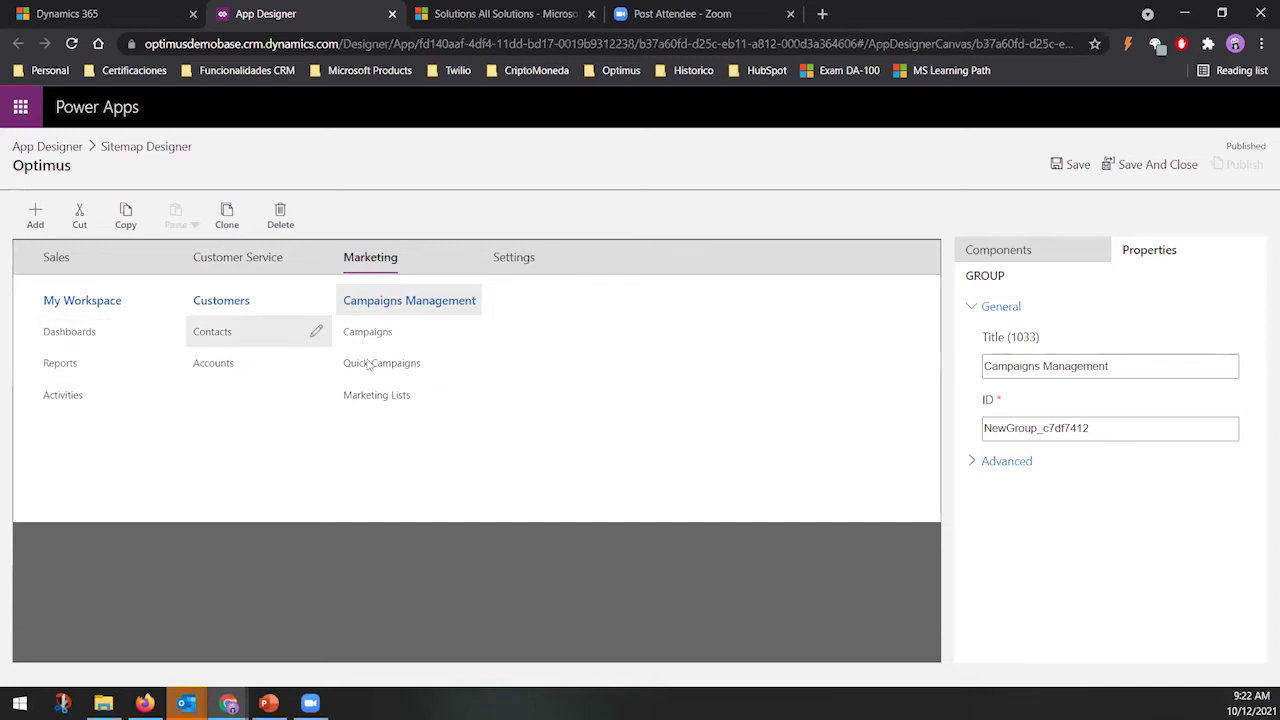
Save the Optimus site map and return to the app's main design canvas
left_click(1074, 165)
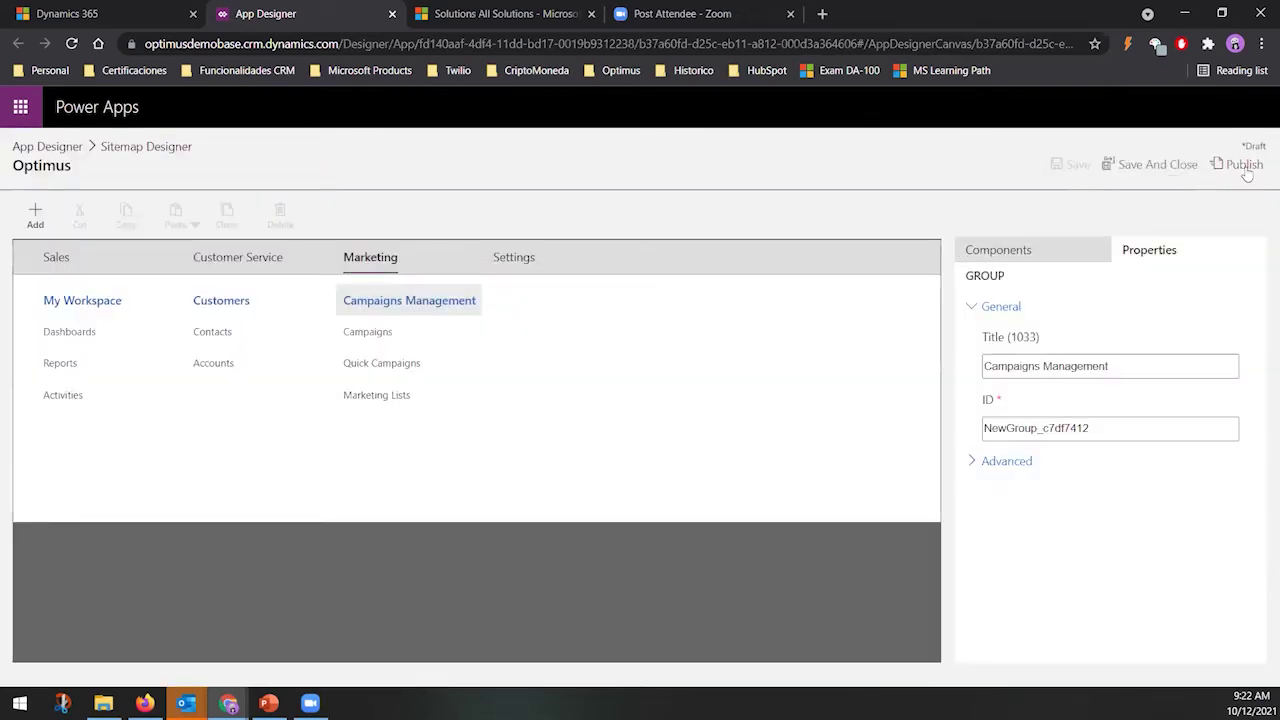
left_click(50, 147)
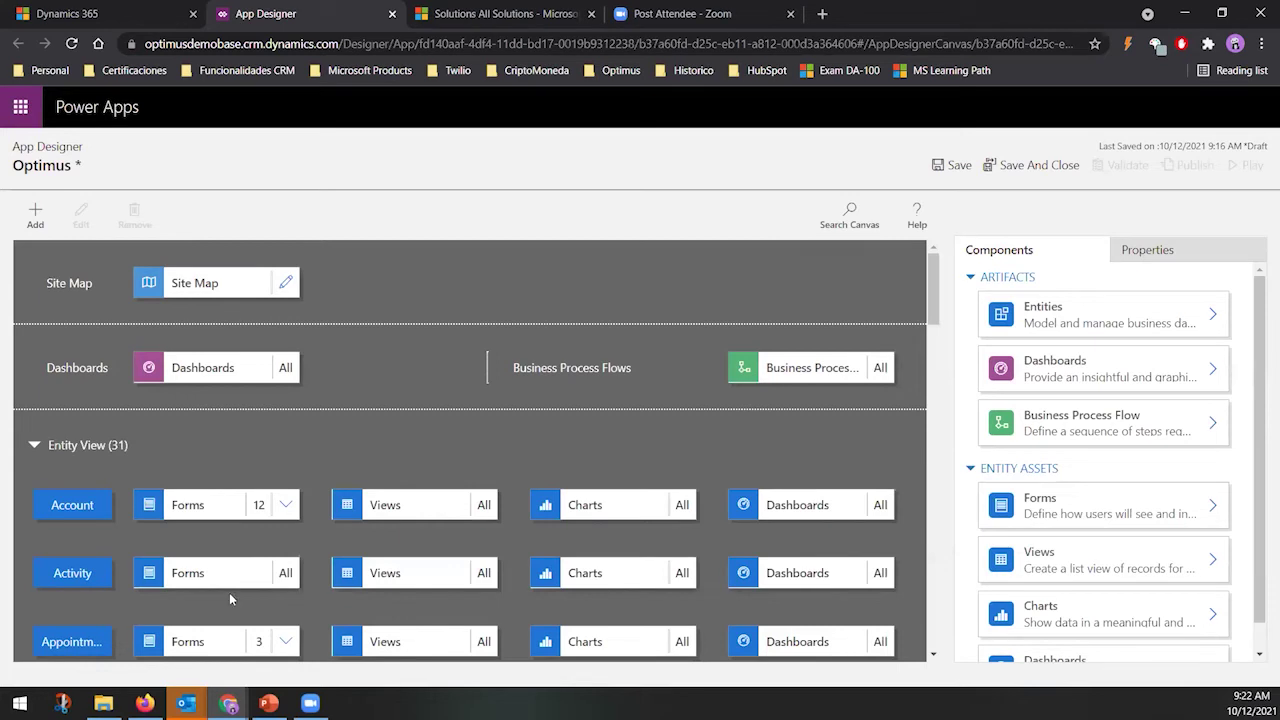
Switch to the PowerPoint deck, present the site map and Add components slides with presenter view swapped, and end the show
left_click(268, 703)
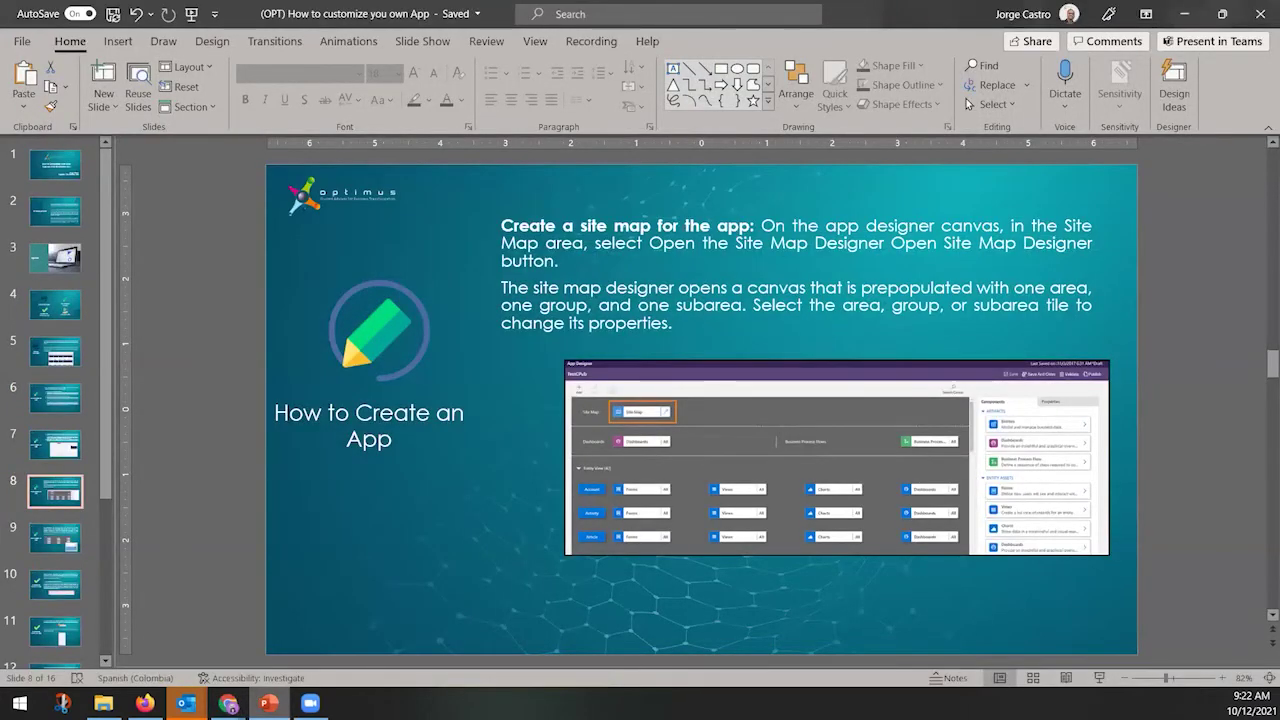
left_click(1099, 678)
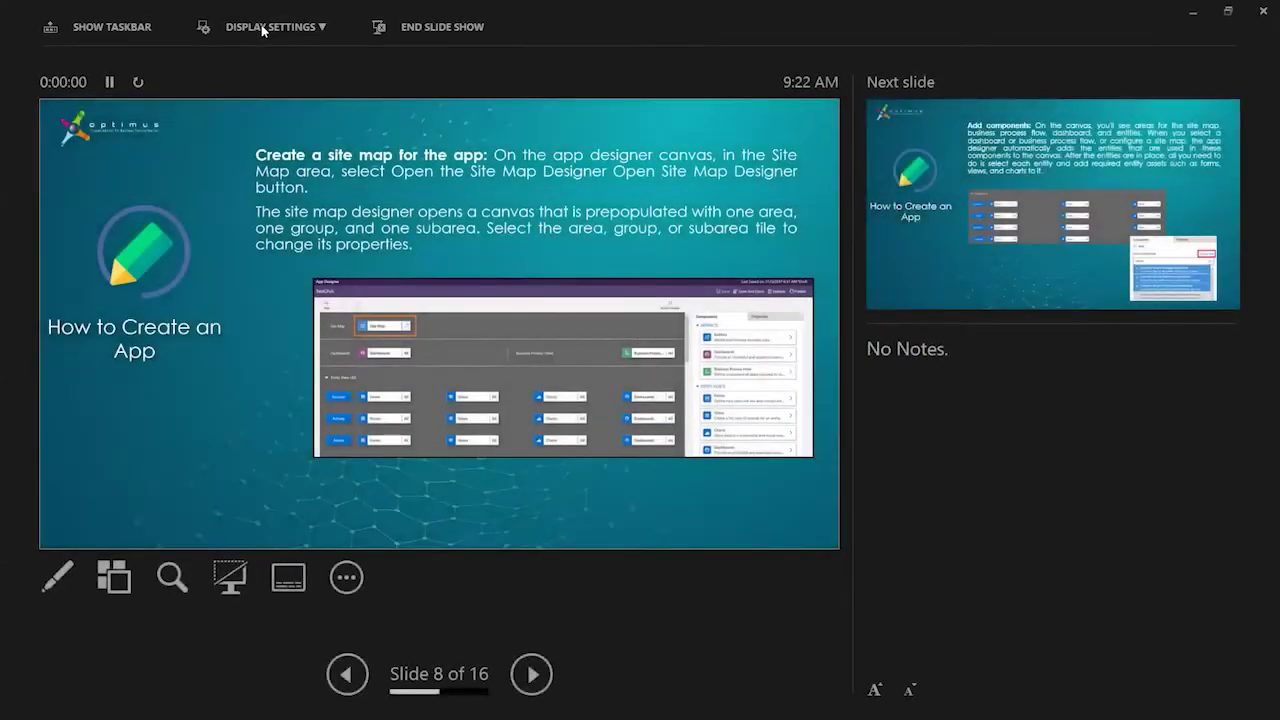
left_click(272, 27)
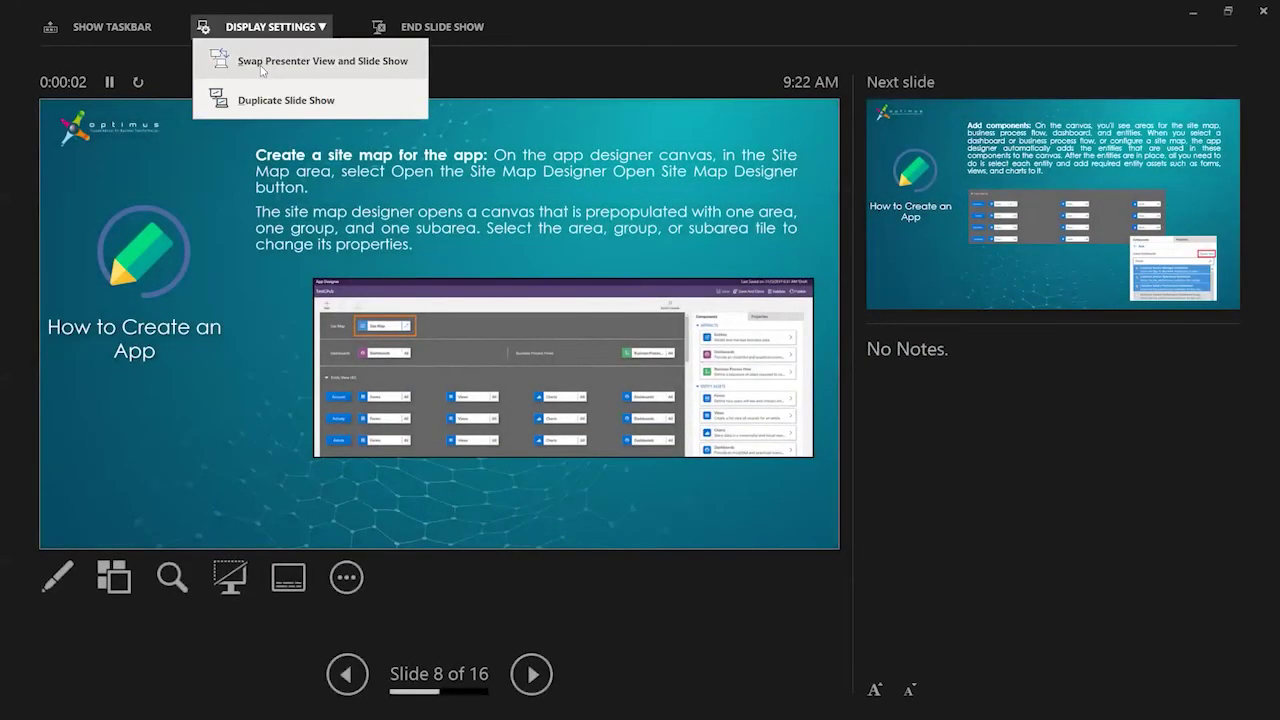
left_click(262, 70)
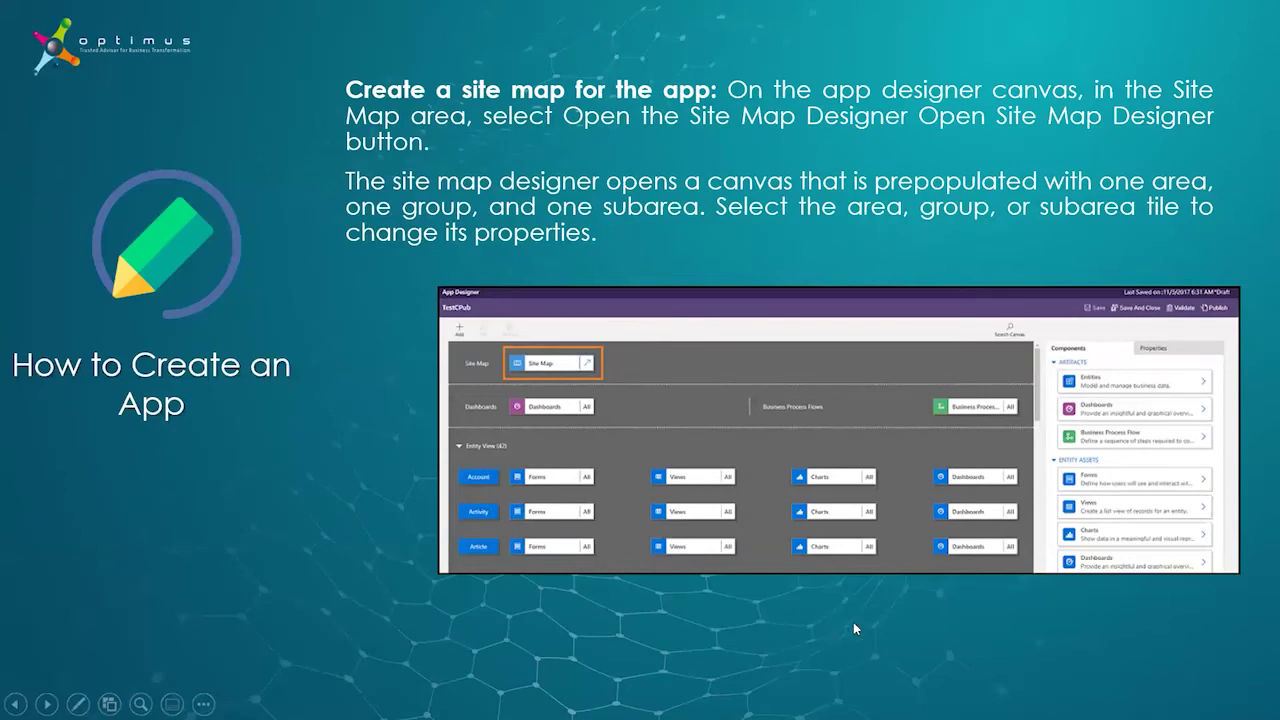
left_click(813, 607)
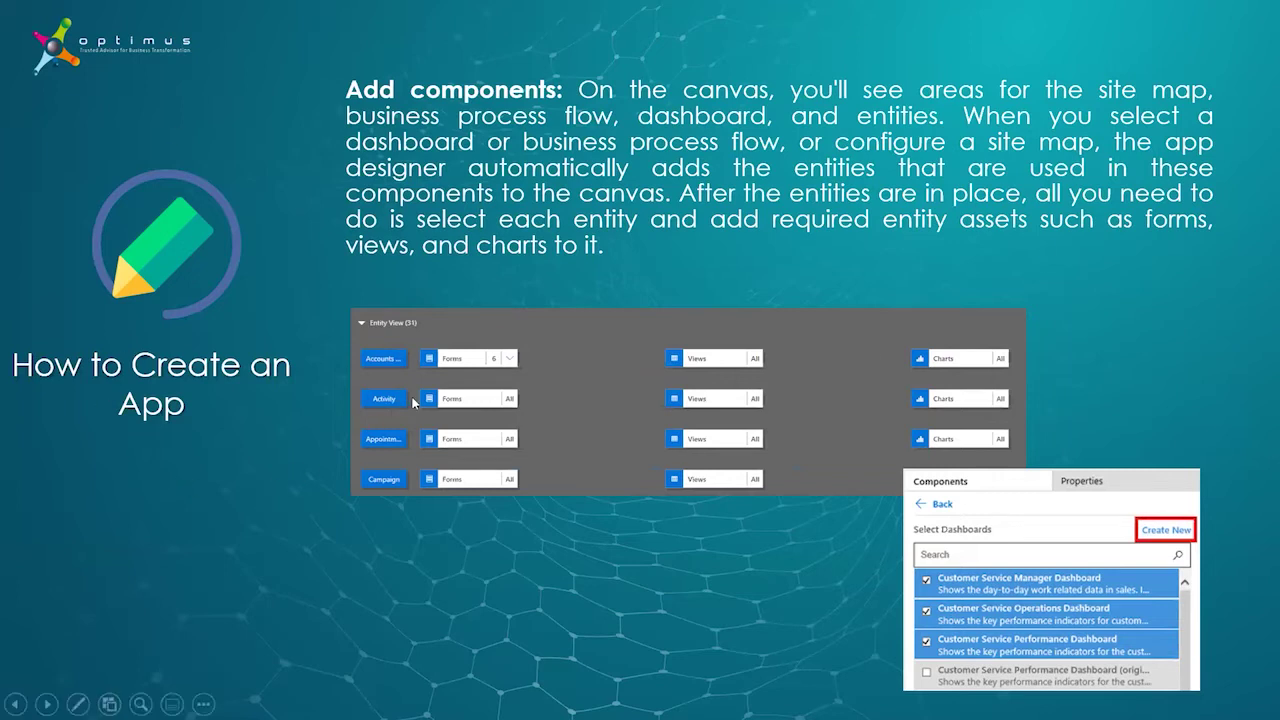
key("Escape")
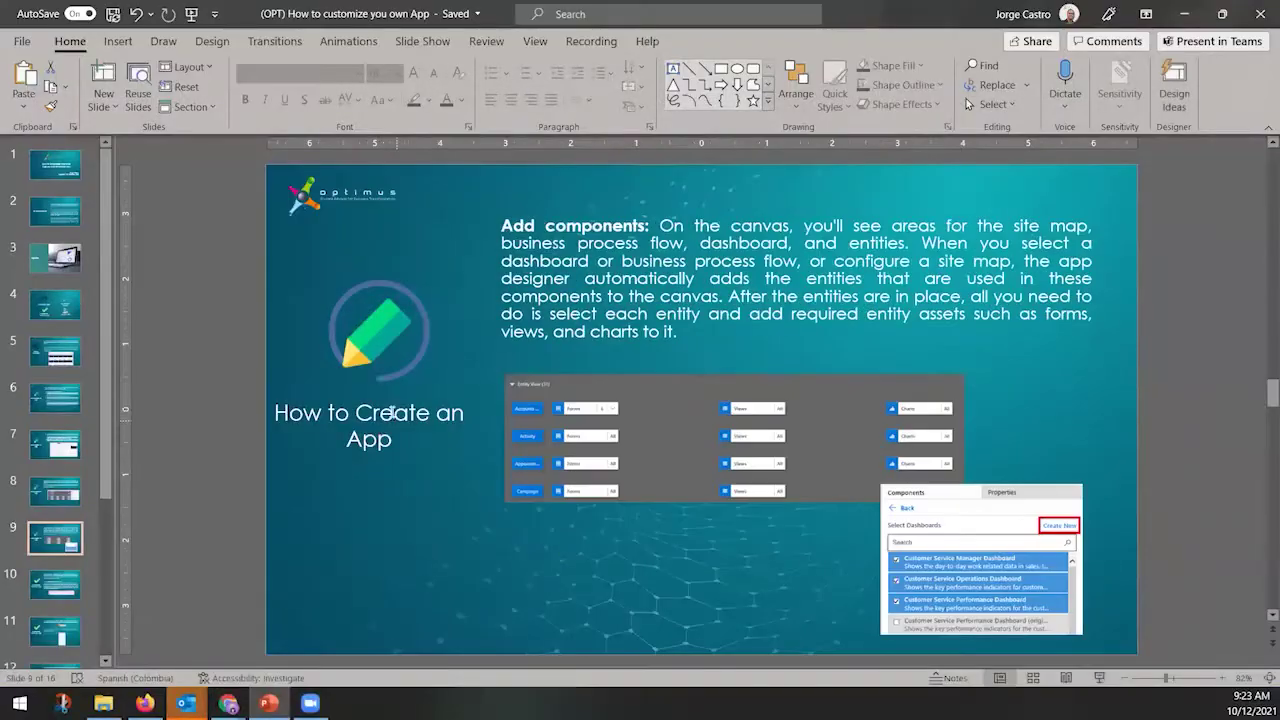
Return to the App Designer in the browser and save the Optimus app
left_click(1182, 14)
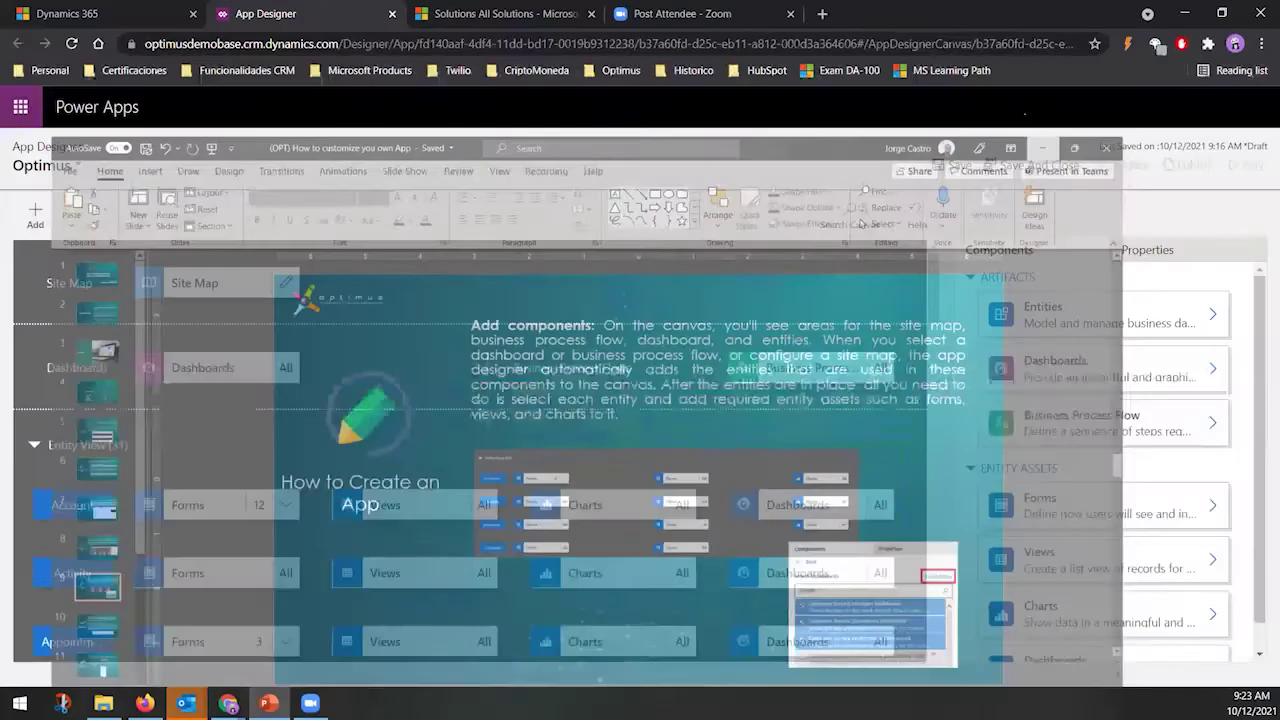
left_click(288, 284)
left_click(791, 430)
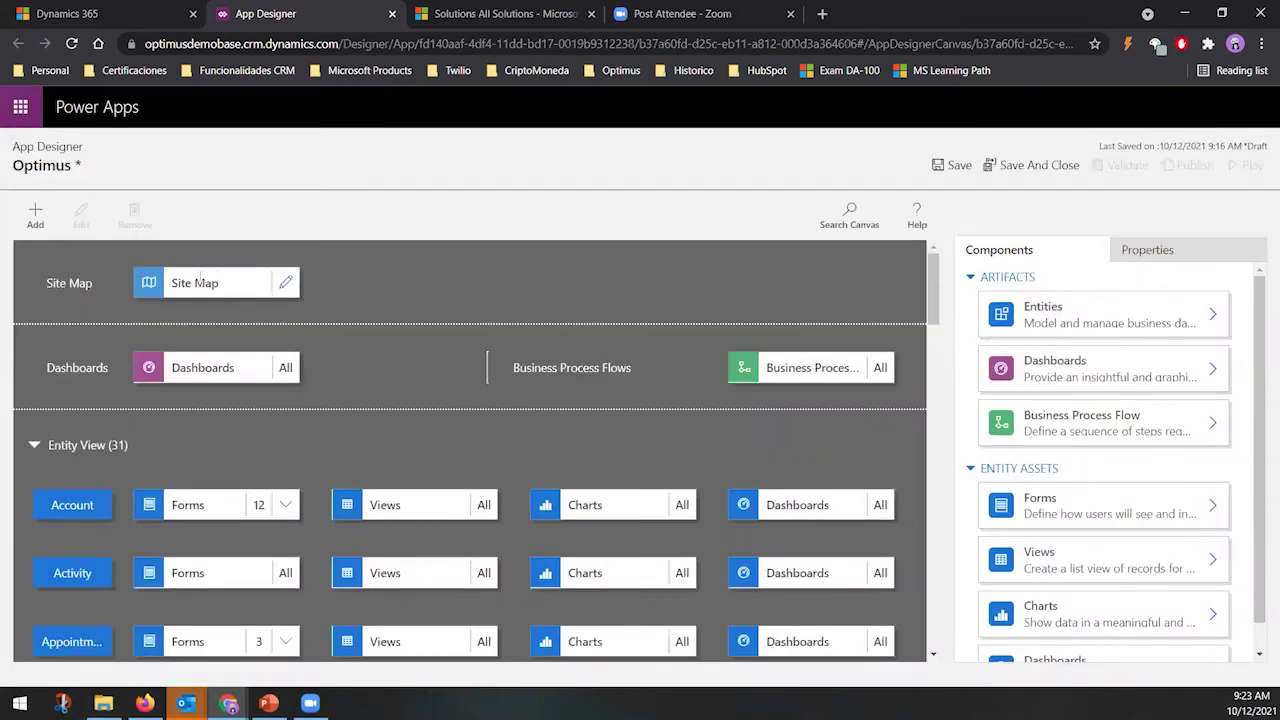
left_click(948, 165)
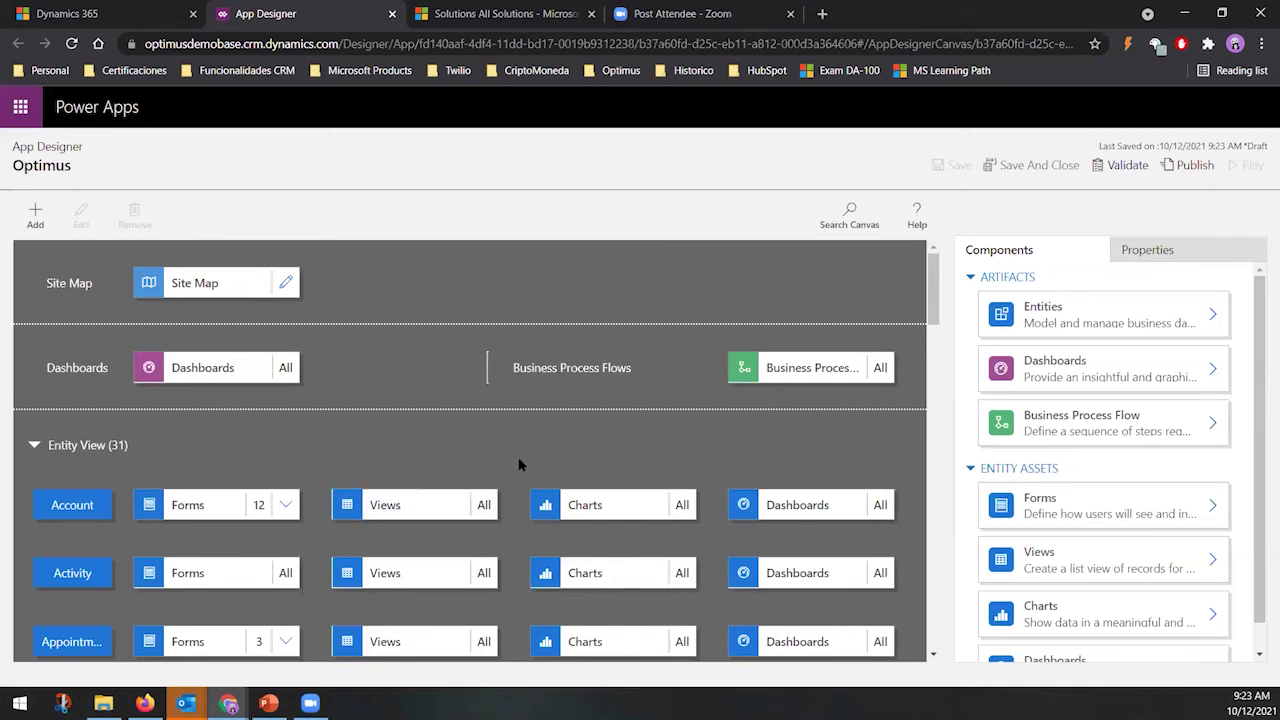
Open the Account entity's view selection, and list the account views in the Sales area of the running Optimus app
scroll(524, 437, "down", 1)
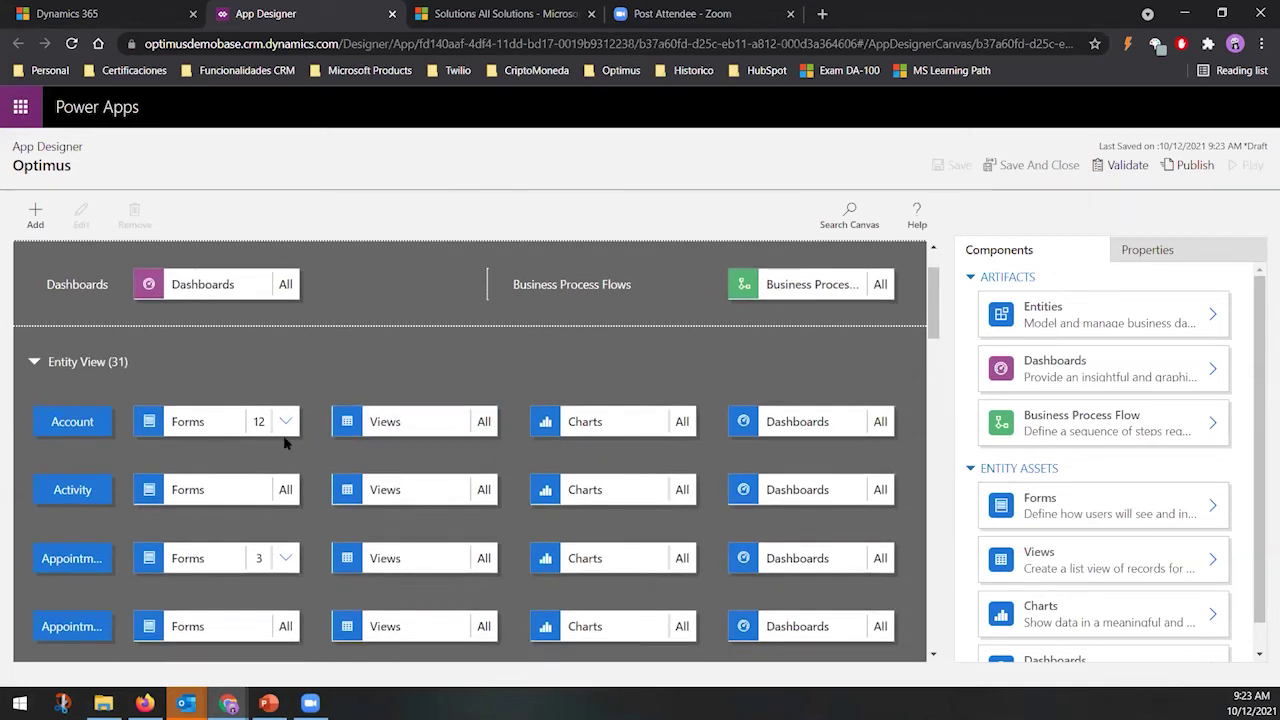
left_click(434, 437)
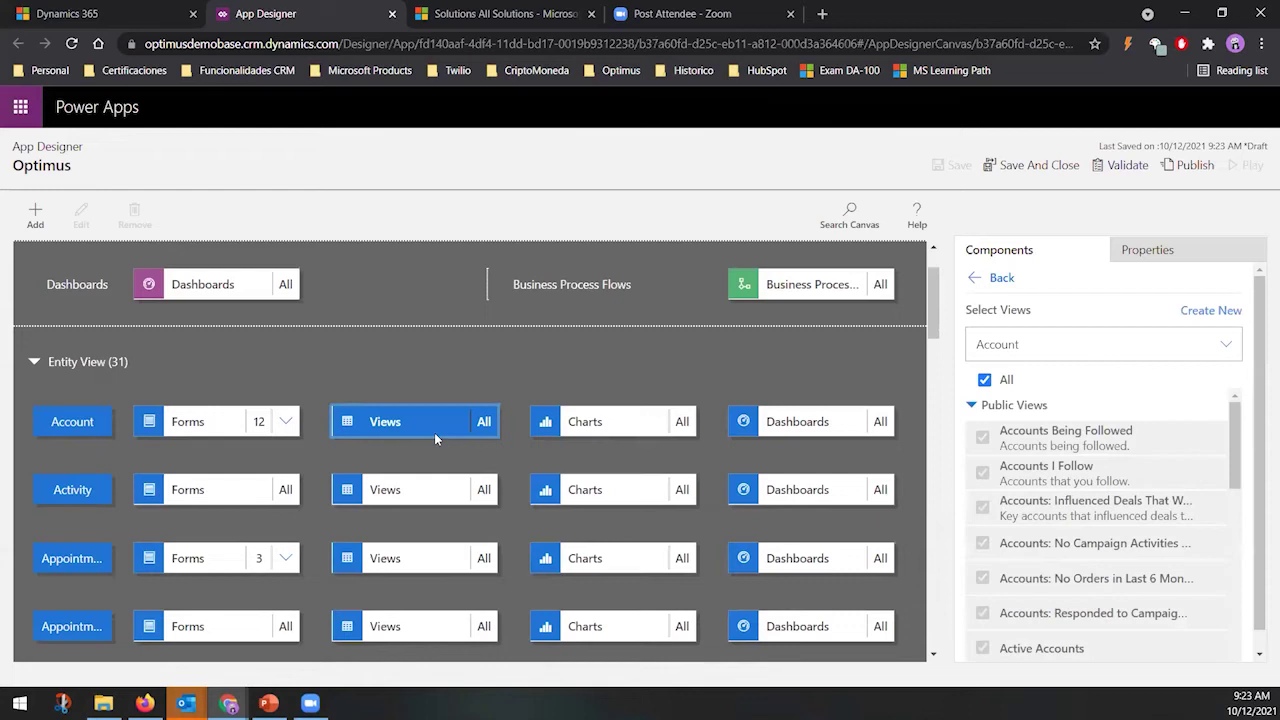
left_click(82, 14)
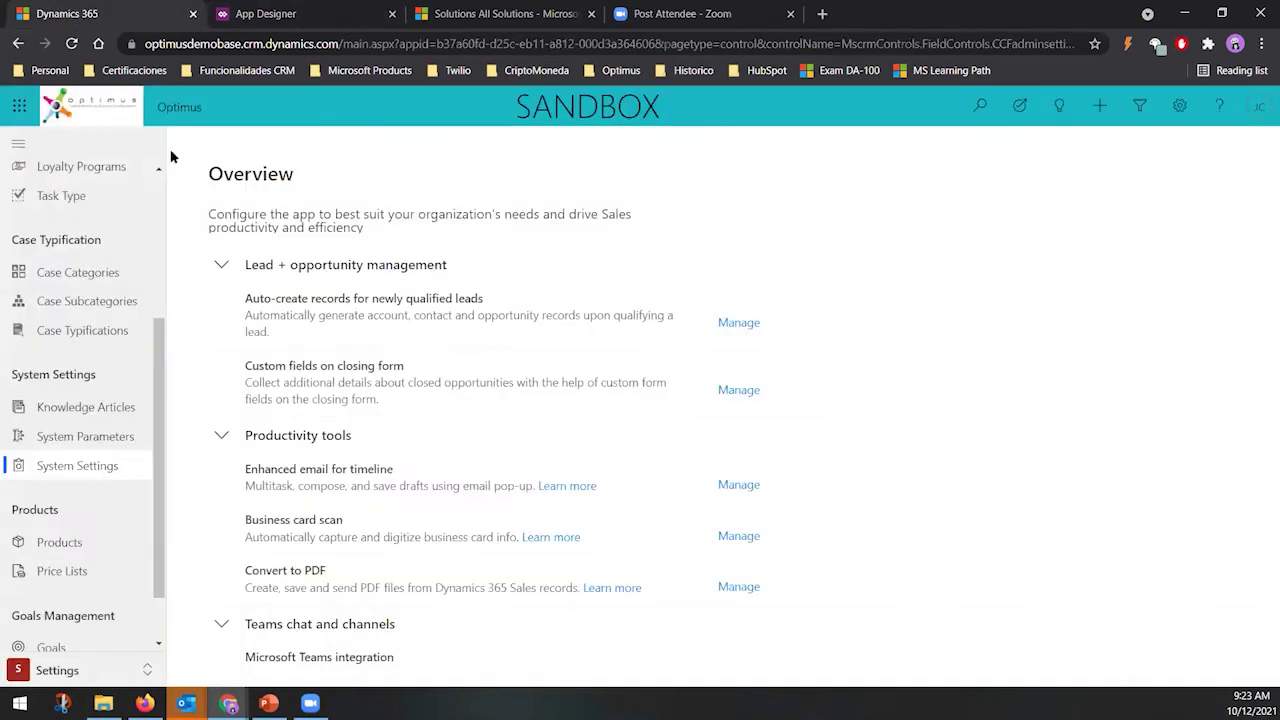
left_click(86, 670)
left_click(52, 553)
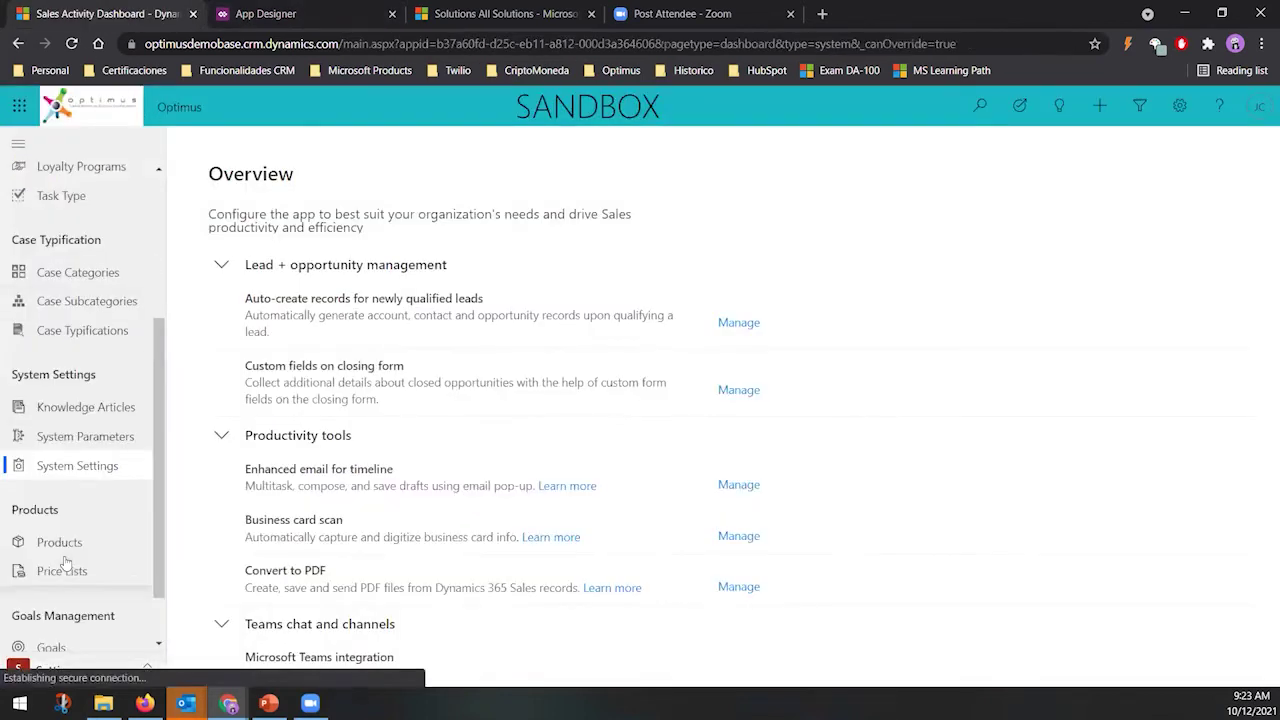
left_click(58, 492)
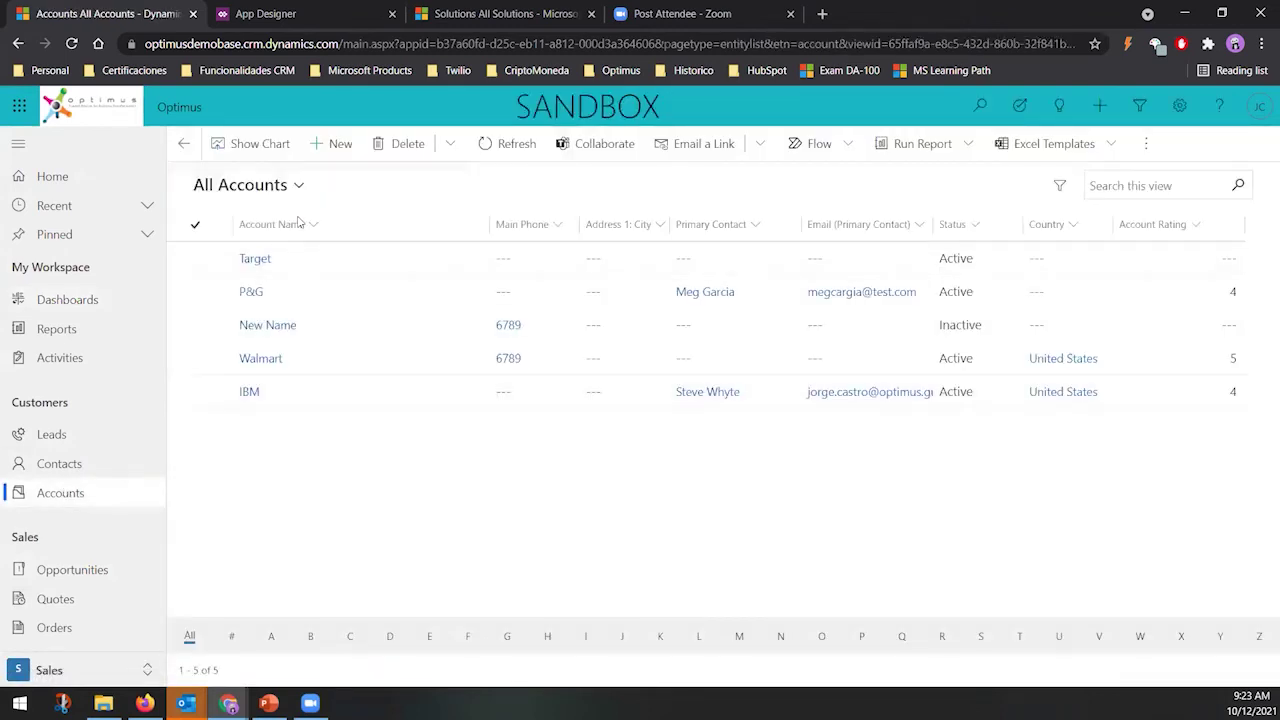
left_click(288, 185)
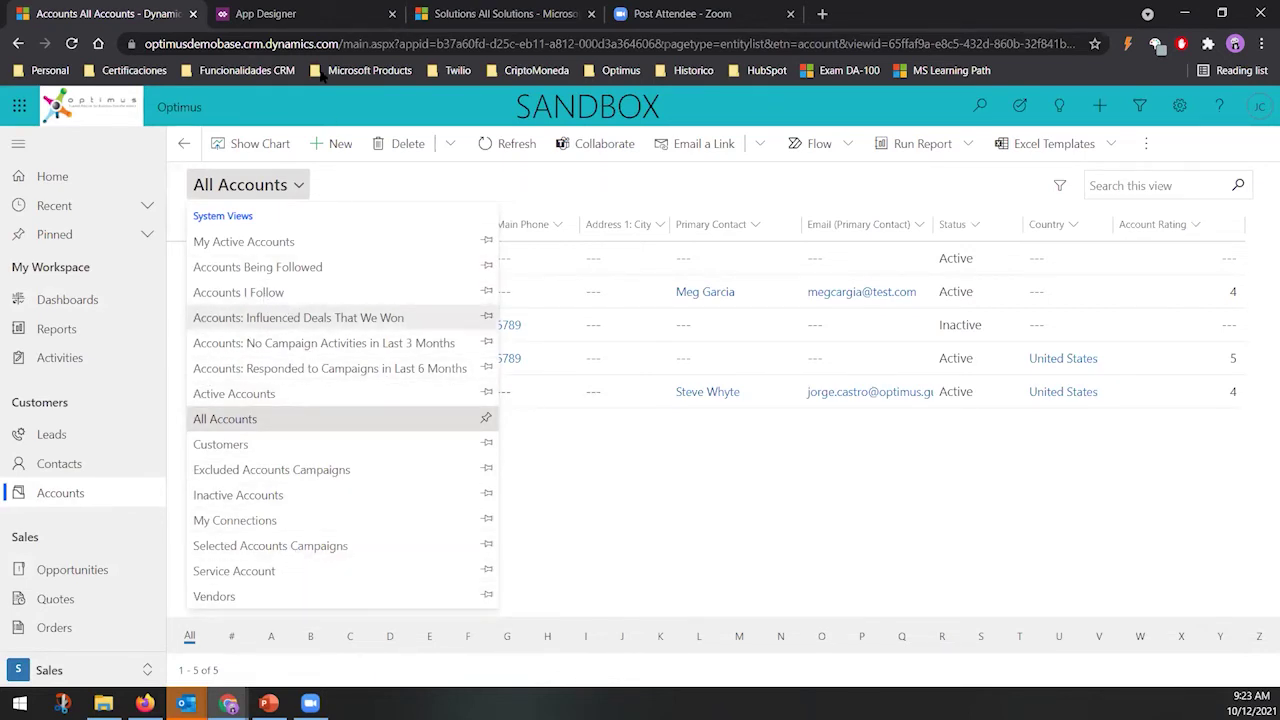
Return to the App Designer and look through the Account entity's public views
left_click(318, 16)
left_click(378, 422)
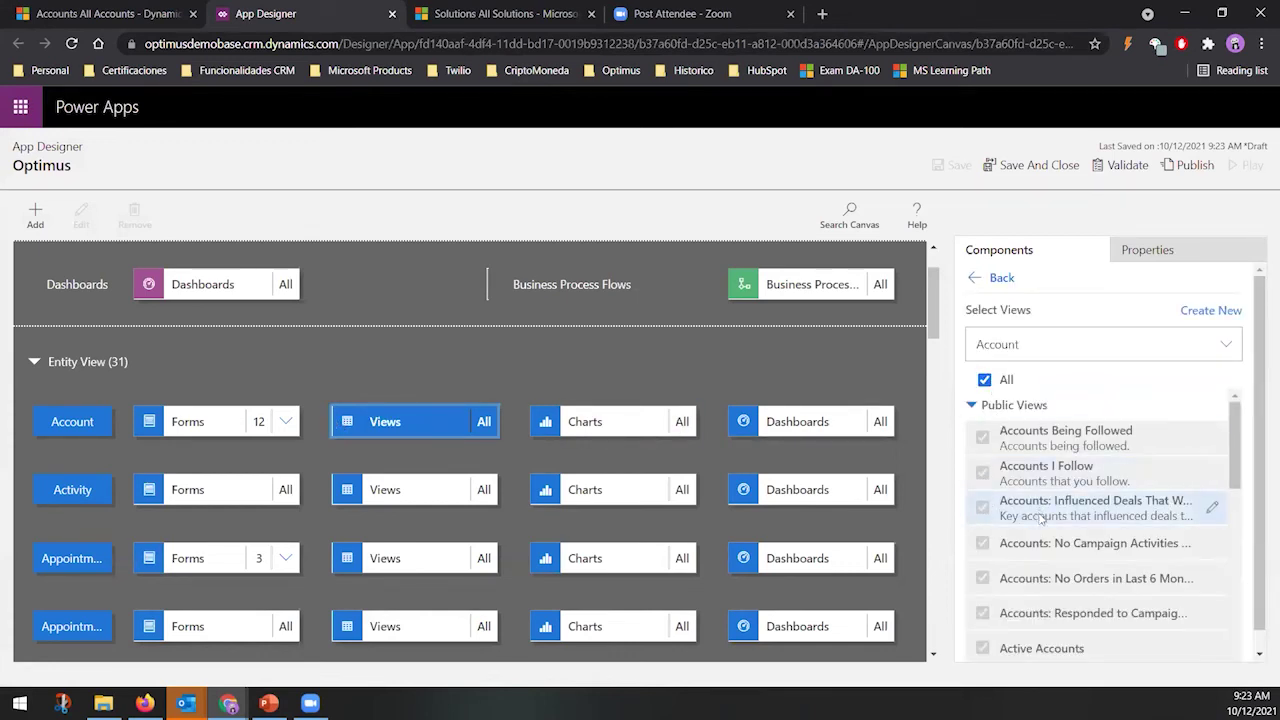
scroll(1043, 518, "down", 5)
scroll(1063, 547, "down", 5)
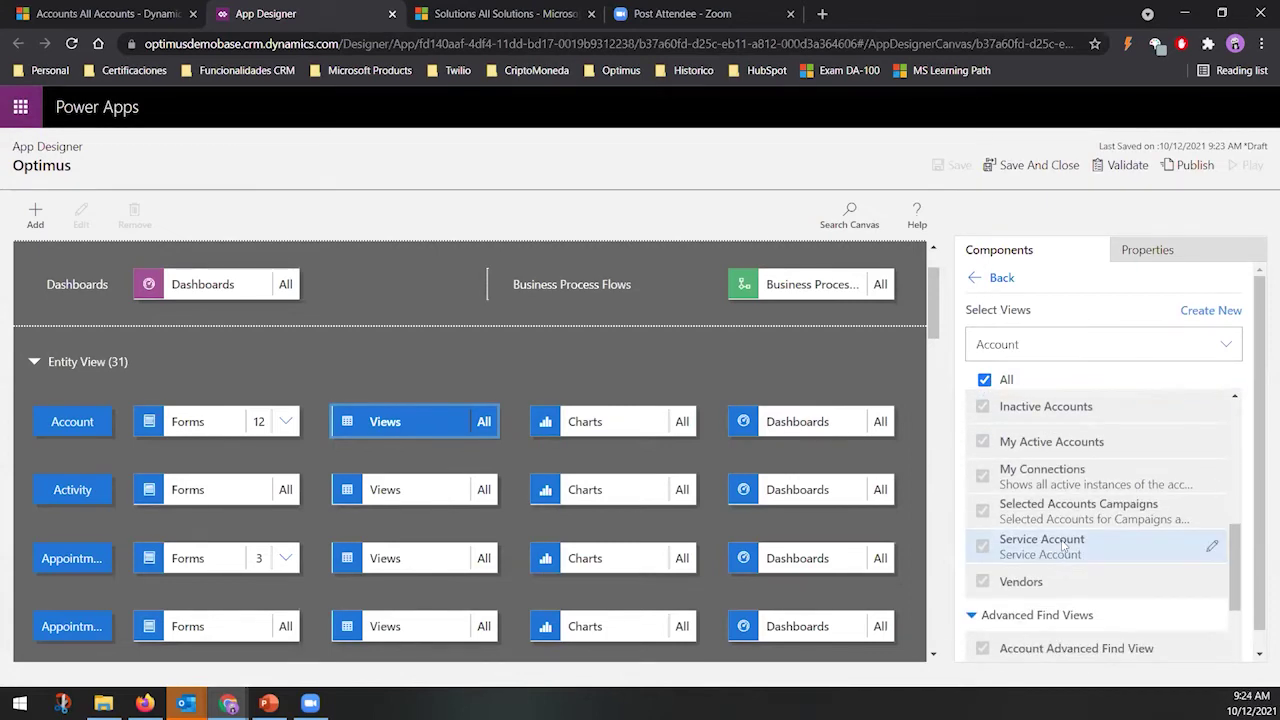
scroll(1063, 547, "up", 10)
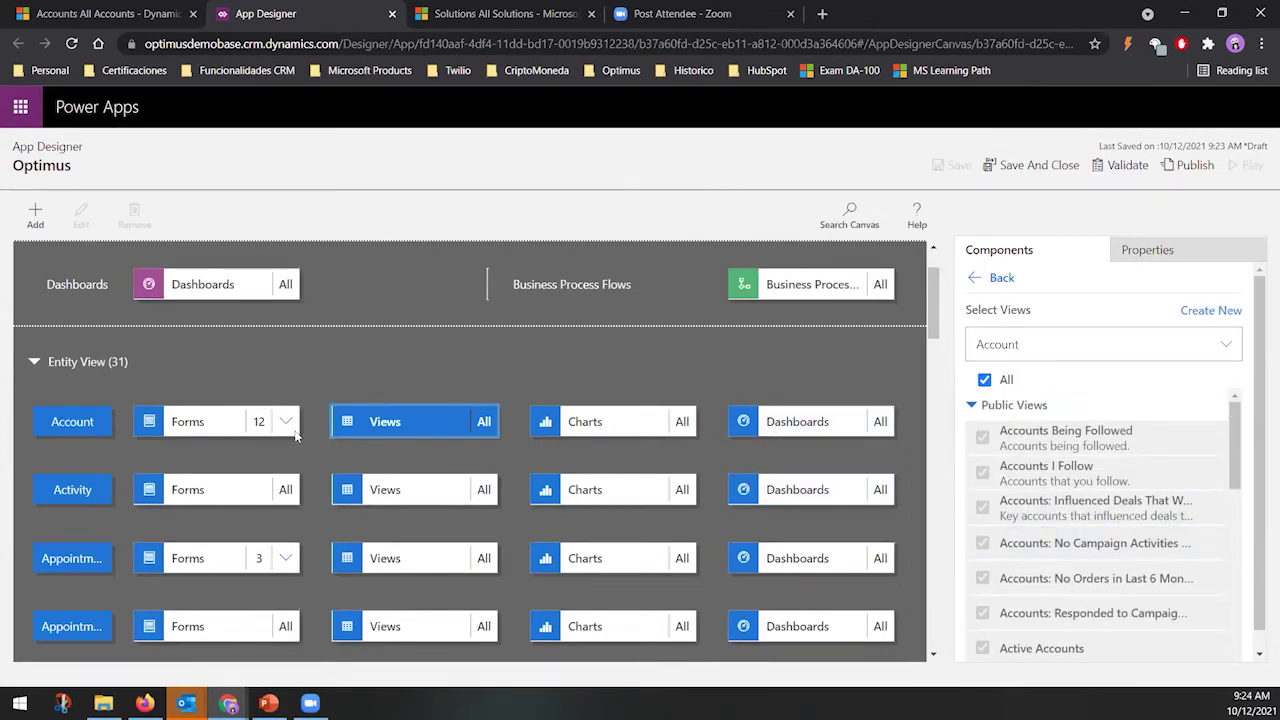
Examine which main forms and quick view forms are included for the Account entity
left_click(225, 425)
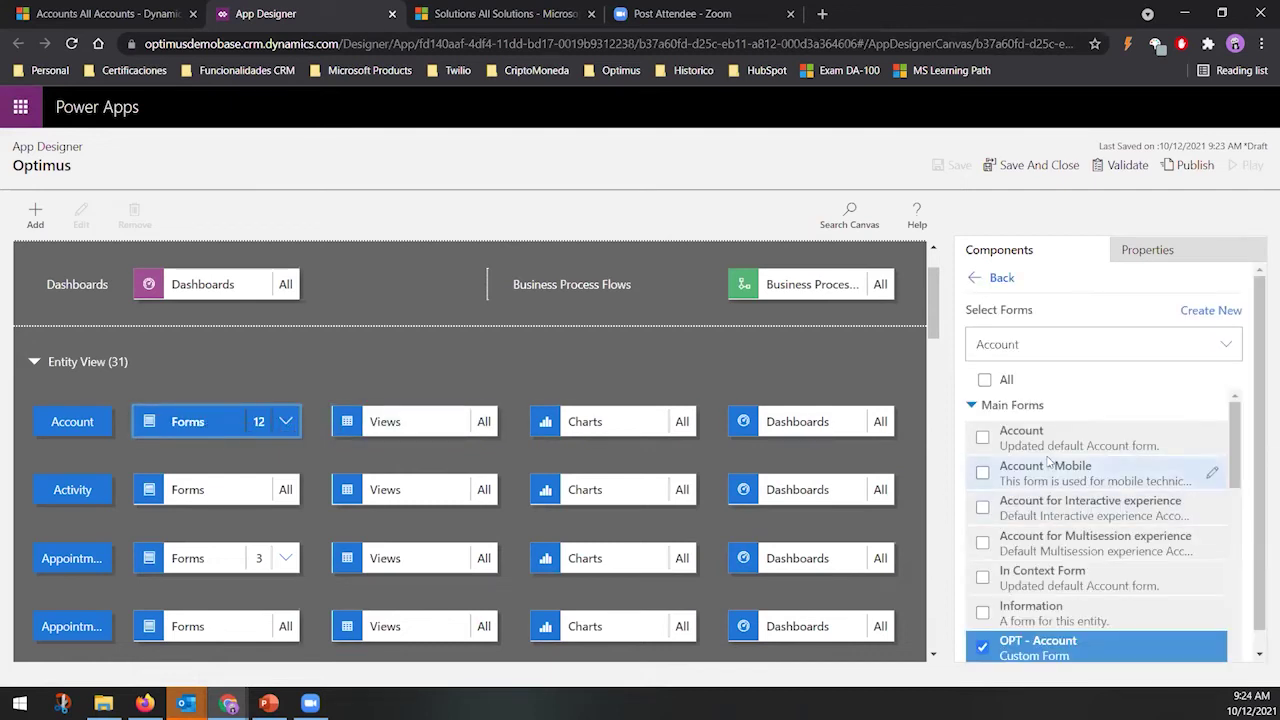
scroll(1050, 500, "down", 5)
scroll(1066, 458, "up", 2)
scroll(1066, 460, "down", 2)
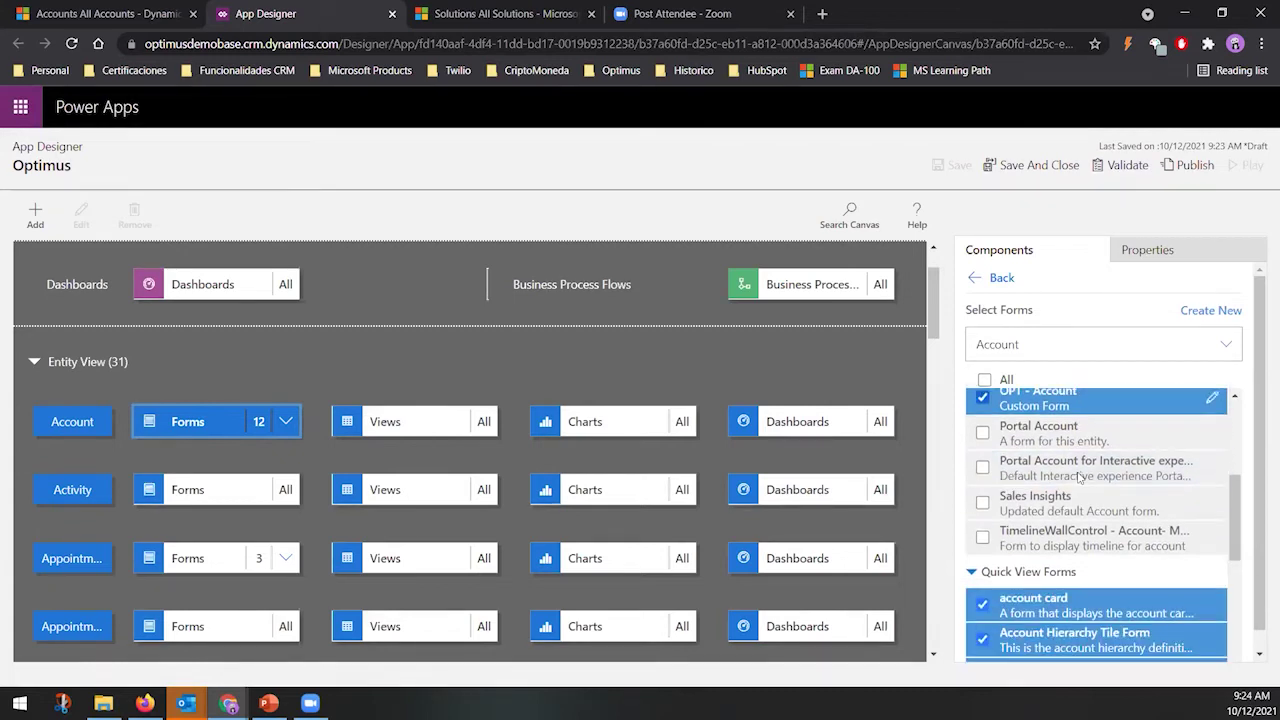
scroll(1066, 470, "up", 2)
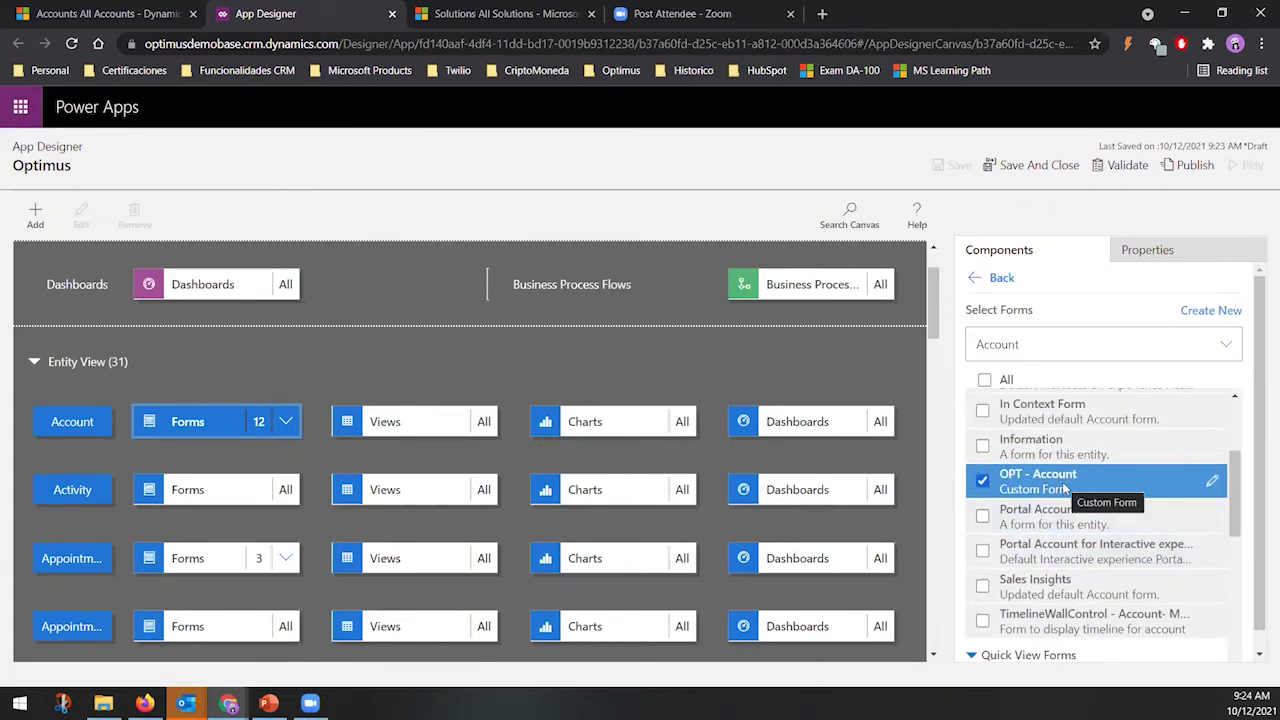
scroll(1064, 480, "down", 5)
scroll(1062, 440, "down", 4)
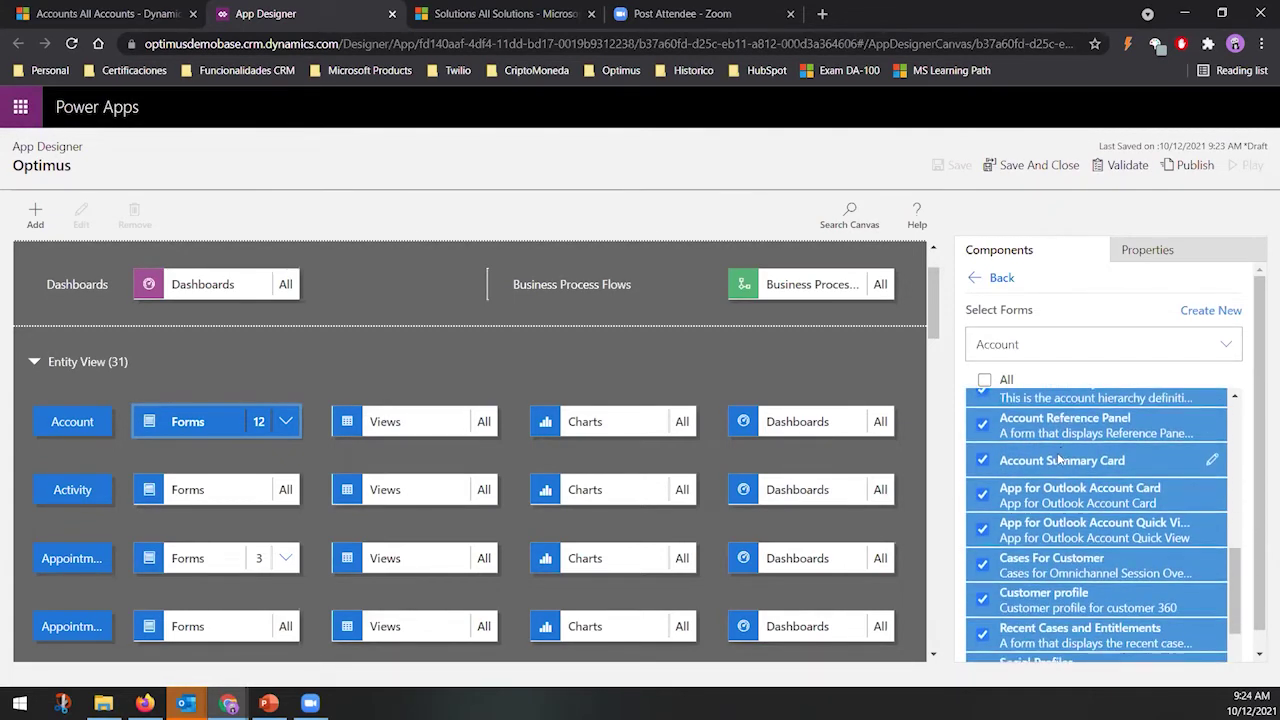
scroll(1053, 468, "up", 9)
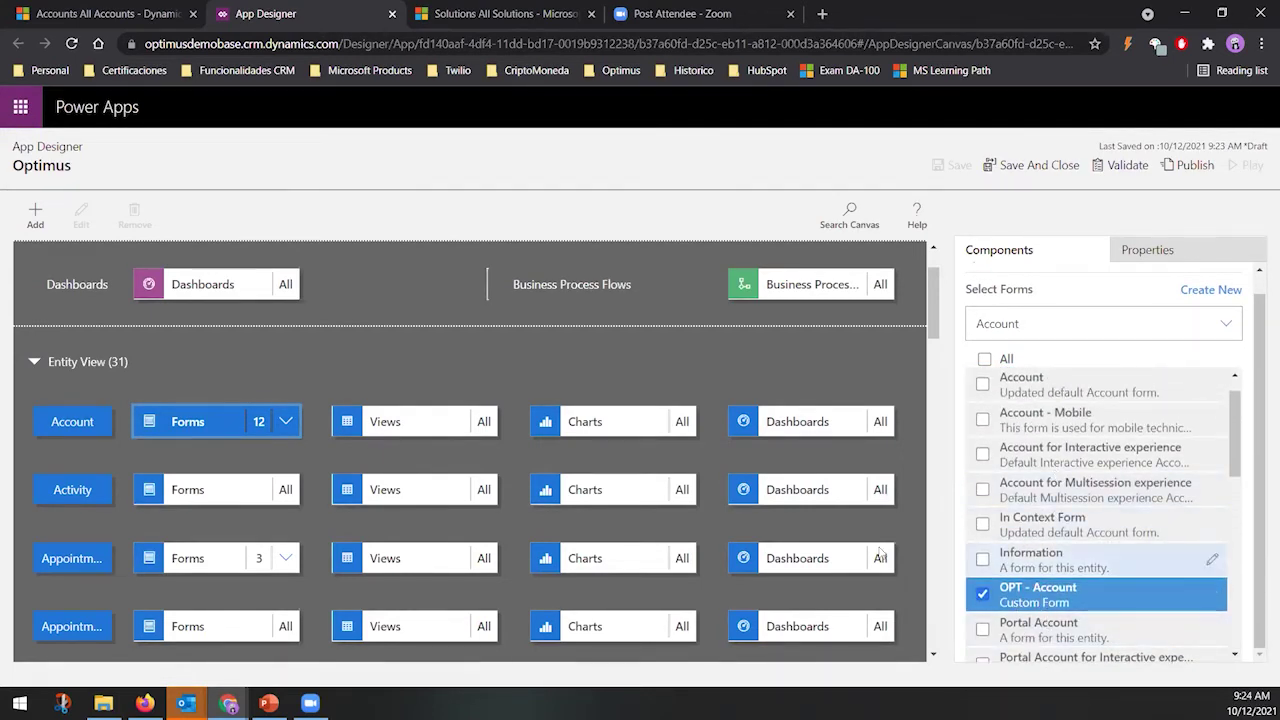
scroll(1205, 470, "up", 1)
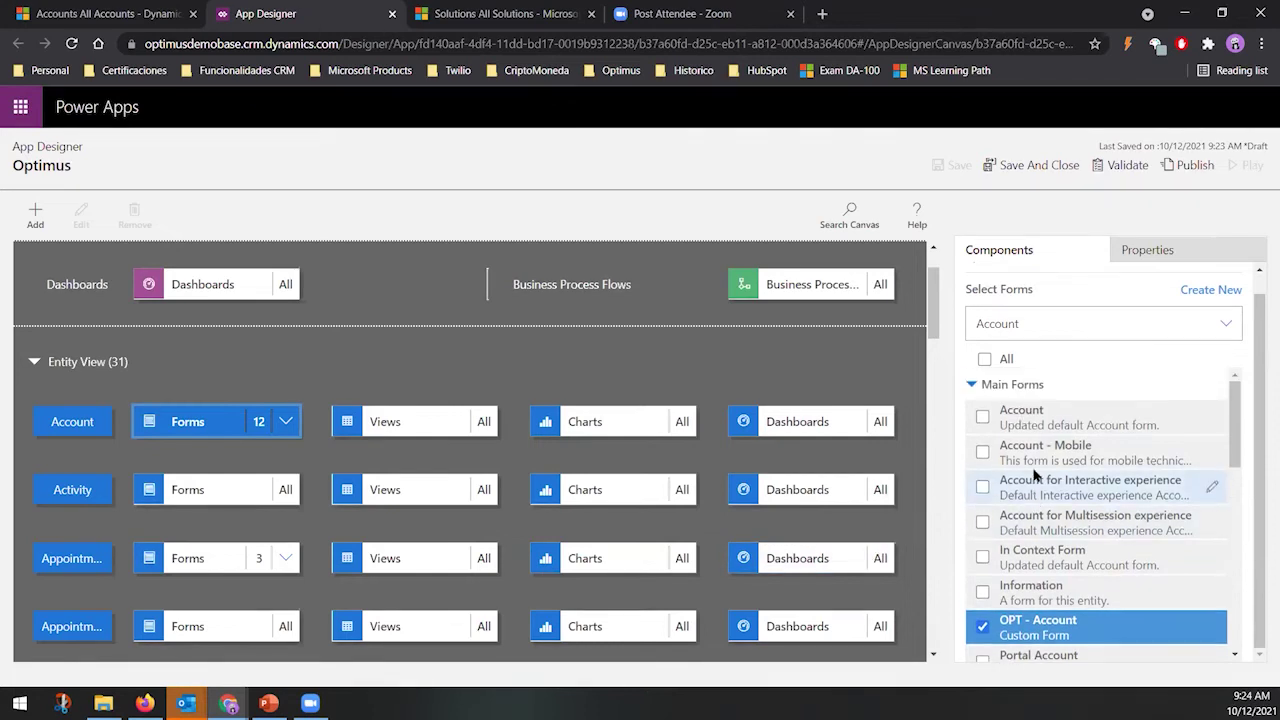
Open a blank new account record in the running Optimus app to view its form, and return to the App Designer
left_click(88, 14)
left_click(320, 143)
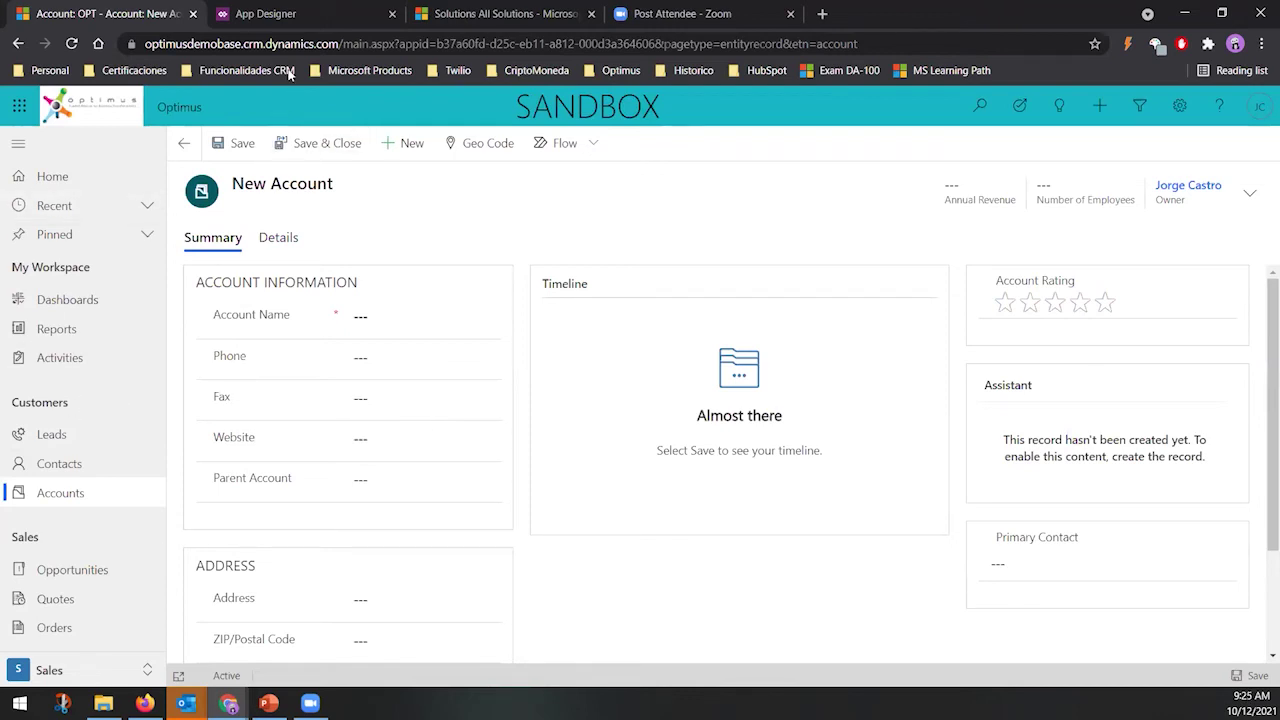
left_click(291, 18)
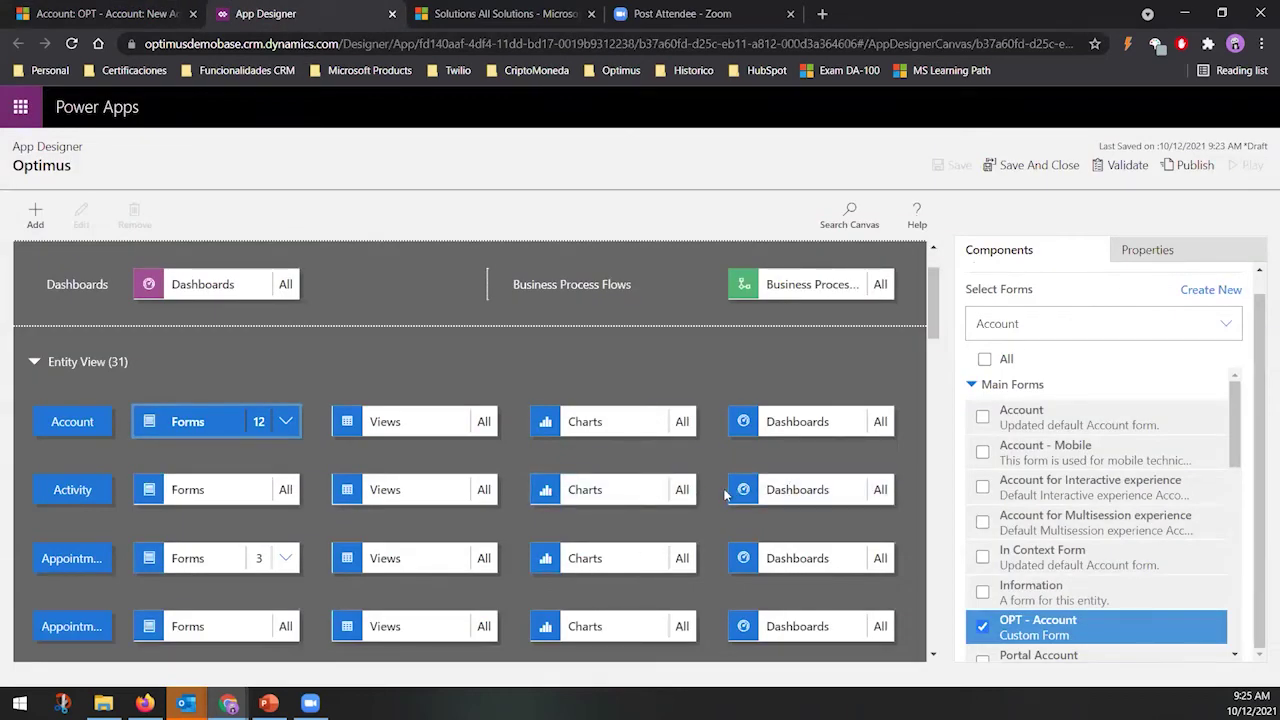
Open the app's dashboard selection in the designer and compare it with the dashboards offered in the running Optimus app
scroll(725, 495, "up", 1)
left_click(212, 366)
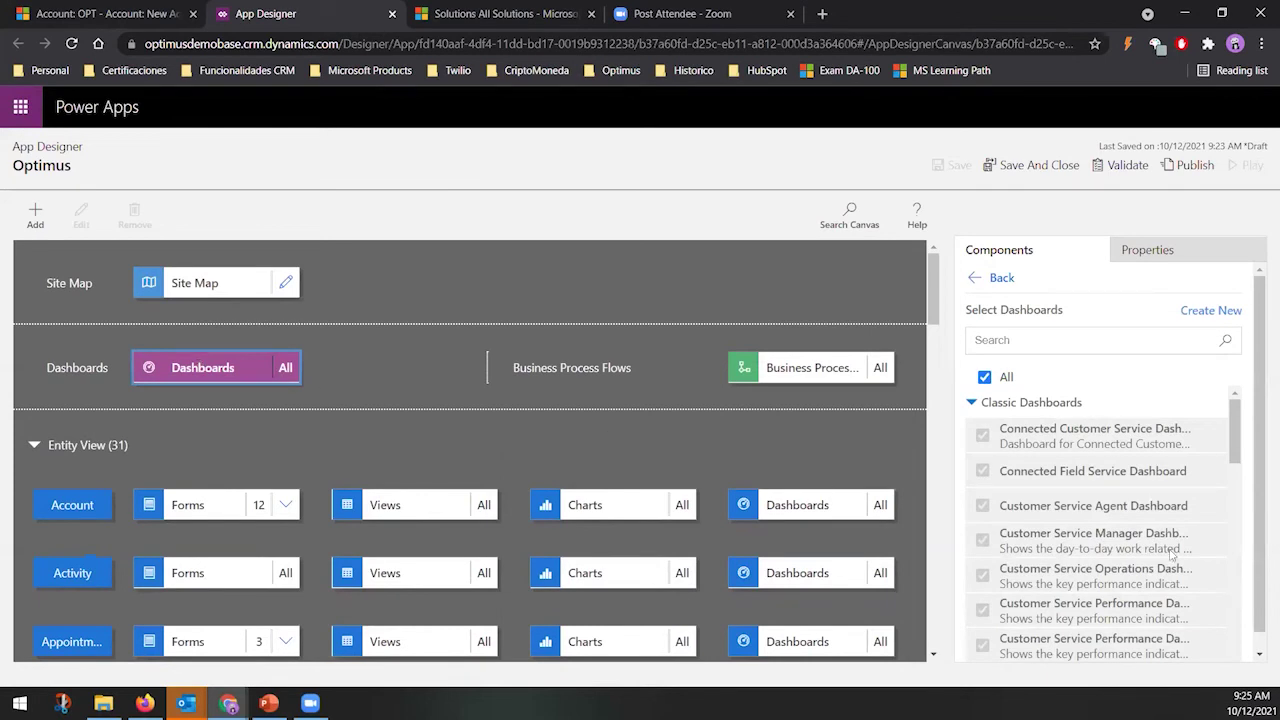
left_click(132, 12)
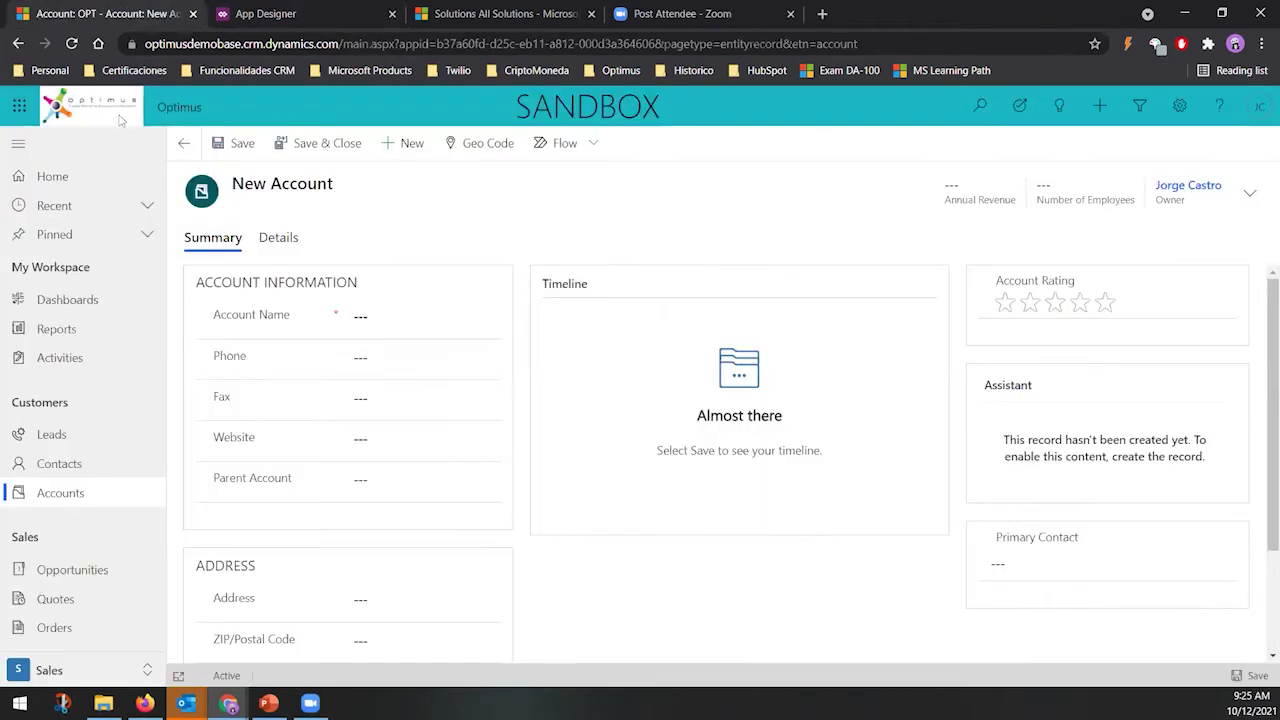
left_click(64, 304)
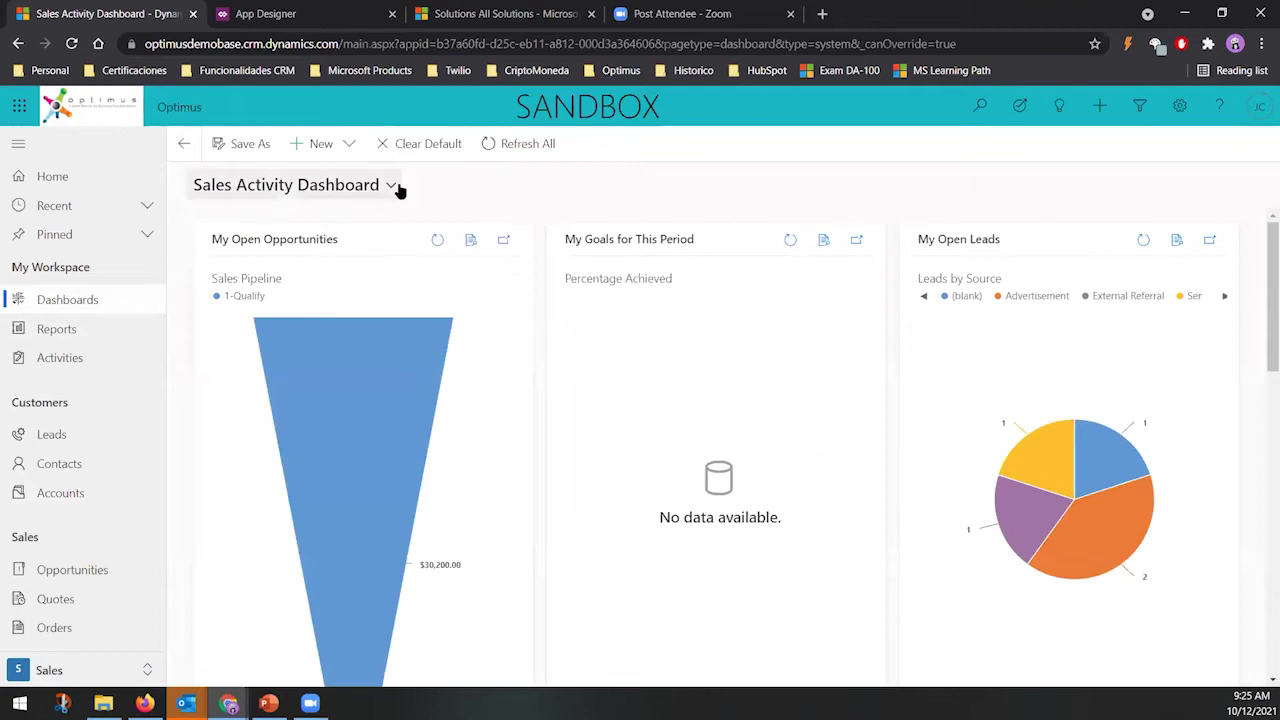
left_click(396, 189)
scroll(369, 449, "down", 2)
scroll(370, 450, "up", 5)
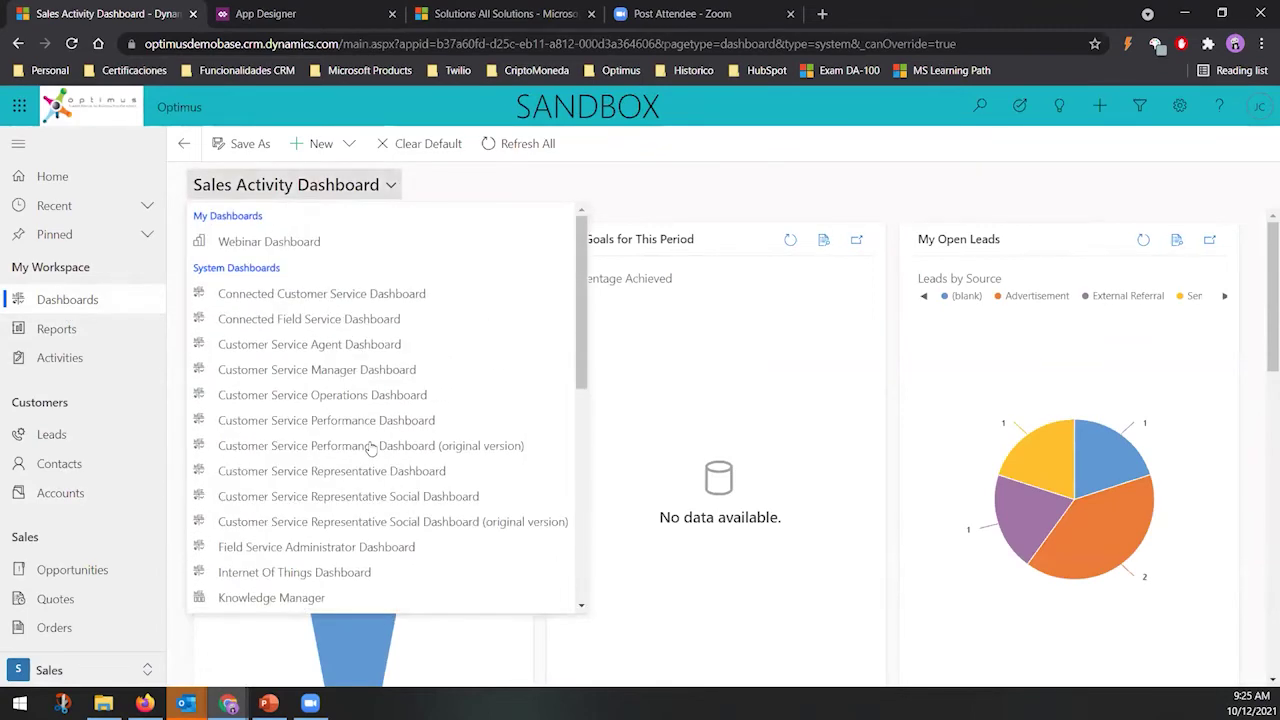
scroll(335, 350, "down", 6)
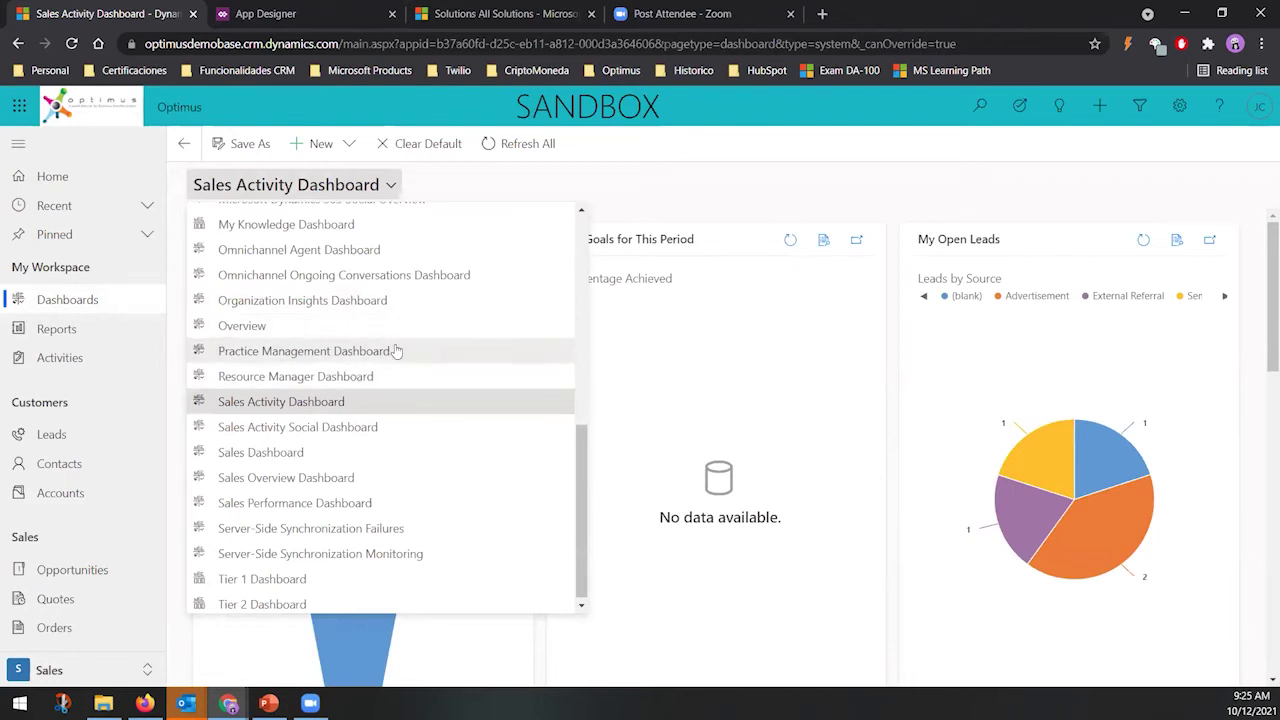
scroll(403, 378, "up", 3)
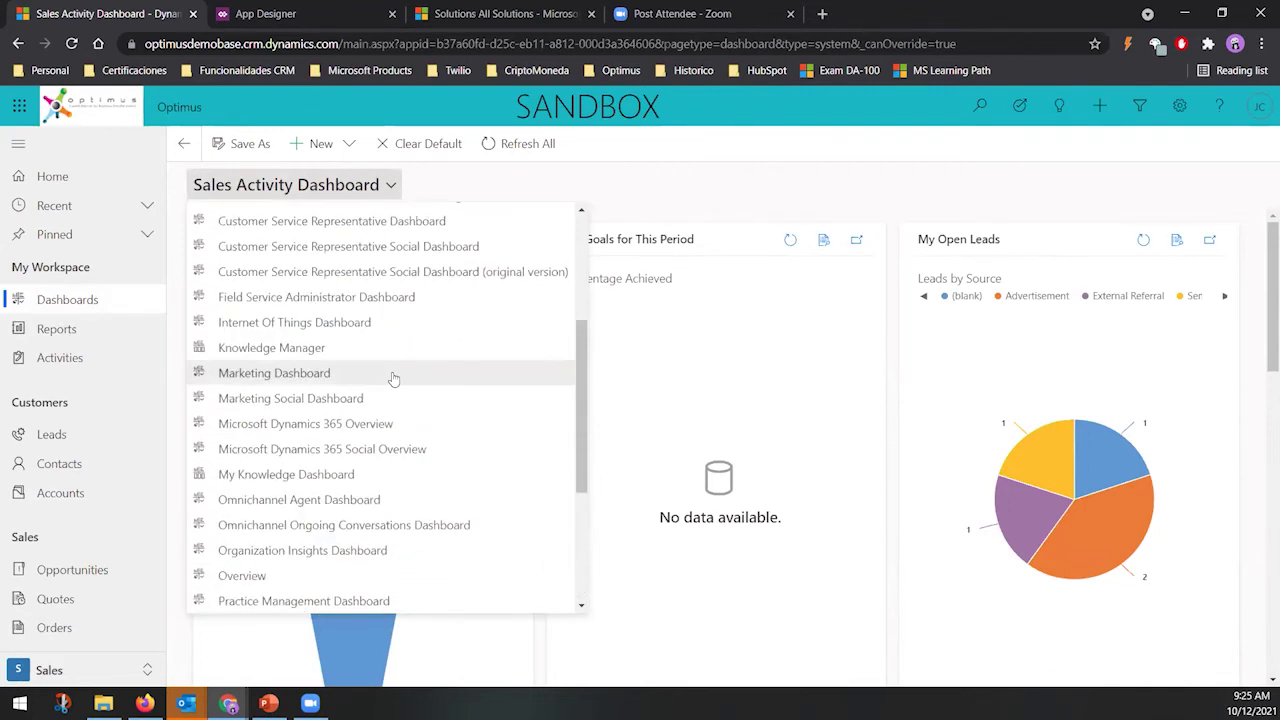
scroll(408, 371, "up", 3)
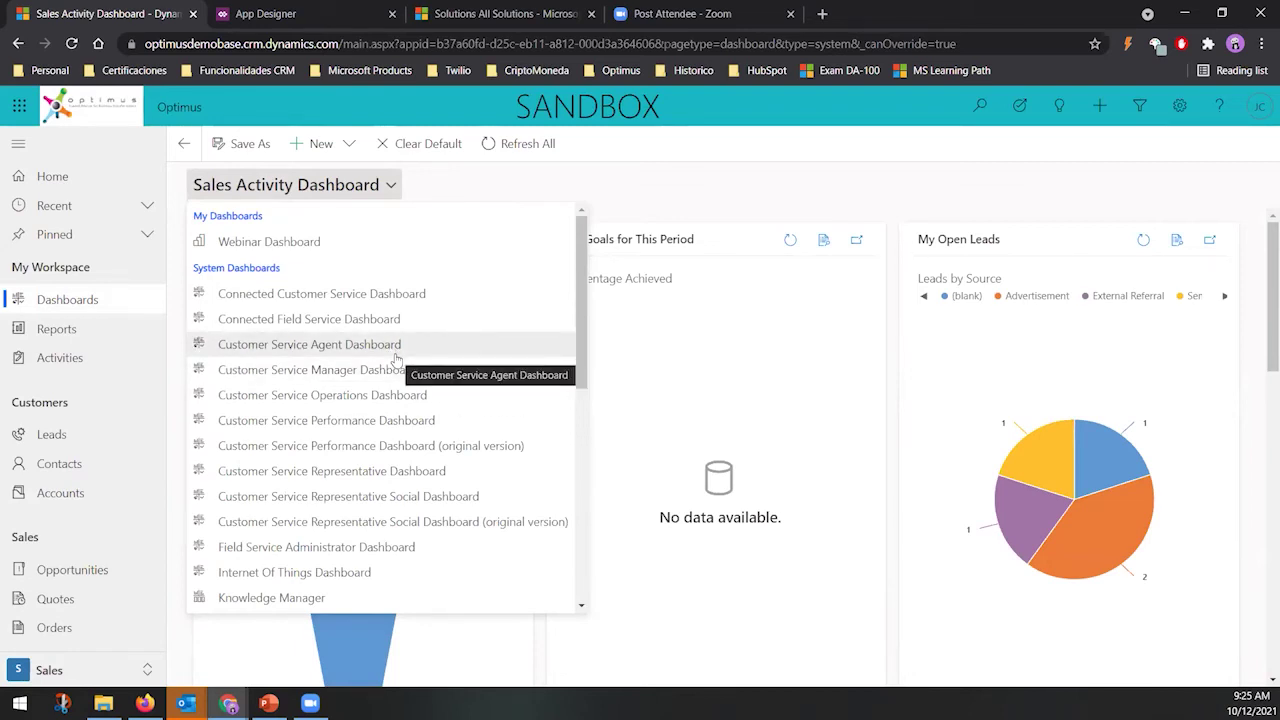
Return to the App Designer and open the app's Business Process Flows selection
left_click(248, 20)
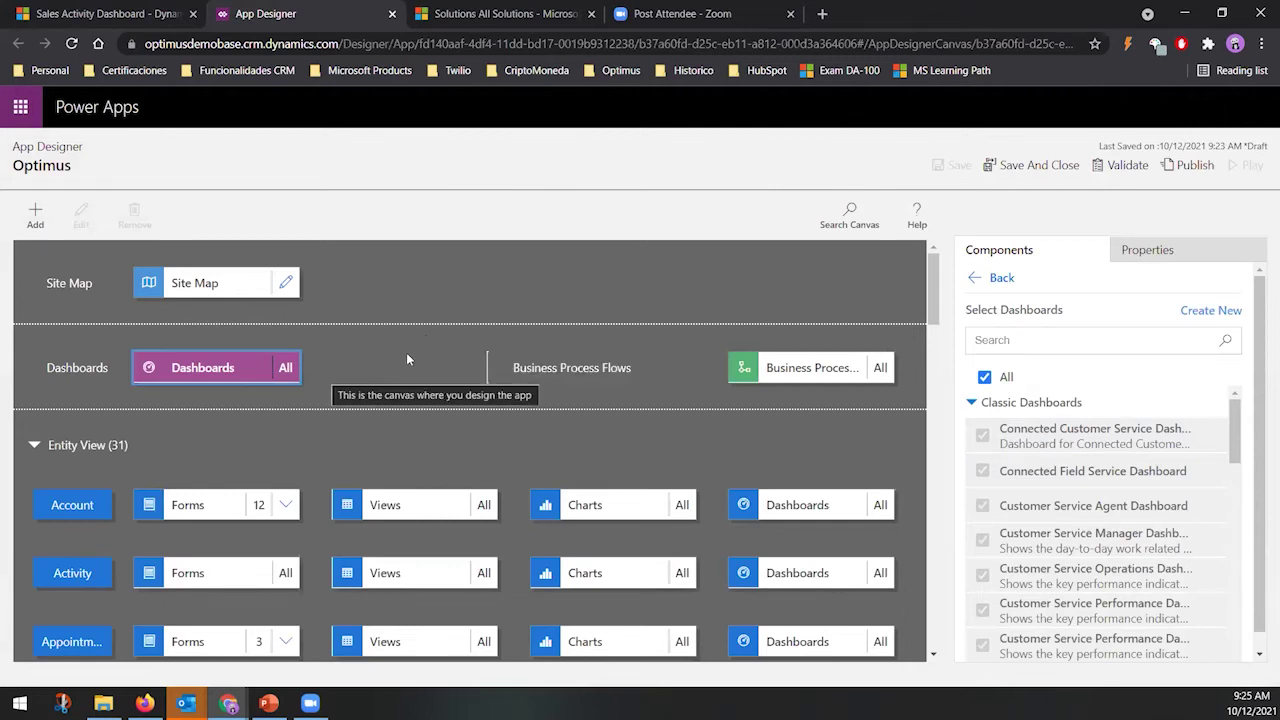
left_click(825, 363)
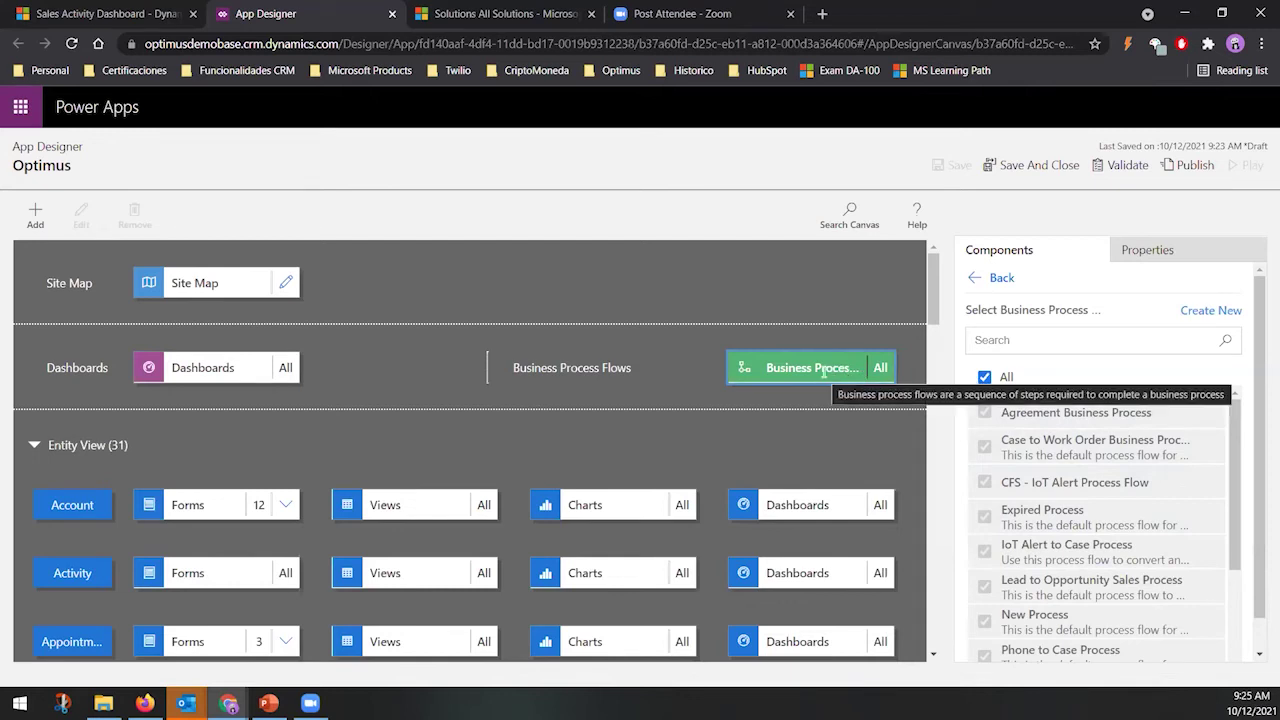
Look through the entities included on the Optimus app canvas, and return to the components overview
scroll(766, 399, "down", 1)
scroll(766, 399, "down", 1)
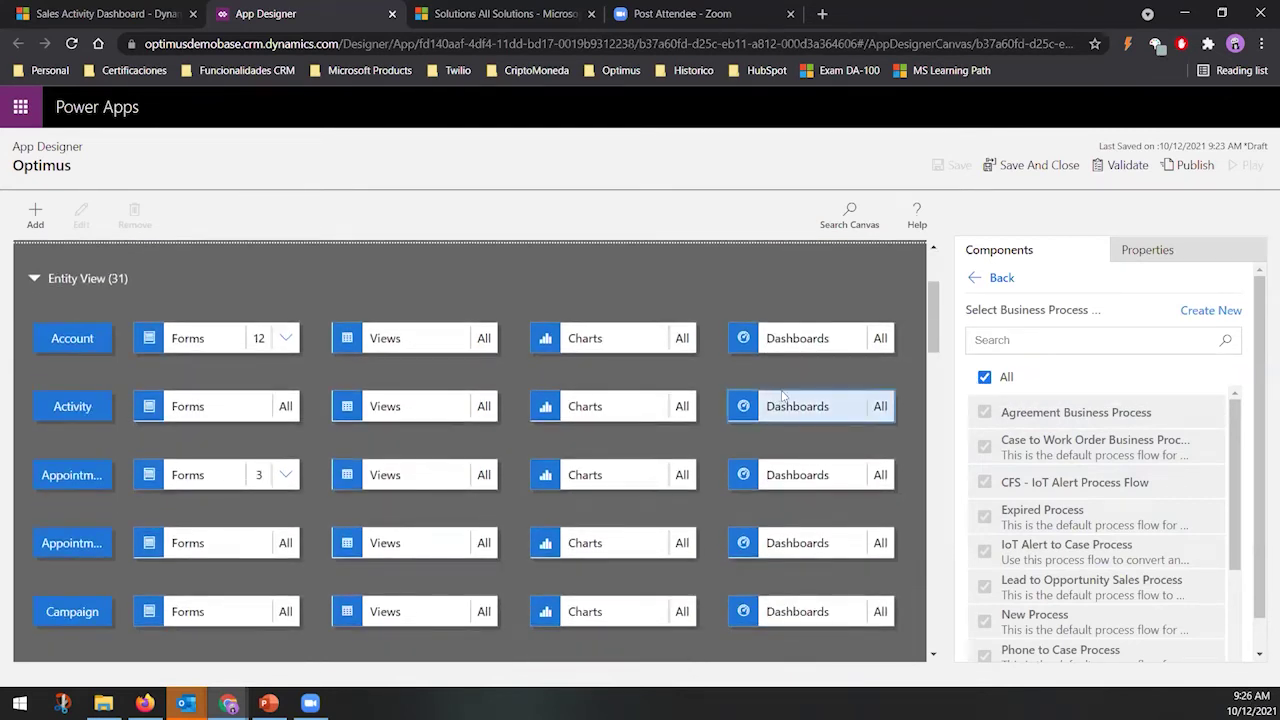
scroll(648, 438, "down", 7)
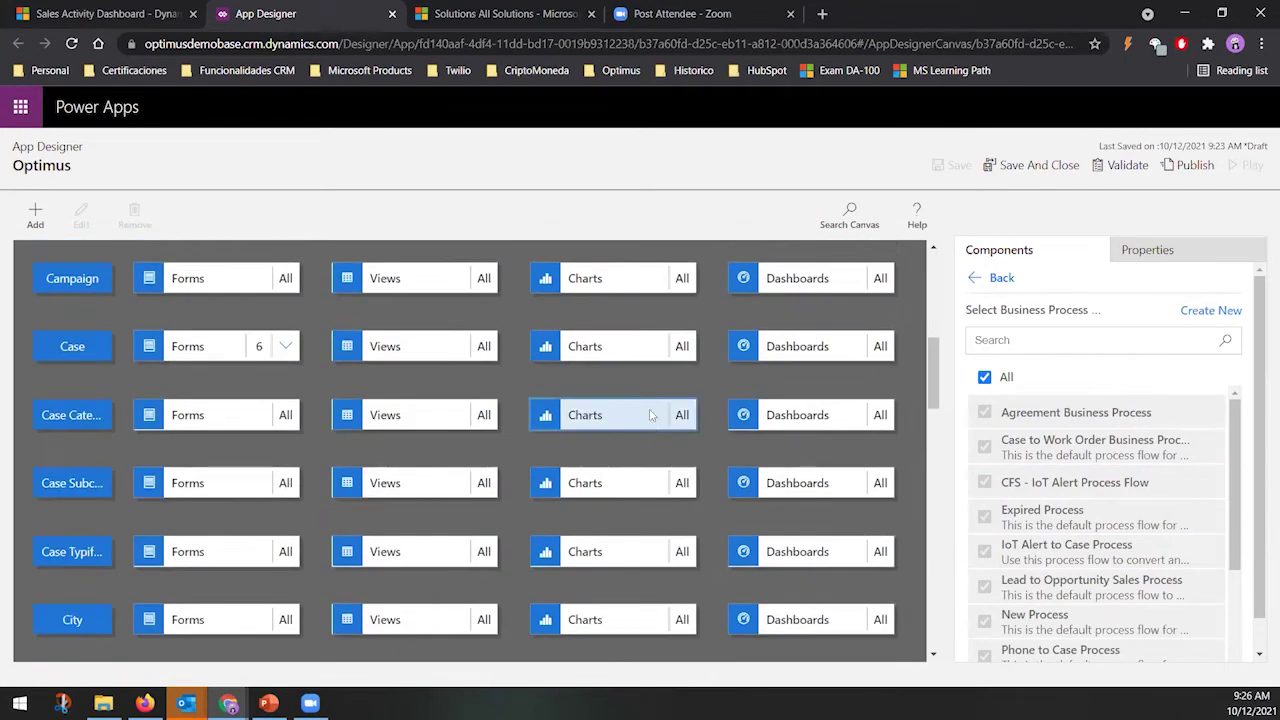
scroll(648, 438, "down", 8)
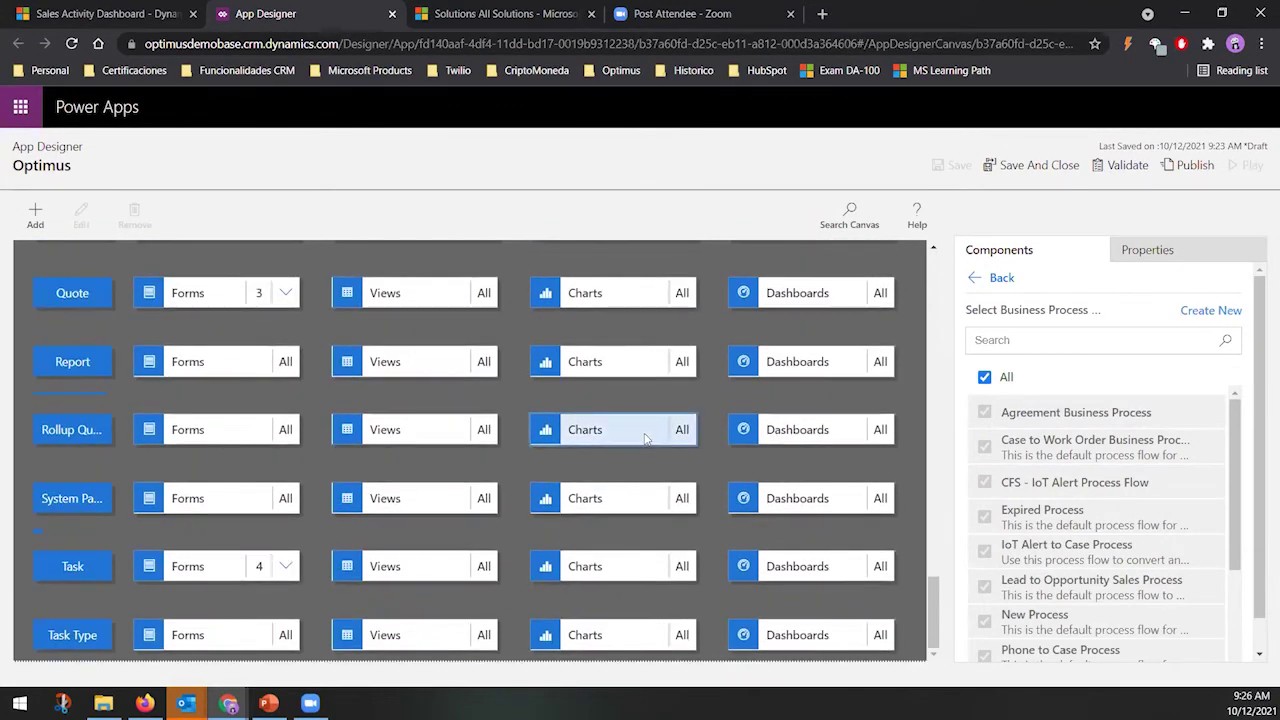
scroll(648, 438, "up", 10)
scroll(645, 437, "up", 7)
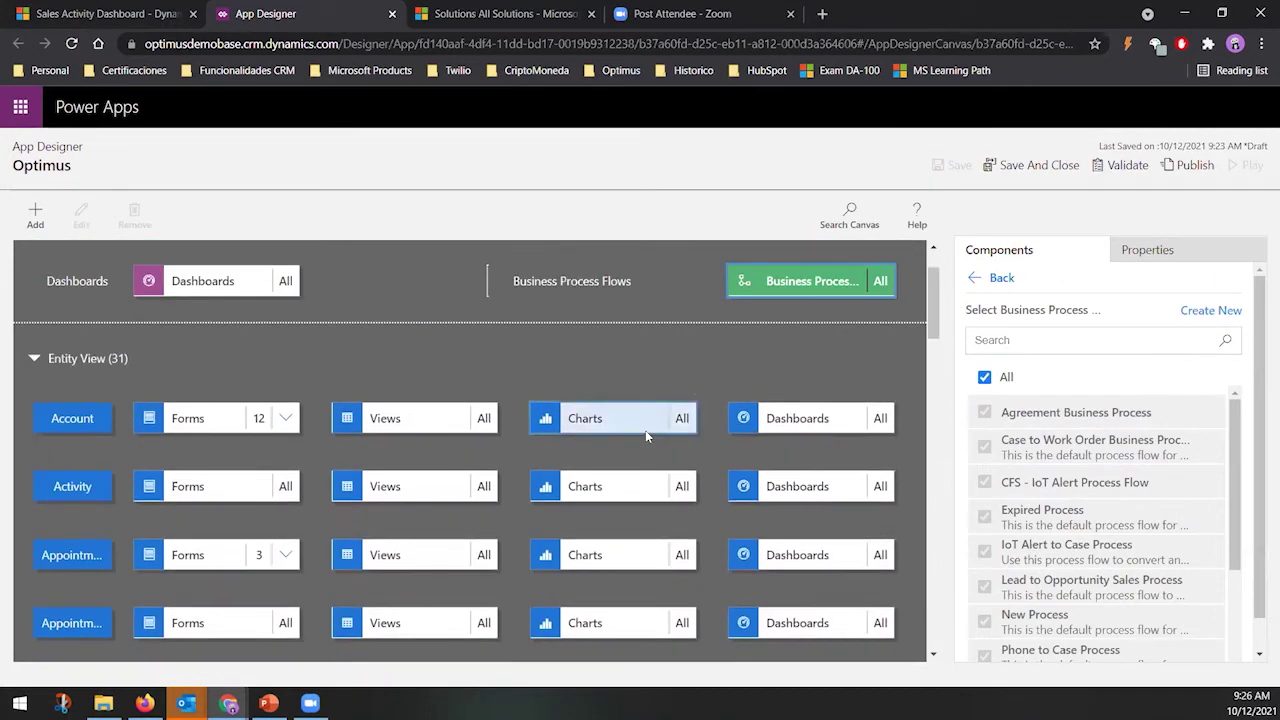
scroll(405, 375, "up", 2)
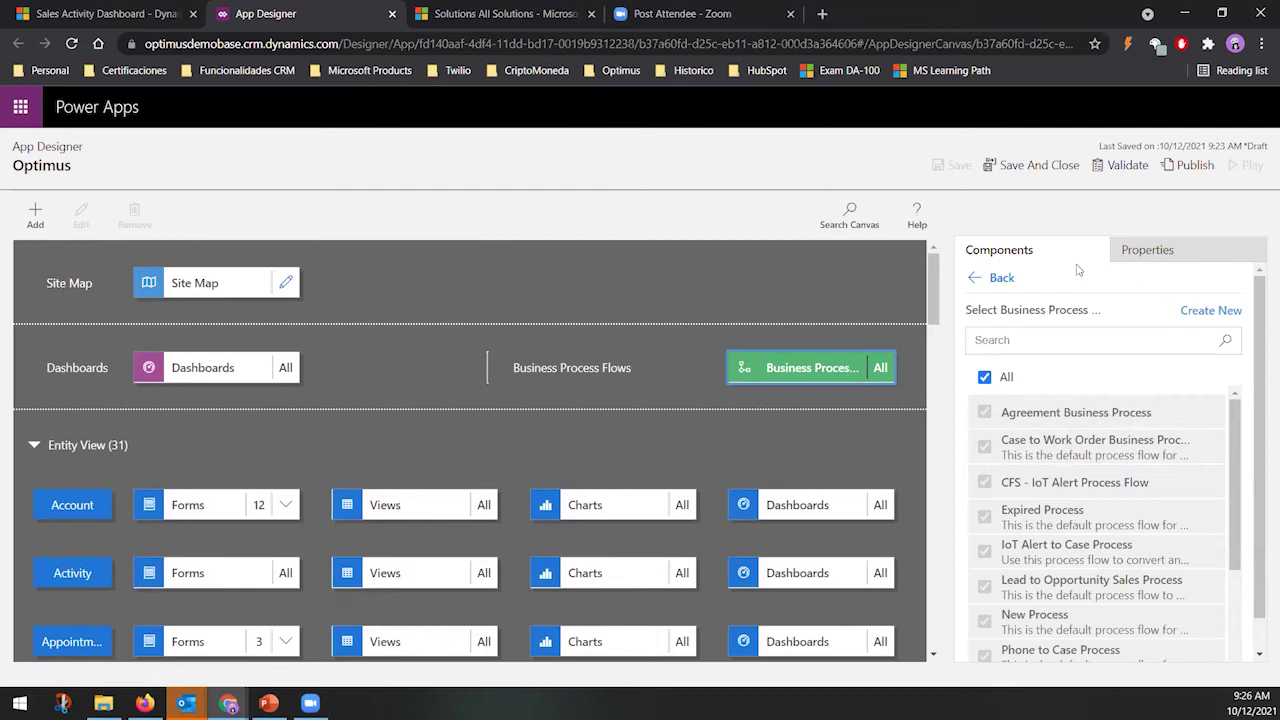
left_click(985, 277)
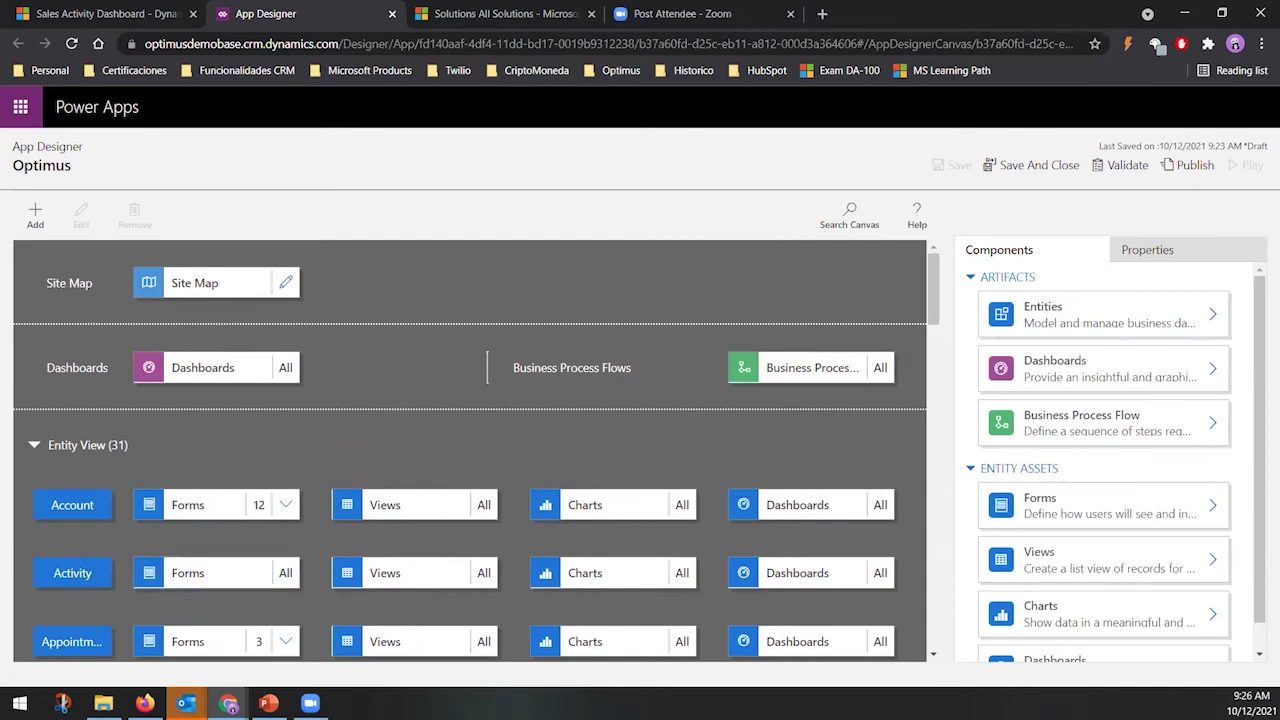
Open the New Name account in the running Optimus app and view the Custom Tags commands in its details
key("alt+Tab")
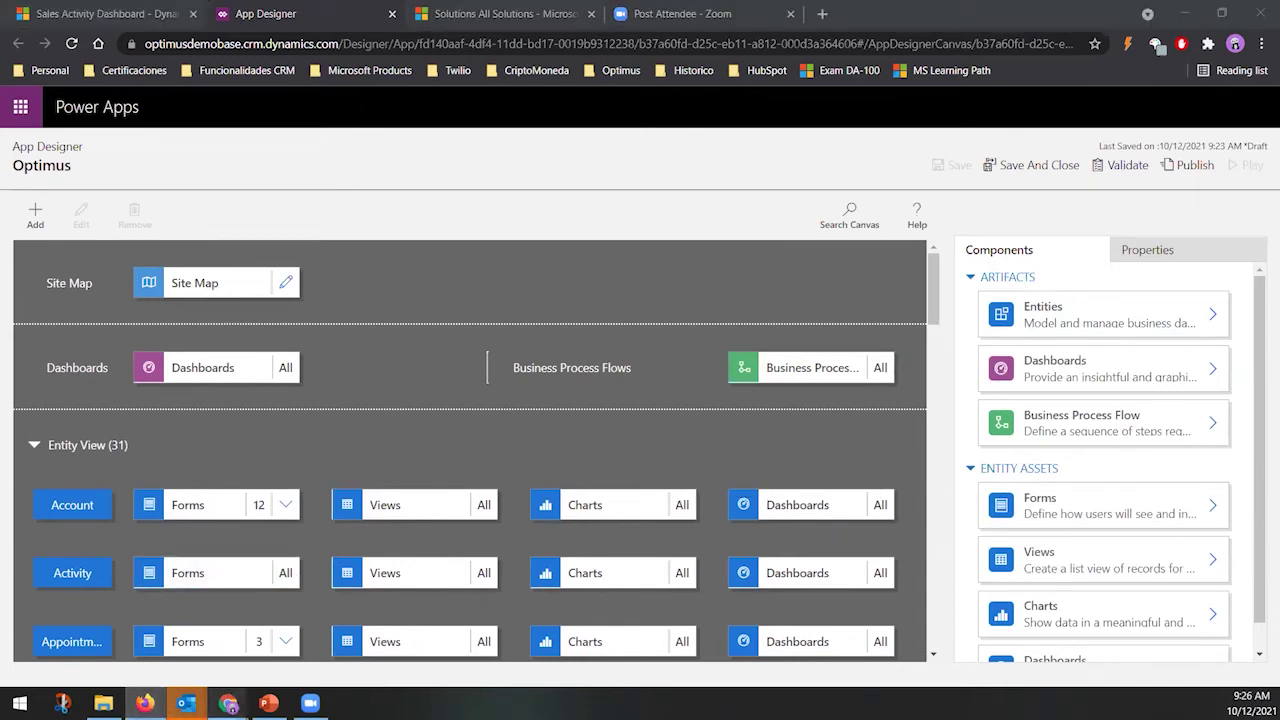
left_click(130, 14)
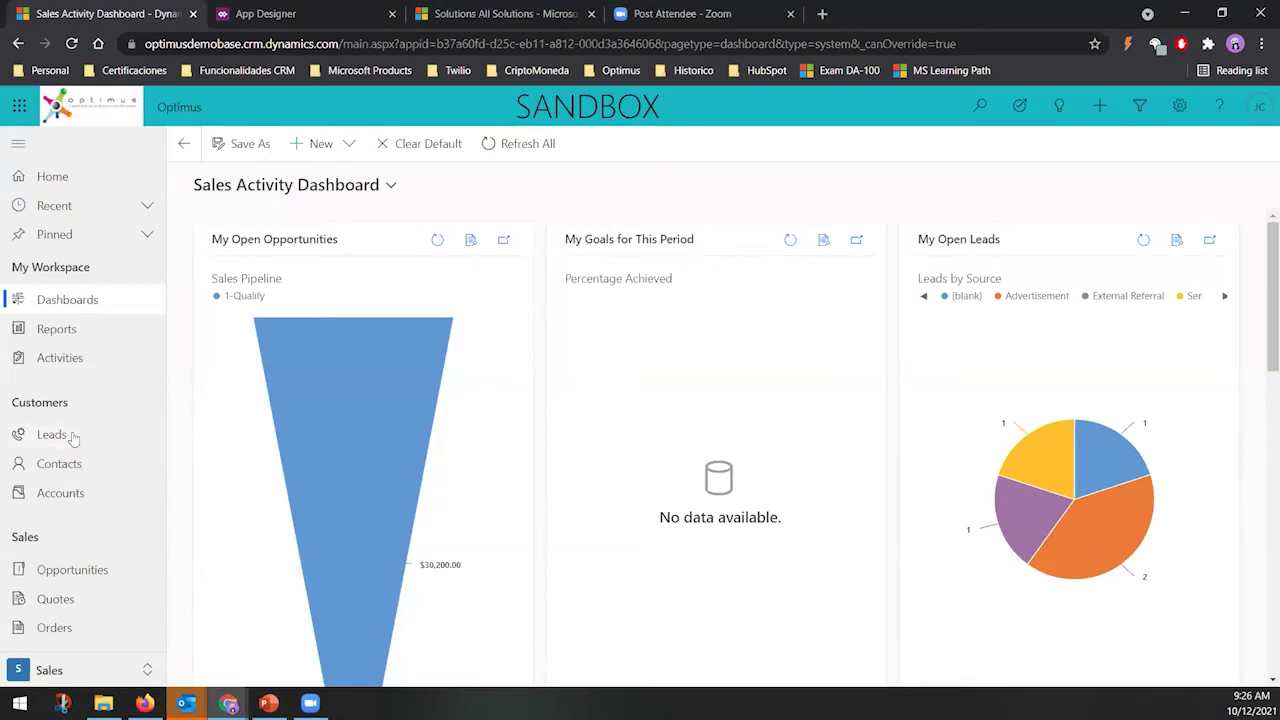
left_click(60, 494)
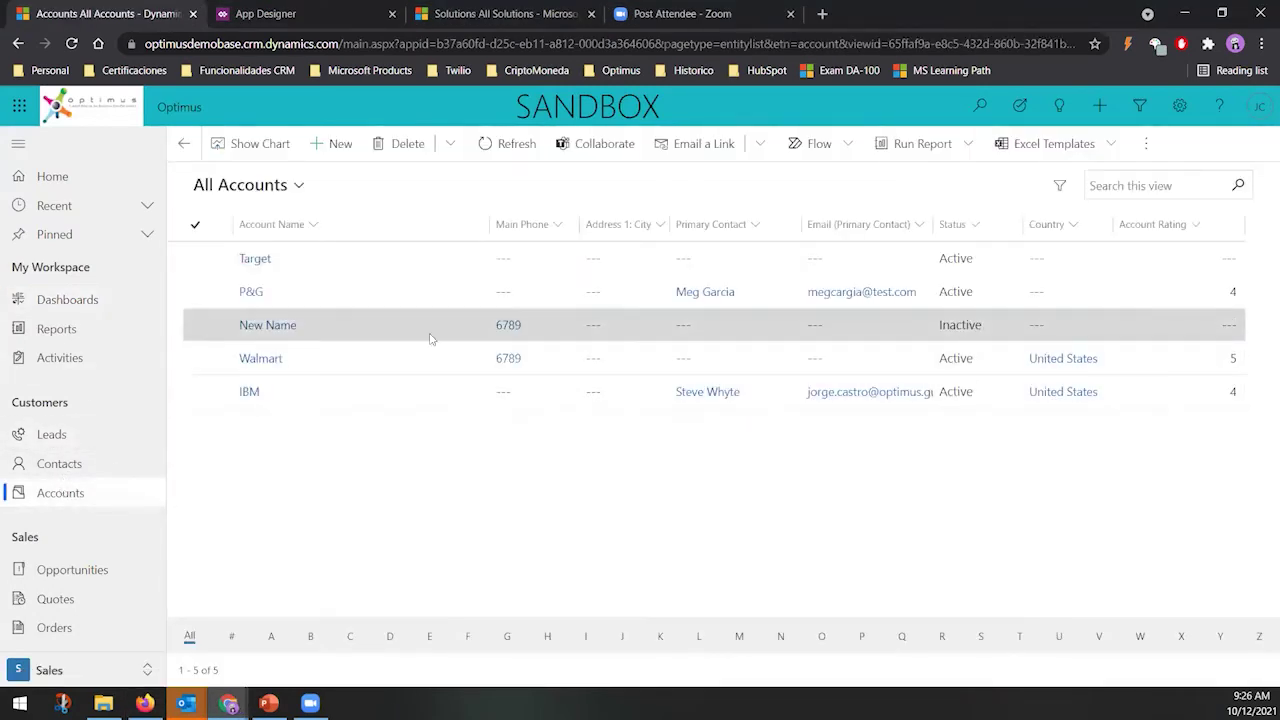
double_click(429, 332)
scroll(603, 514, "down", 5)
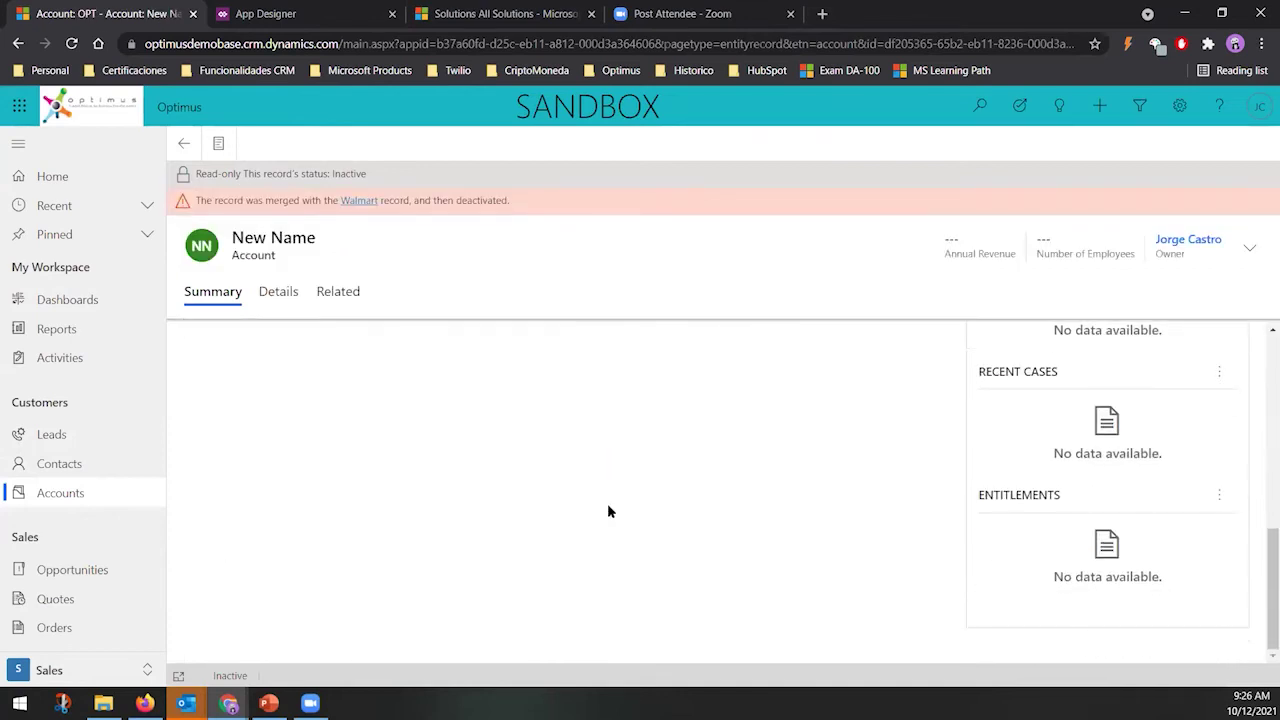
left_click(279, 292)
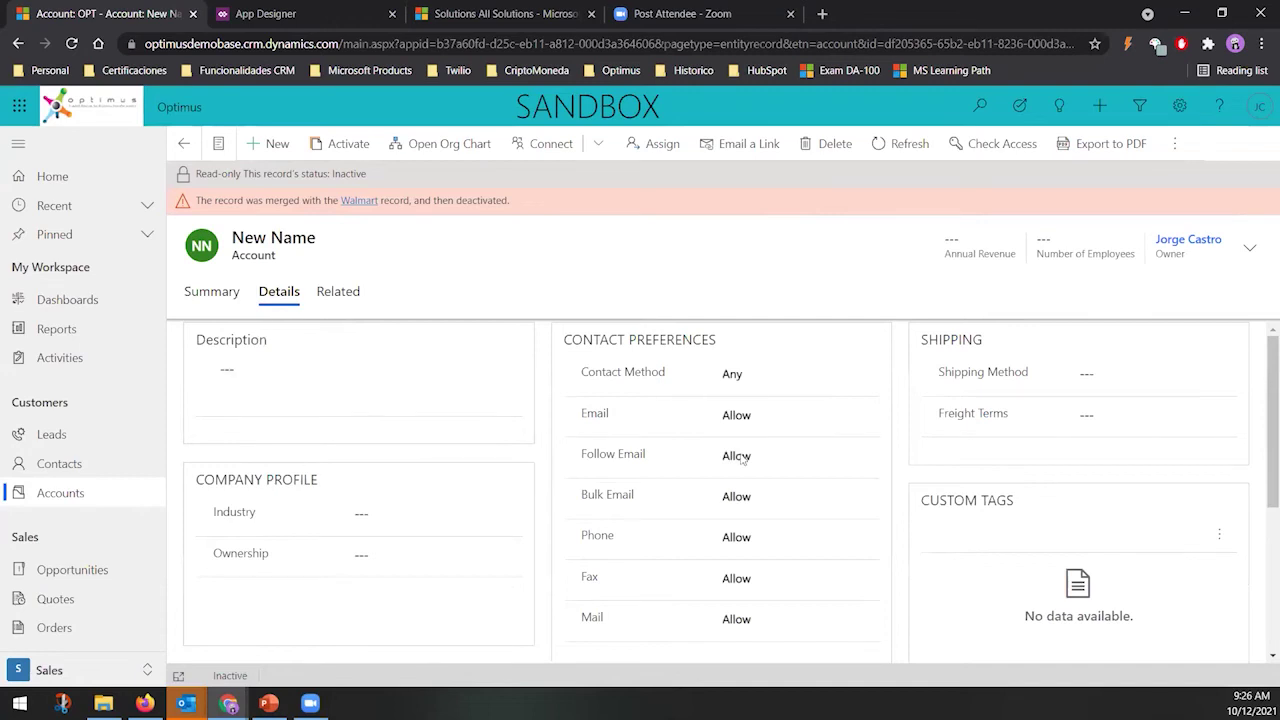
scroll(981, 520, "down", 1)
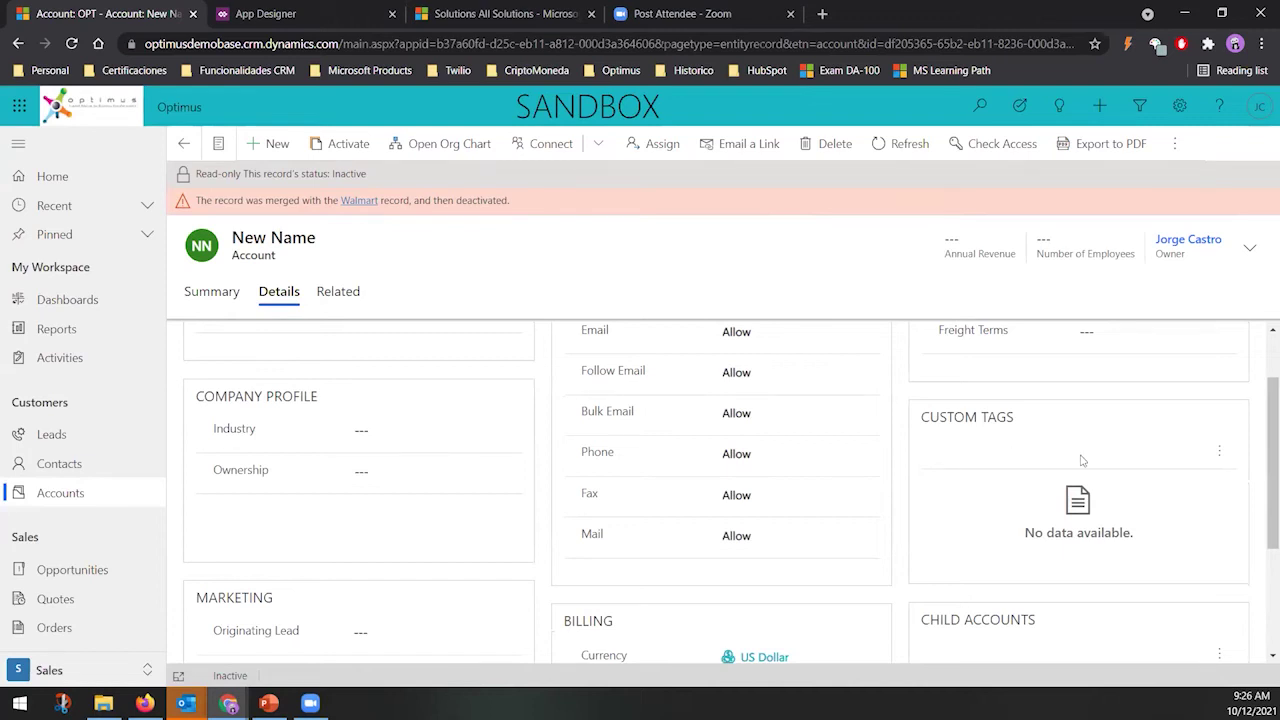
left_click(1219, 451)
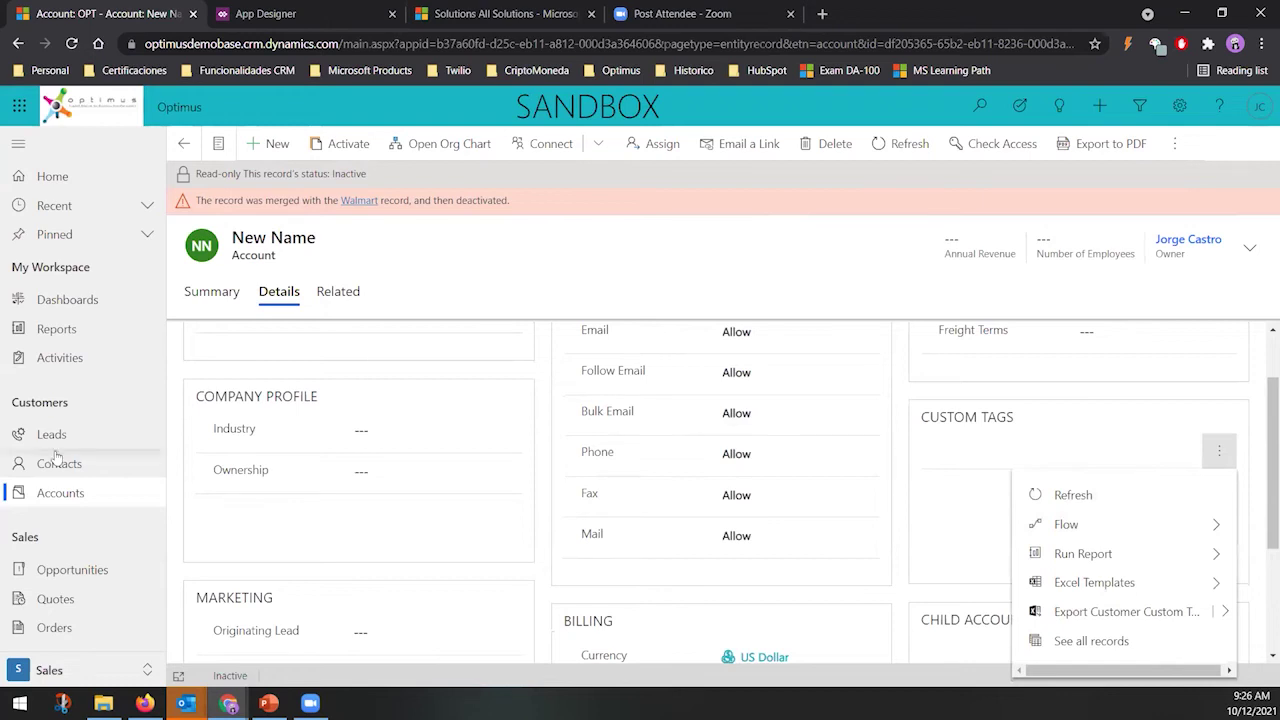
Open a blank customer custom tag form from the P&G account's details, and return to the account
left_click(55, 493)
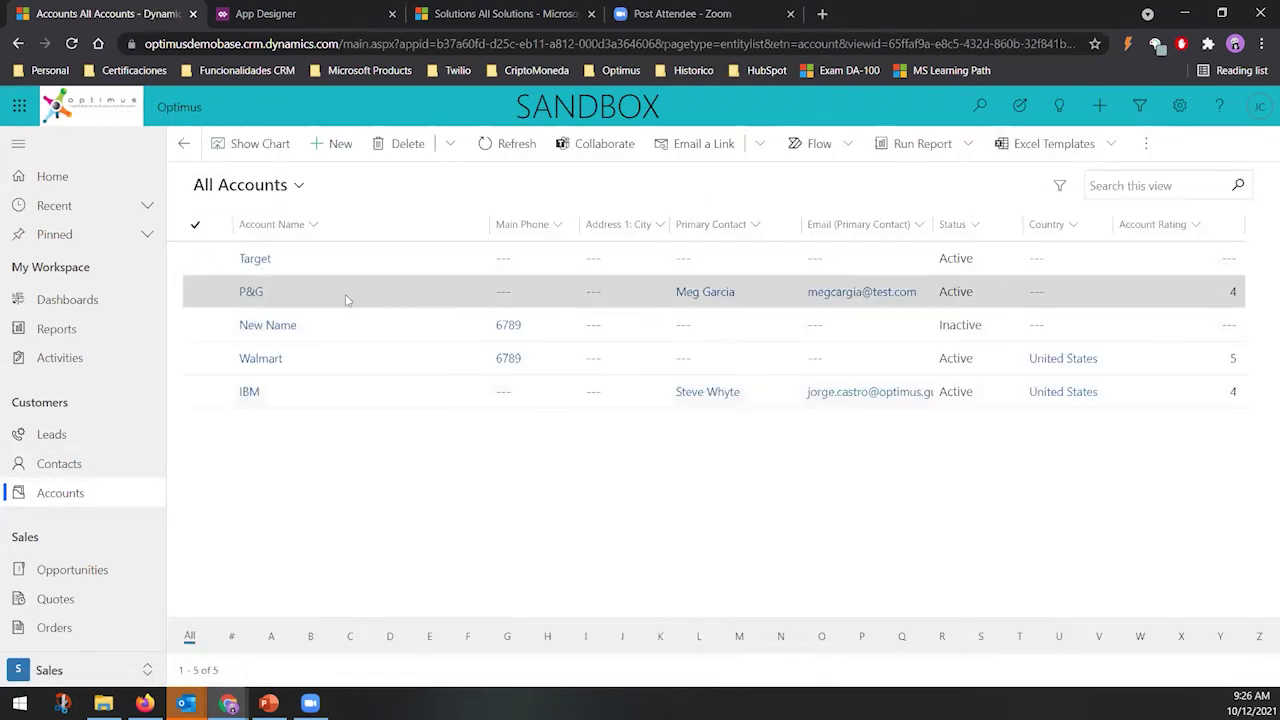
double_click(312, 336)
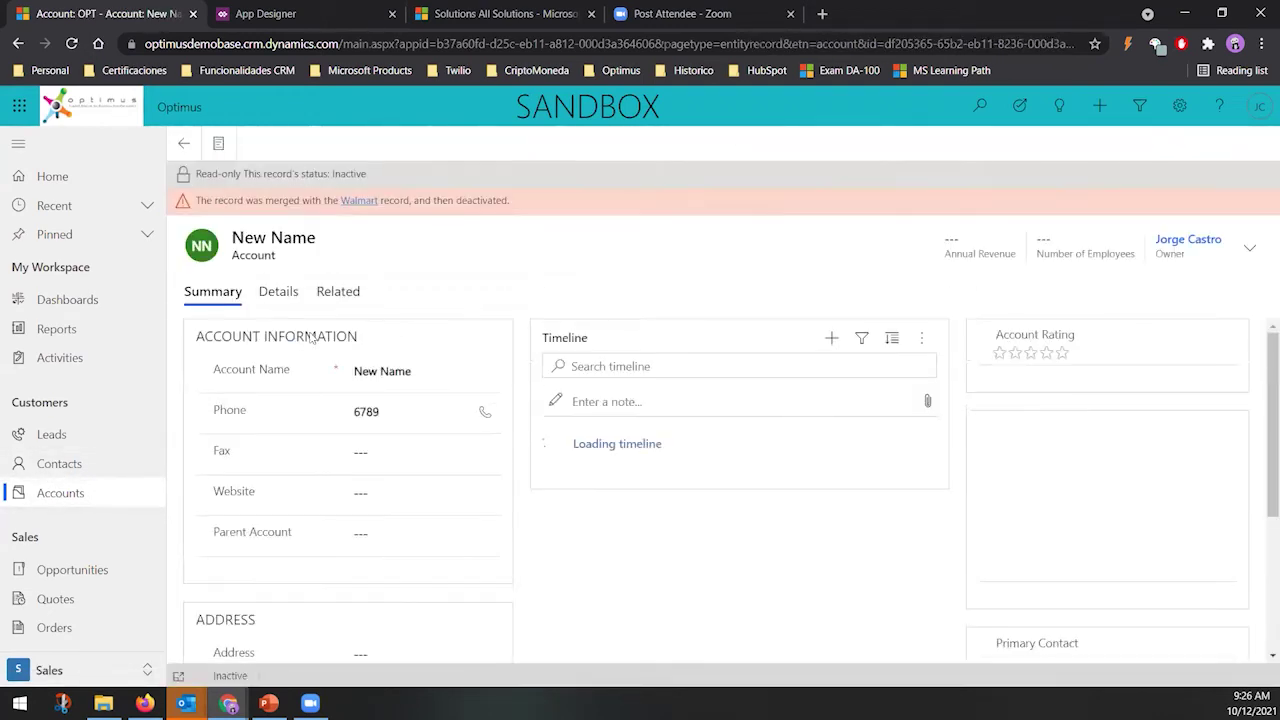
key("alt+Left")
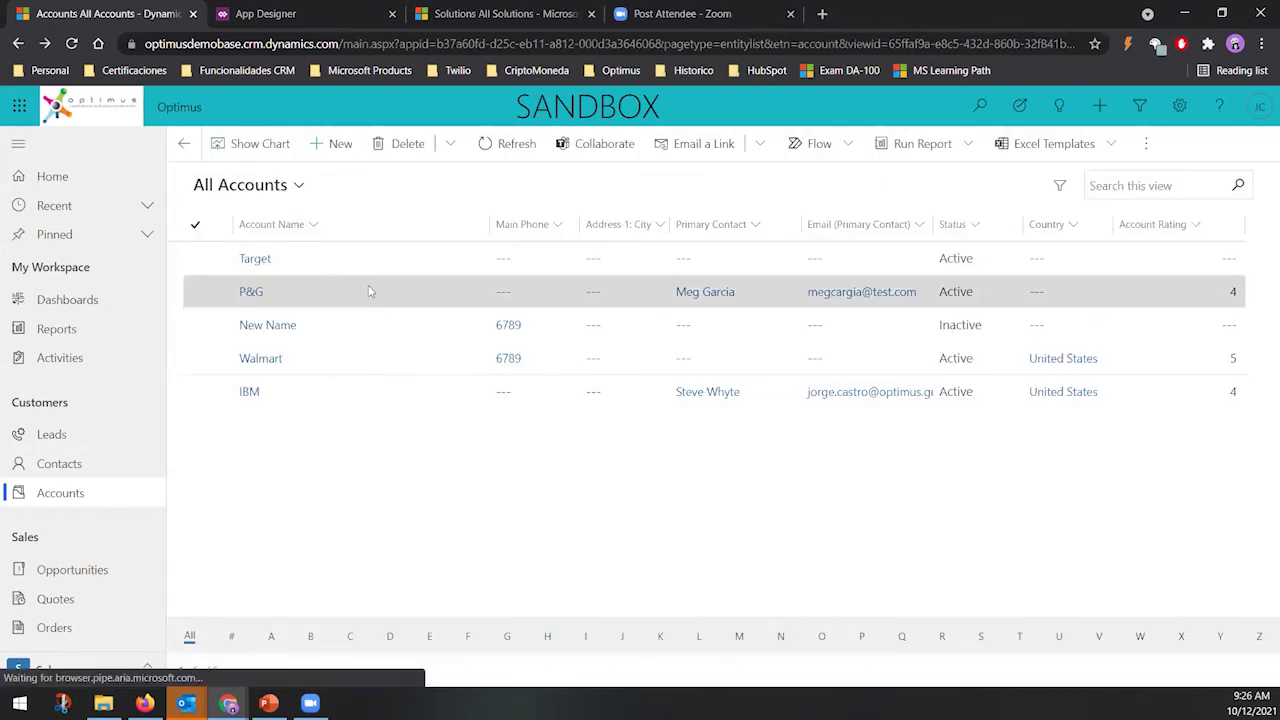
double_click(369, 291)
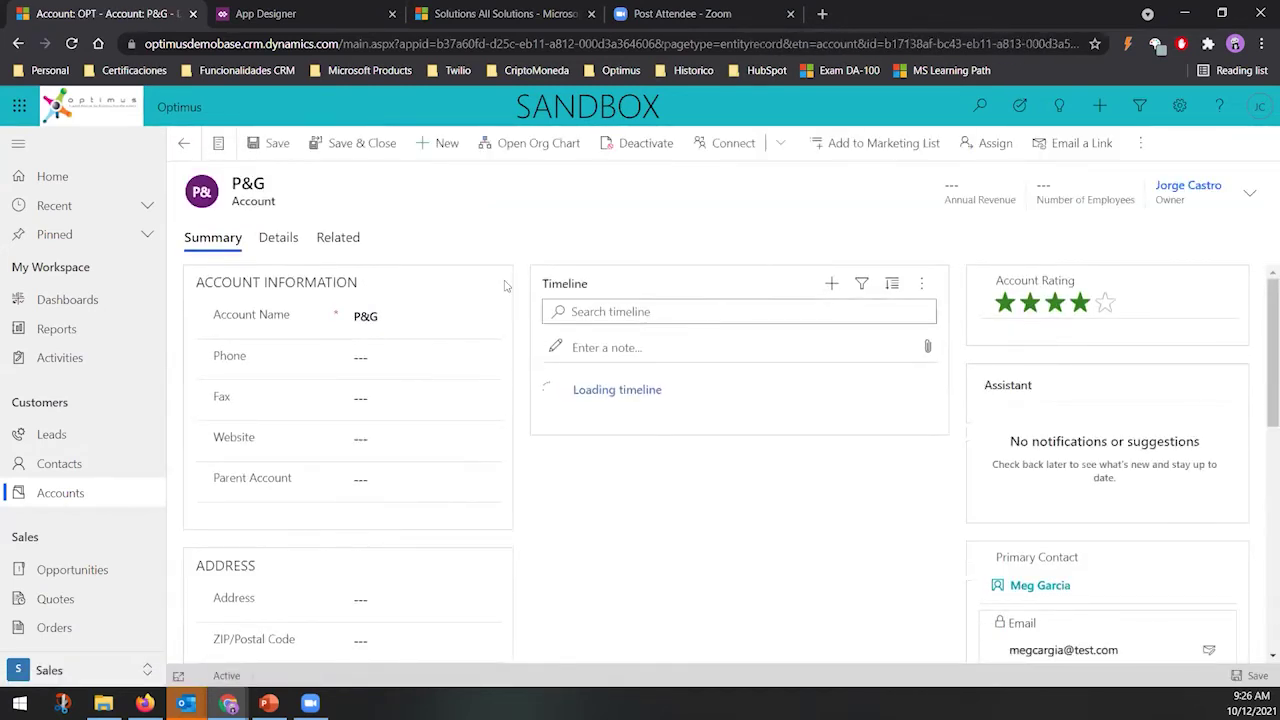
left_click(286, 246)
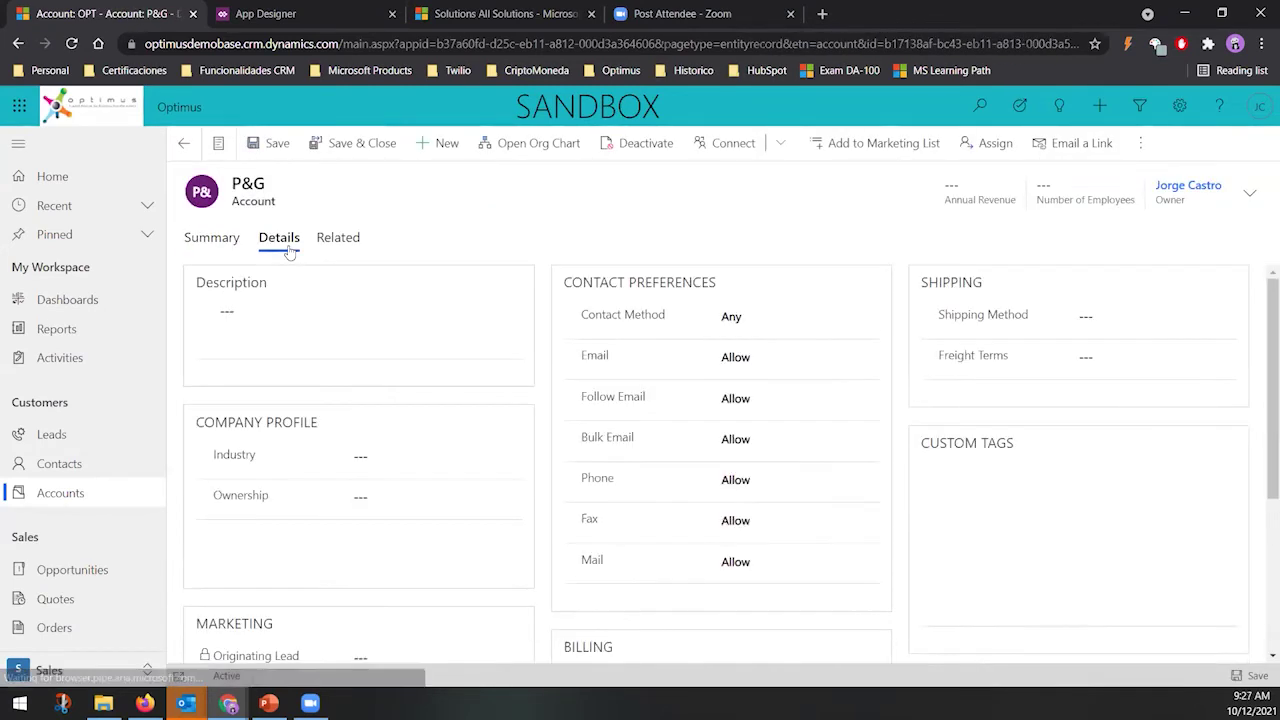
left_click(1219, 482)
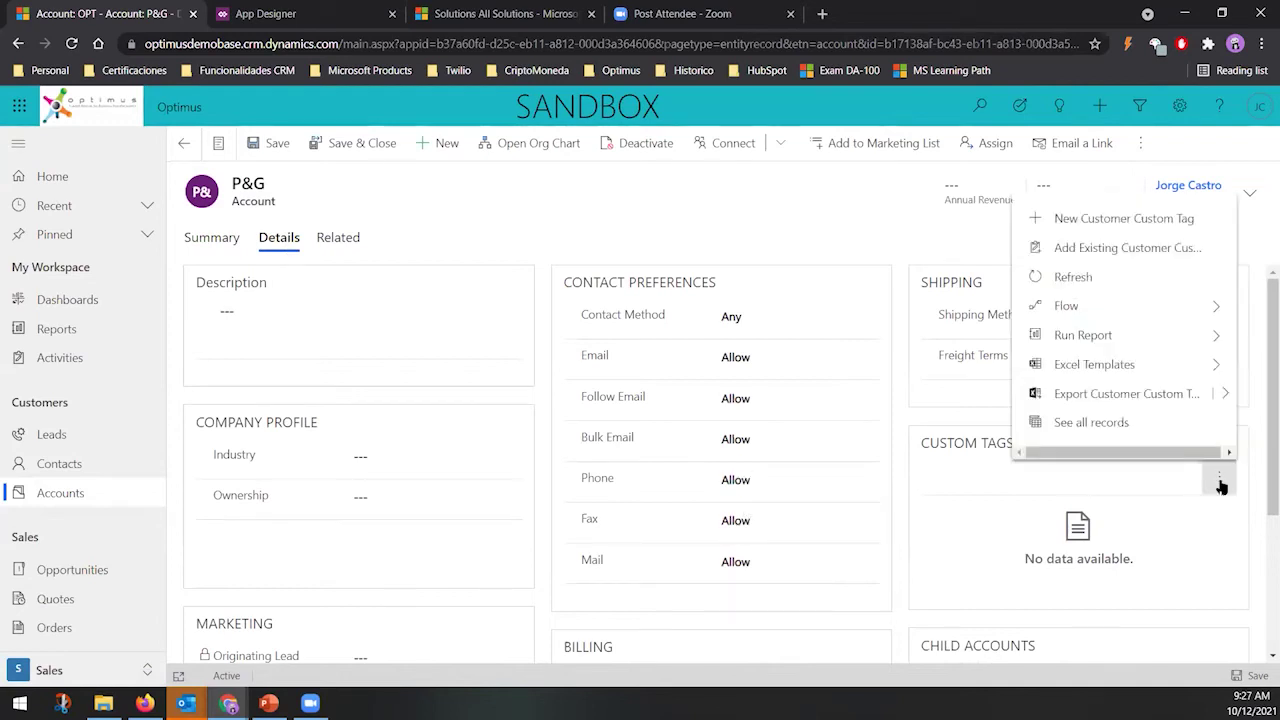
left_click(1124, 220)
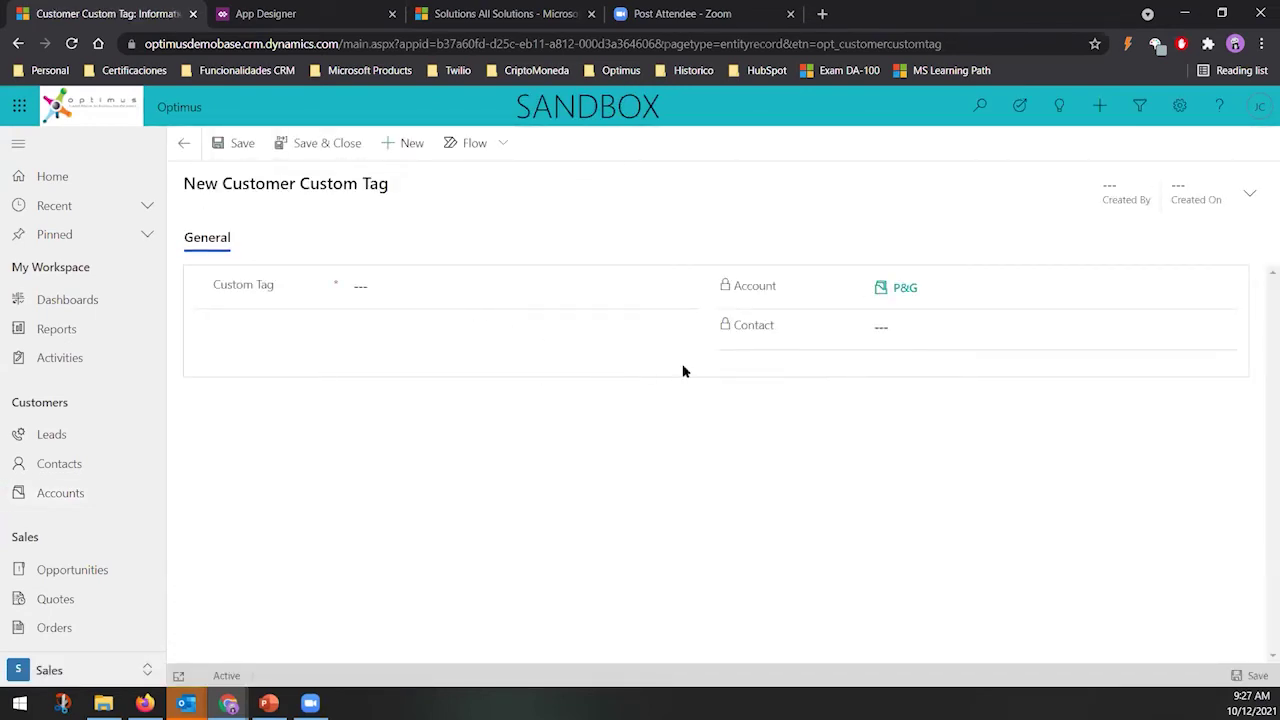
key("alt+Left")
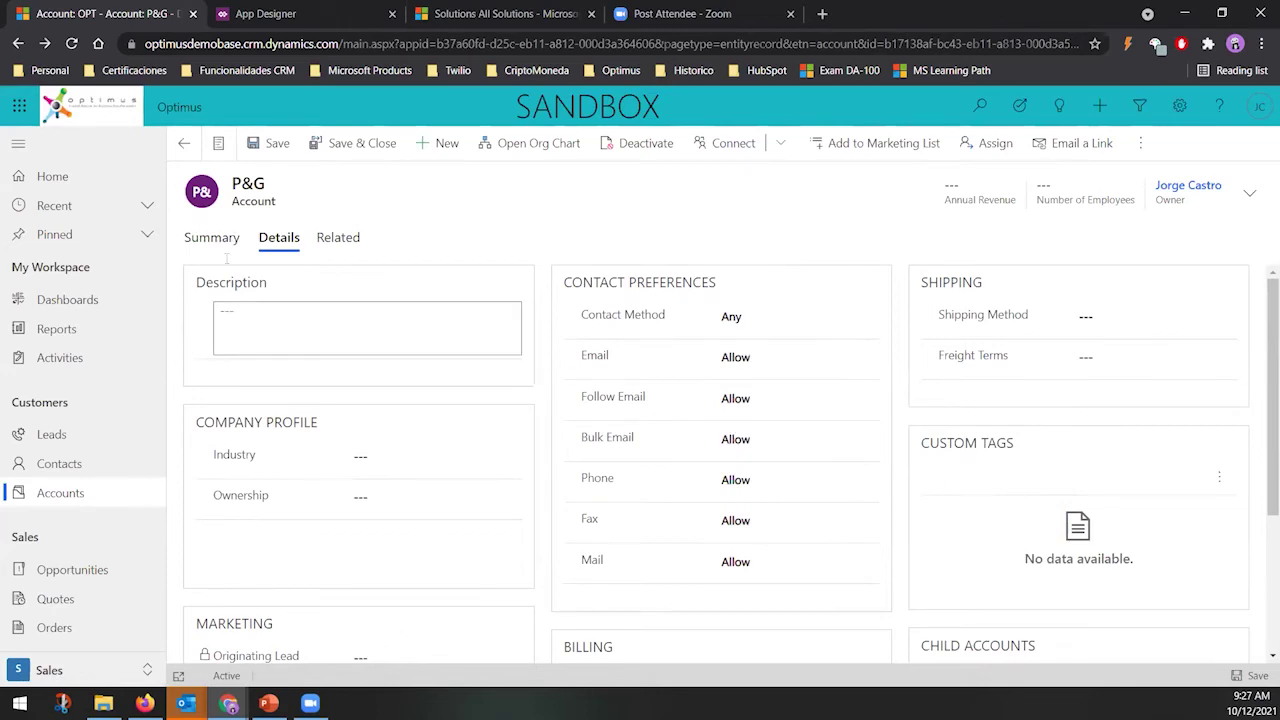
Compare the entities on the App Designer canvas with the Custom Tags commands in the P&G account's details
left_click(300, 13)
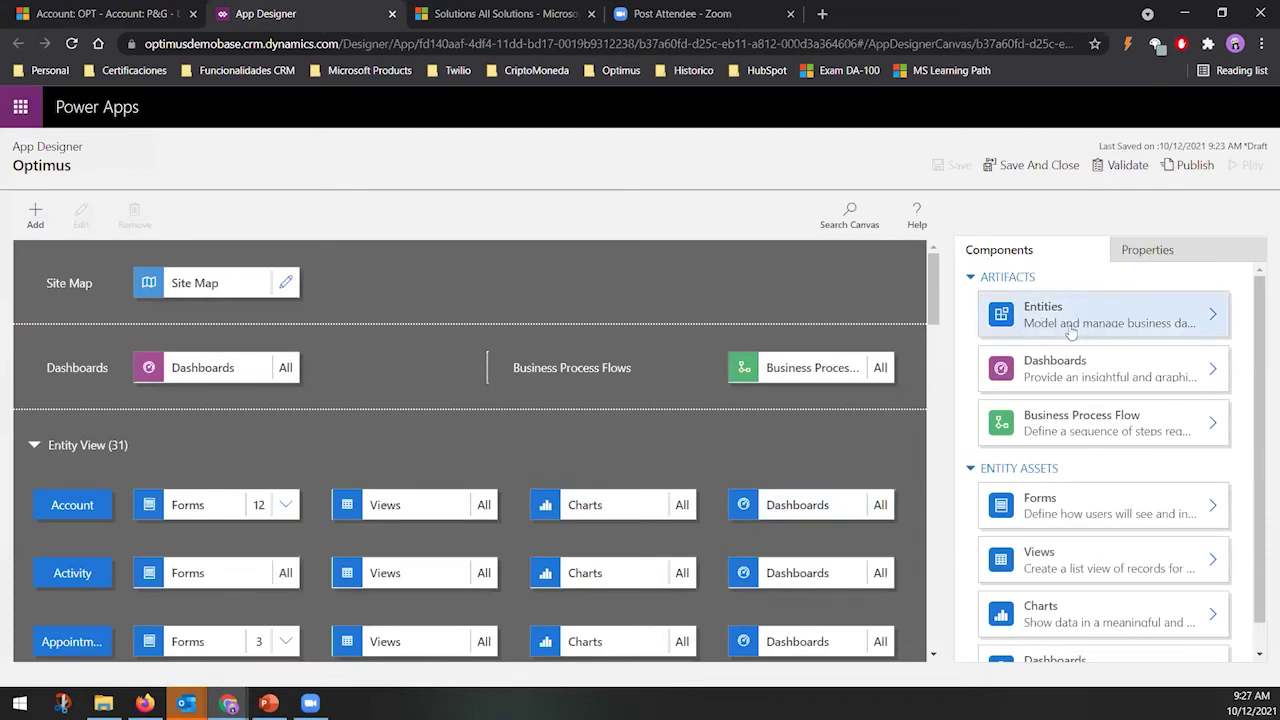
left_click_drag(935, 303, 947, 405)
scroll(467, 421, "down", 3)
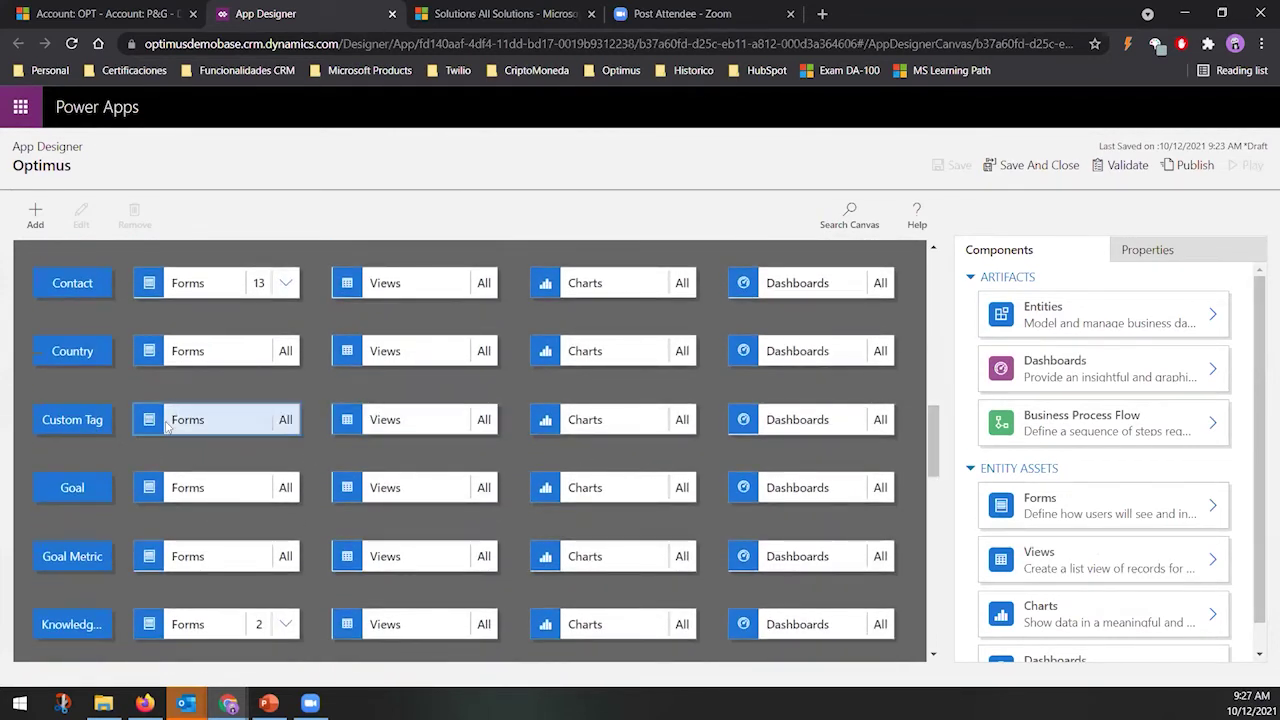
left_click(158, 14)
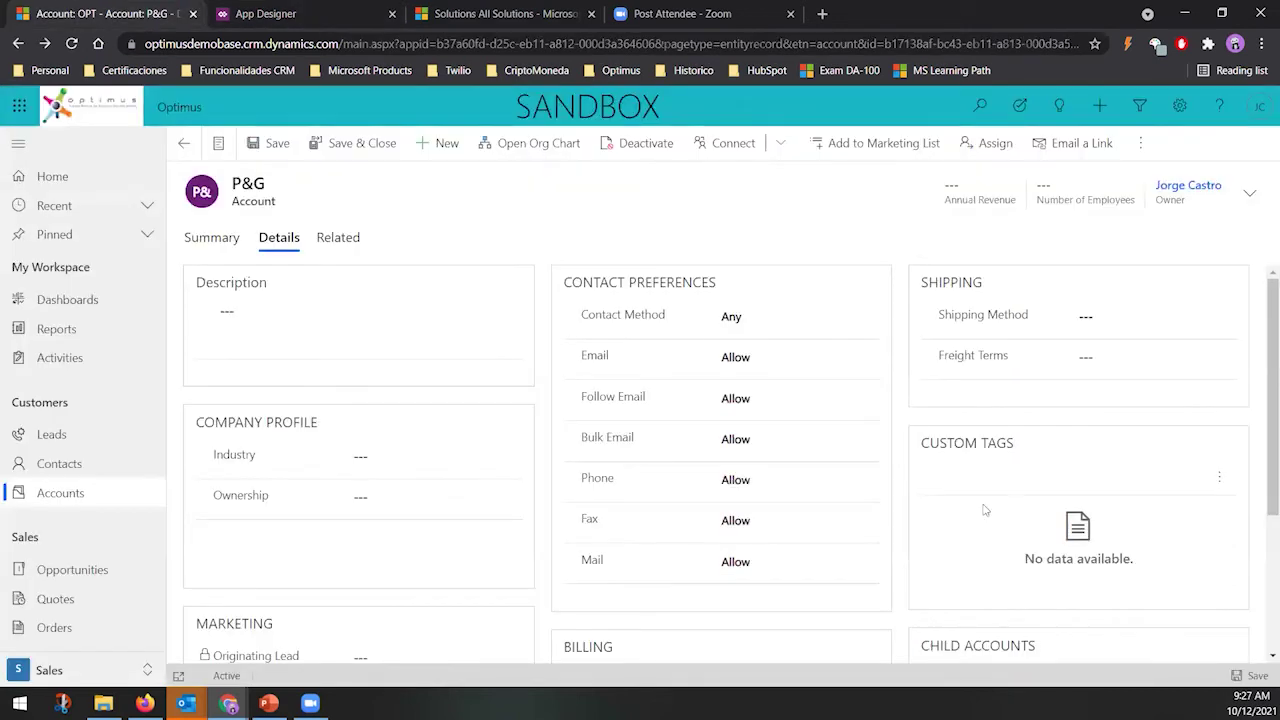
left_click(1218, 479)
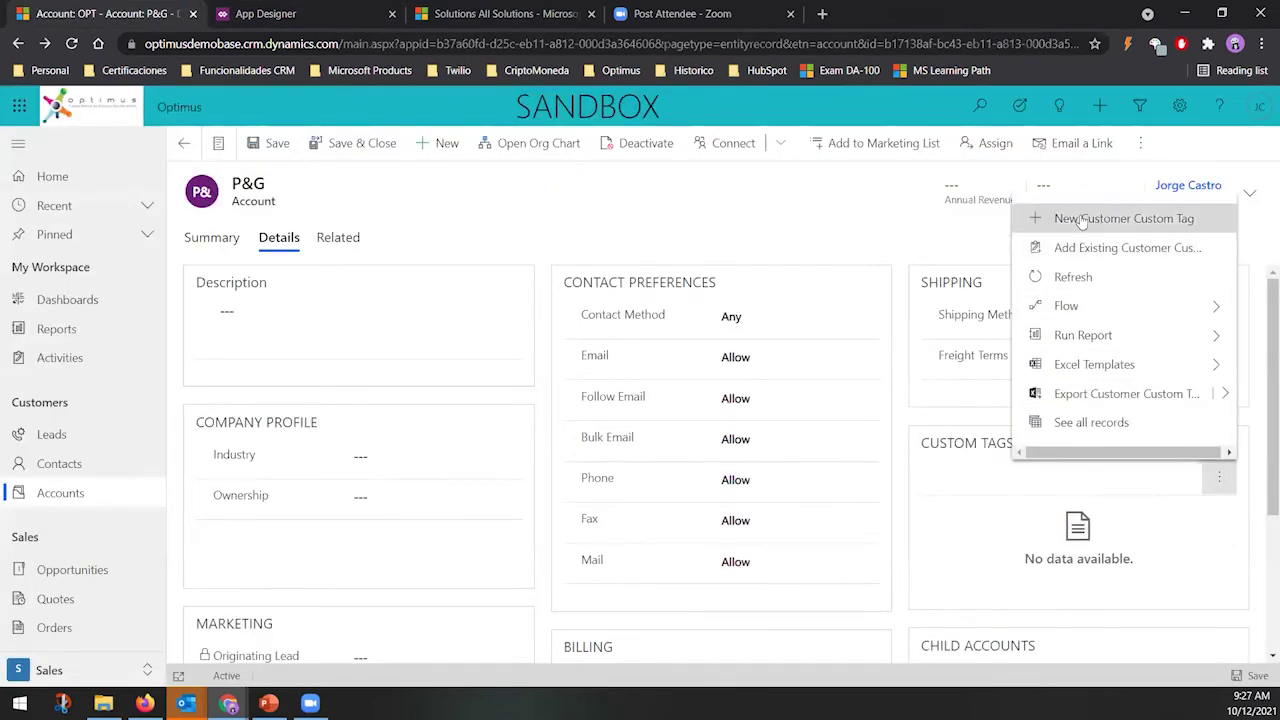
Return to the App Designer, search the entities for "custom" and add the Customer Custom Tag entity to the app
left_click(290, 15)
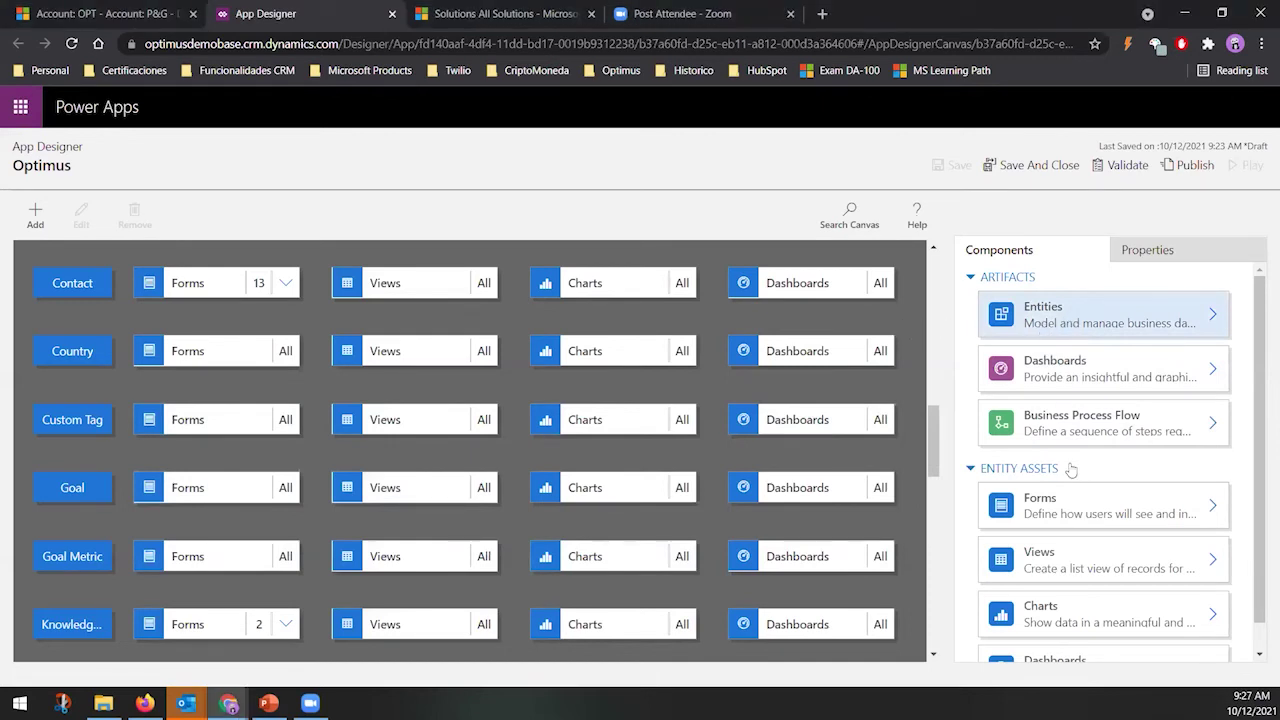
left_click(1055, 322)
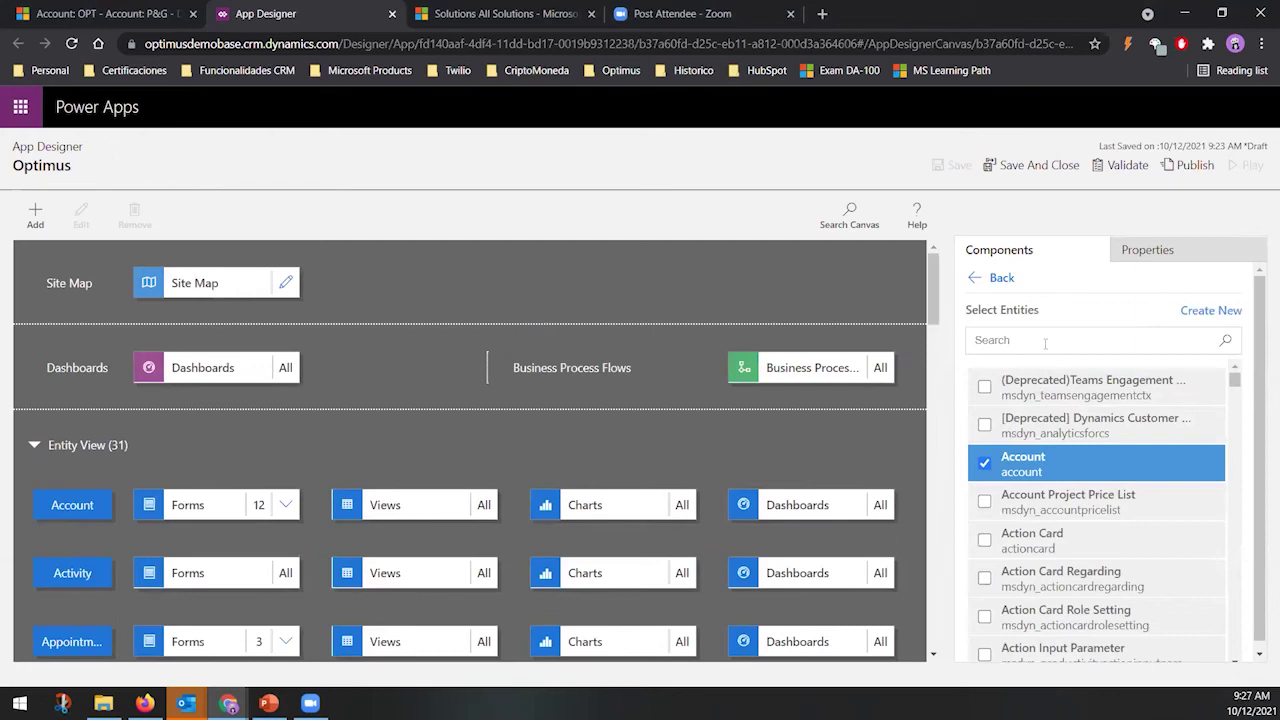
left_click(1056, 340)
type("custom")
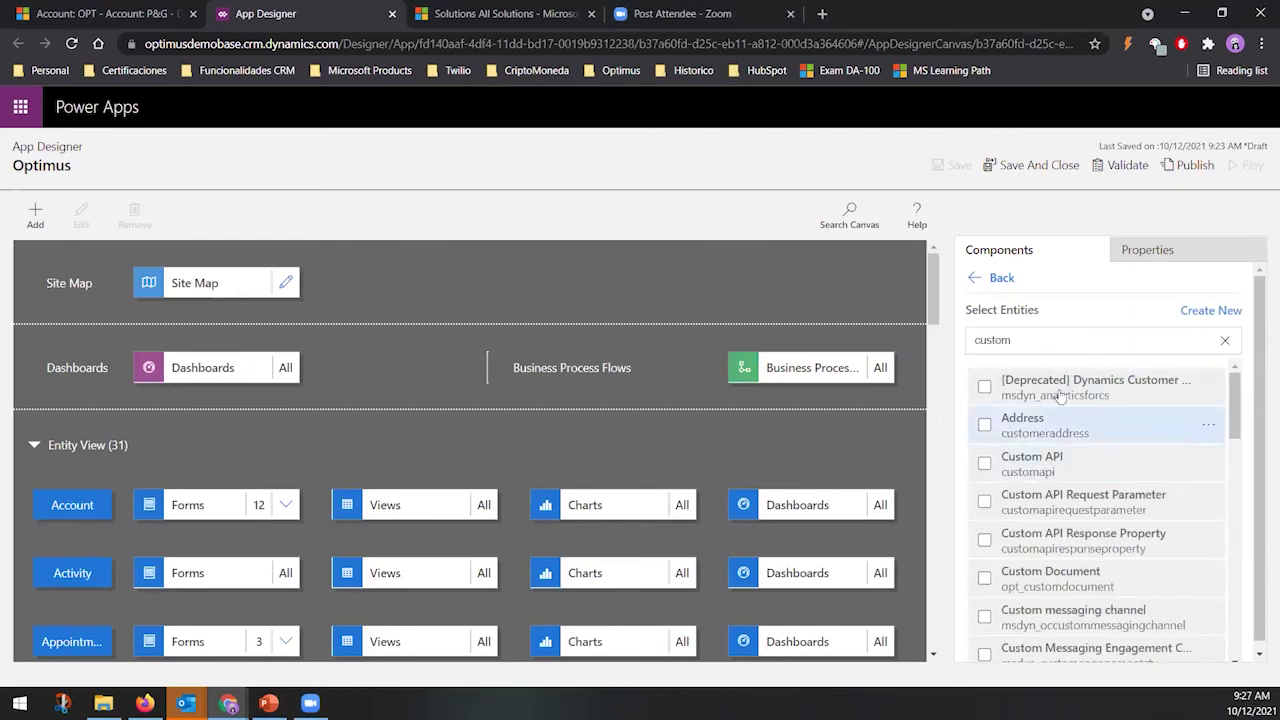
scroll(1137, 512, "down", 2)
left_click(1137, 512)
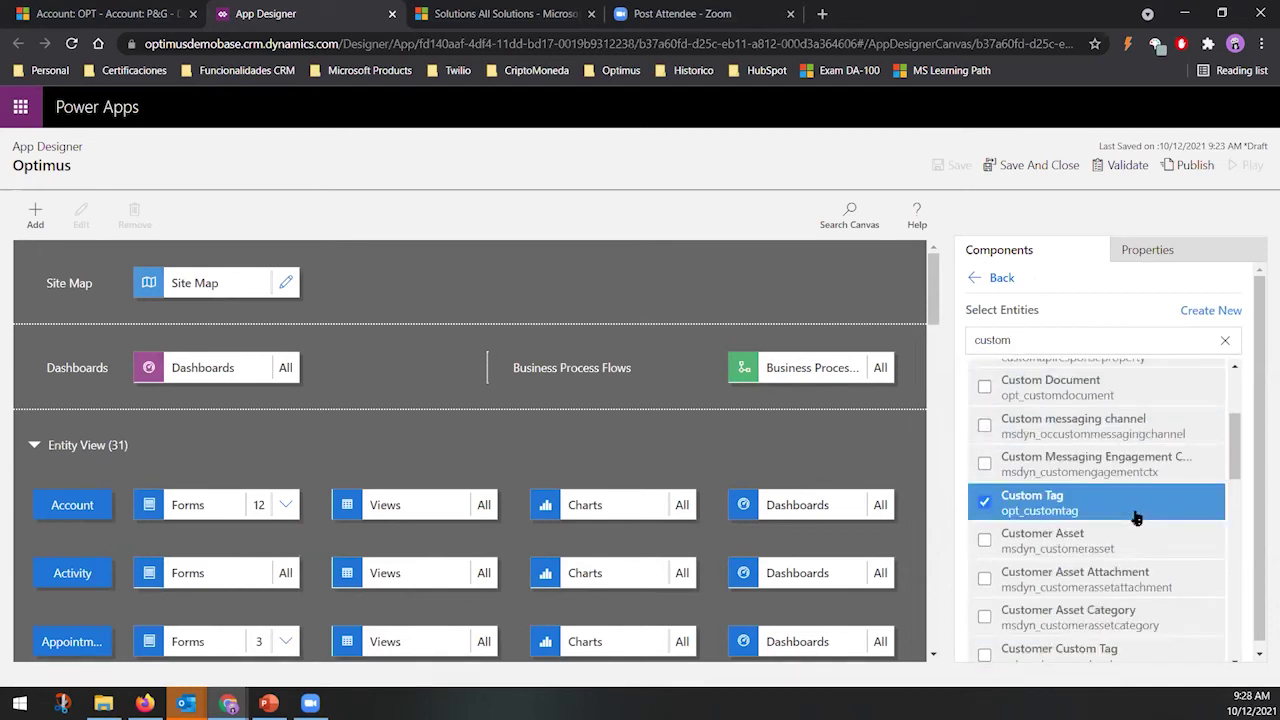
scroll(1137, 512, "down", 1)
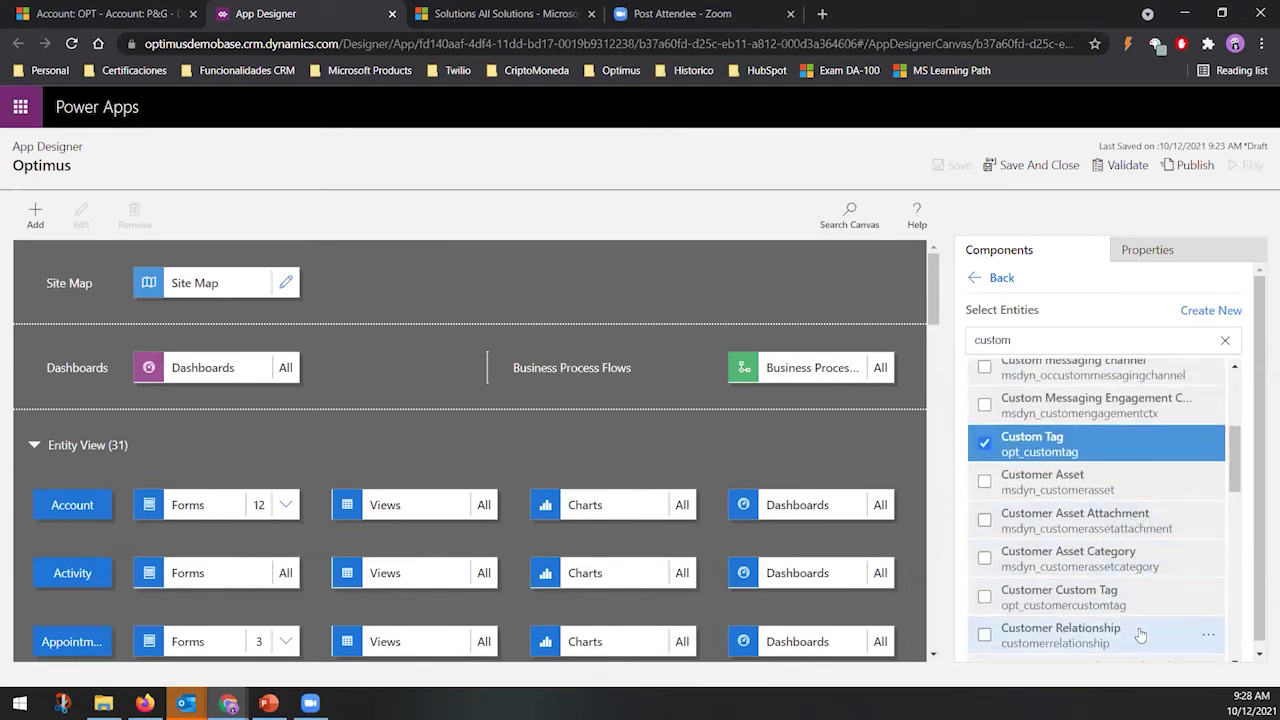
left_click(985, 597)
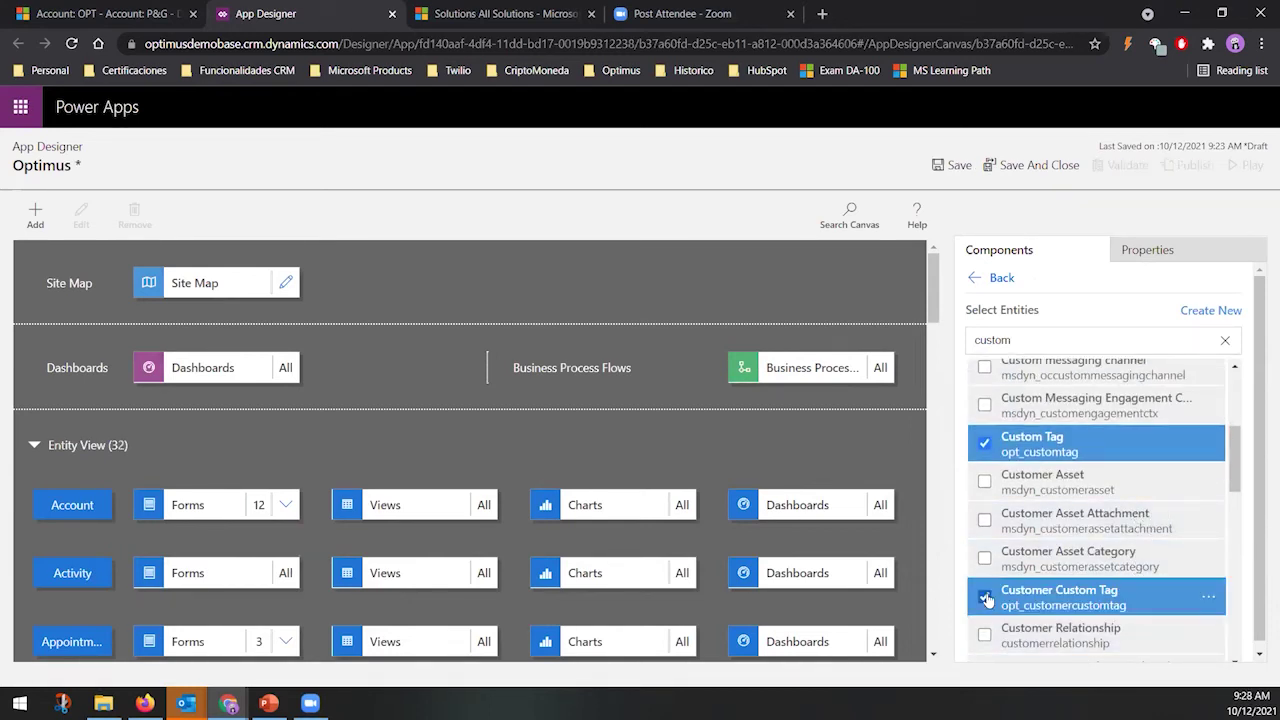
scroll(935, 303, "down", 4)
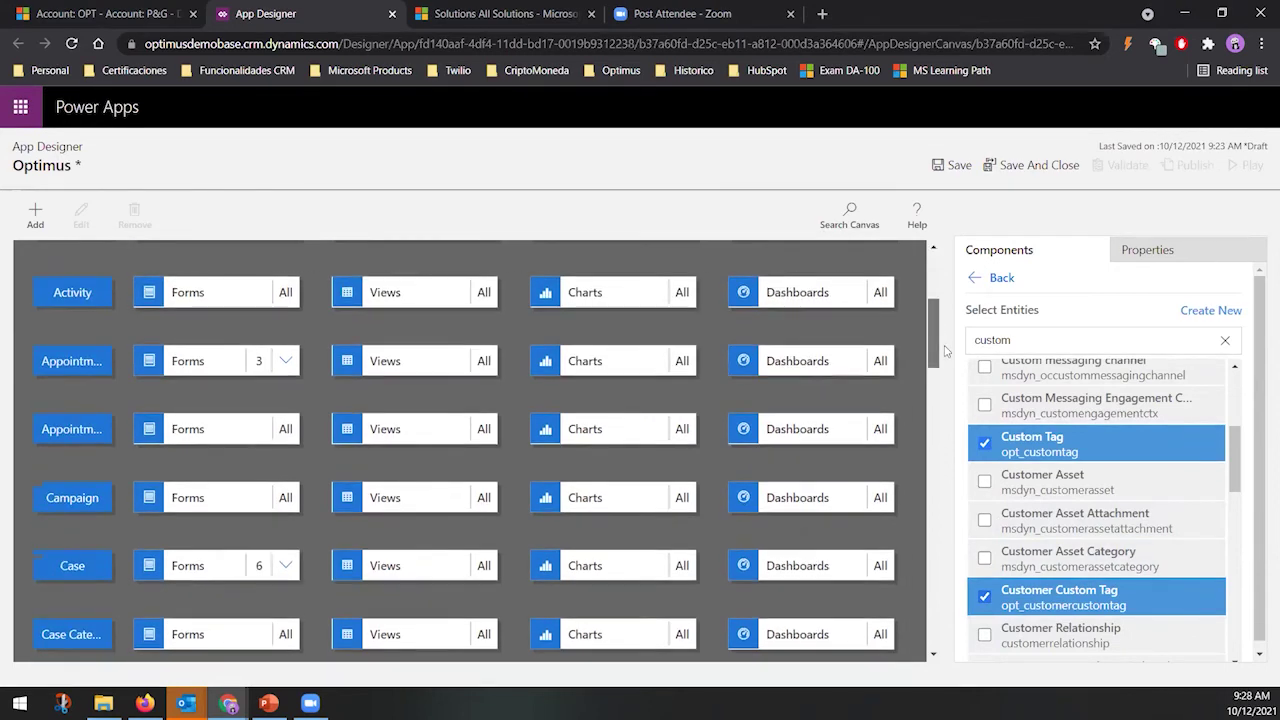
Save and publish the Optimus app, and return to the P&G account in the running app
left_click(952, 166)
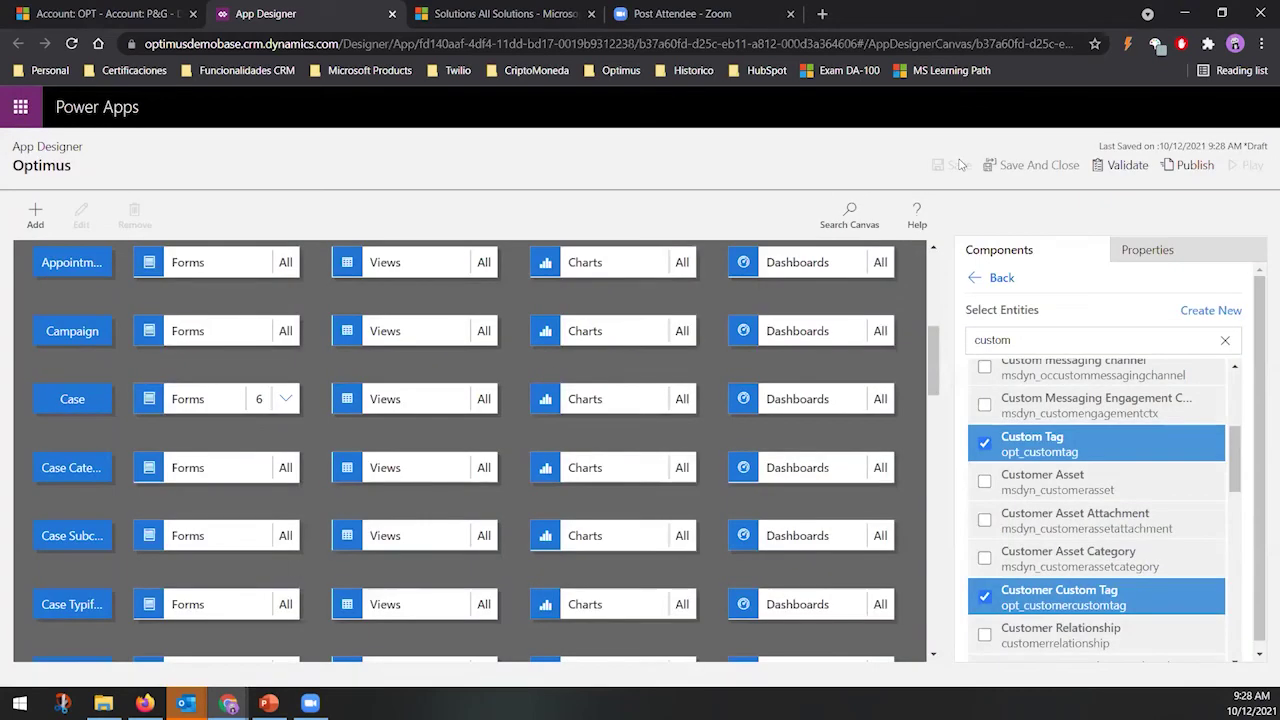
left_click(1188, 166)
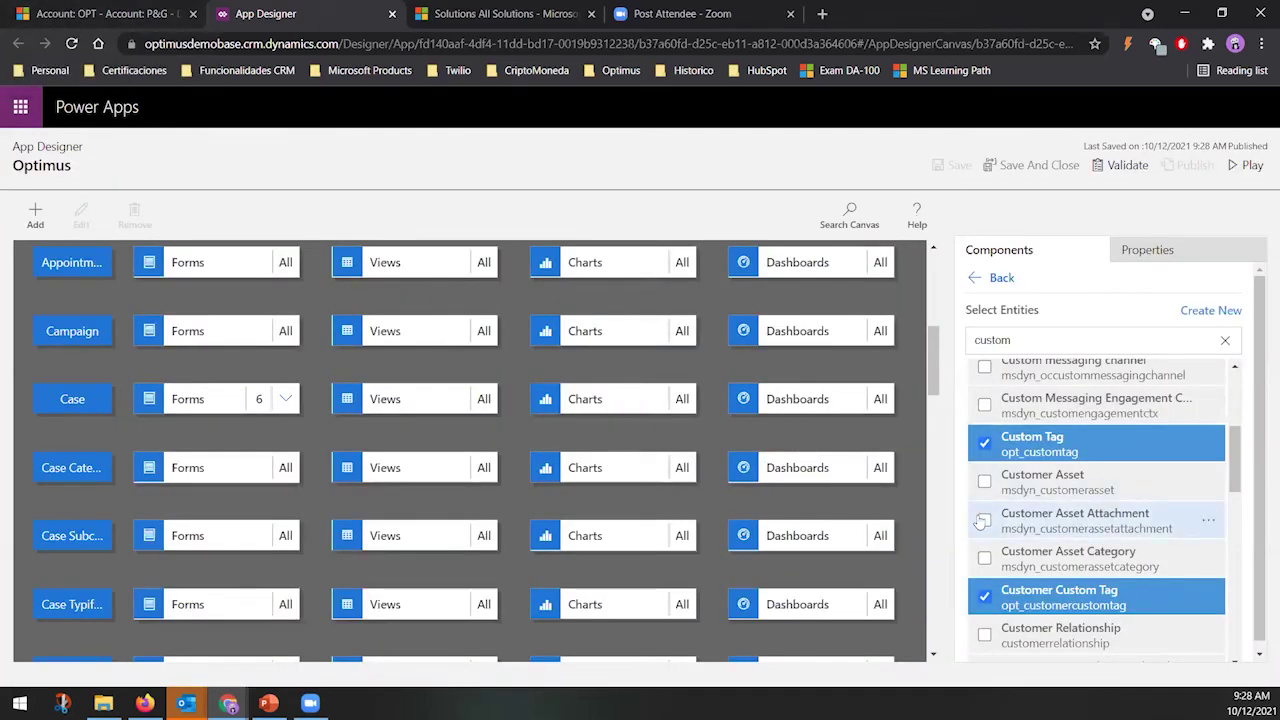
left_click(135, 17)
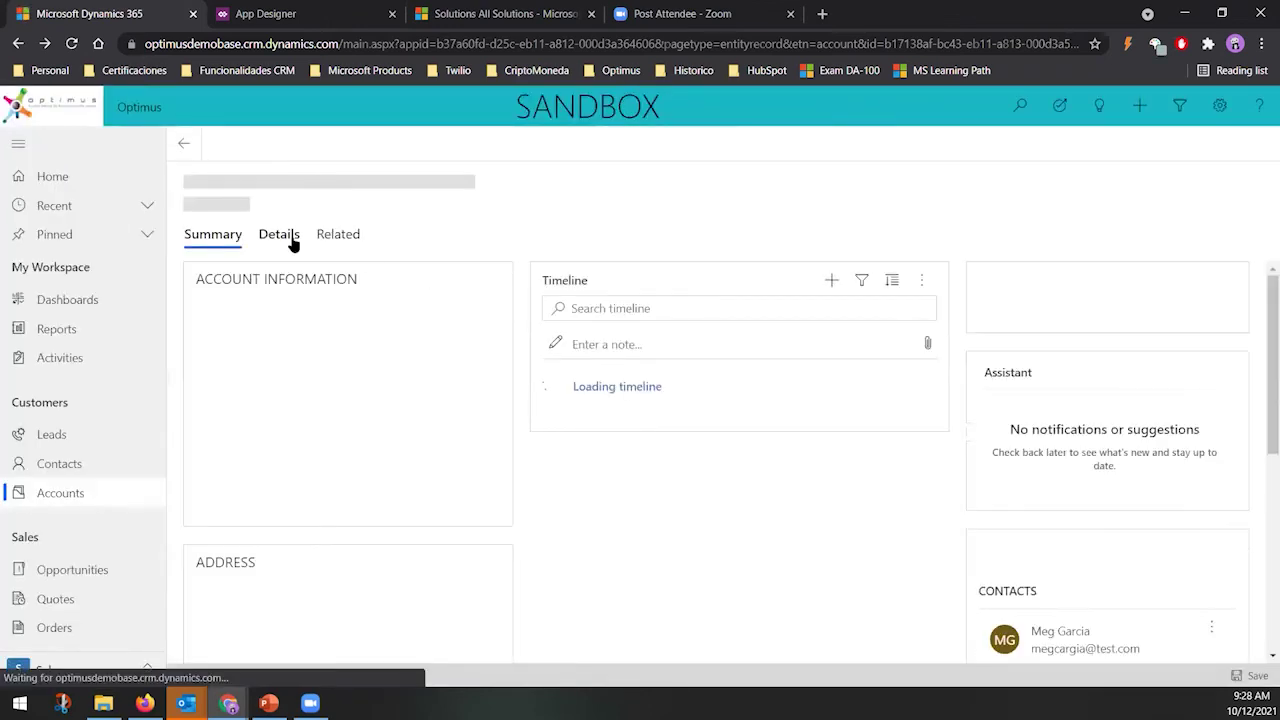
Open the quick create form for a new customer custom tag from the P&G account's details, and cancel it
left_click(290, 239)
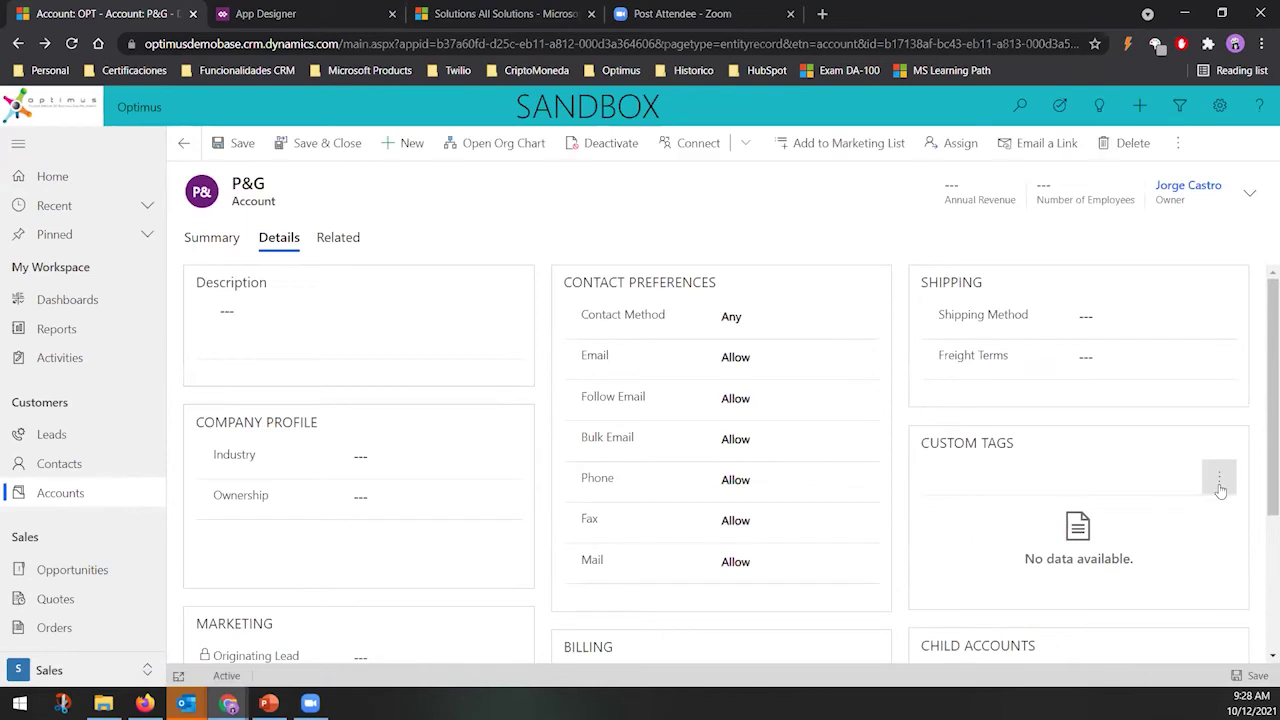
left_click(1220, 488)
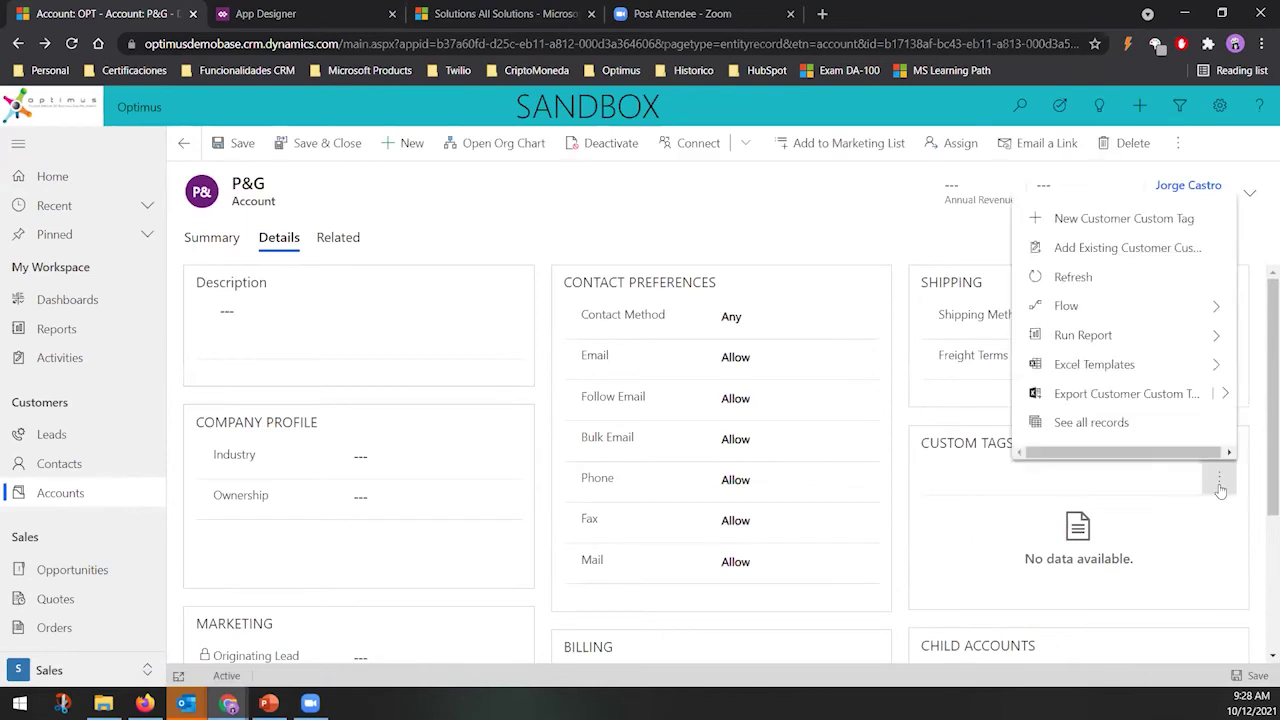
left_click(1110, 218)
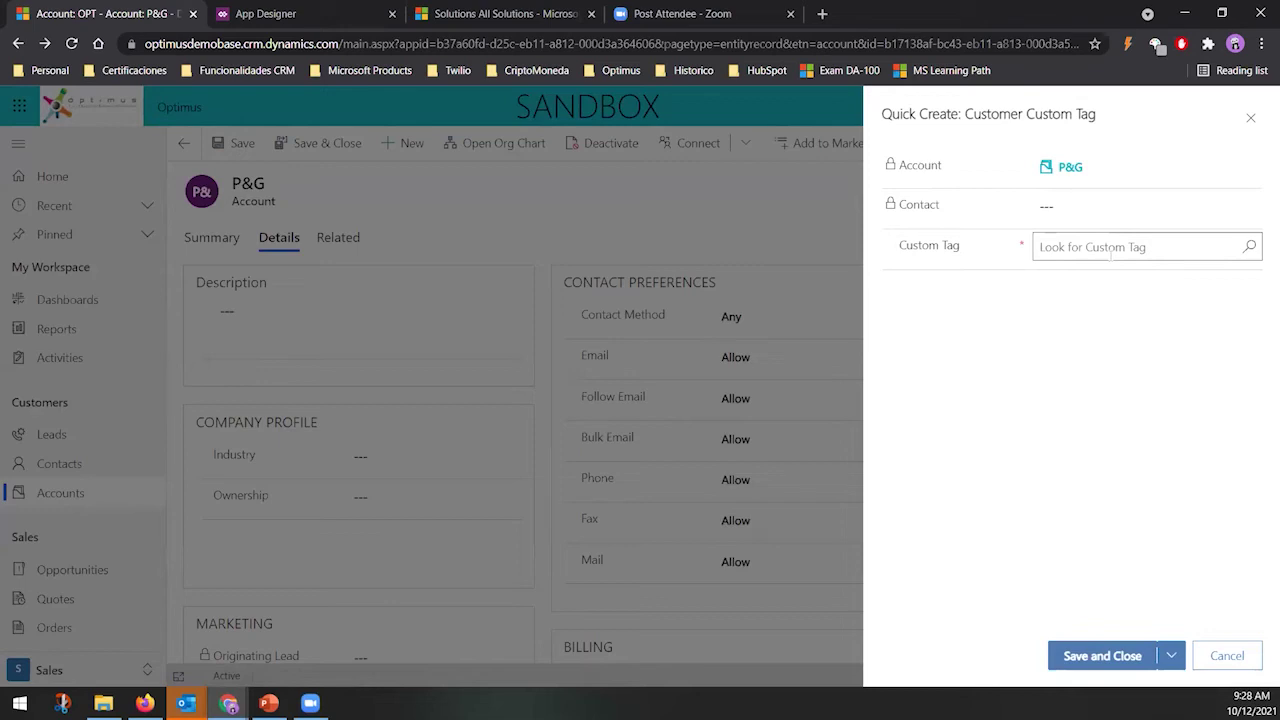
left_click(1227, 655)
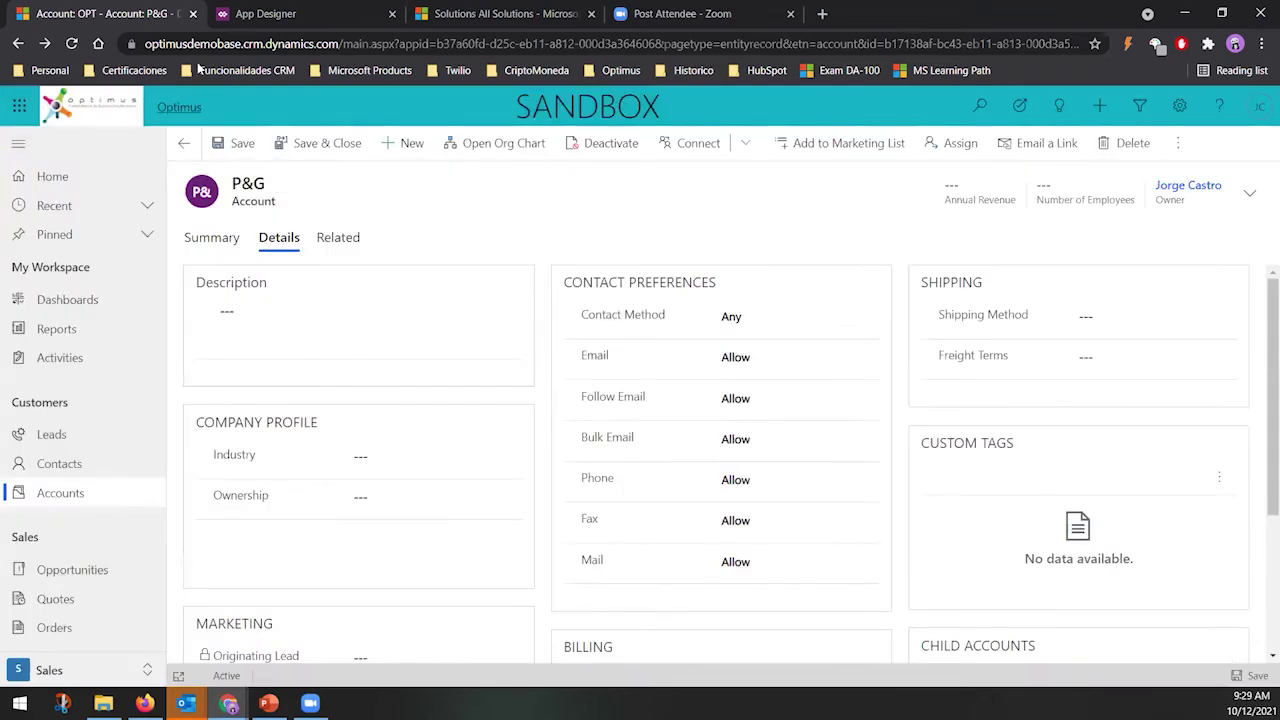
Switch to PowerPoint, present the slides with presenter view and slide show swapped, advance to the "Validate your app" slide, and end the show
left_click(266, 16)
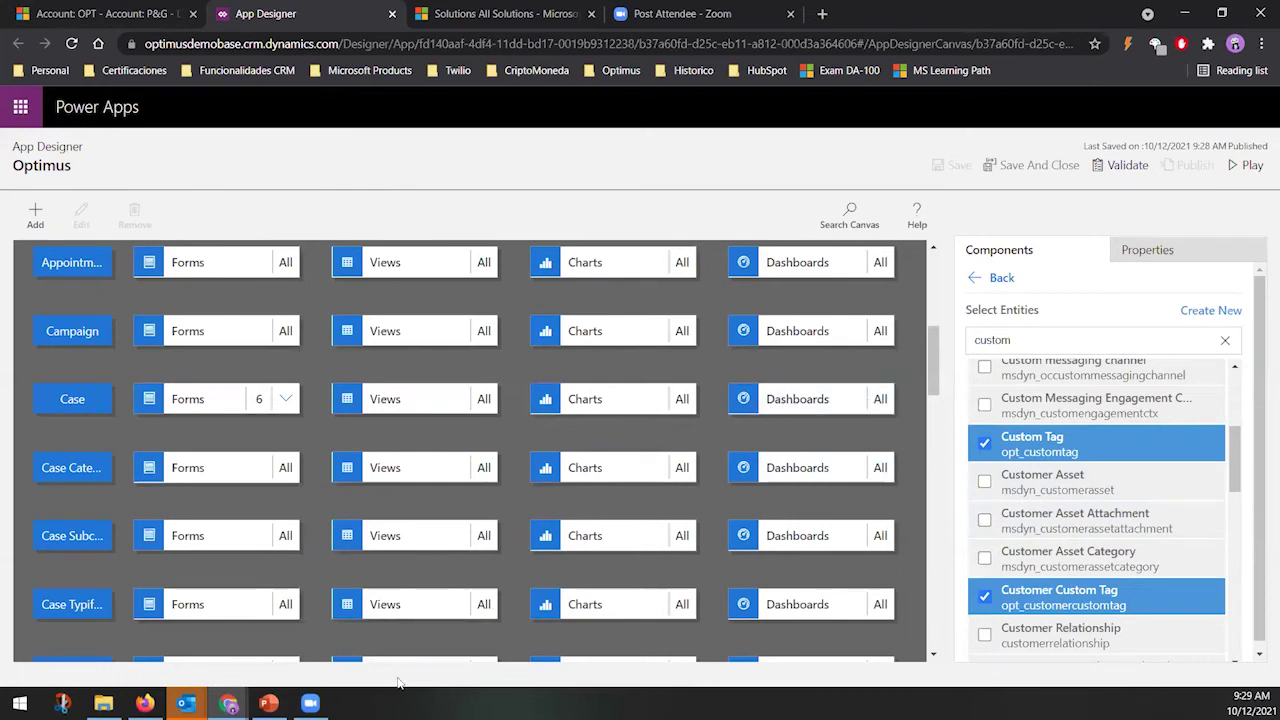
left_click(268, 703)
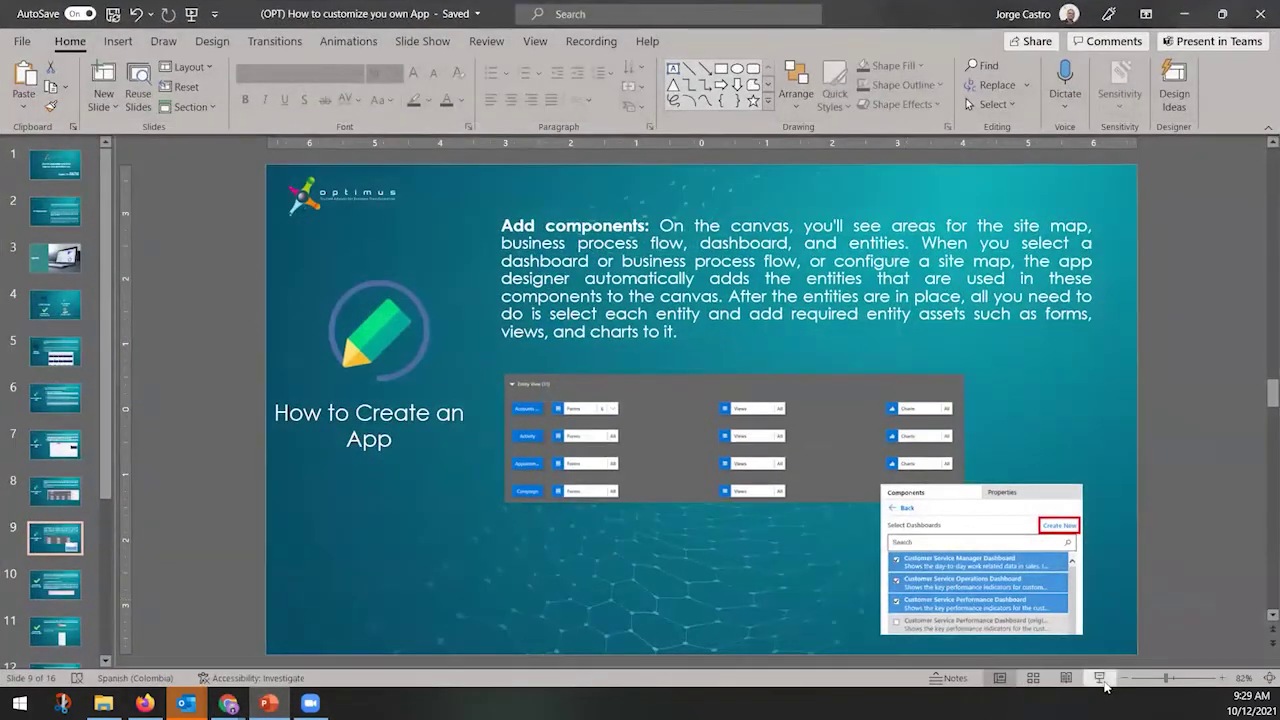
left_click(1100, 682)
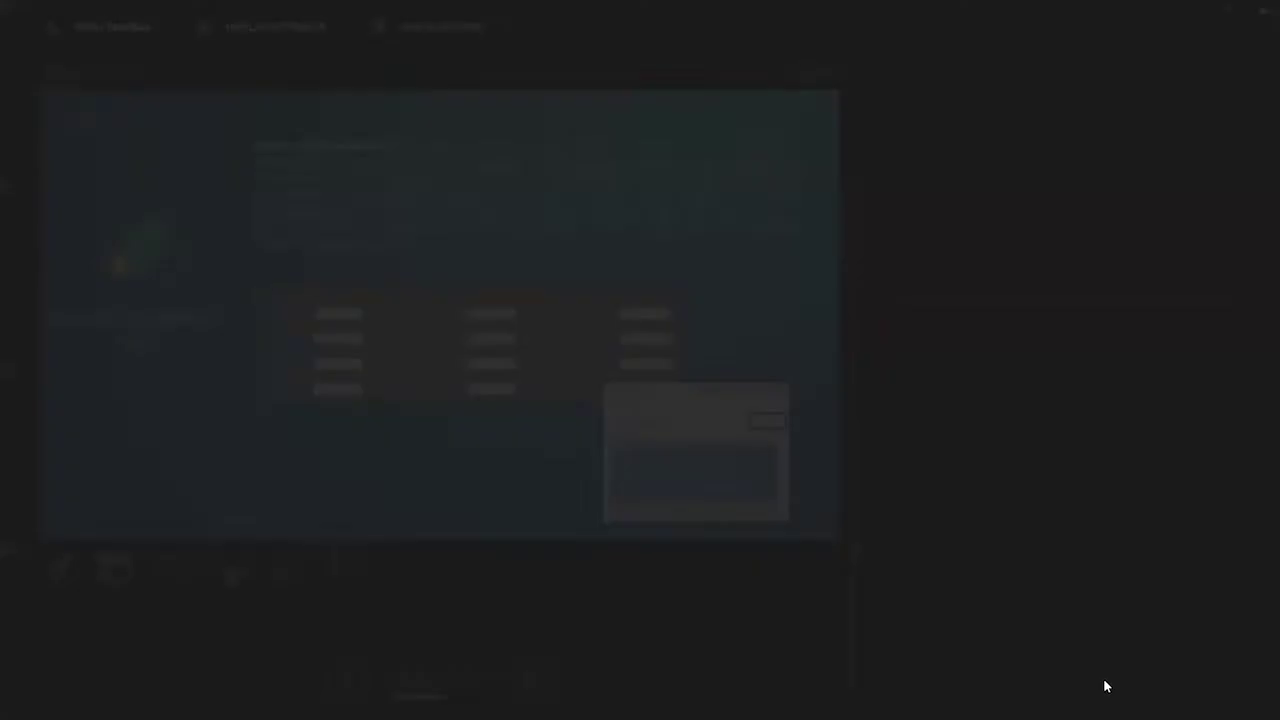
left_click(274, 32)
left_click(280, 58)
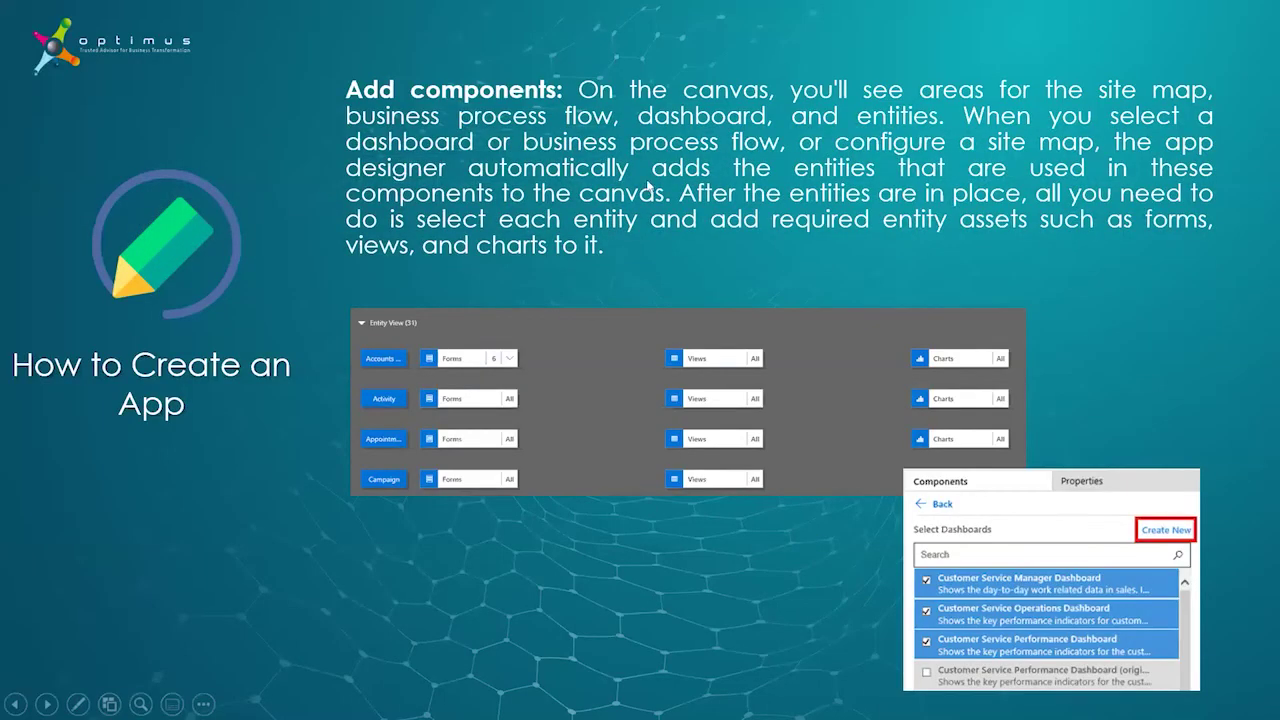
left_click(1133, 367)
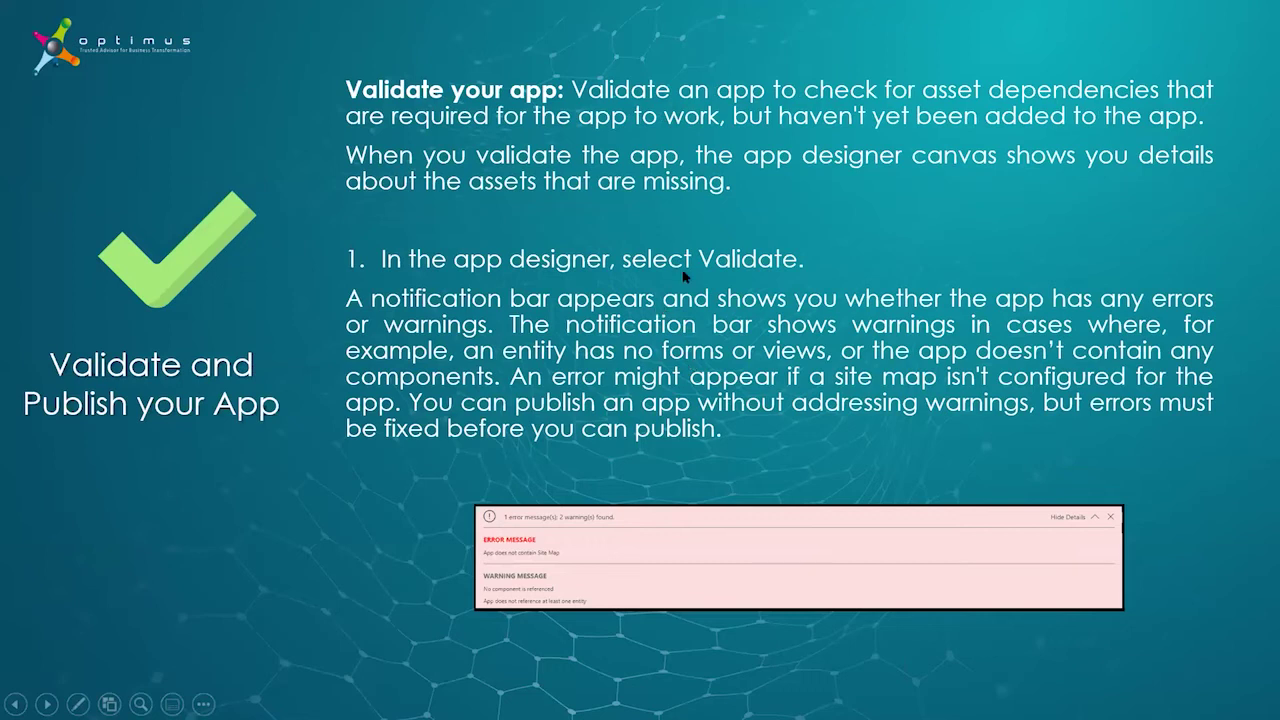
key("Escape")
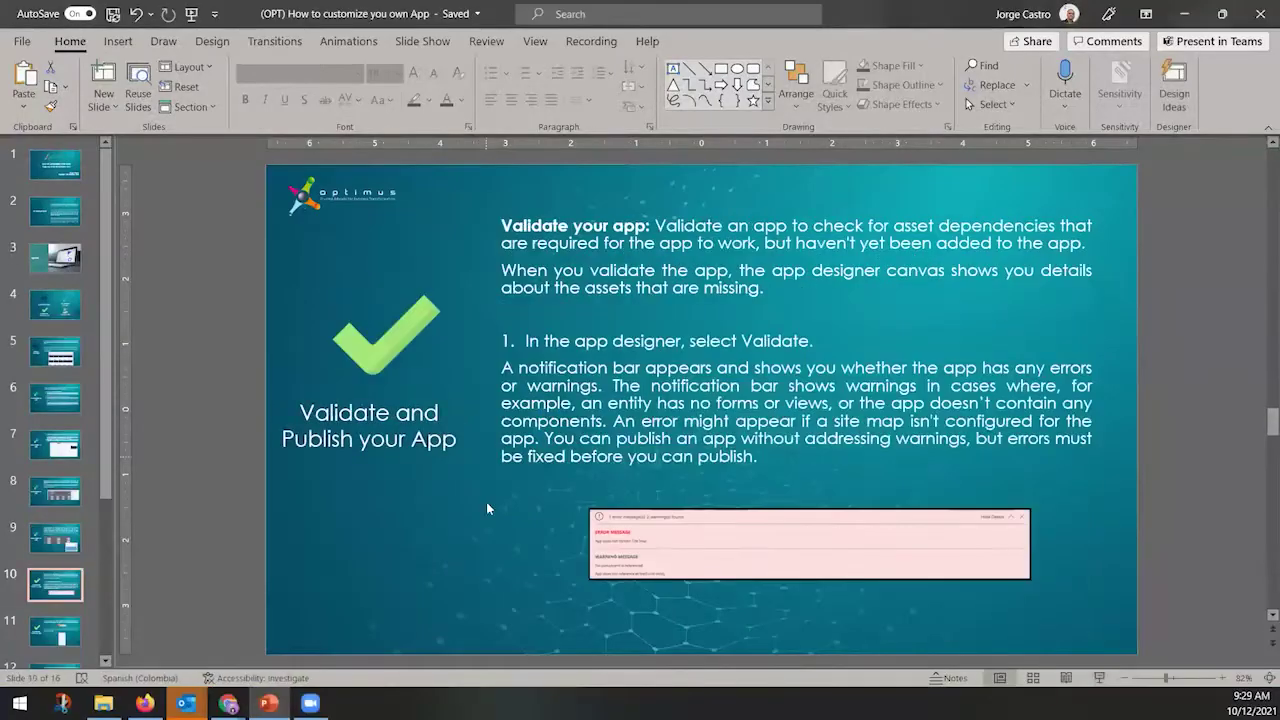
Return to the App Designer and validate the Optimus app
left_click(229, 703)
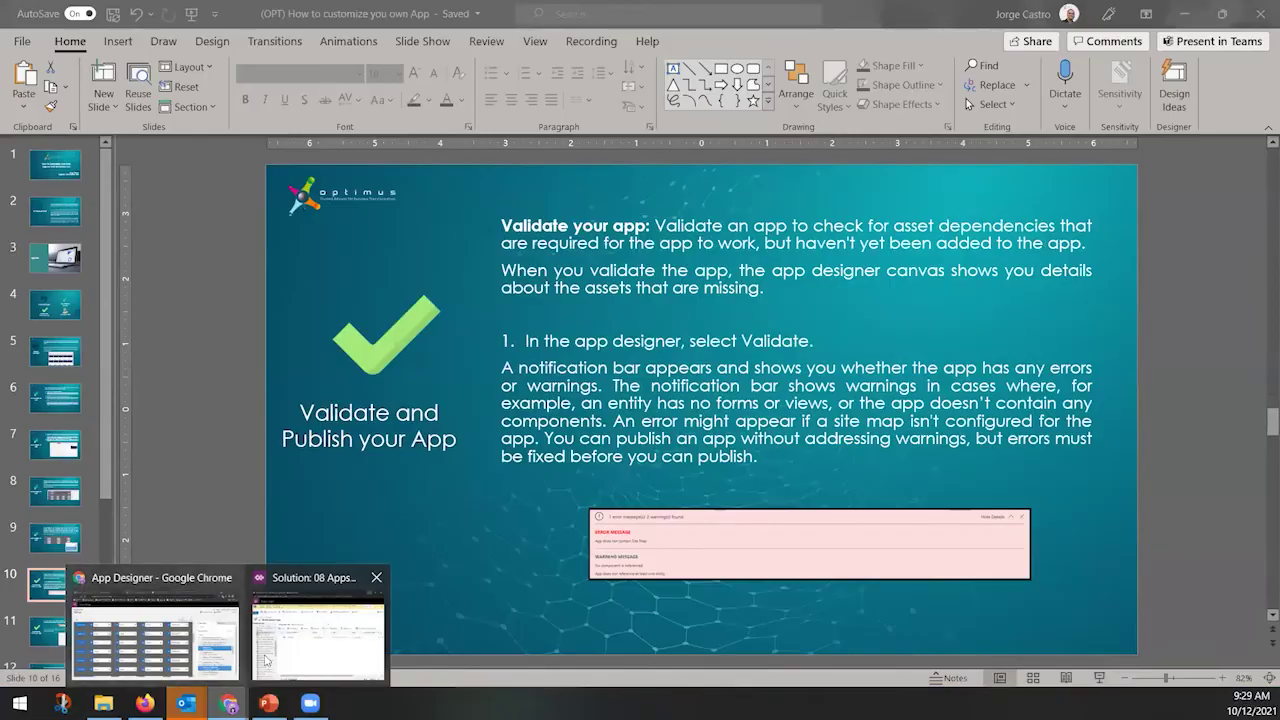
left_click(219, 655)
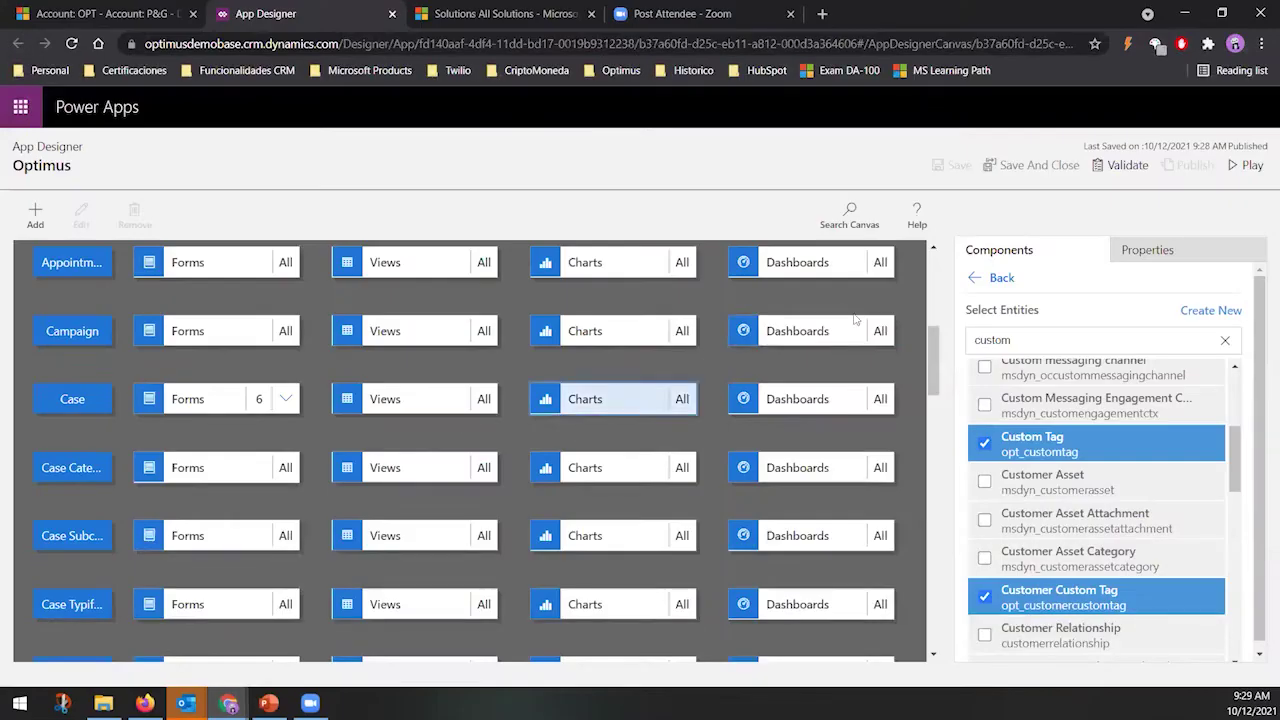
left_click(1128, 166)
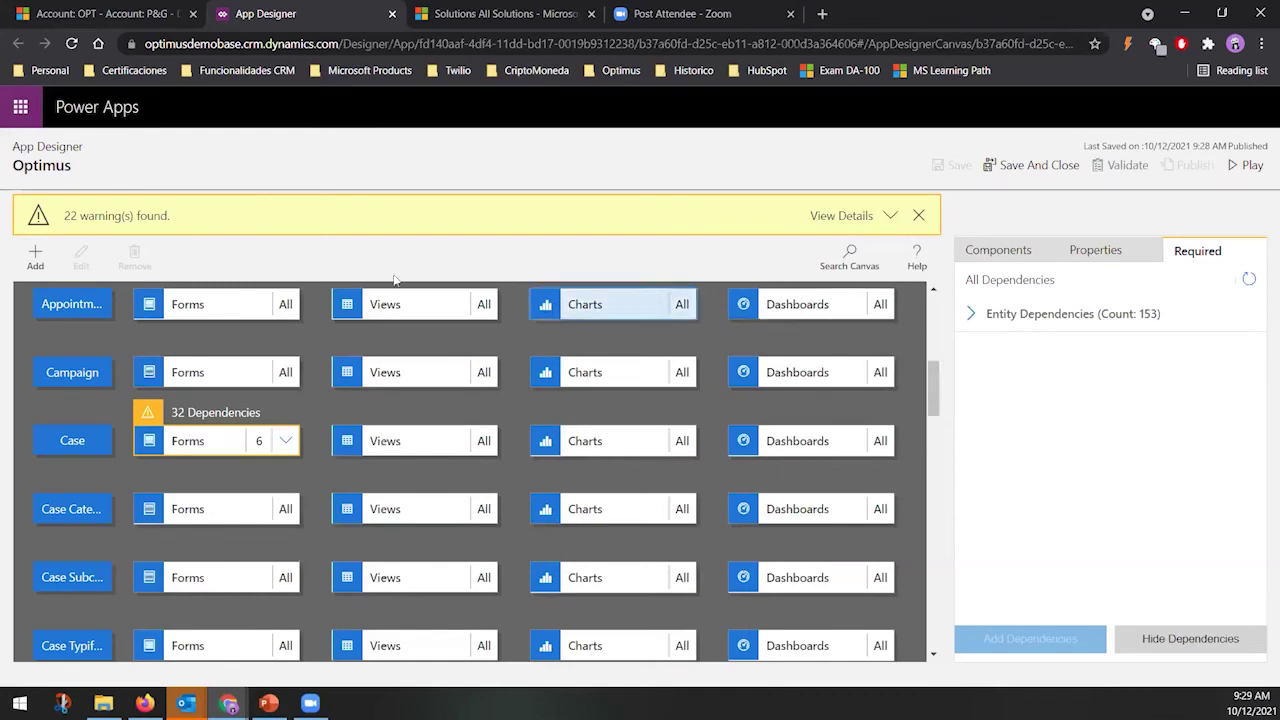
Expand the validation warning details, read through the list of warning messages, and dismiss the notification
left_click(882, 218)
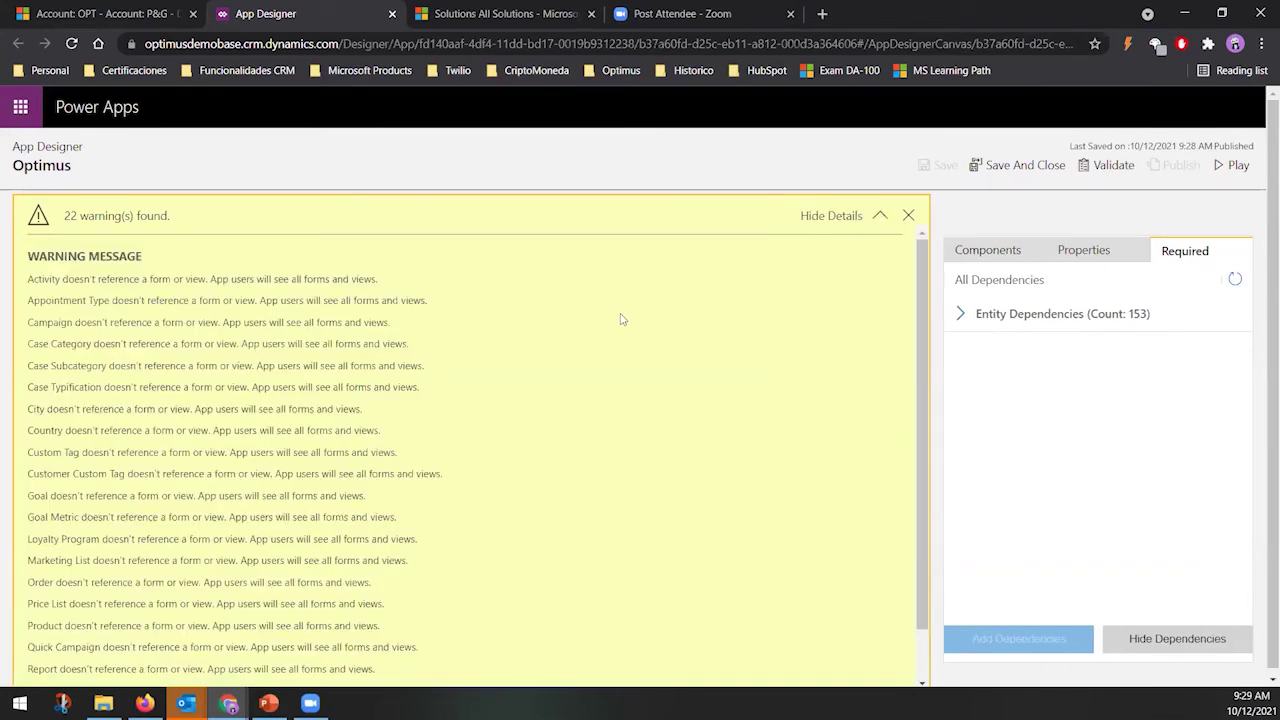
scroll(492, 348, "down", 2)
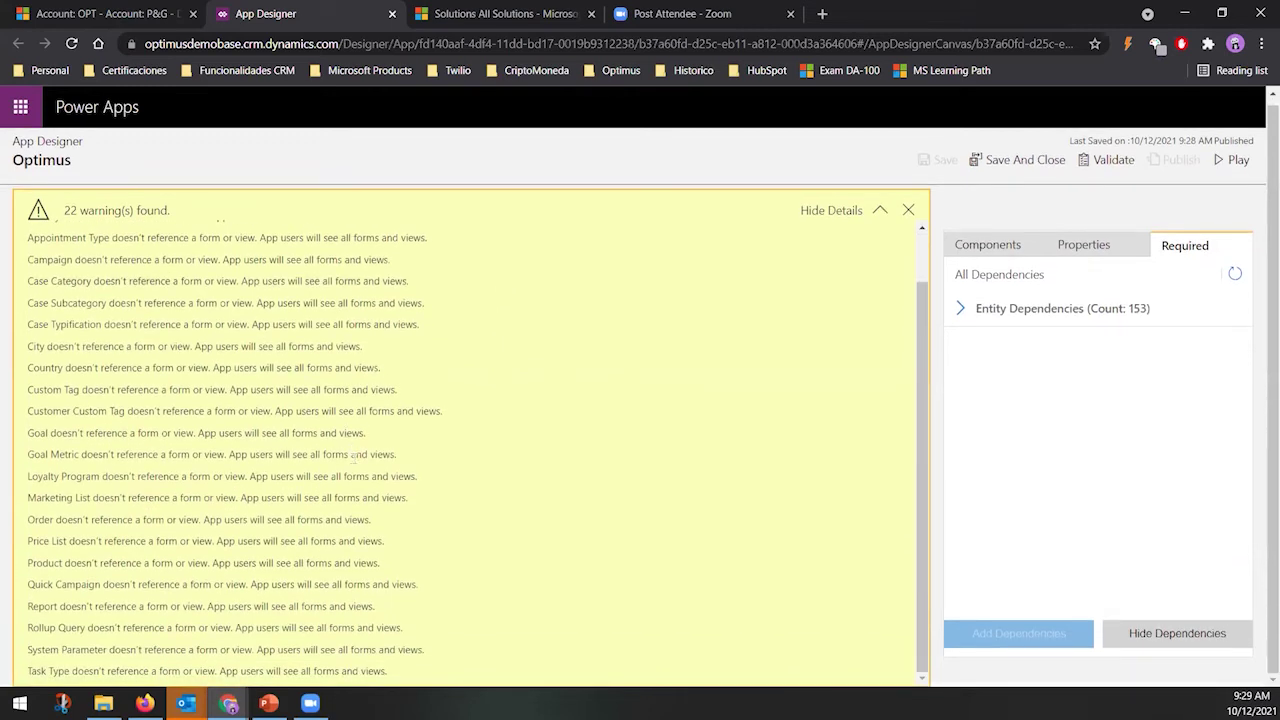
scroll(355, 457, "up", 2)
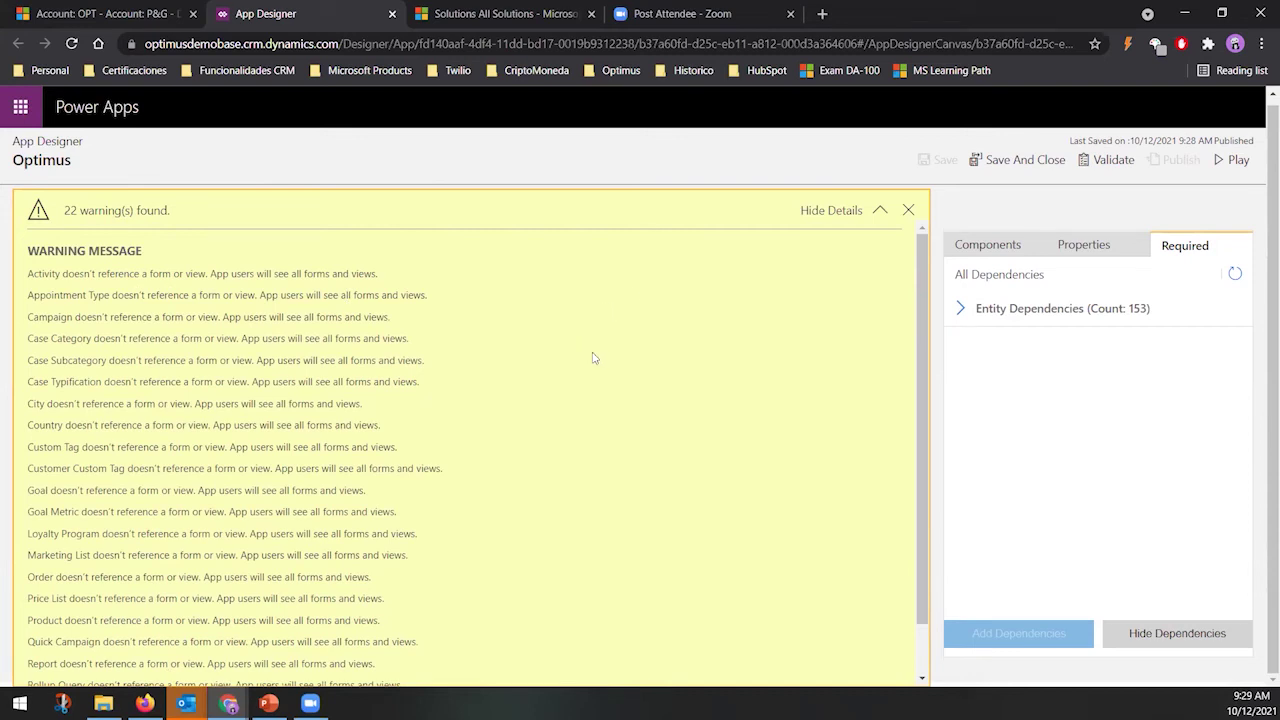
left_click(904, 209)
left_click(907, 209)
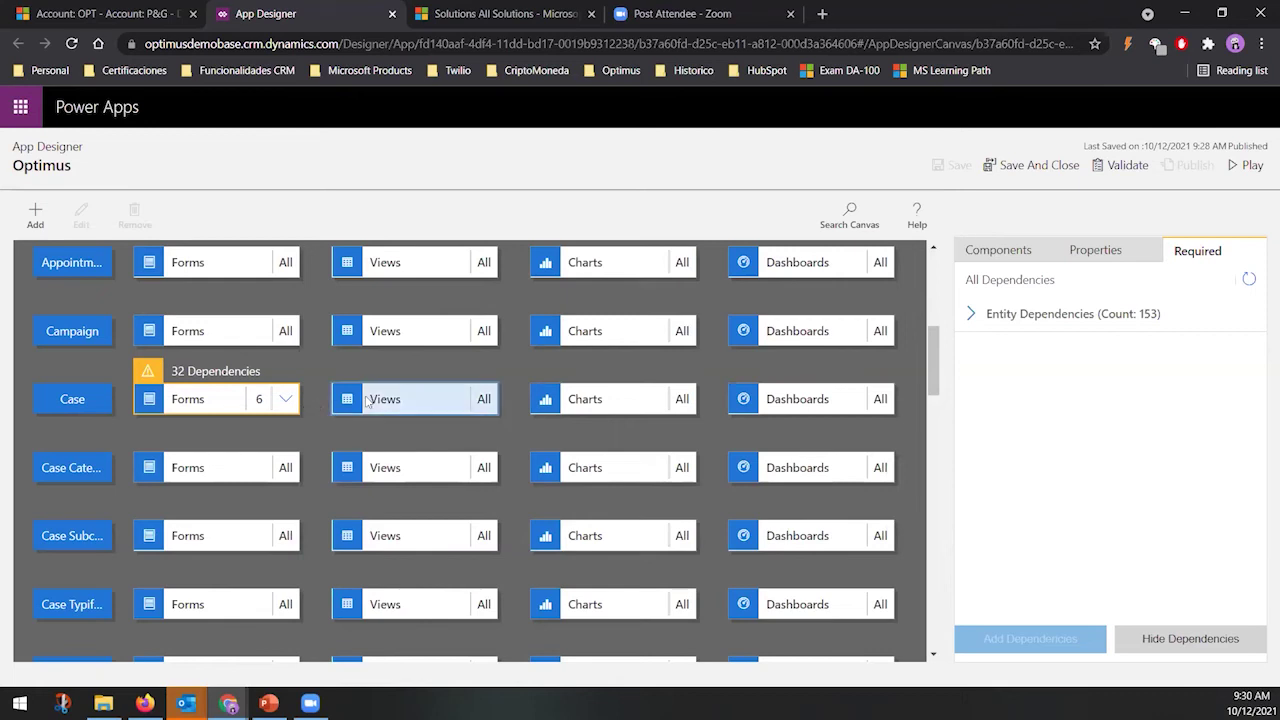
Examine the dependency warnings on the form tiles of the canvas entities, from Case down to Task Type and back to Account
left_click(287, 400)
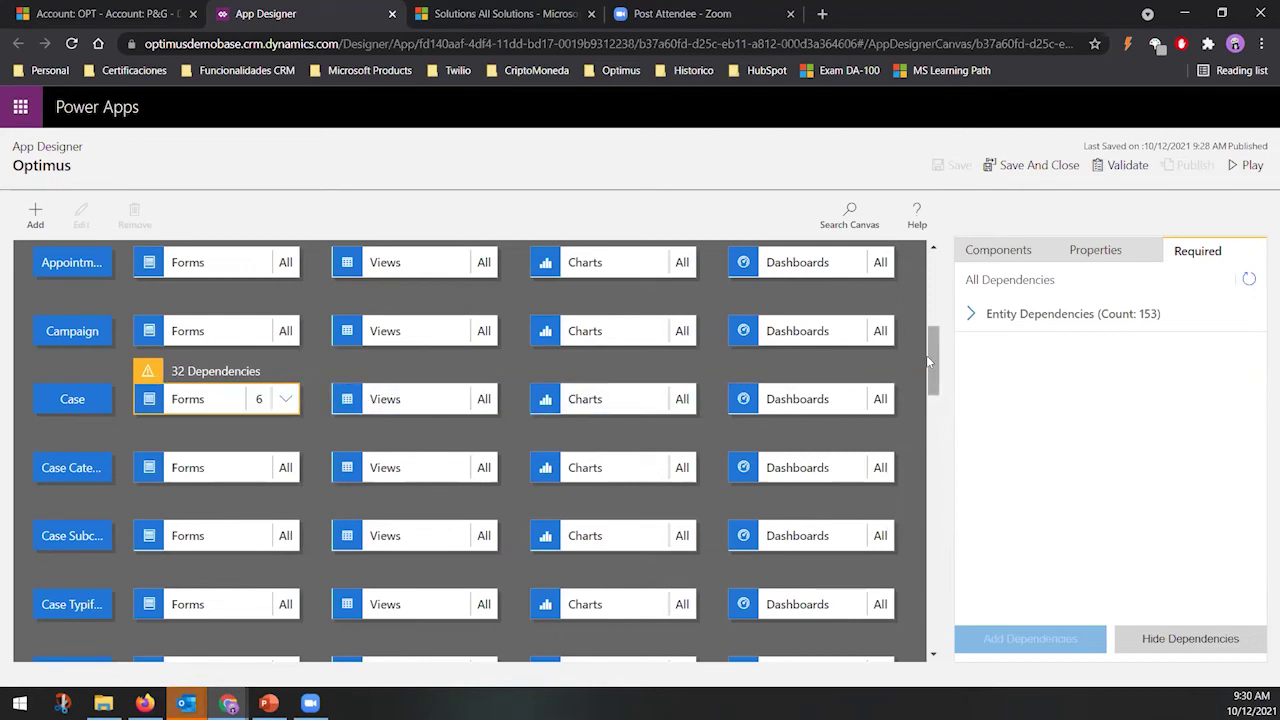
left_click_drag(937, 355, 904, 640)
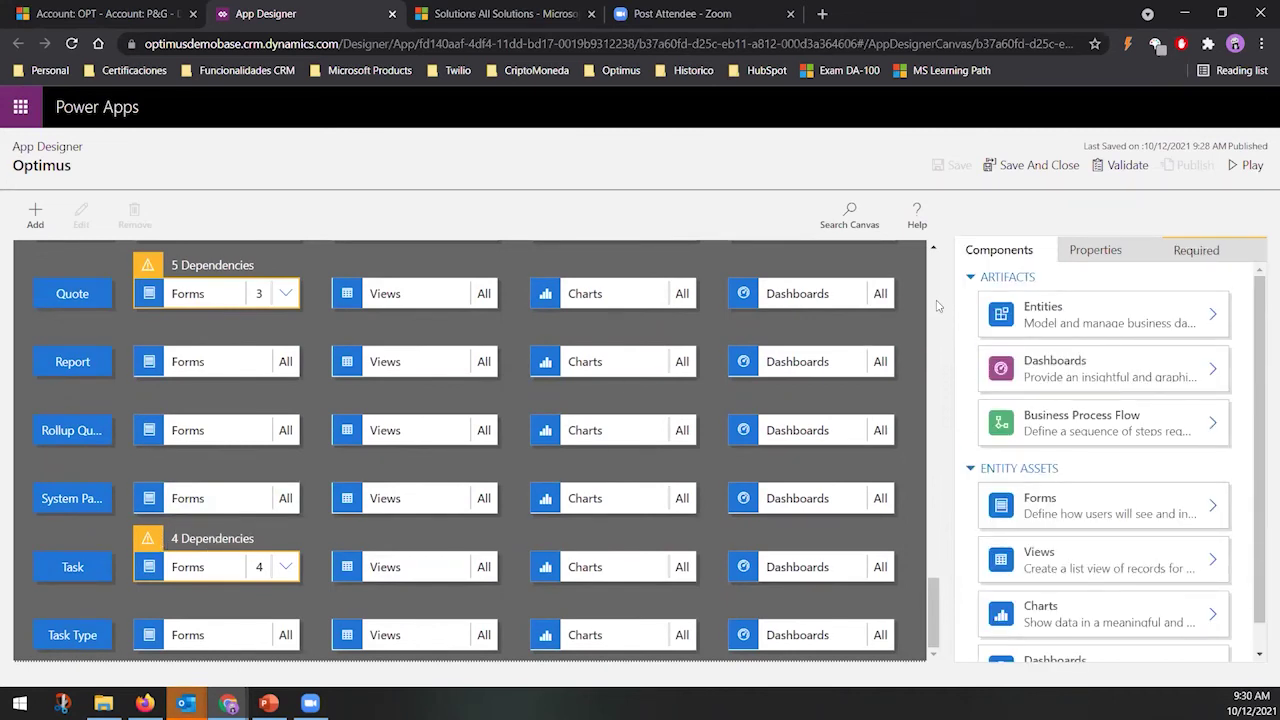
scroll(938, 306, "up", 15)
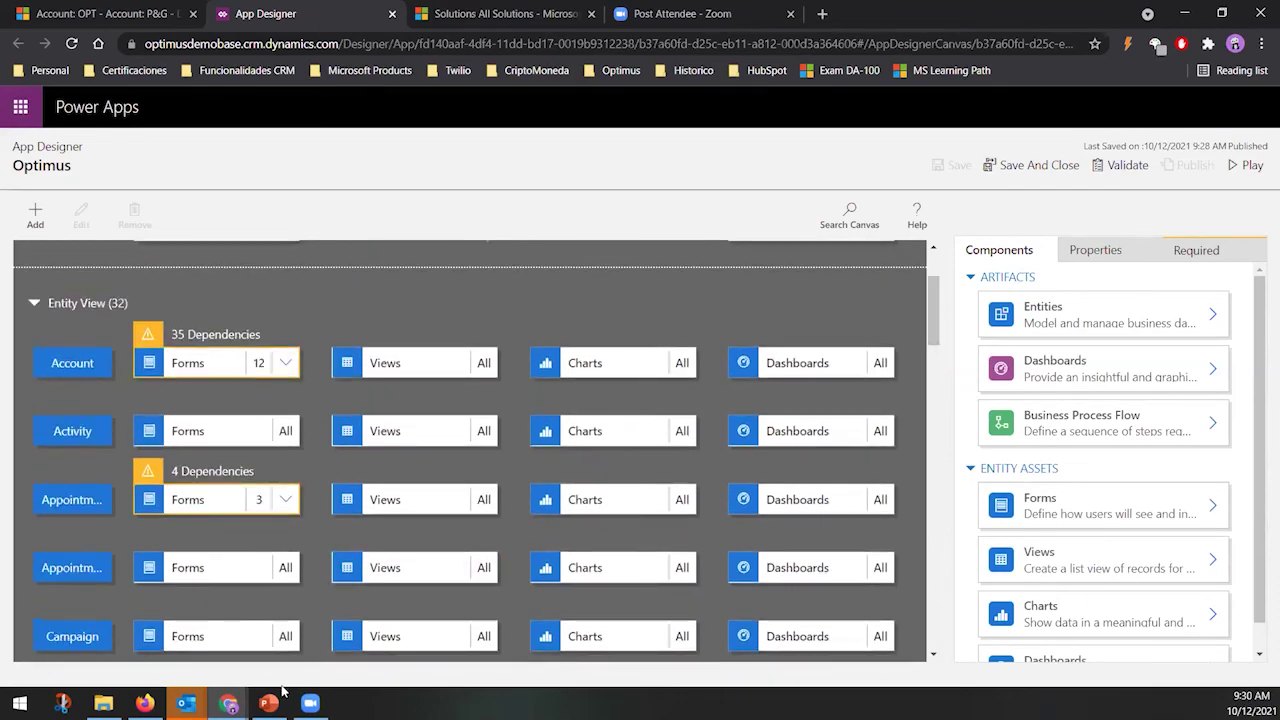
Switch to PowerPoint and present from the "Validate your app" slide, swapping presenter view and slide show
left_click(270, 702)
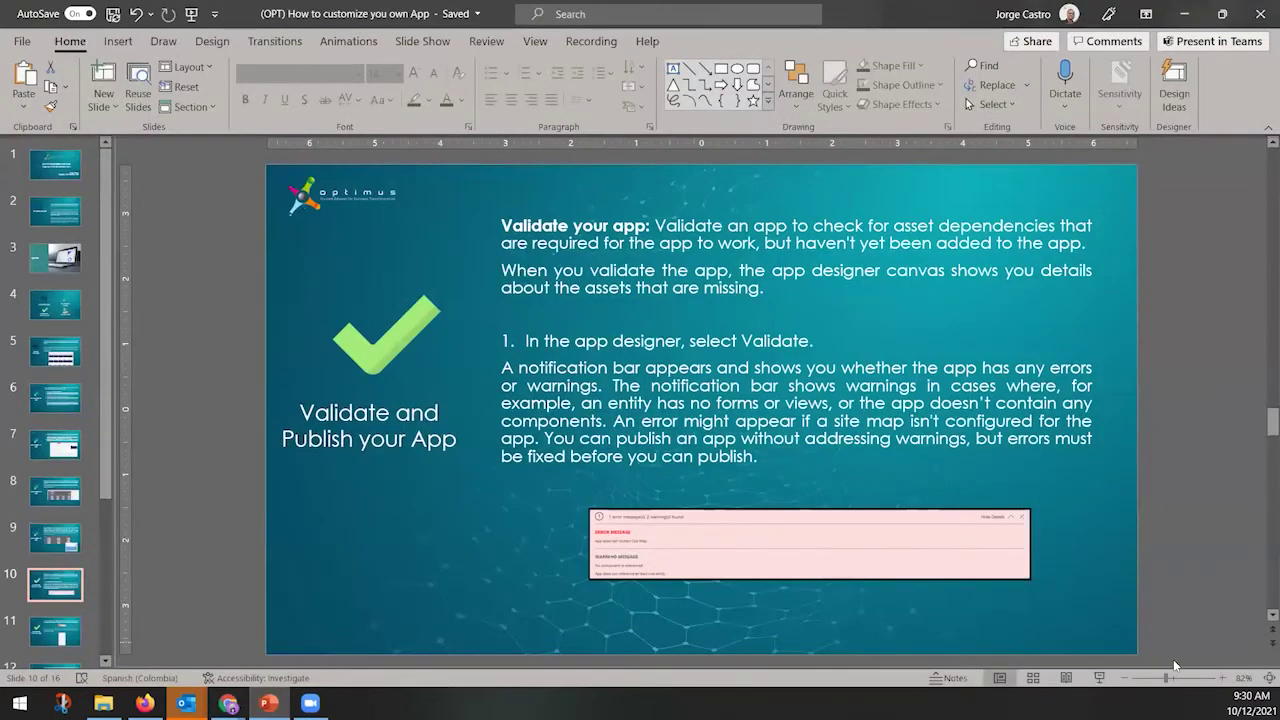
left_click(1099, 678)
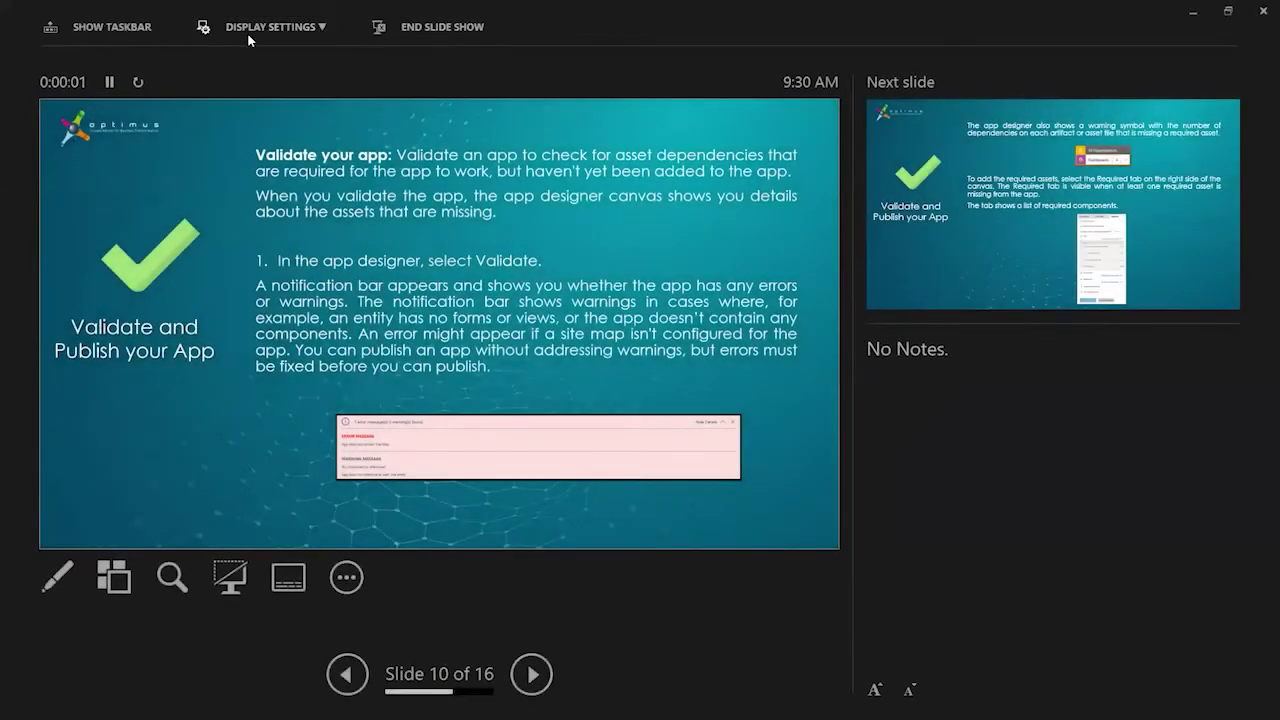
left_click(250, 40)
left_click(251, 67)
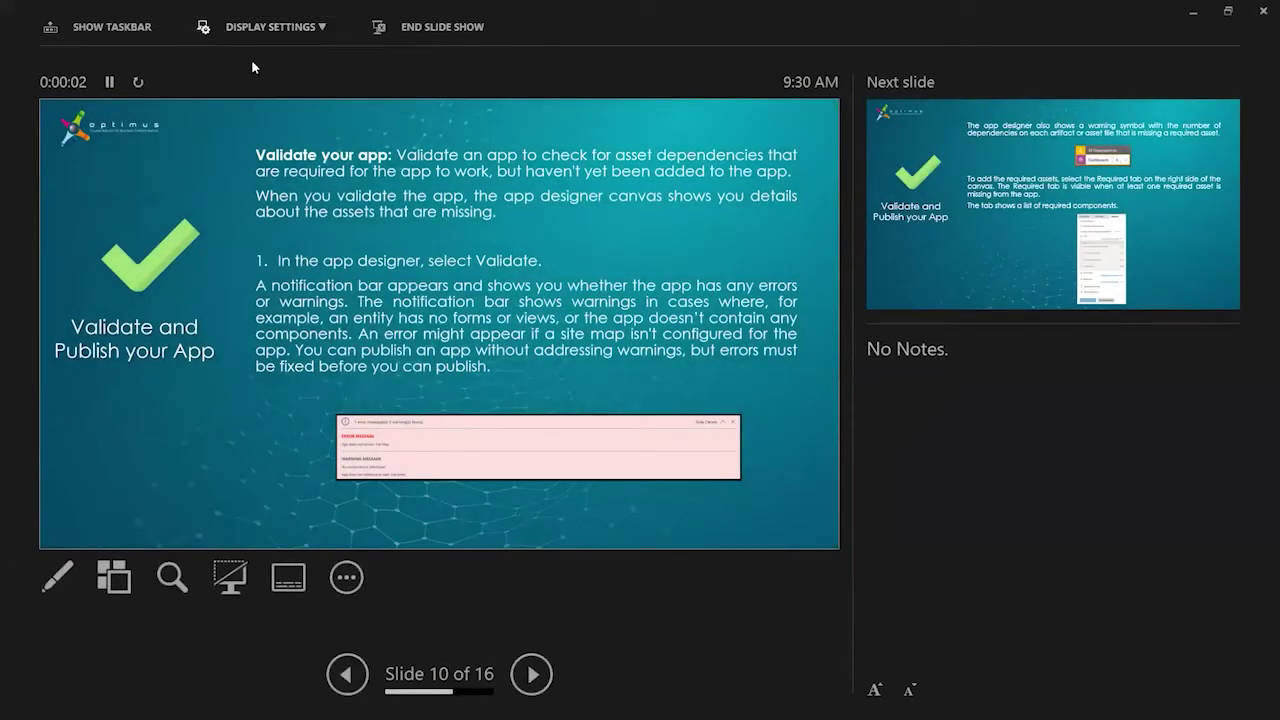
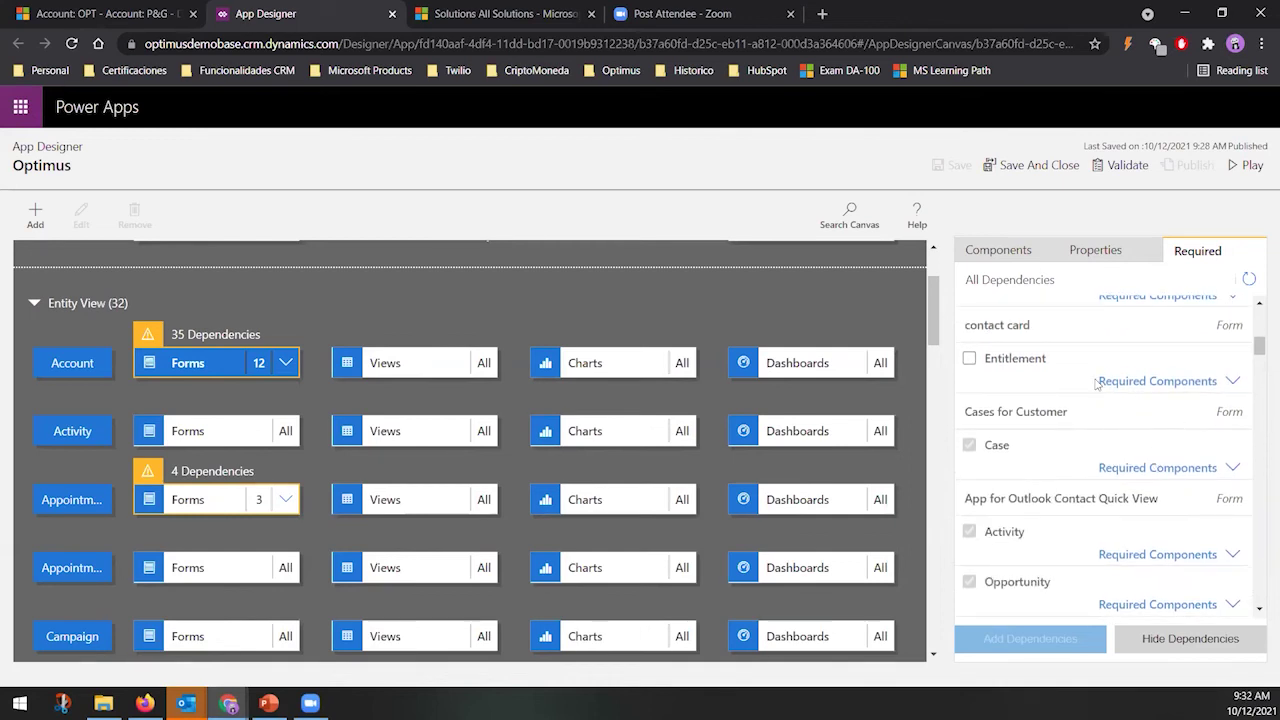
Inspect the required components of the Entitlement dependency and review the other entity dependencies in the App Designer
left_click_drag(1096, 380, 1230, 384)
left_click(1232, 382)
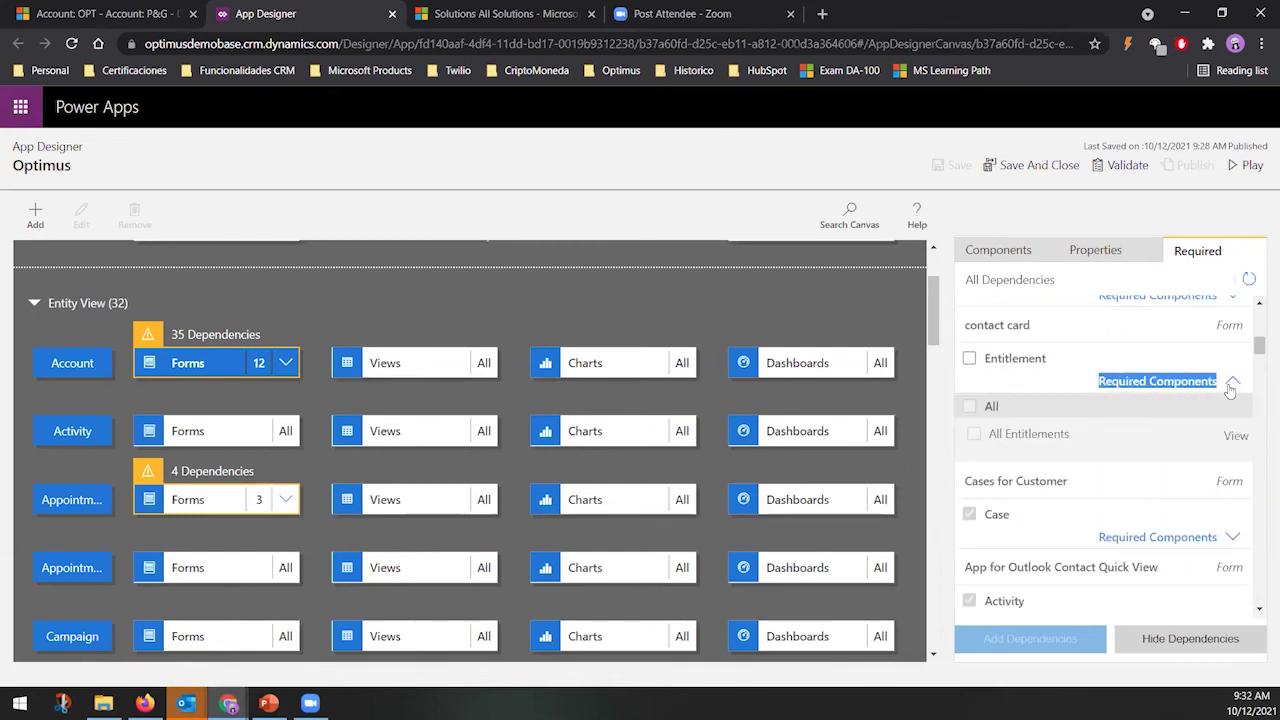
left_click(1232, 386)
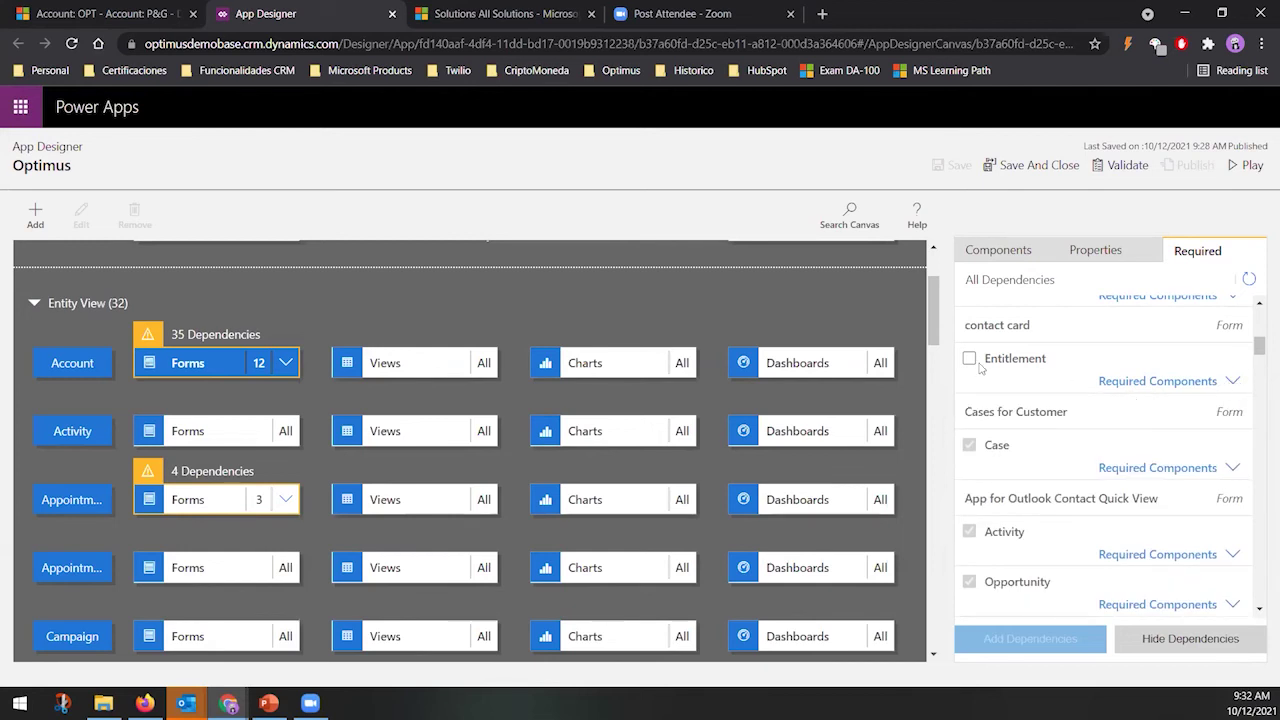
scroll(1009, 434, "down", 3)
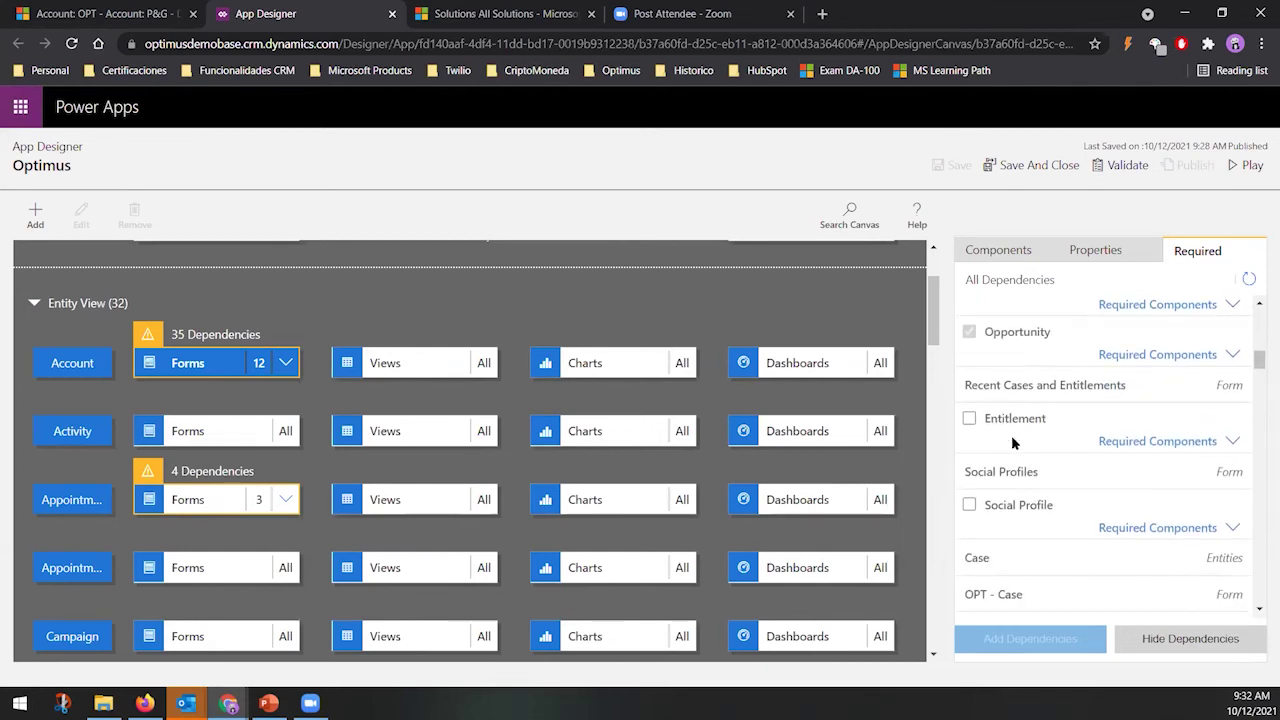
scroll(1011, 435, "down", 1)
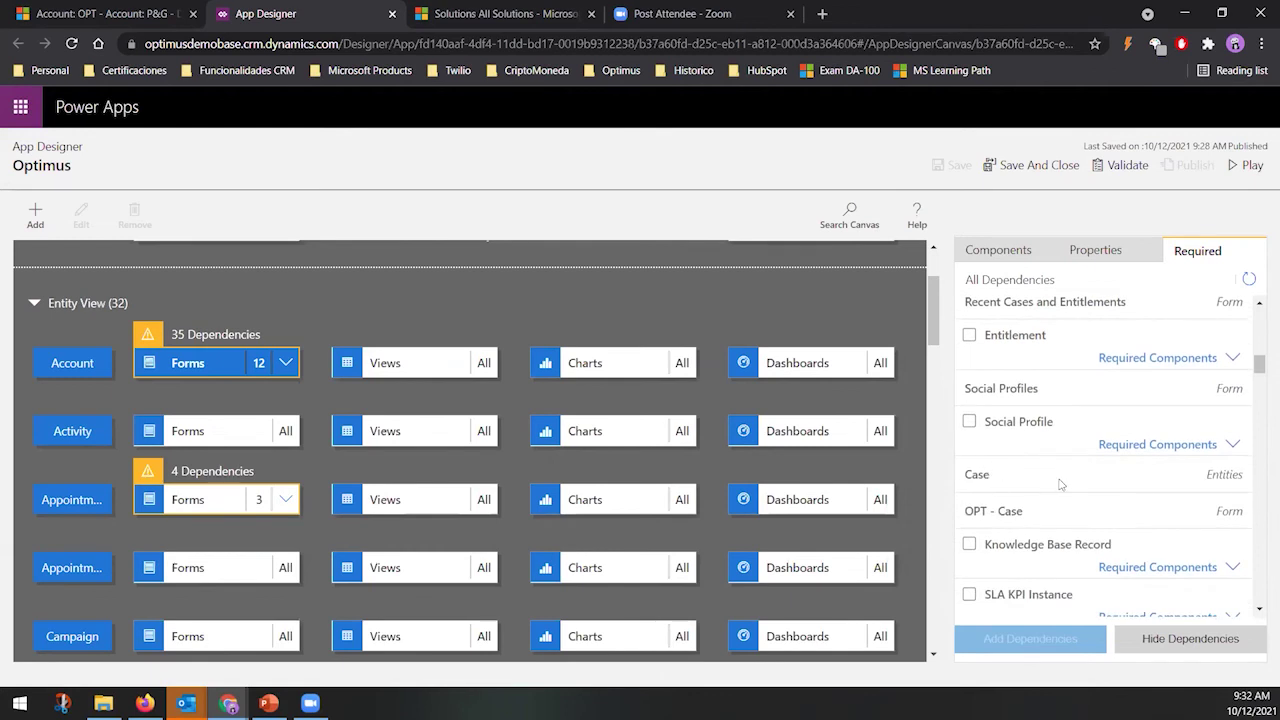
scroll(1061, 484, "up", 1)
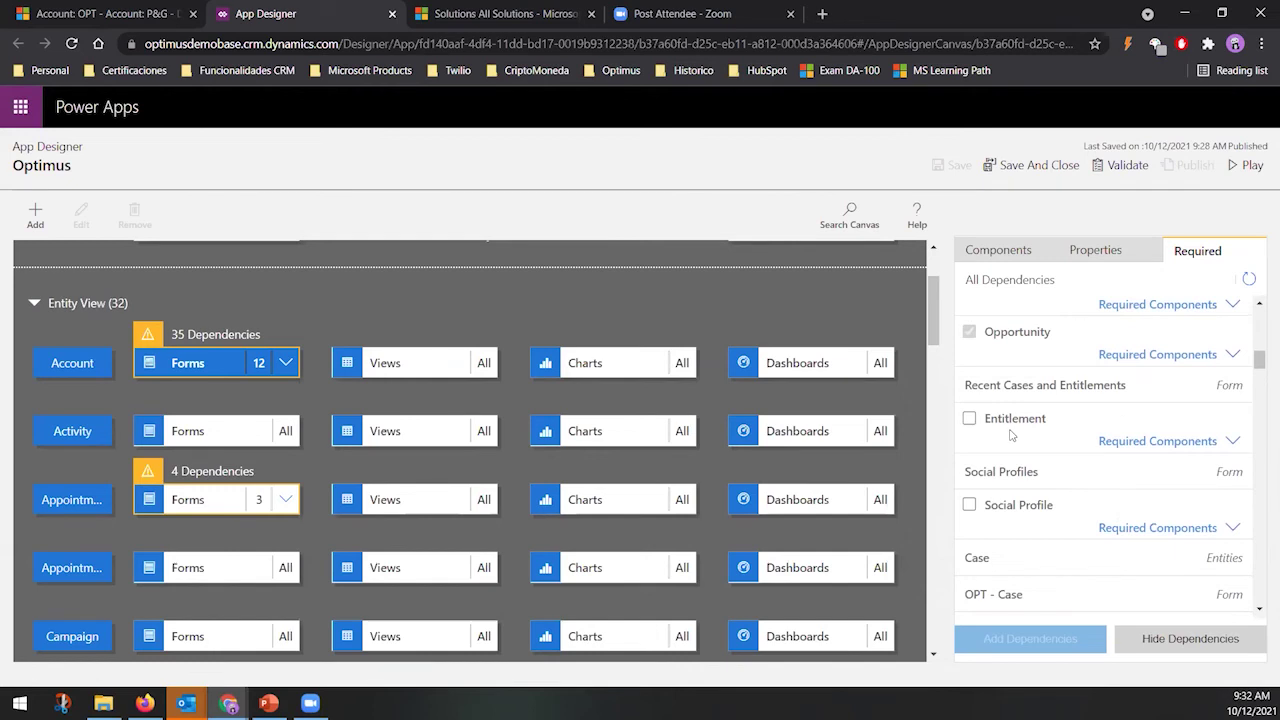
scroll(1011, 435, "up", 1)
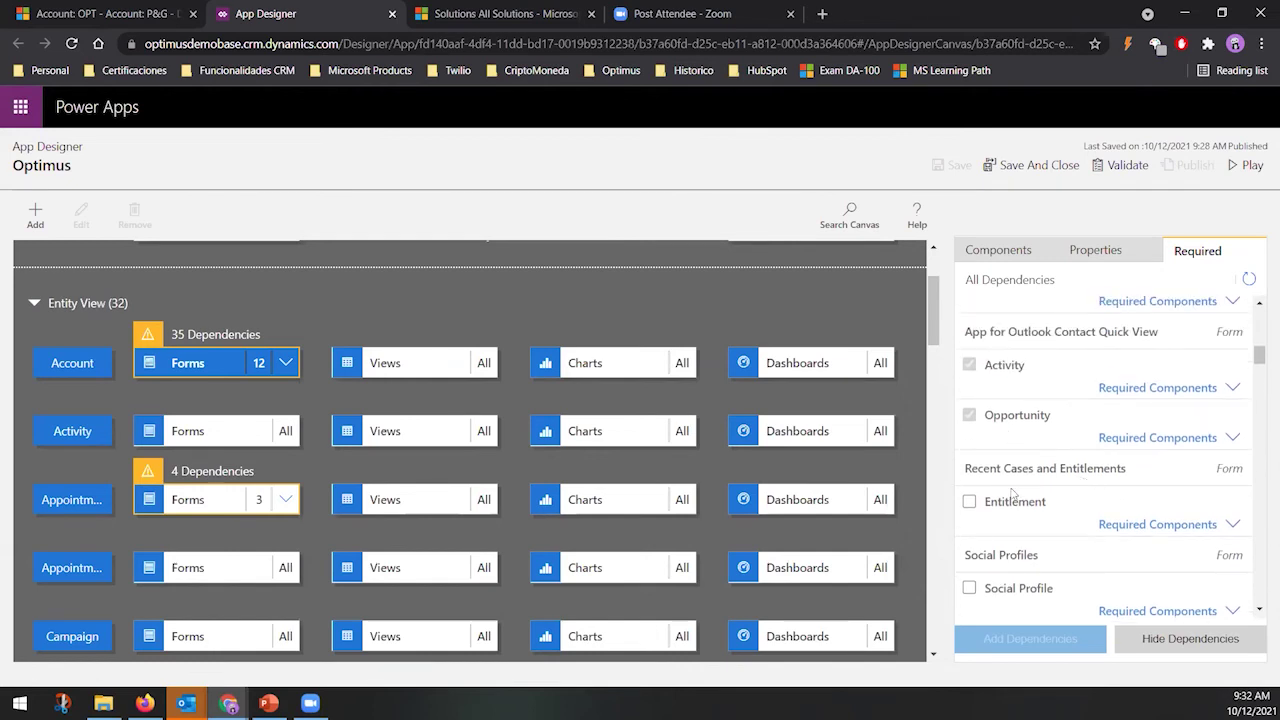
scroll(997, 505, "down", 4)
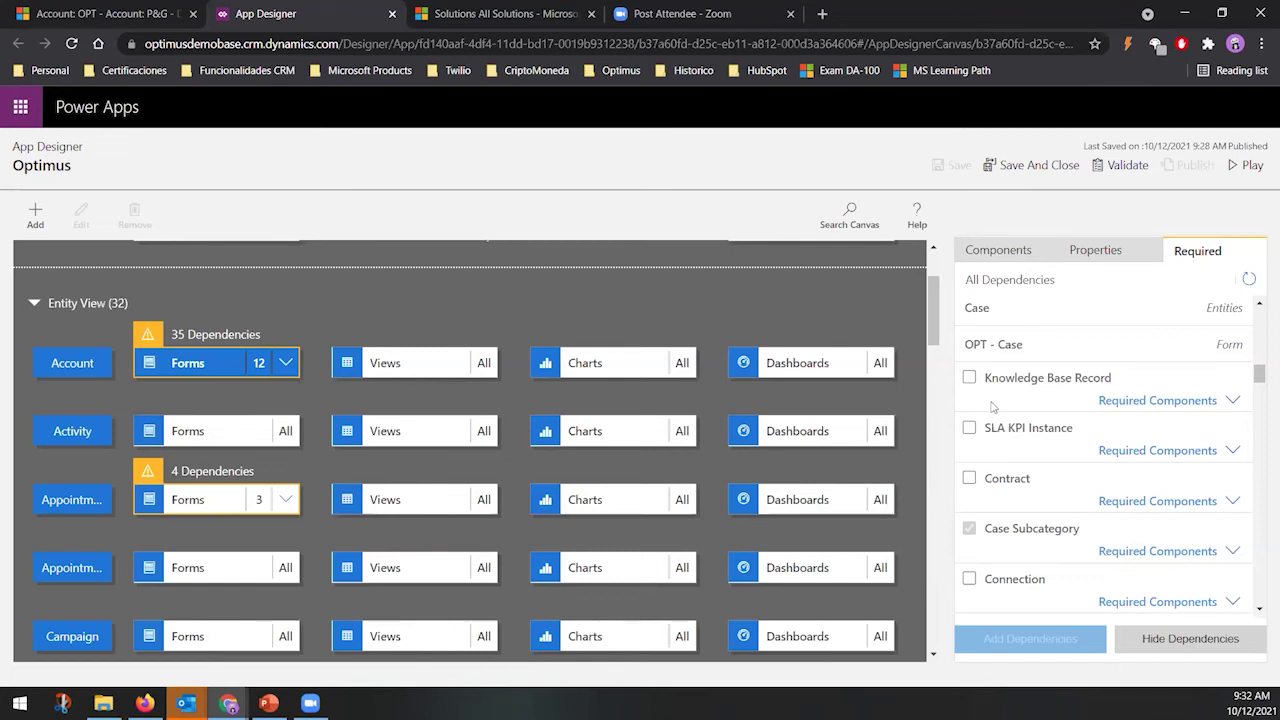
Switch to PowerPoint and present slide 11 about required assets, swapping presenter view and slide show
left_click(228, 703)
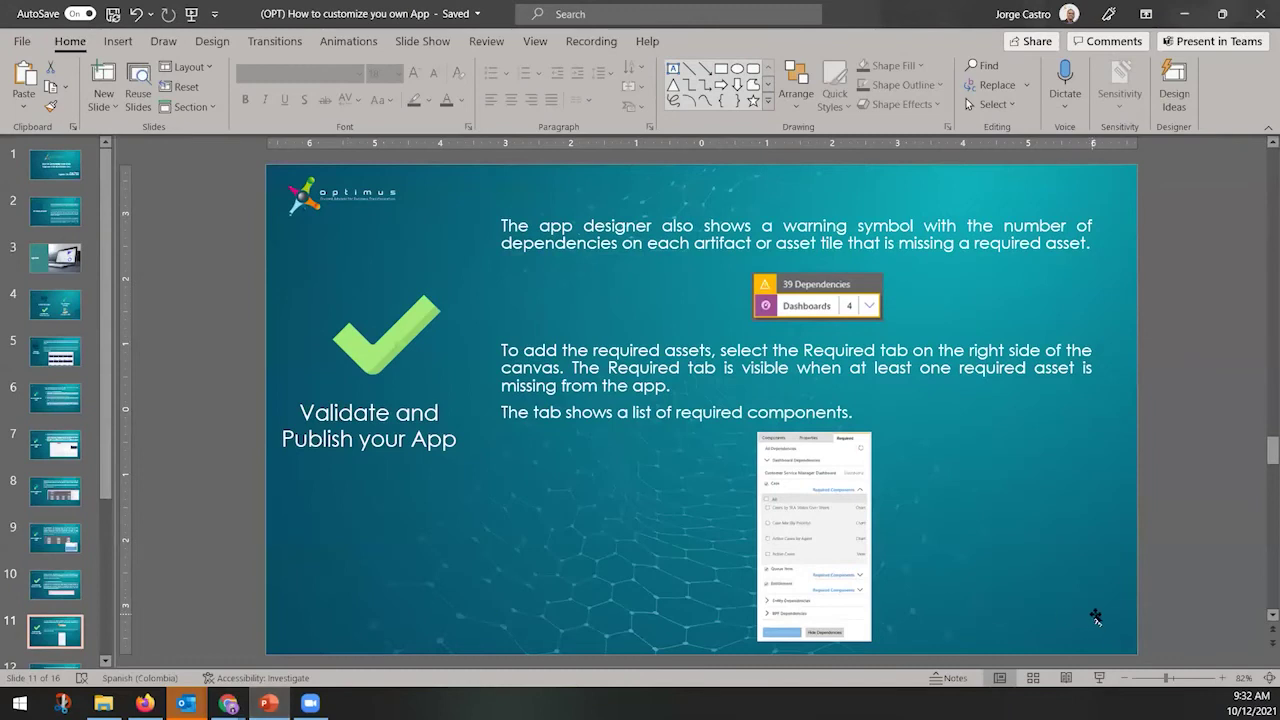
left_click(1101, 678)
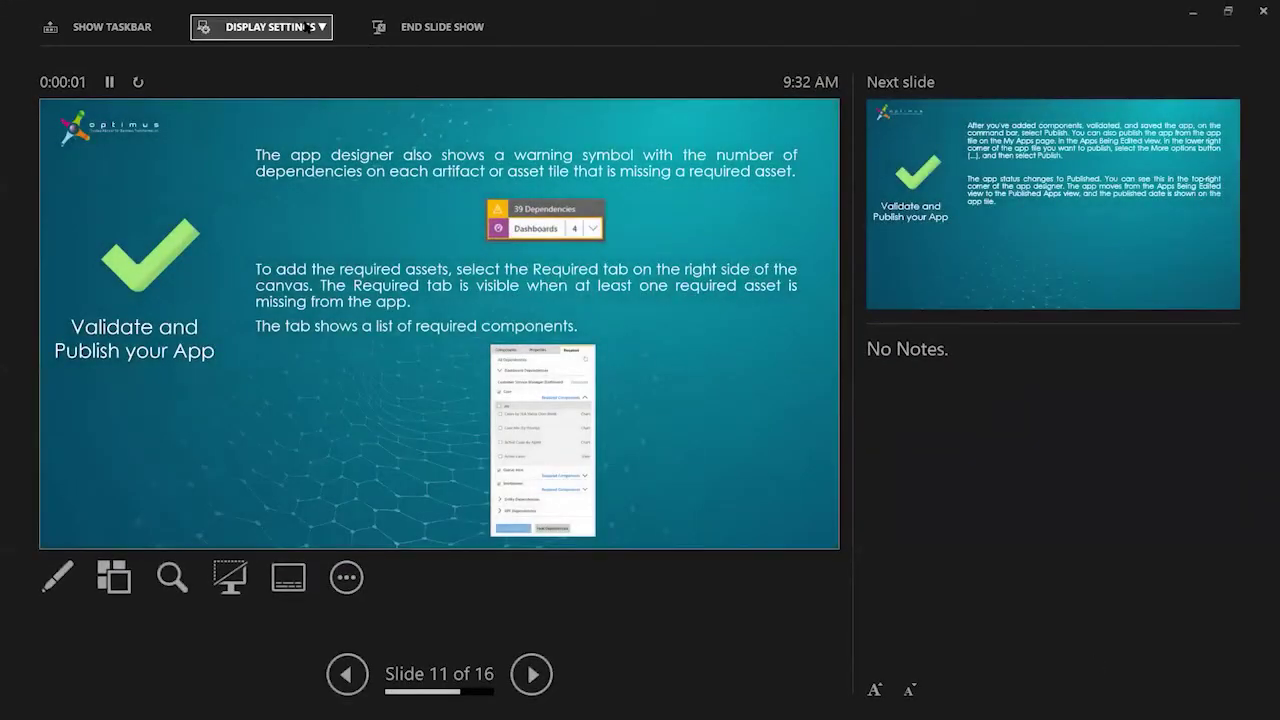
left_click(307, 27)
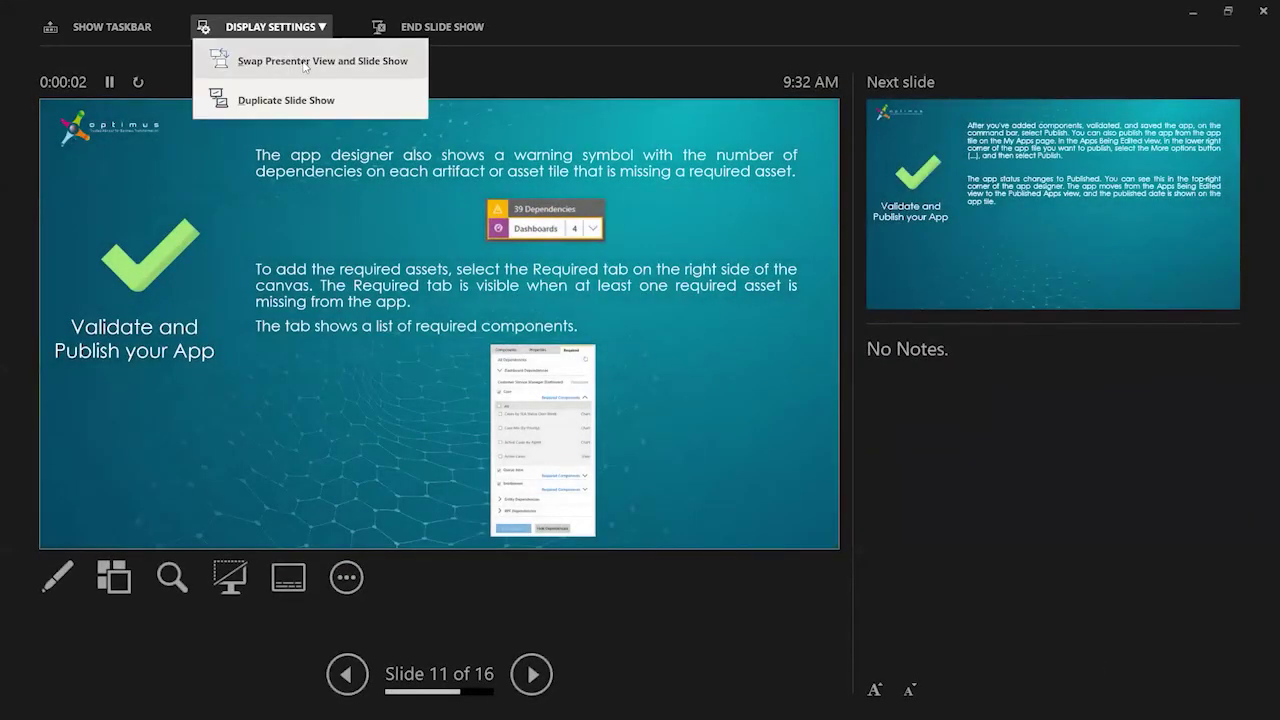
left_click(302, 60)
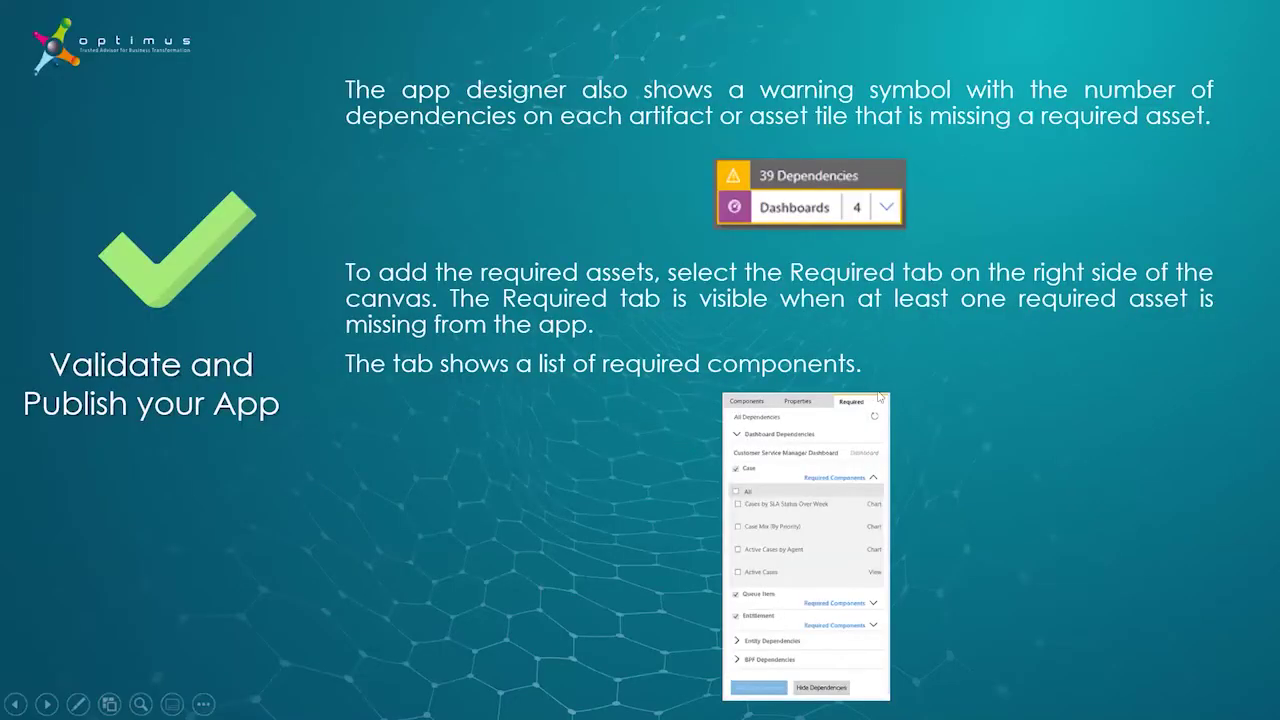
Advance to the slide about publishing the app, end the slide show and switch to the App Designer in Chrome
key("Right")
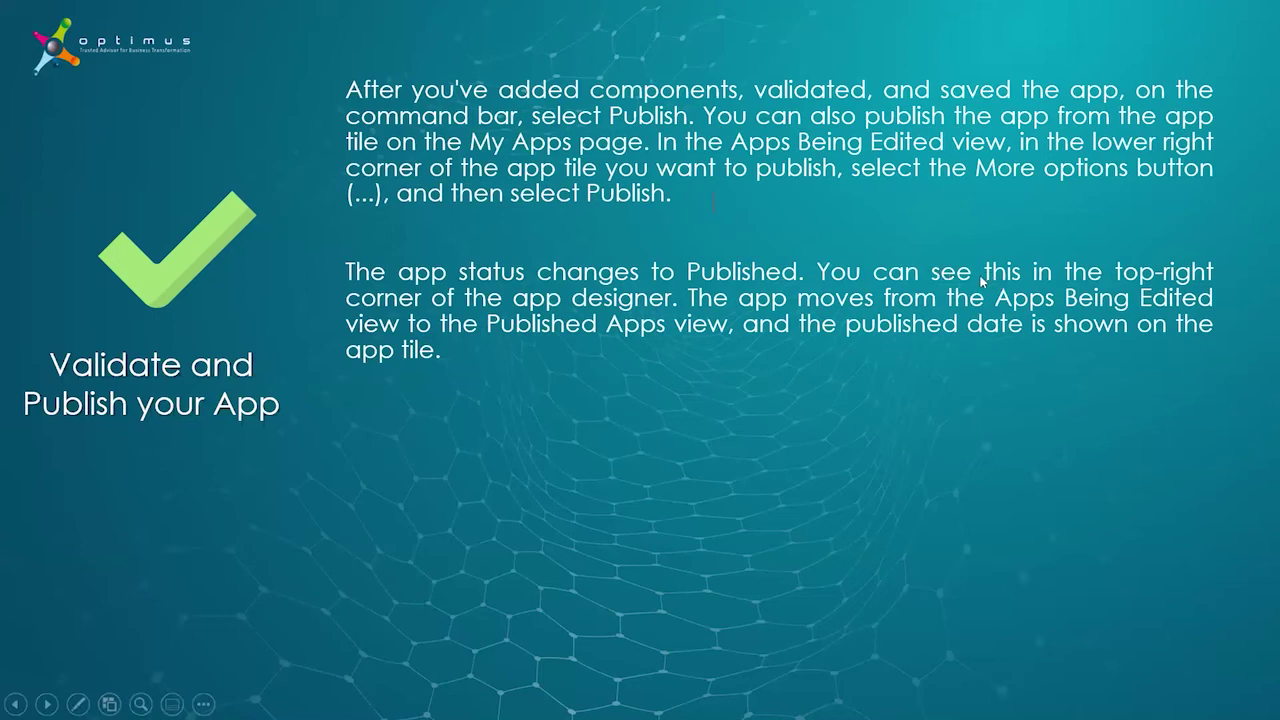
key("Escape")
mouse_move(229, 703)
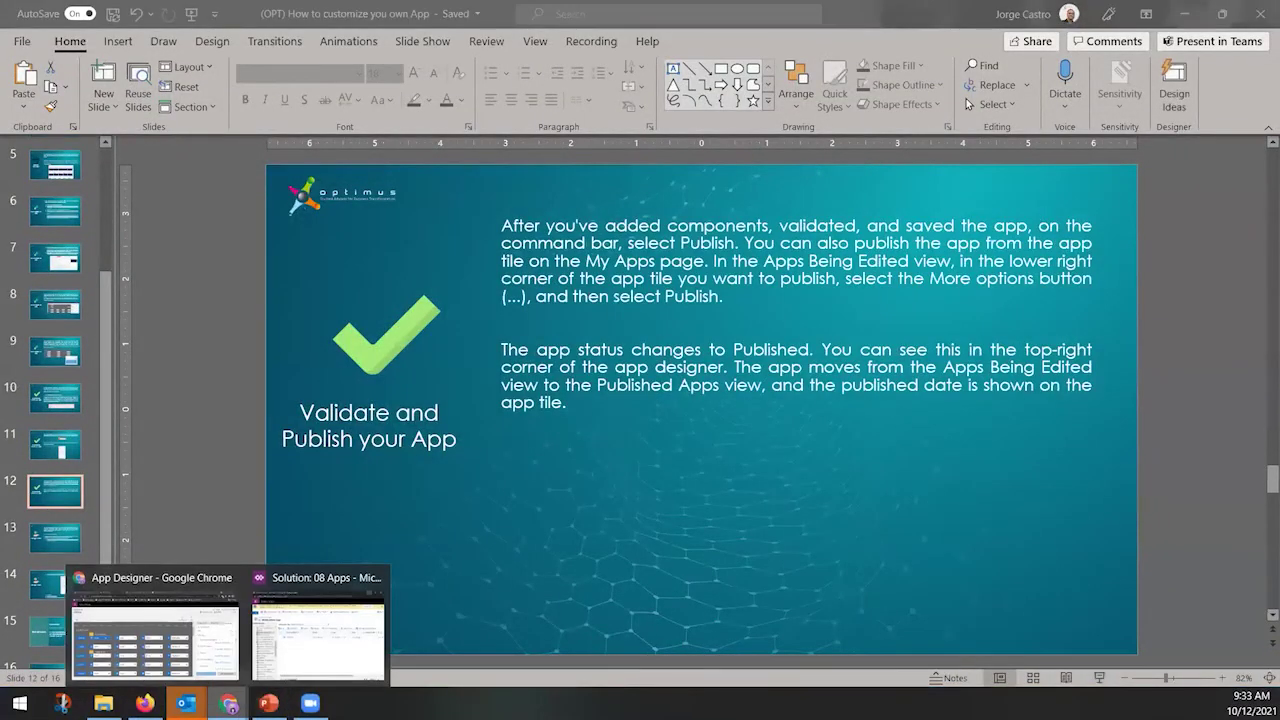
left_click(155, 635)
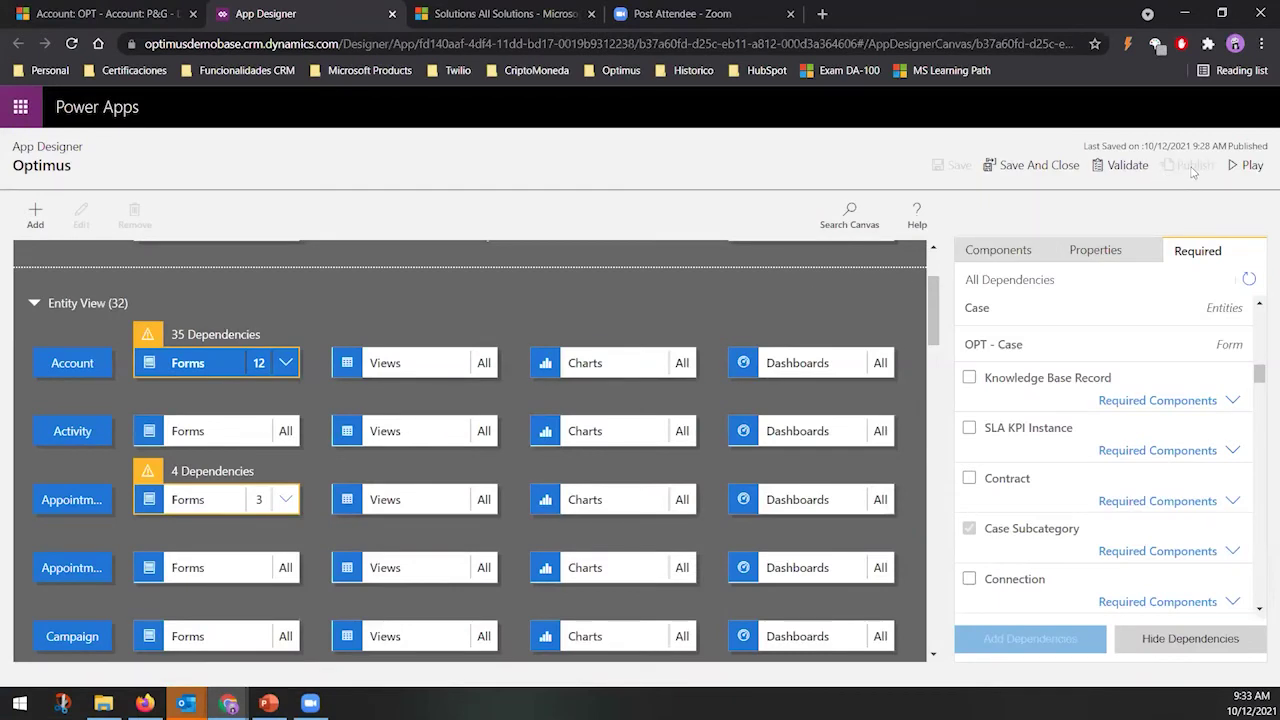
Examine which main, quick view and quick create forms of the Account entity are included in the app
left_click(1030, 250)
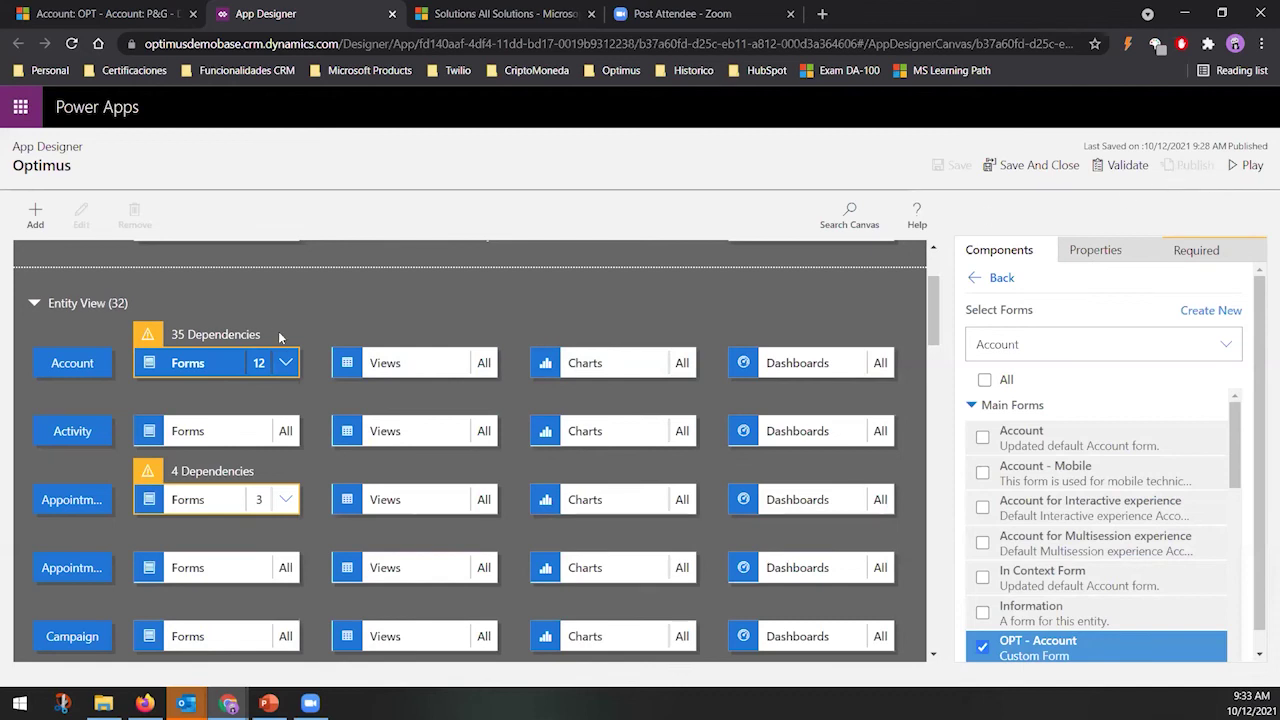
left_click(245, 366)
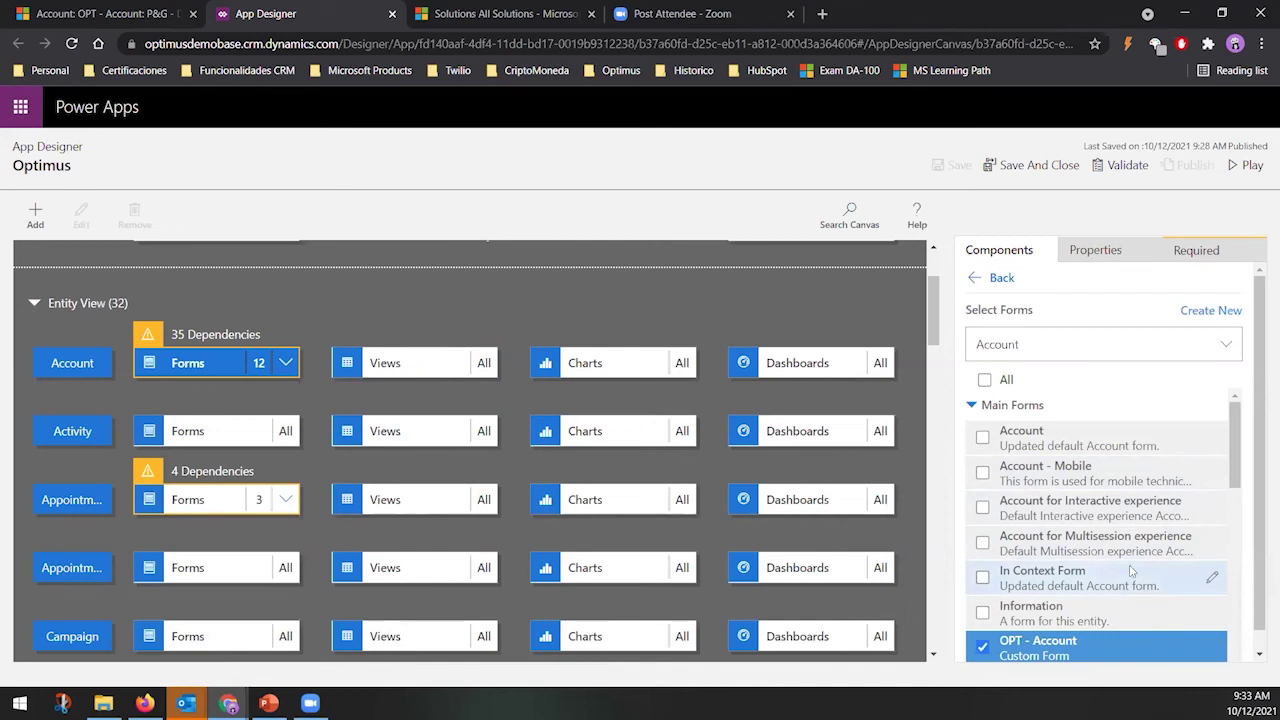
scroll(1131, 568, "down", 1)
scroll(1130, 566, "down", 6)
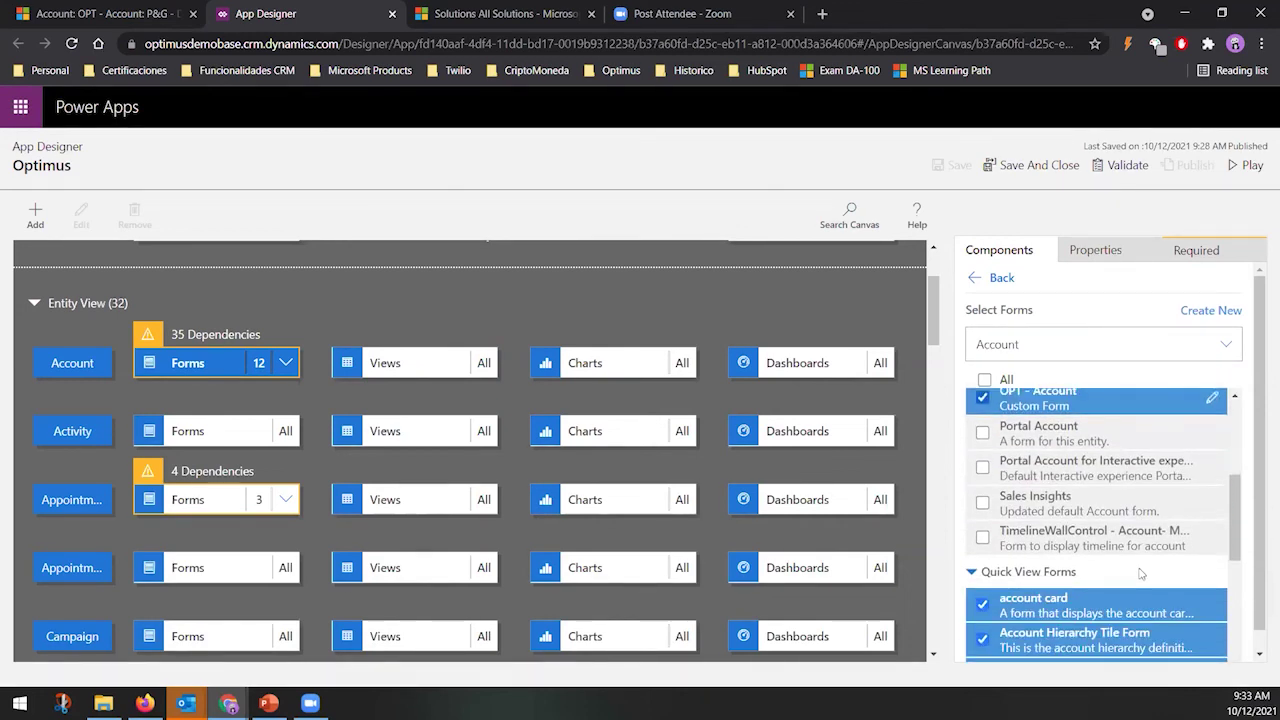
scroll(1138, 580, "down", 2)
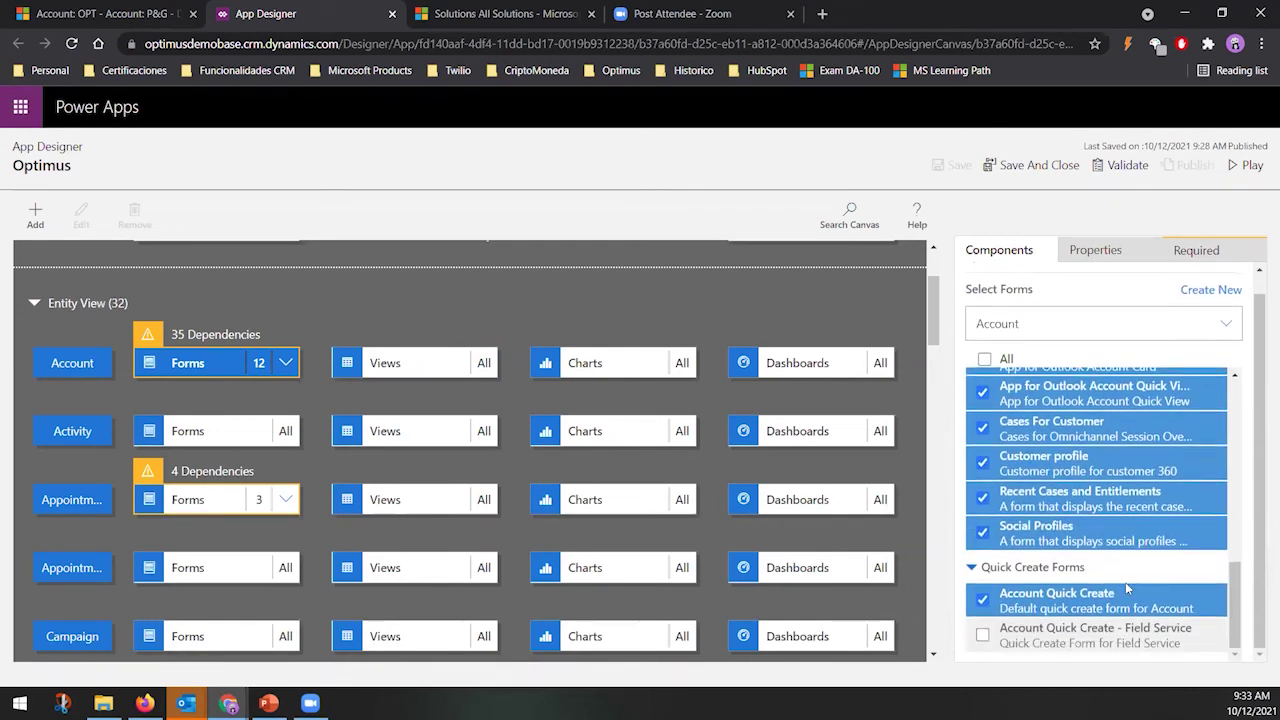
Clear and reselect the Account entity's Social Profiles quick view form, and save and publish the Optimus app
left_click(984, 533)
left_click(984, 533)
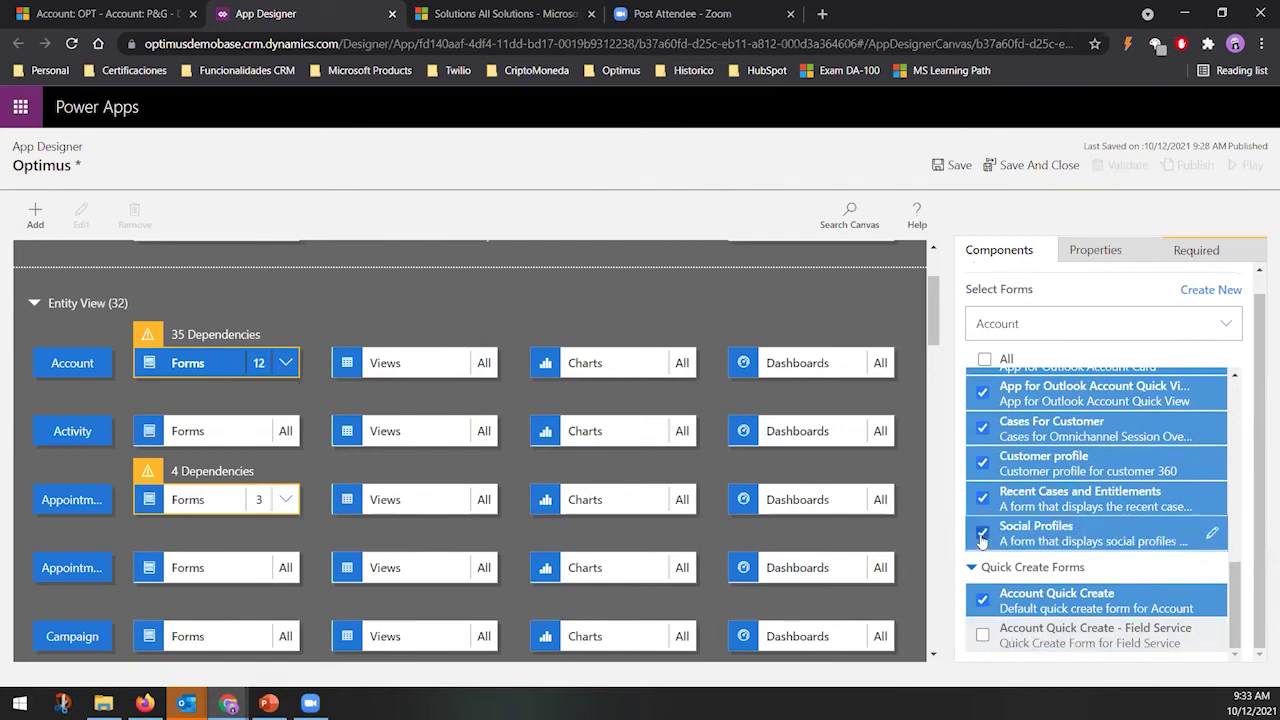
scroll(1062, 521, "up", 5)
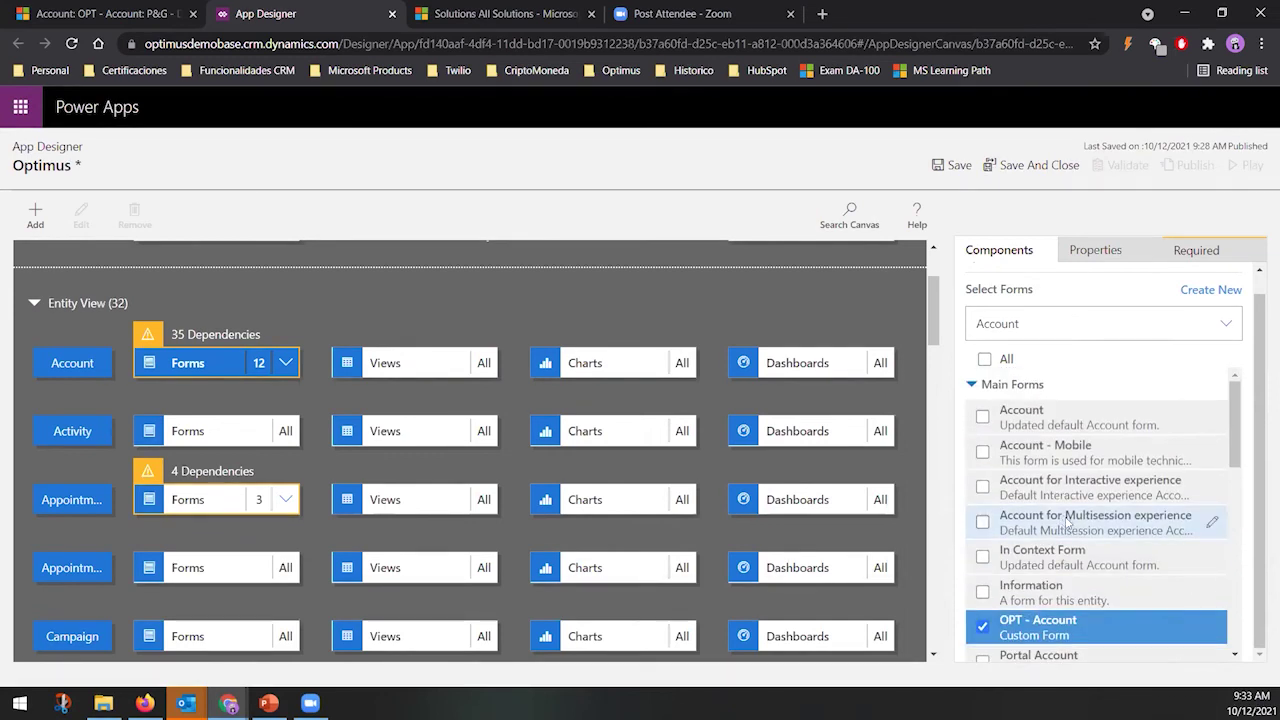
left_click(954, 164)
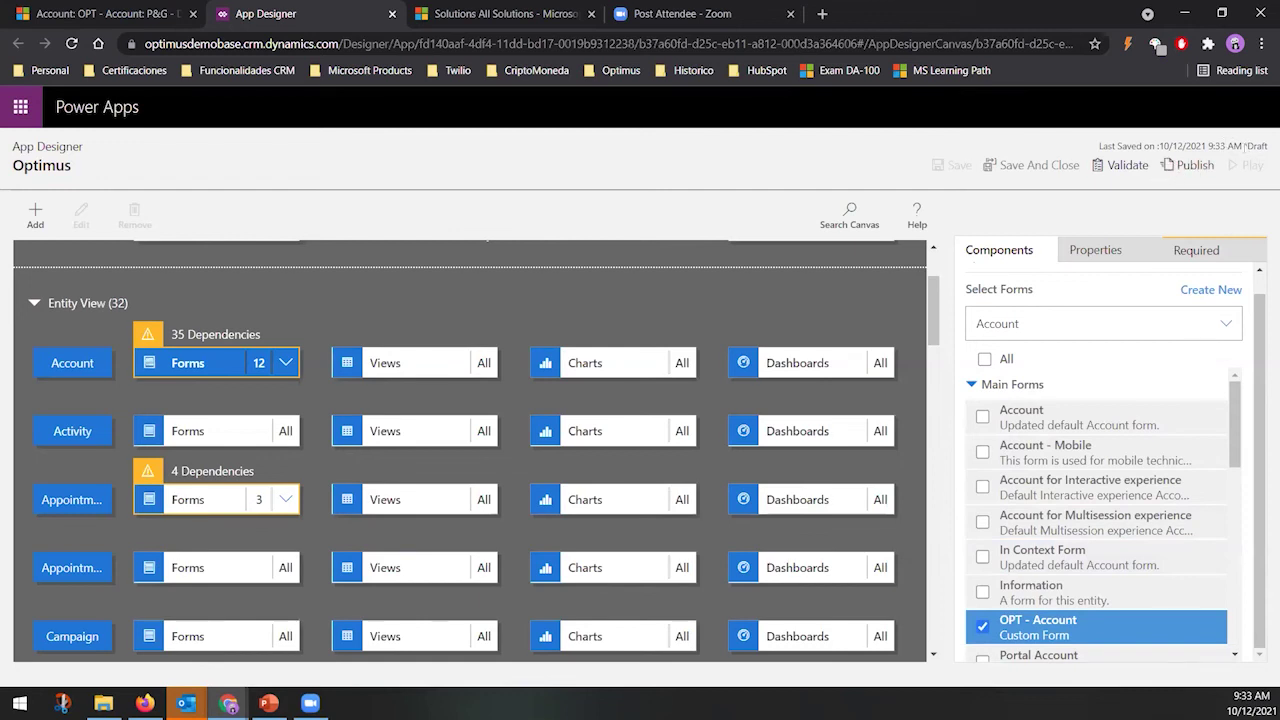
left_click(1182, 172)
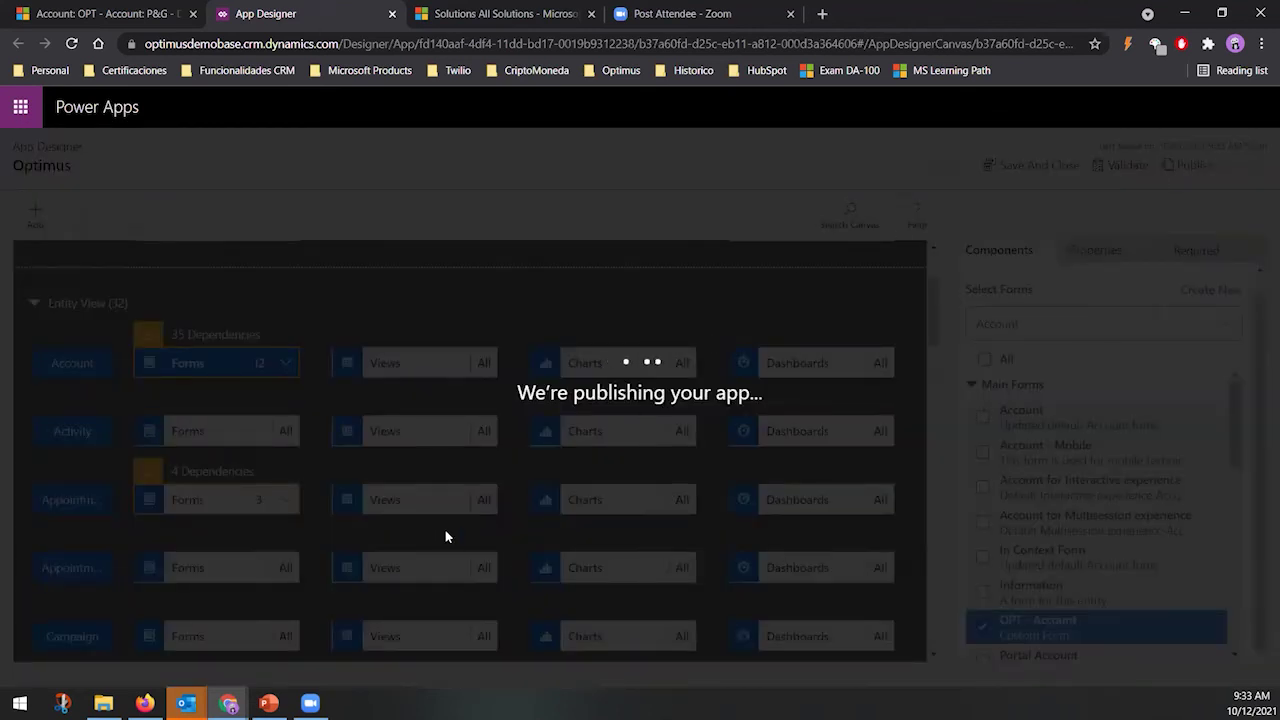
Open the list of published apps from the Dynamics 365 account page and locate the Optimus app
left_click(55, 13)
left_click(180, 107)
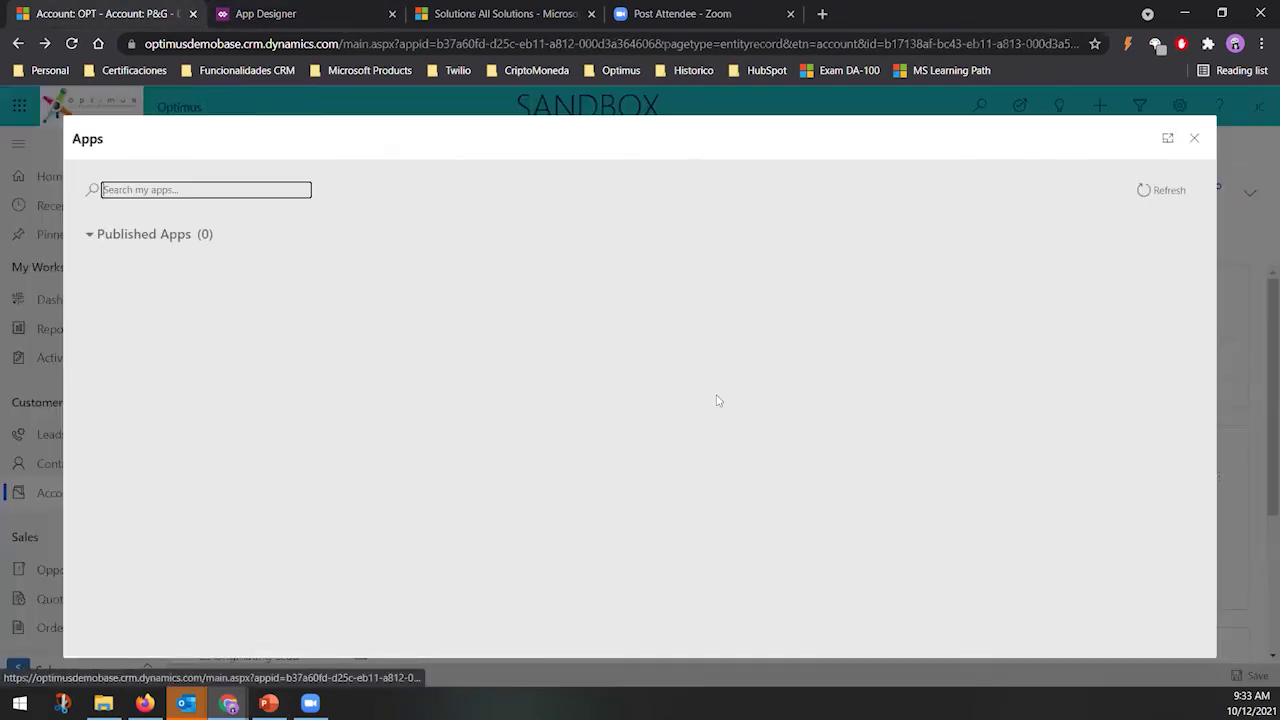
scroll(594, 413, "down", 5)
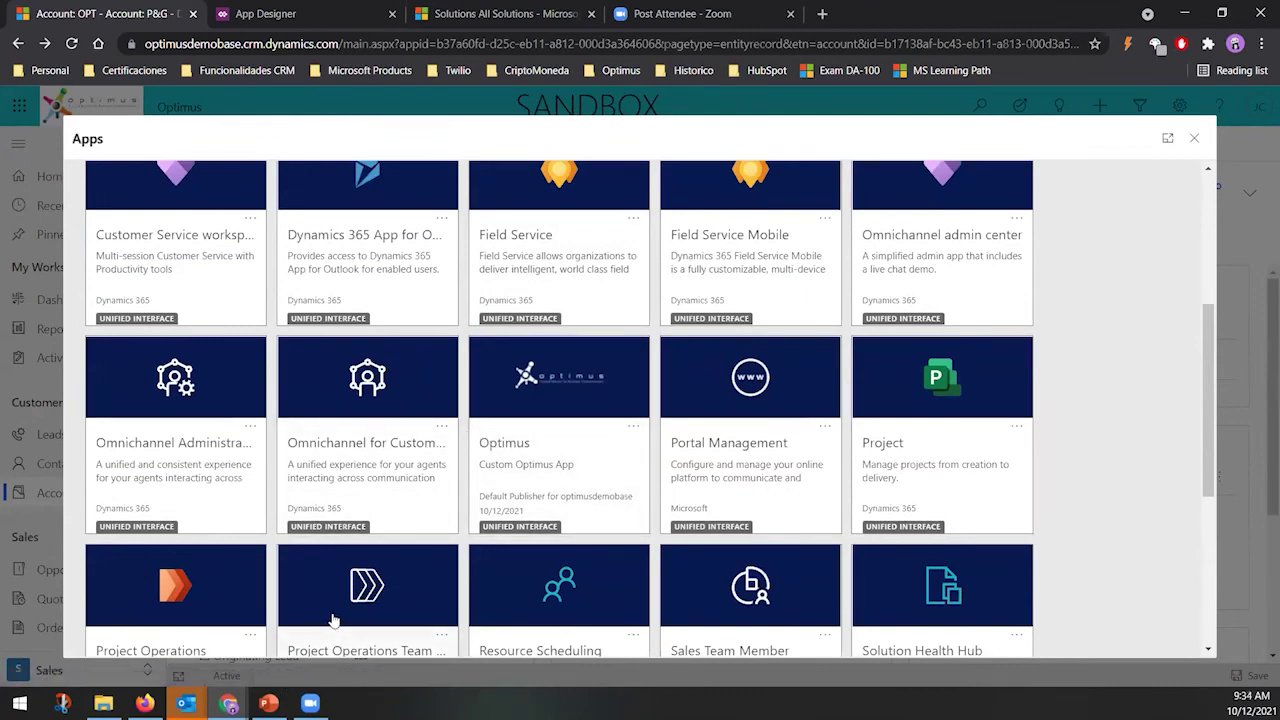
Switch to PowerPoint and present the Manage Access slides 13 and 14, ending the slide show afterward
key("alt+Tab")
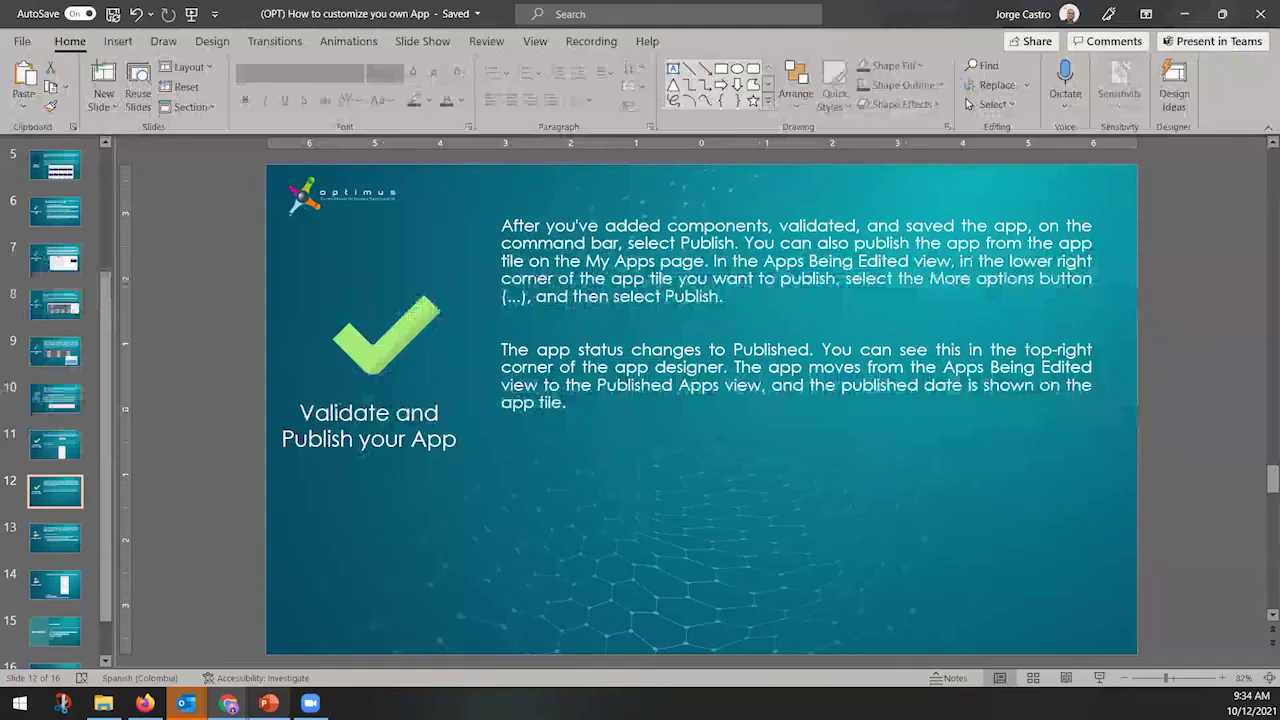
left_click(63, 541)
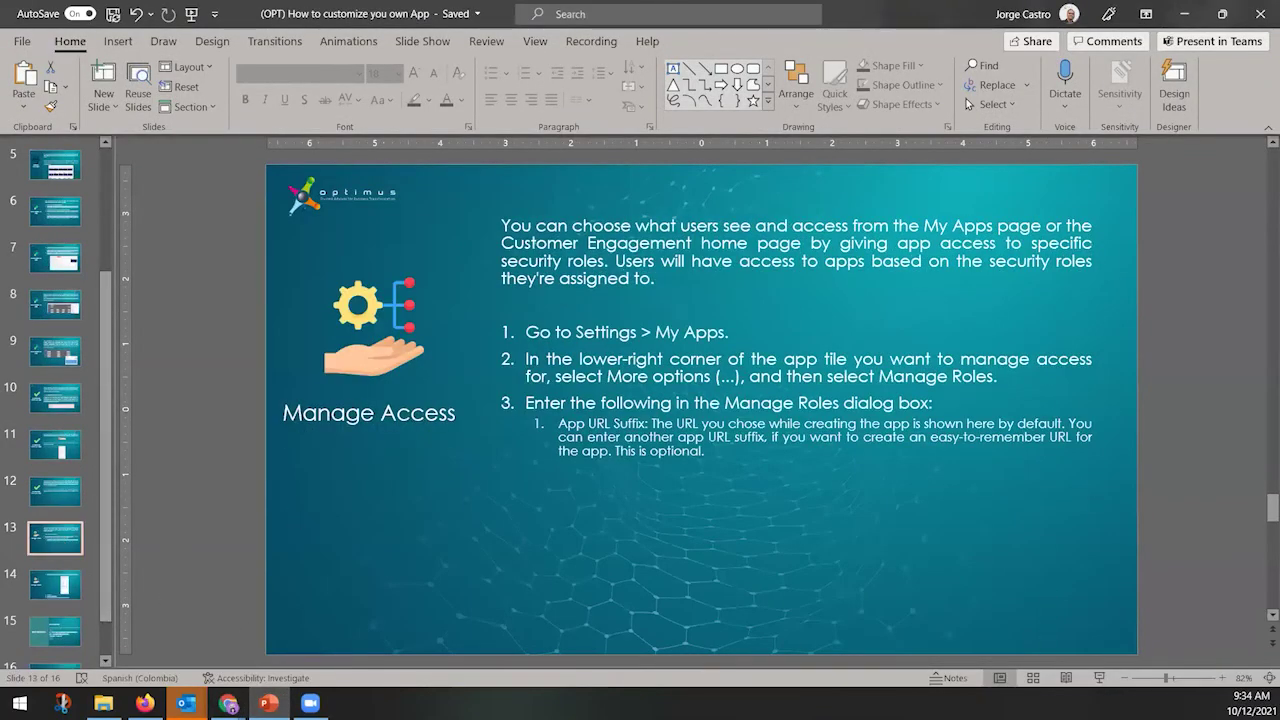
left_click(1099, 678)
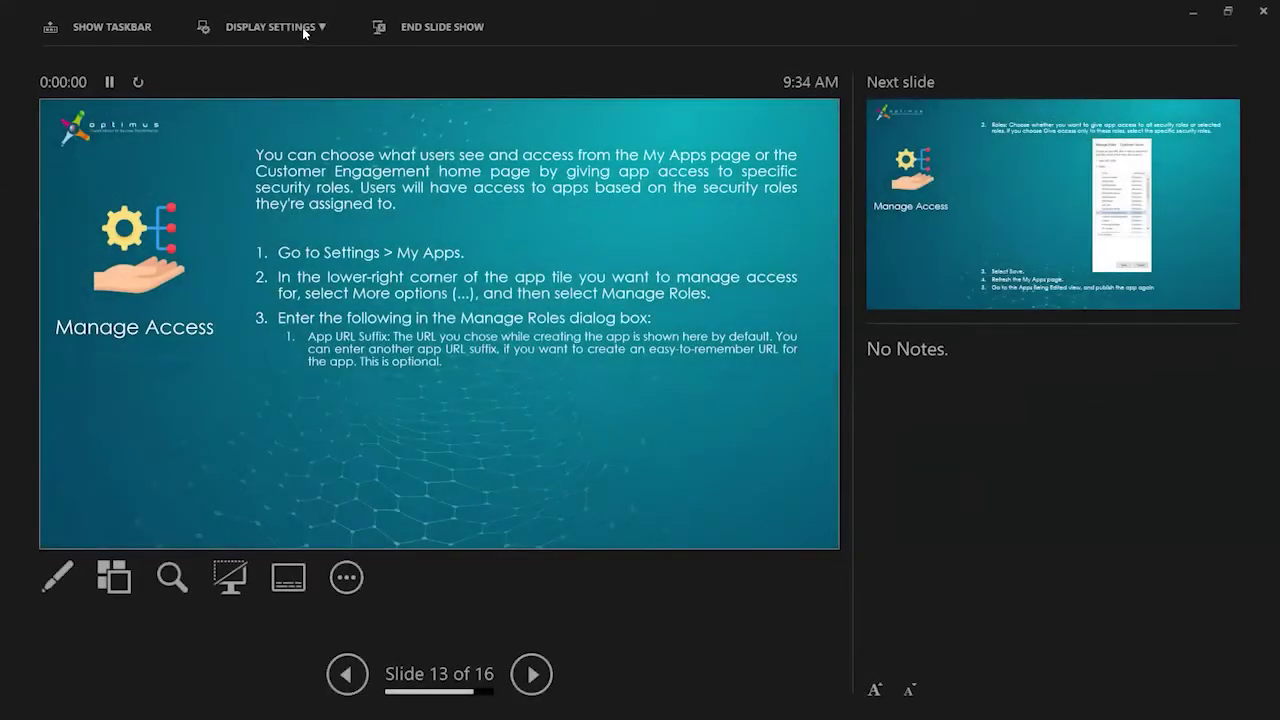
left_click(305, 28)
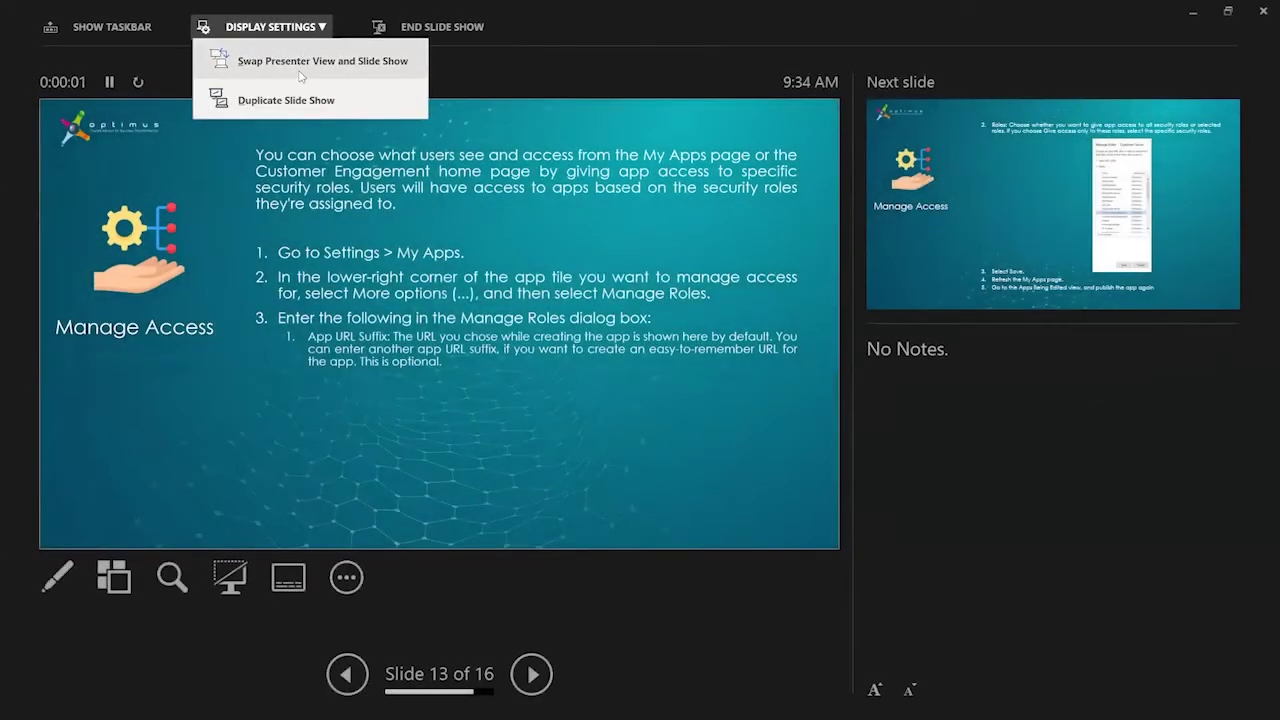
left_click(337, 100)
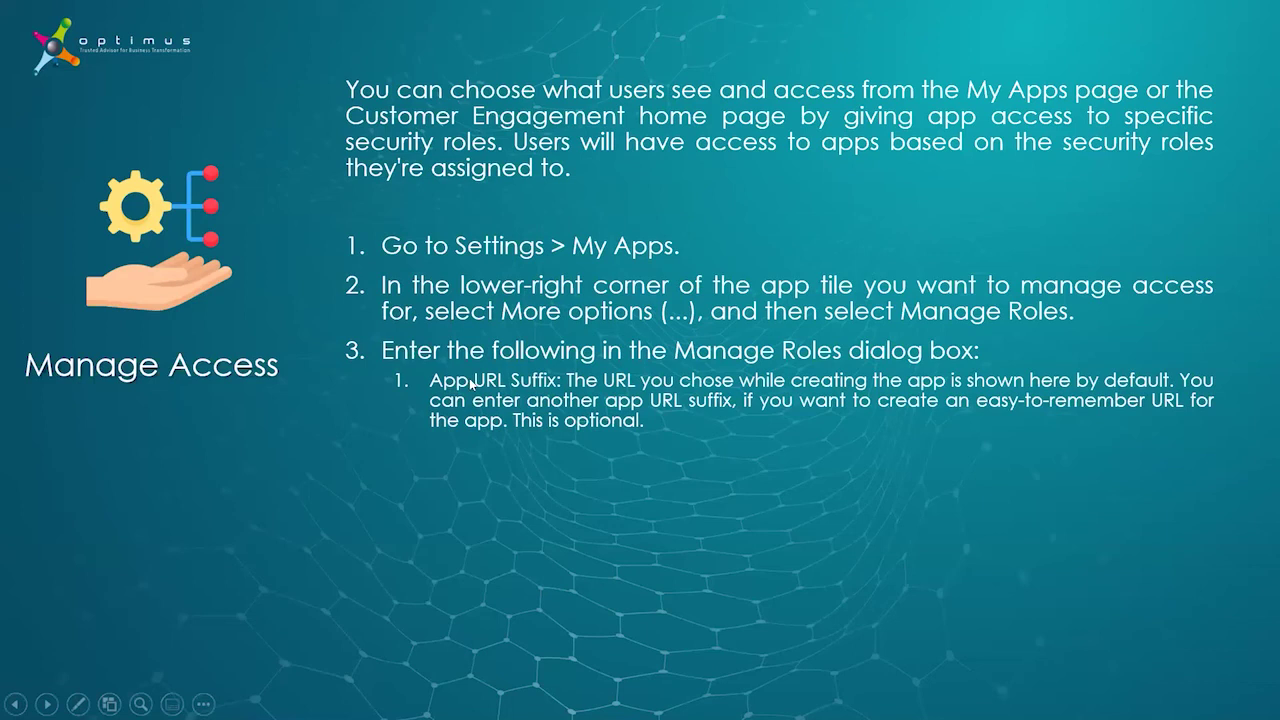
left_click(821, 498)
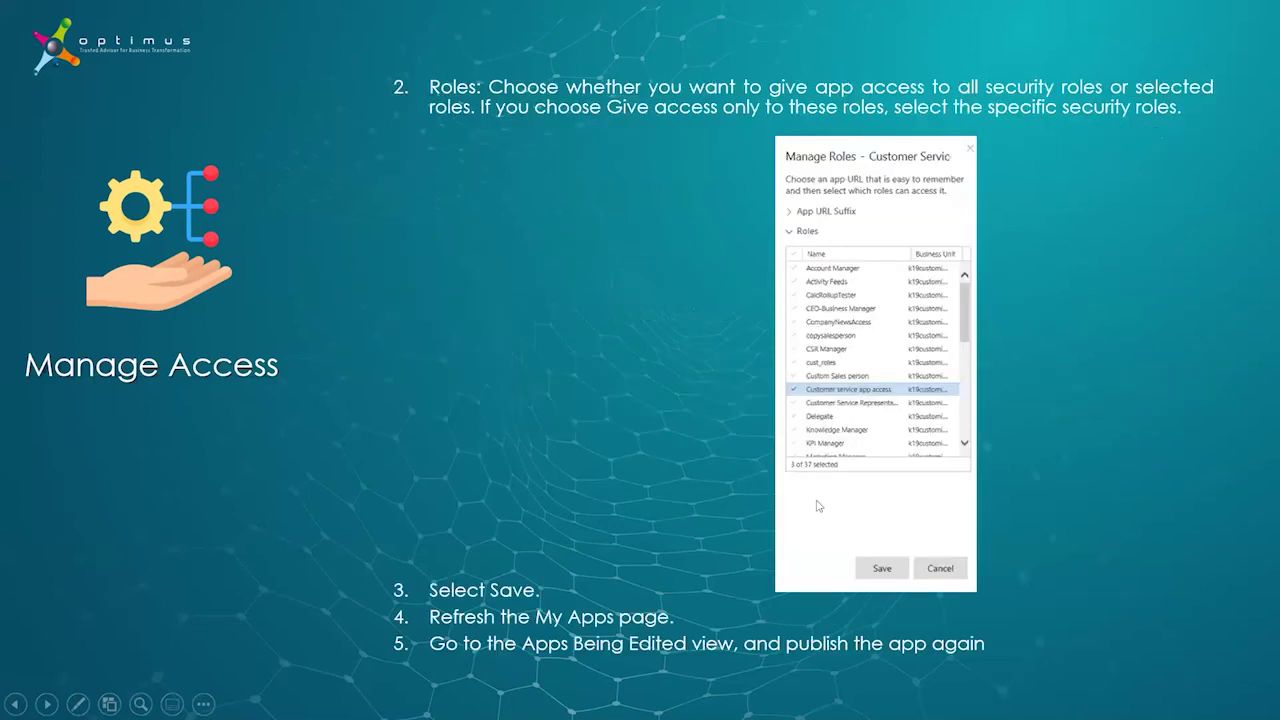
key("Escape")
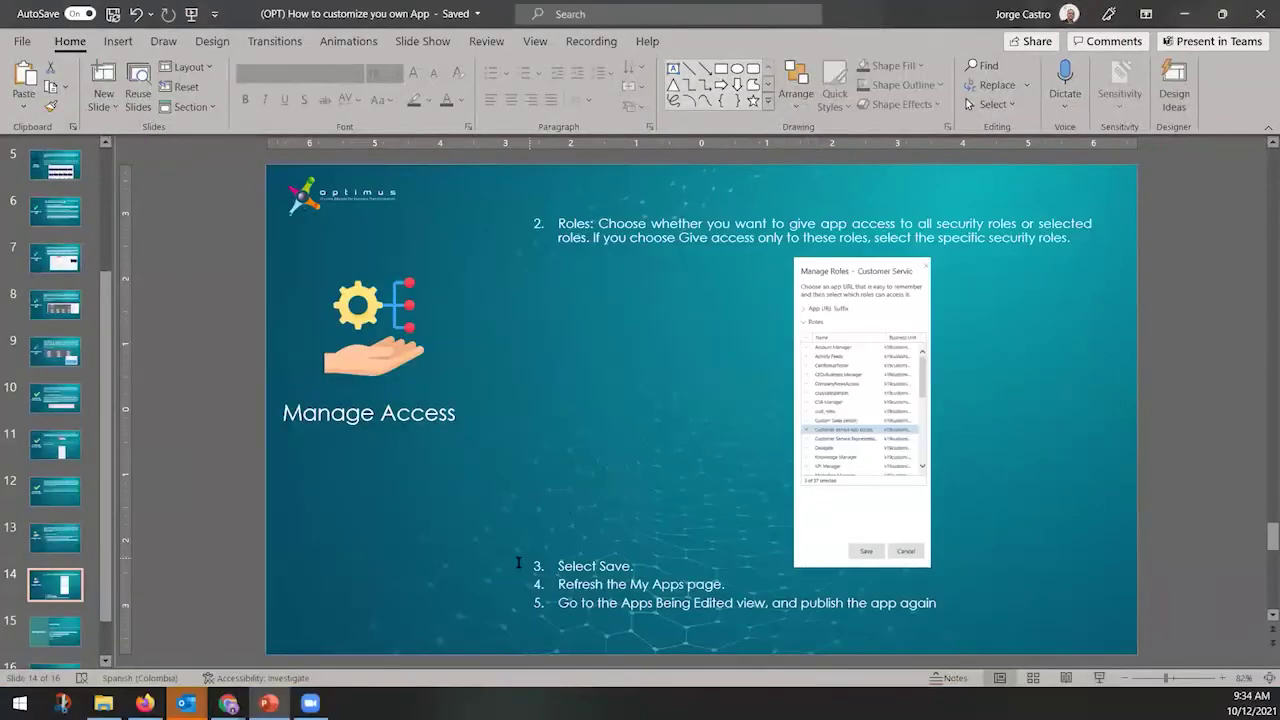
Switch to Chrome and review the security roles with access to the Optimus app, leaving the role settings without saving
left_click(228, 703)
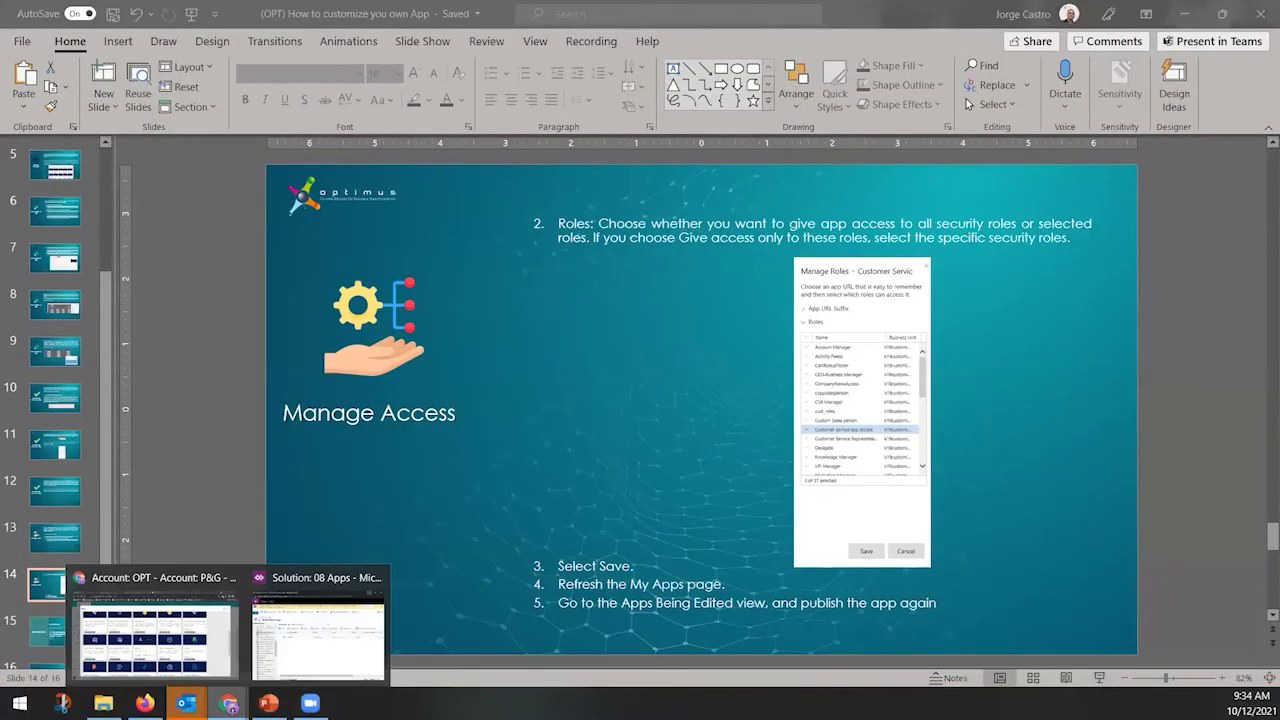
left_click(203, 665)
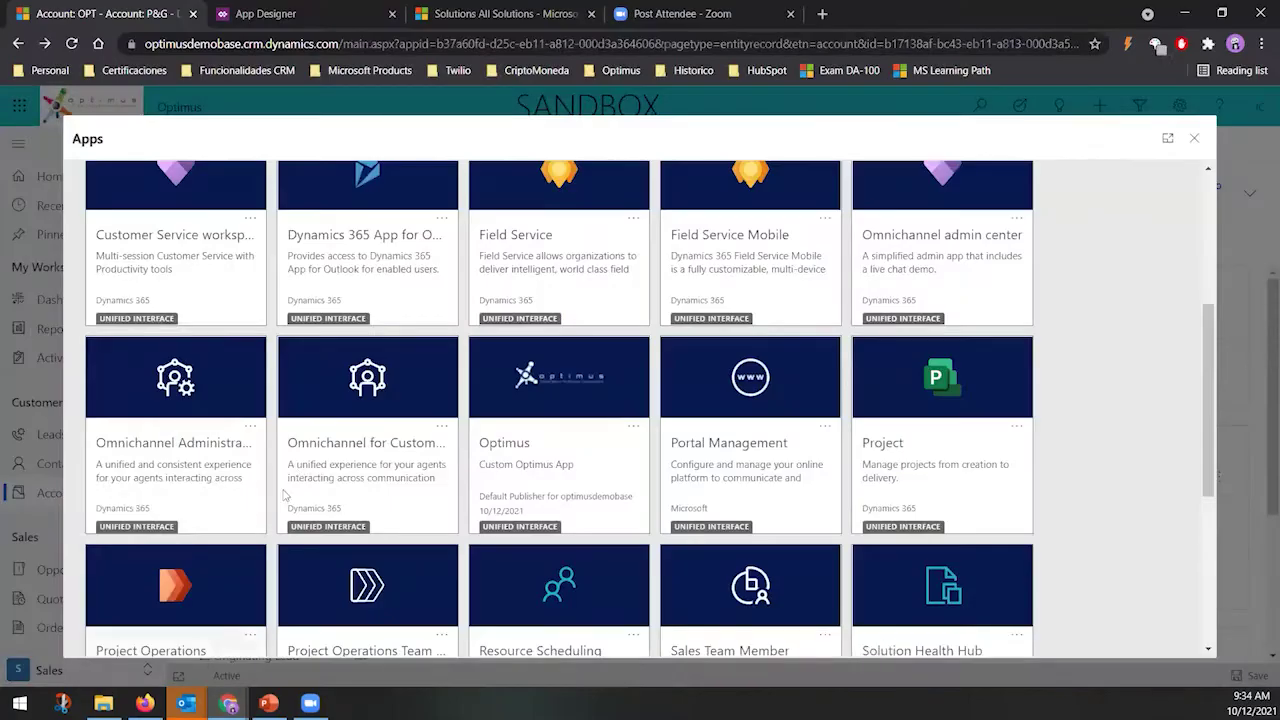
left_click(632, 427)
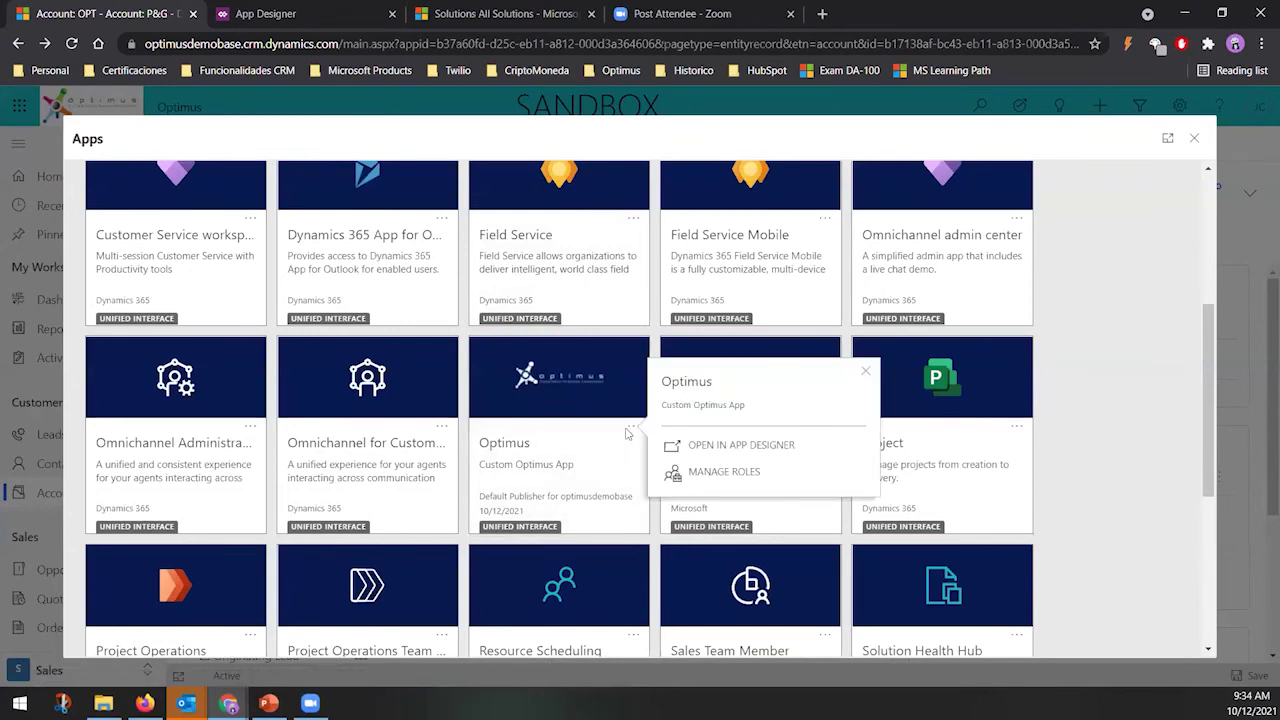
left_click(722, 476)
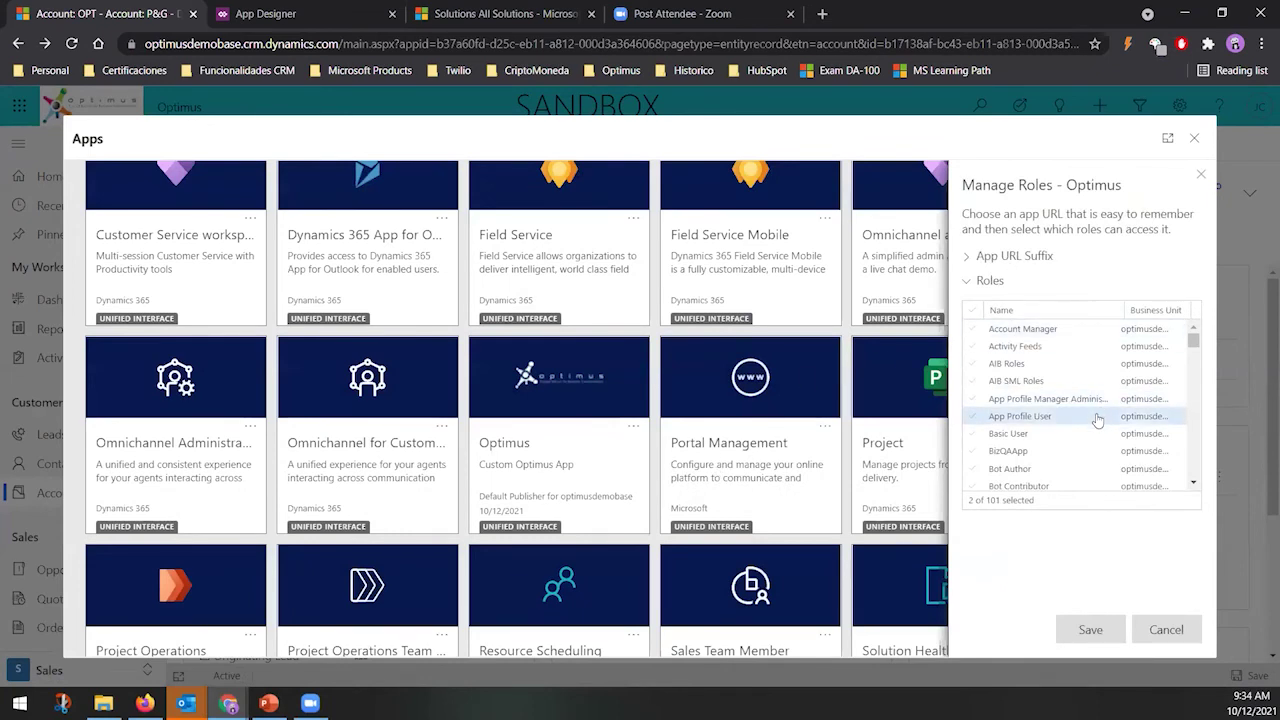
scroll(1097, 420, "down", 5)
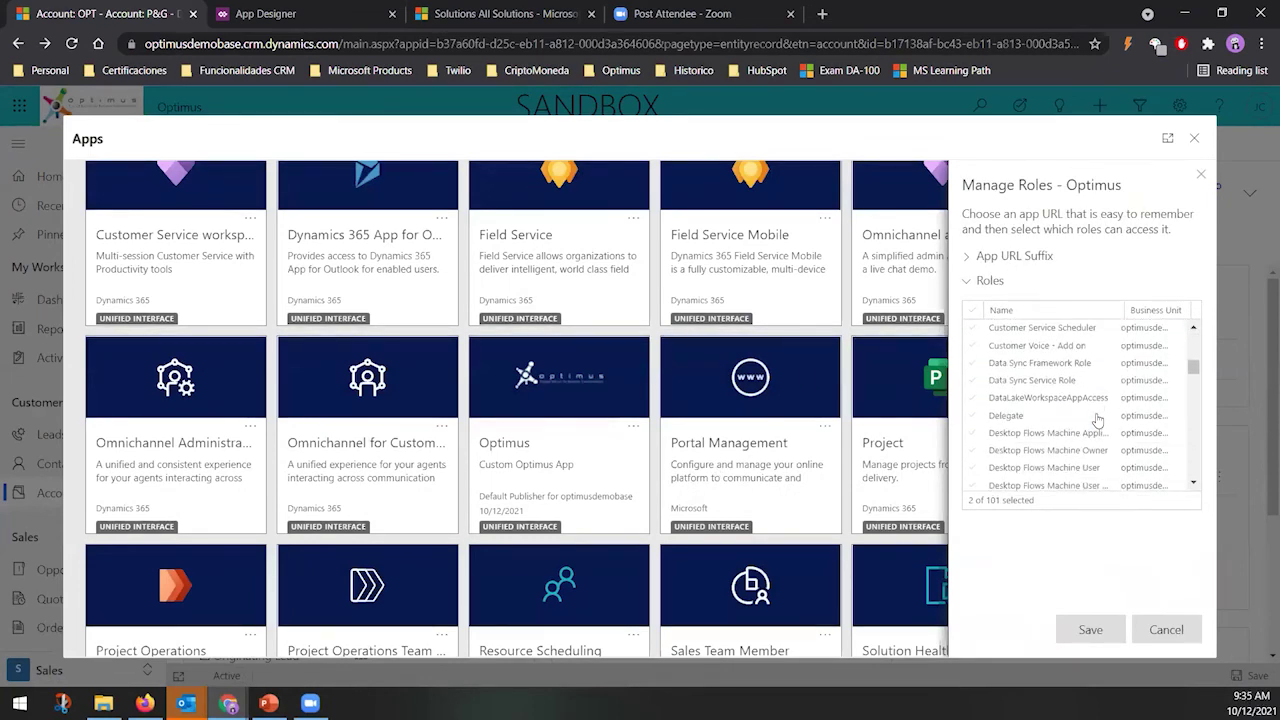
scroll(1097, 420, "down", 8)
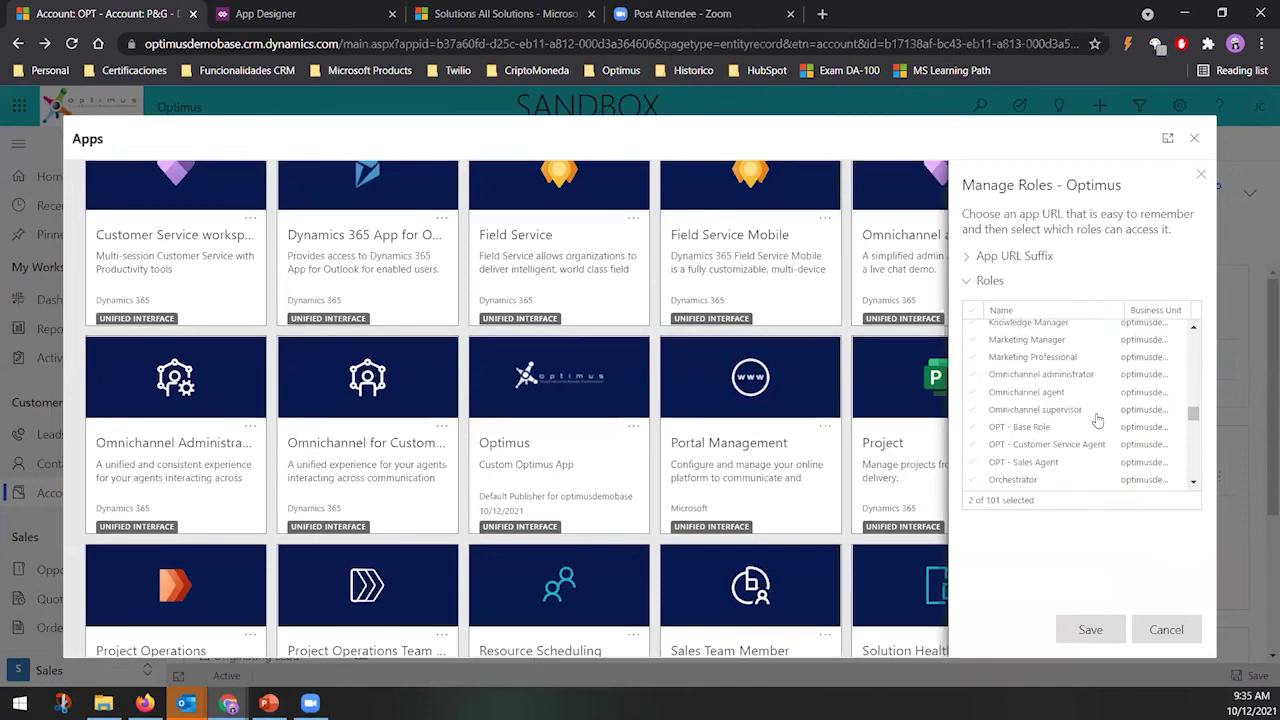
scroll(1097, 420, "down", 8)
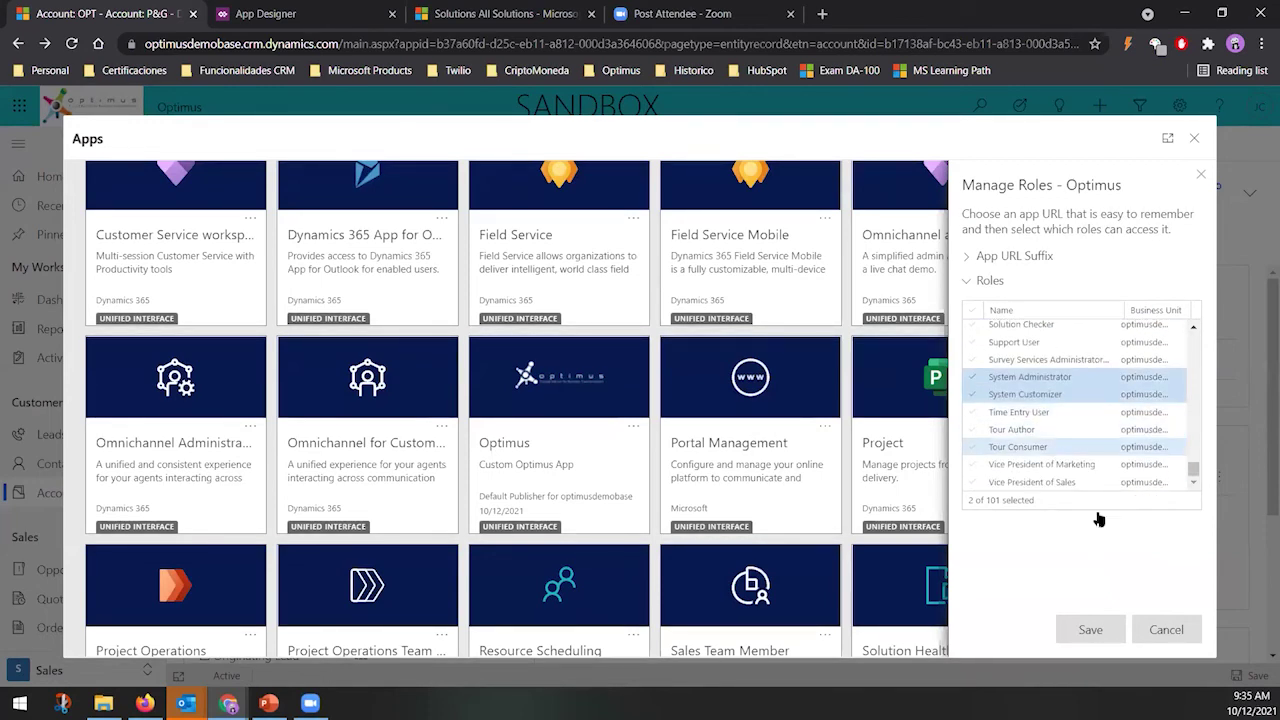
left_click(1162, 628)
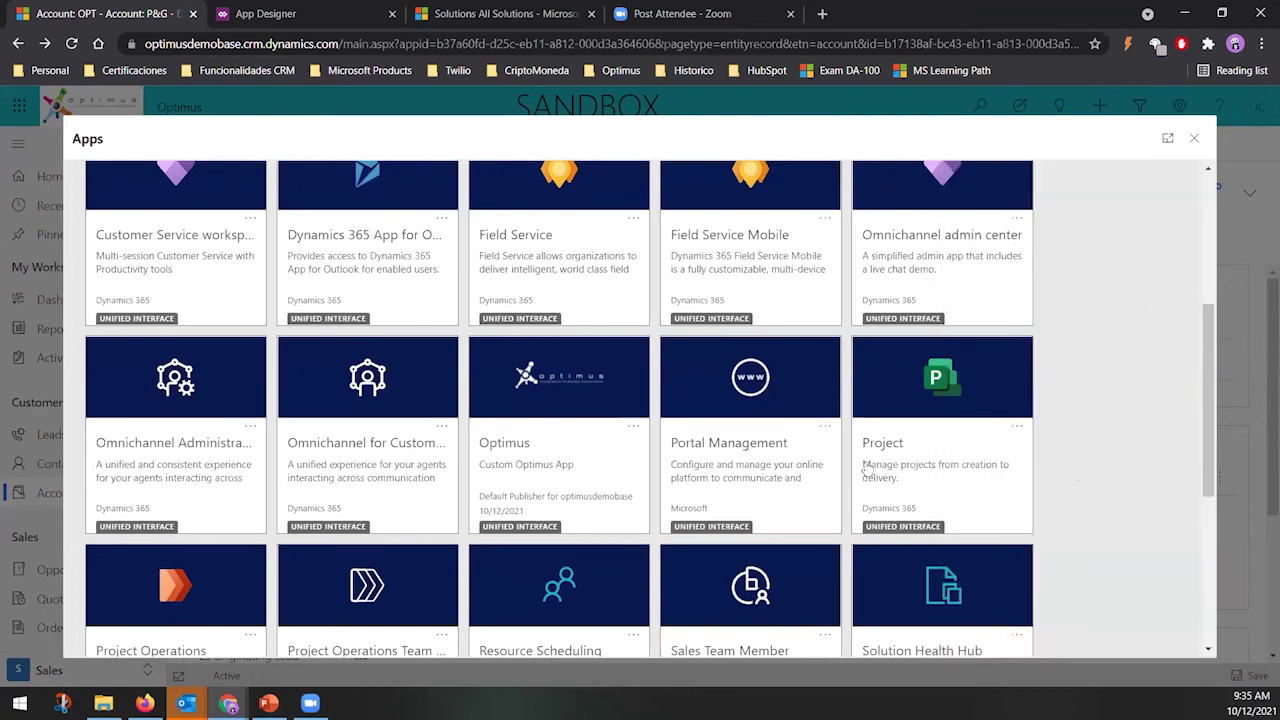
Grant Optimus app access to the OPT - Base Role, OPT - Customer Service Agent and OPT - Sales Agent roles, save, and close the apps list
left_click(636, 428)
left_click(720, 472)
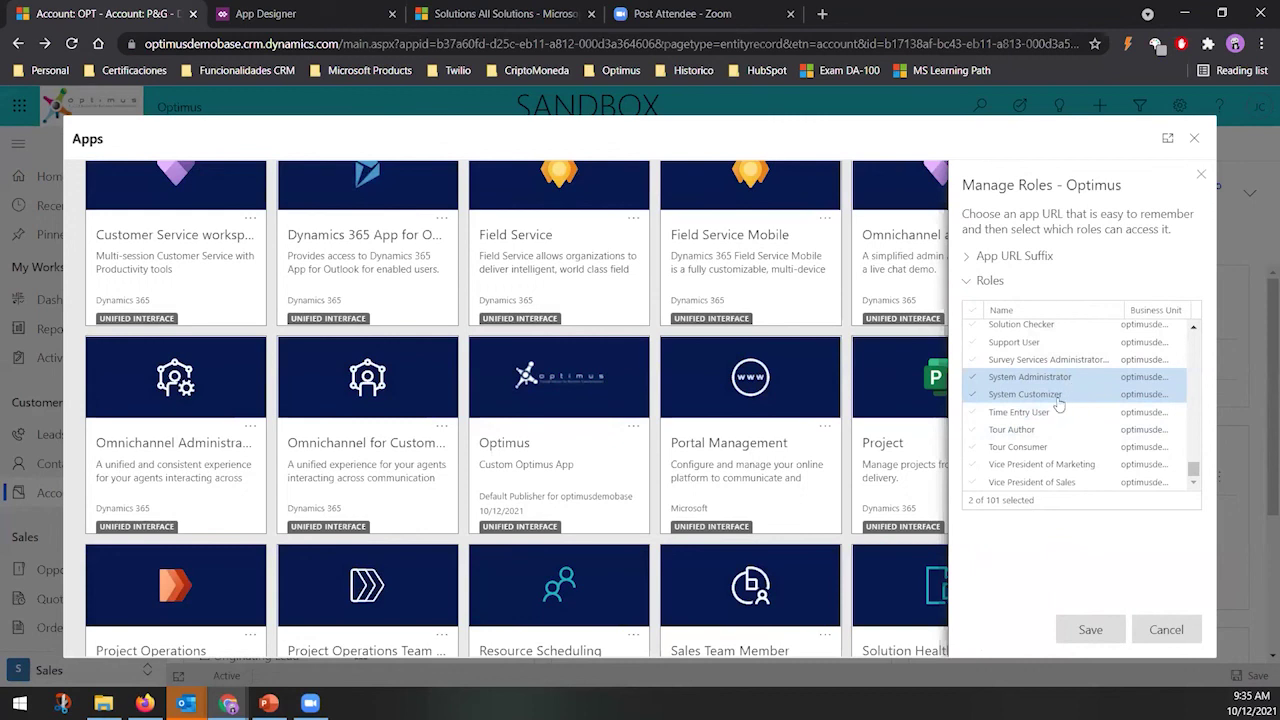
left_click_drag(1190, 472, 1191, 413)
left_click(973, 418)
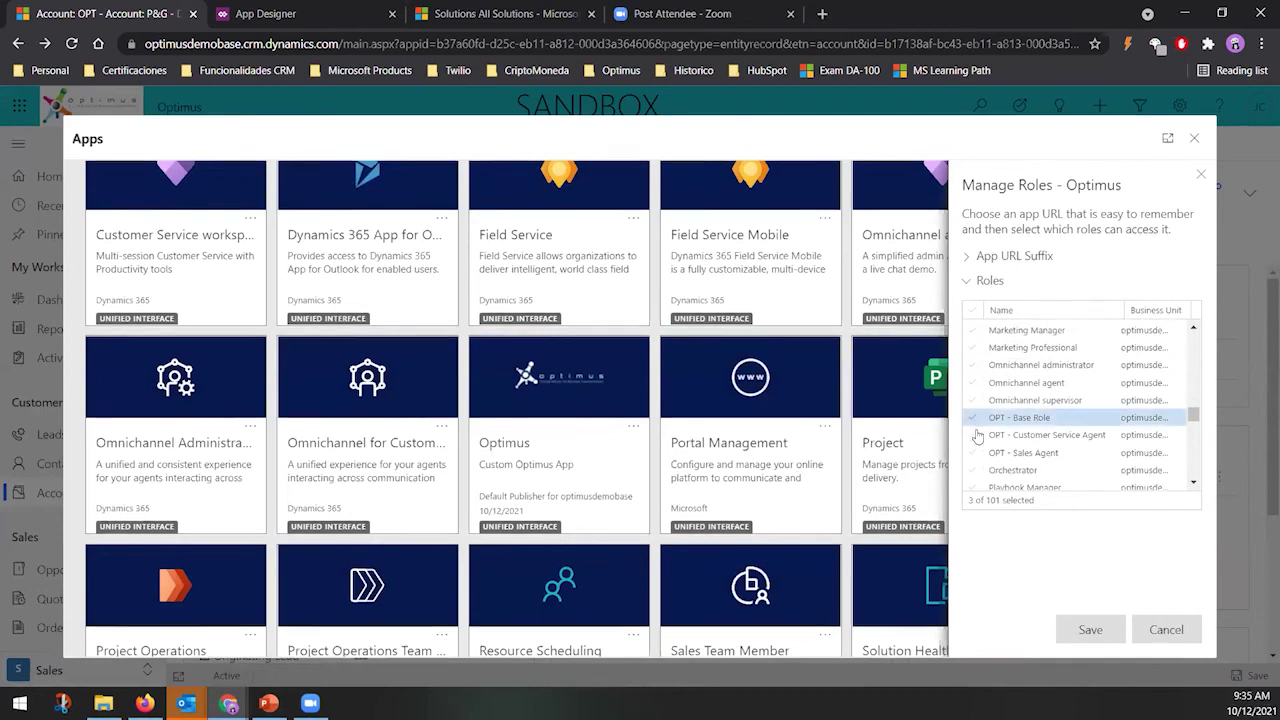
left_click(973, 435)
scroll(1000, 458, "down", 2)
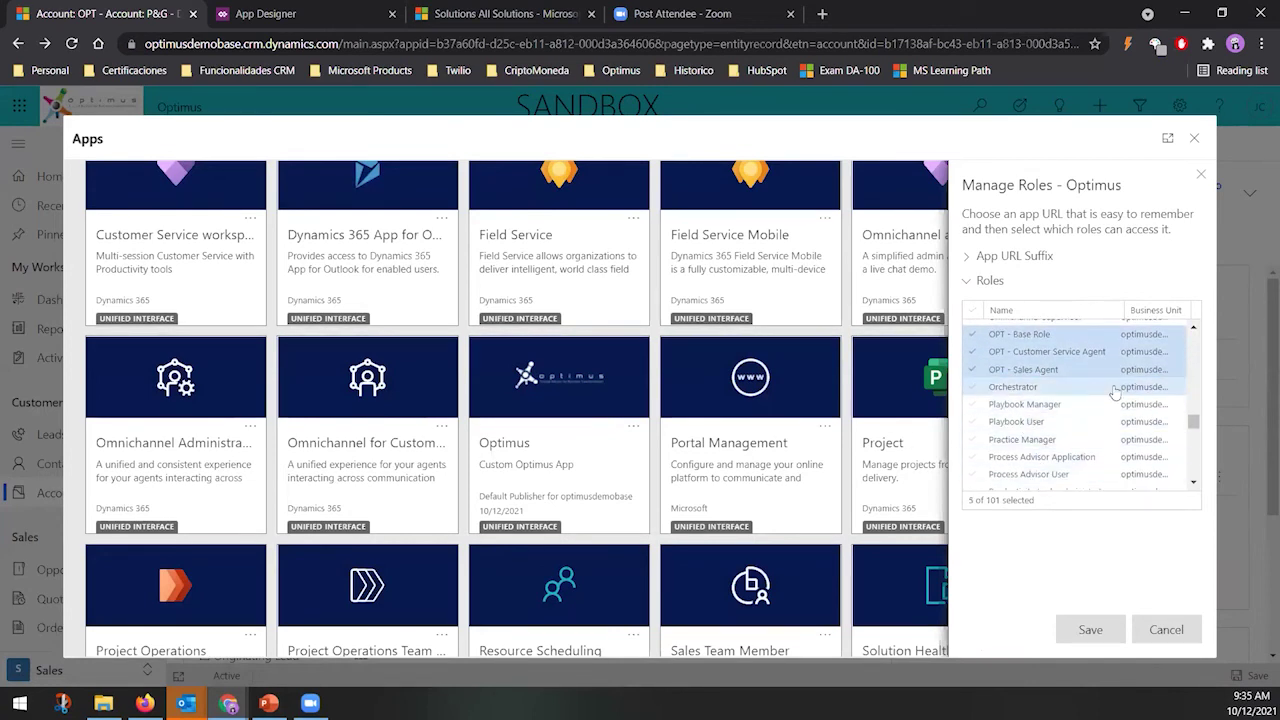
scroll(1110, 470, "down", 4)
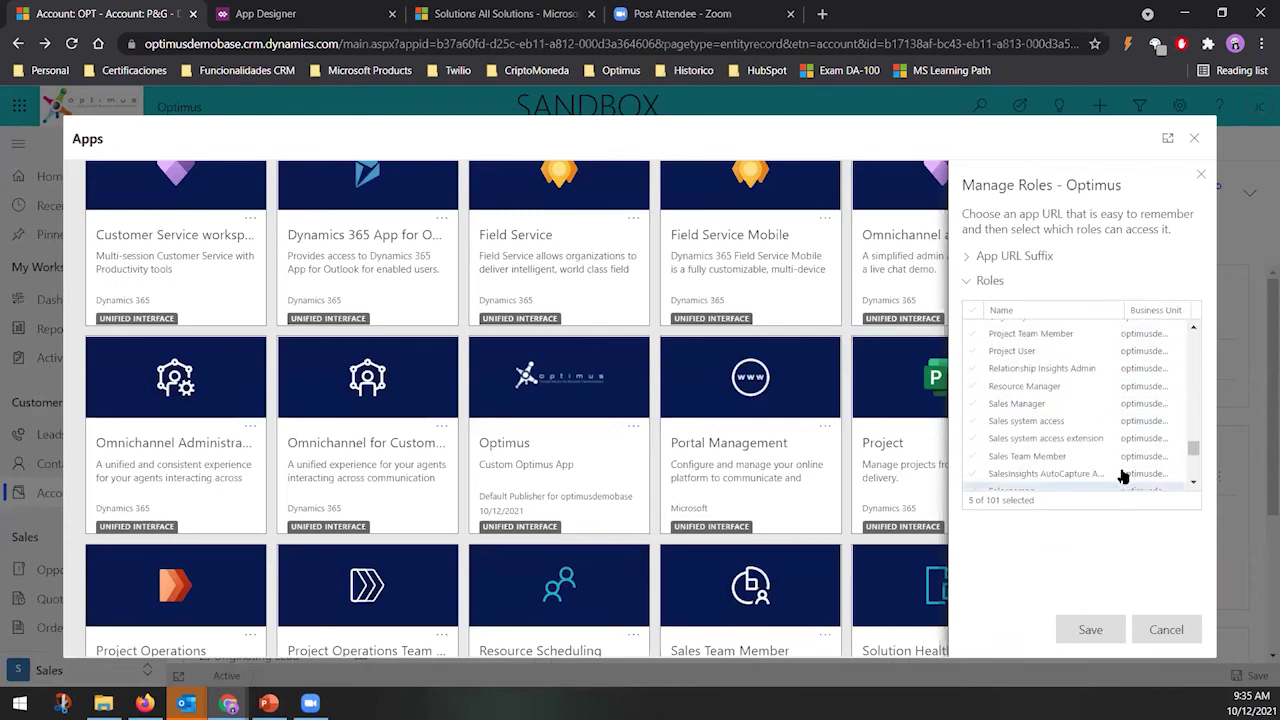
scroll(1122, 476, "up", 20)
scroll(1128, 481, "up", 1)
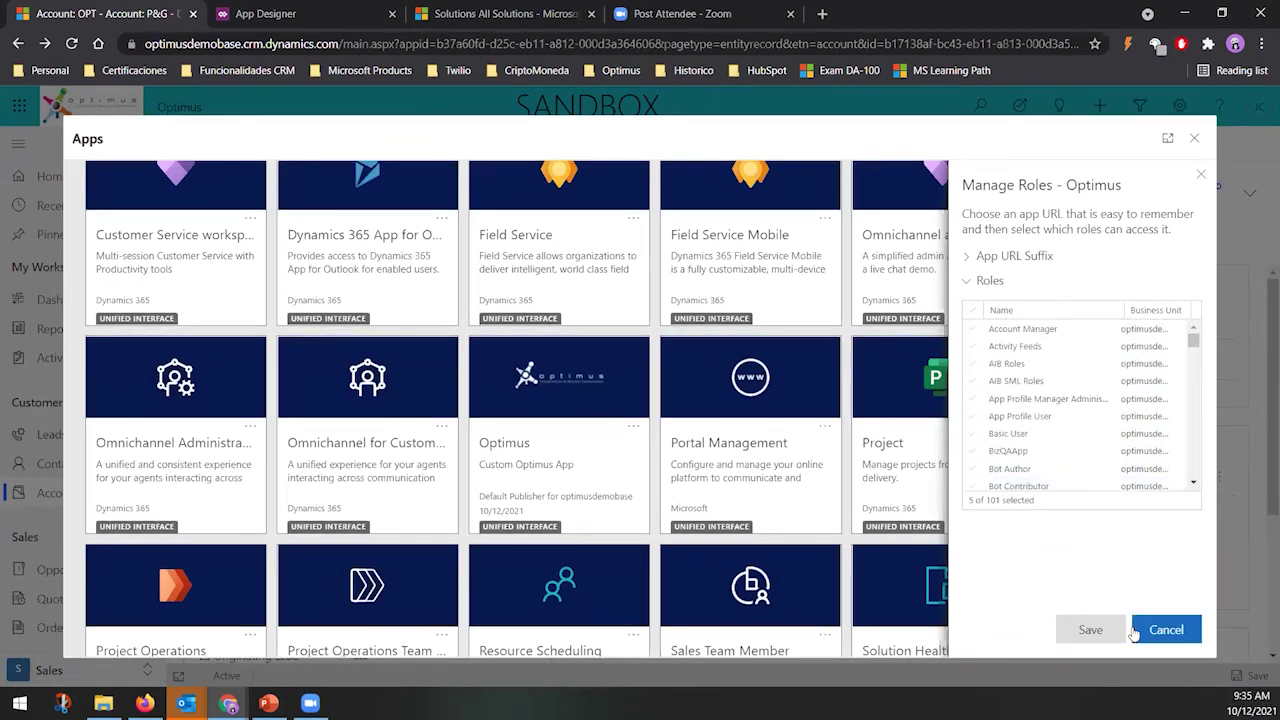
left_click(1088, 628)
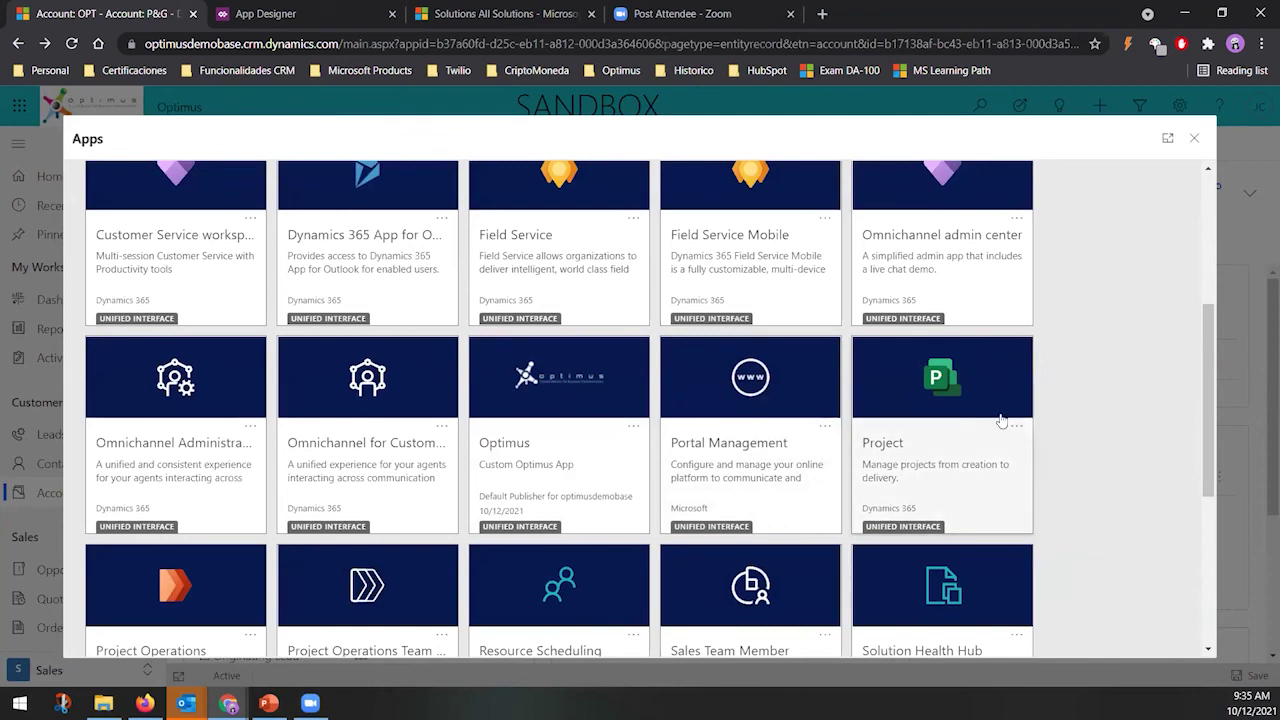
left_click(1203, 143)
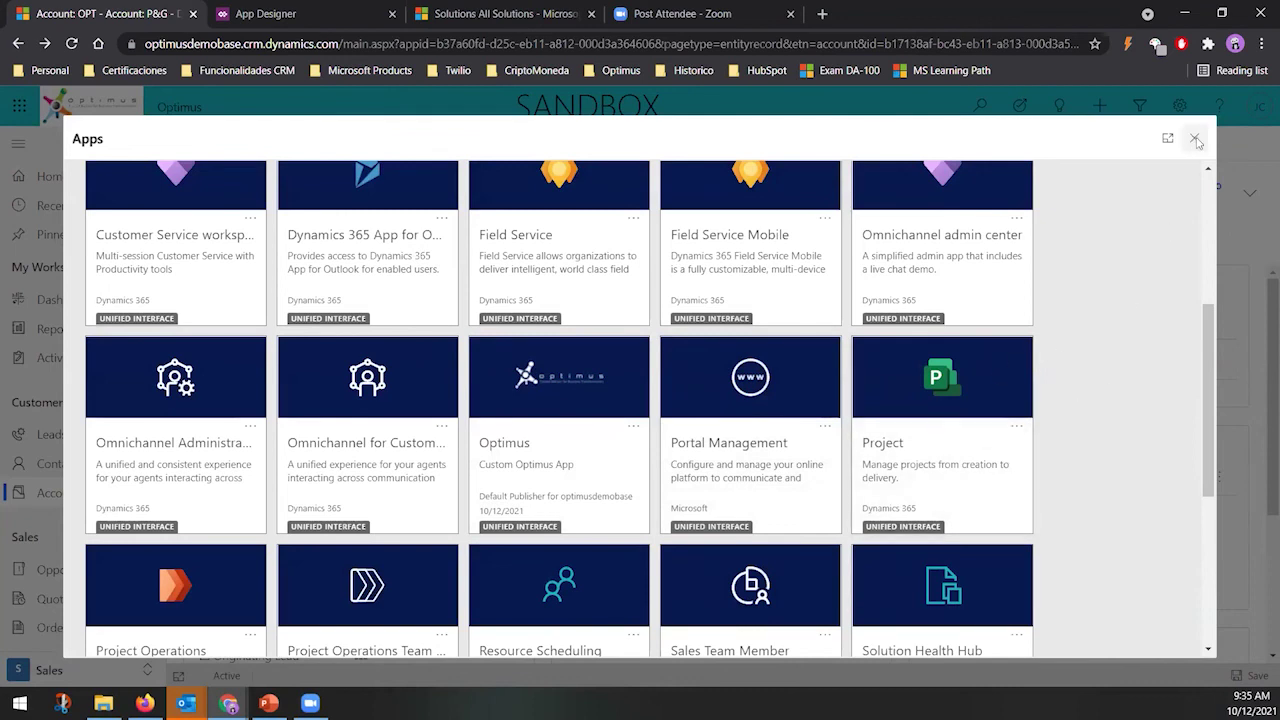
Close the App Designer page and display the model-driven apps contained in the 08 Apps solution
left_click(372, 16)
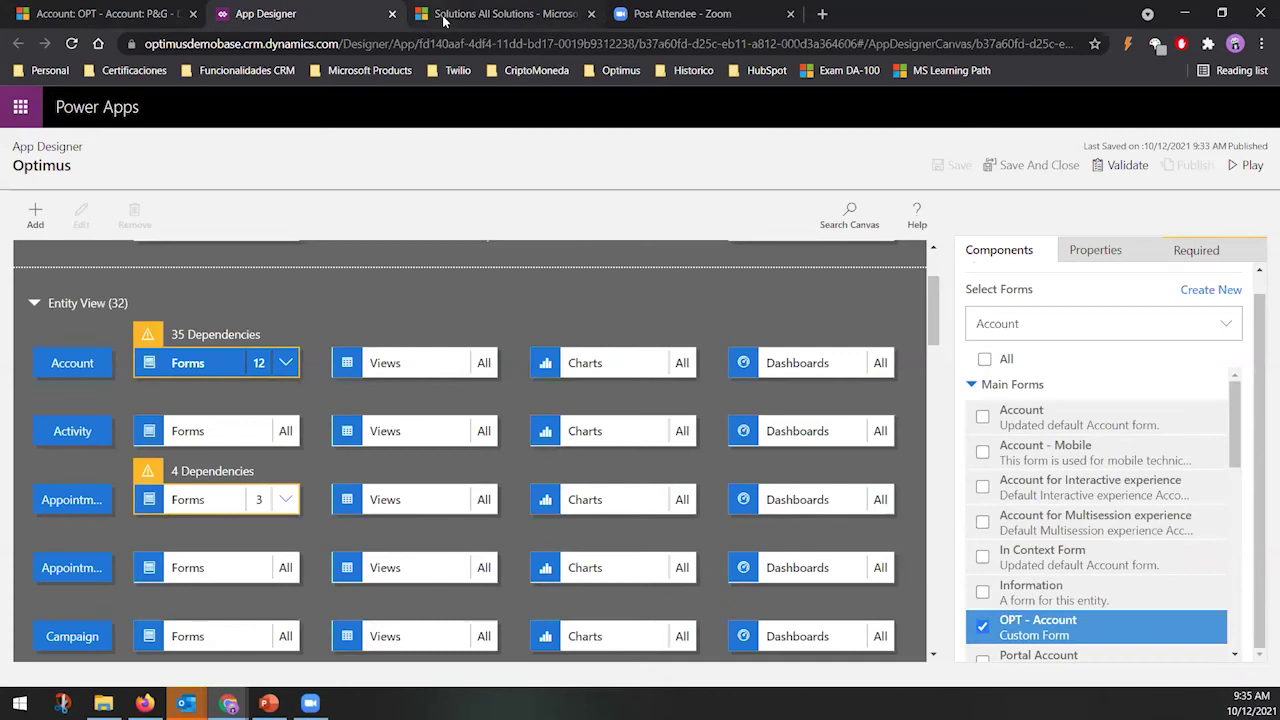
left_click(393, 14)
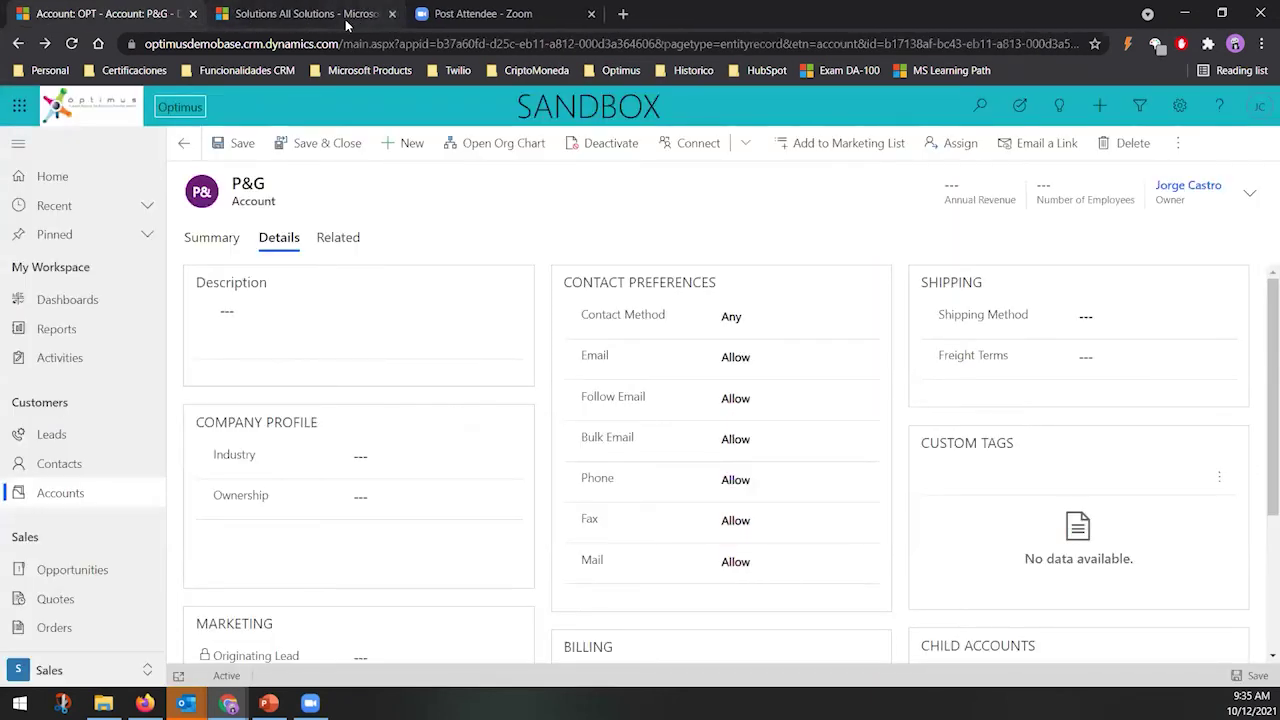
left_click(346, 22)
double_click(55, 487)
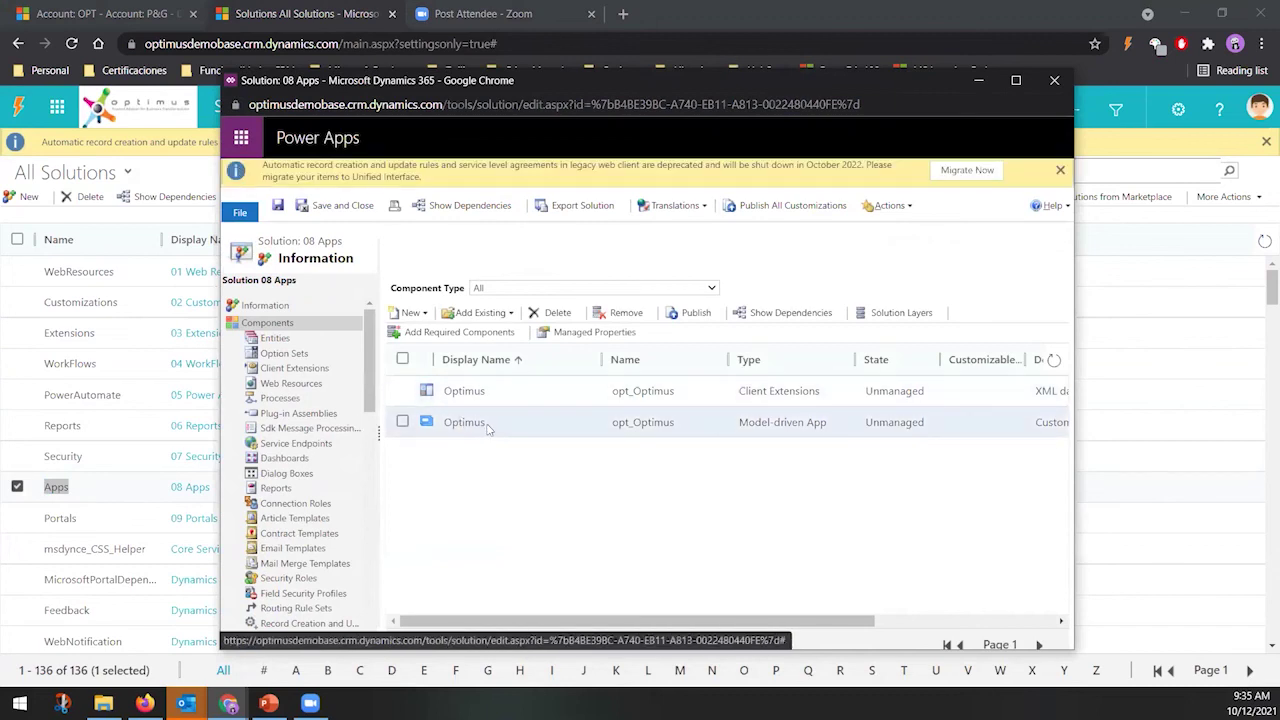
scroll(300, 505, "down", 3)
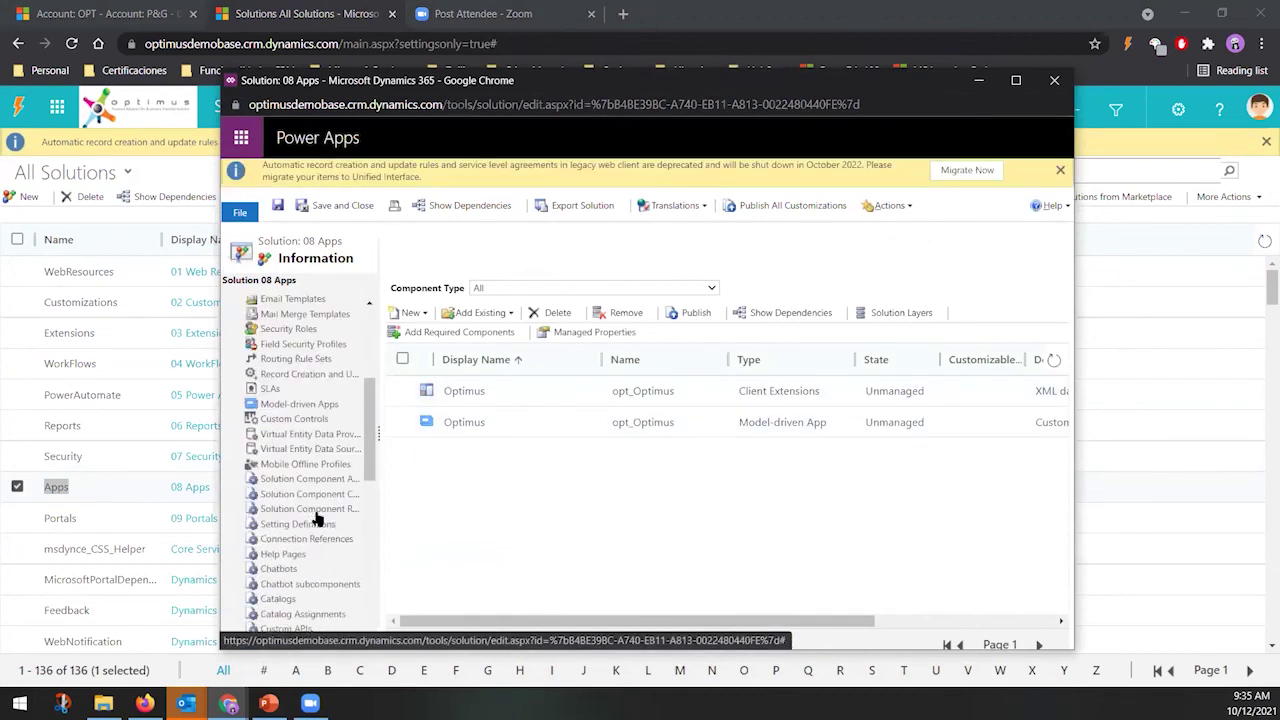
left_click(329, 406)
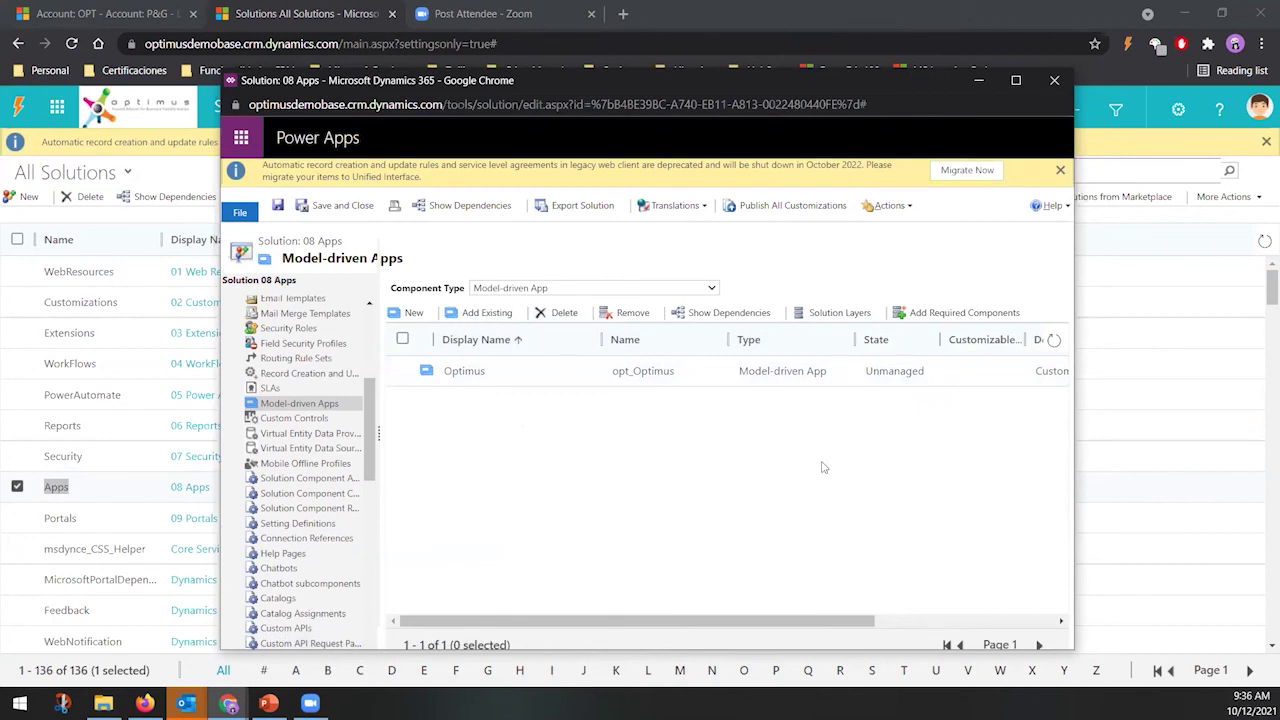
Return to the P&G account page, find the Optimus app in the apps list, and review its available options without choosing one
left_click(130, 22)
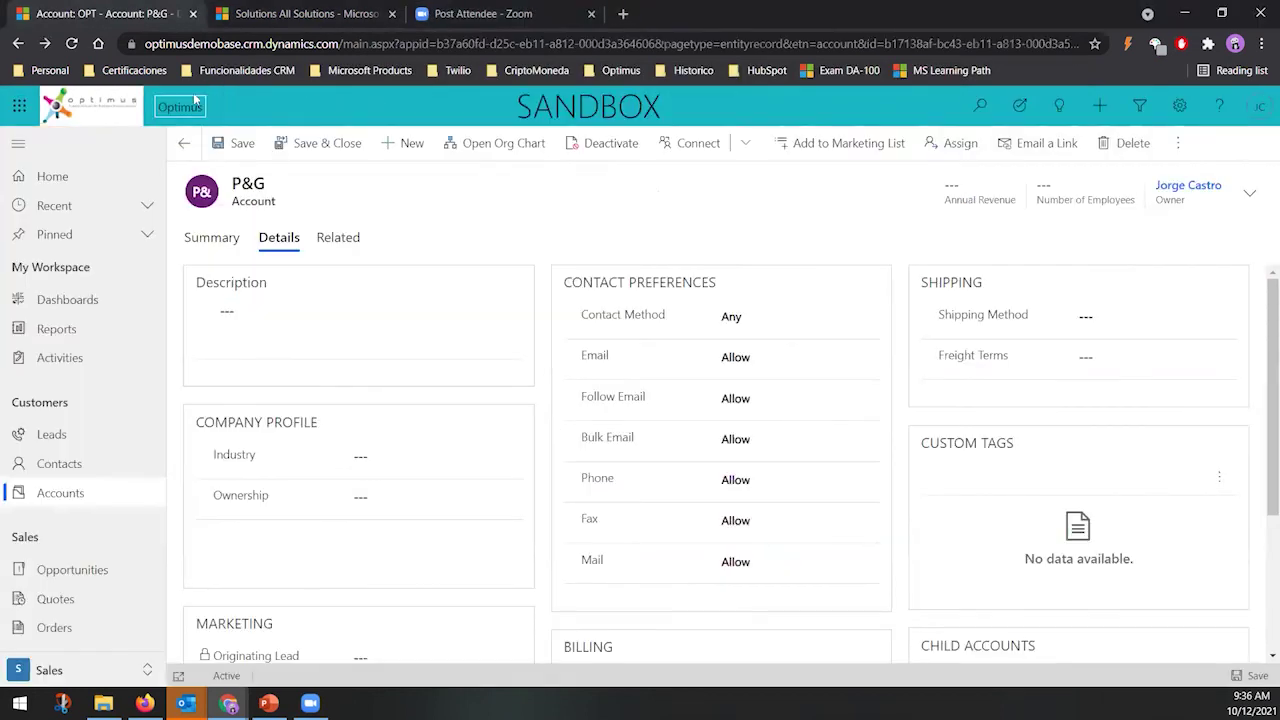
left_click(180, 107)
scroll(566, 537, "down", 4)
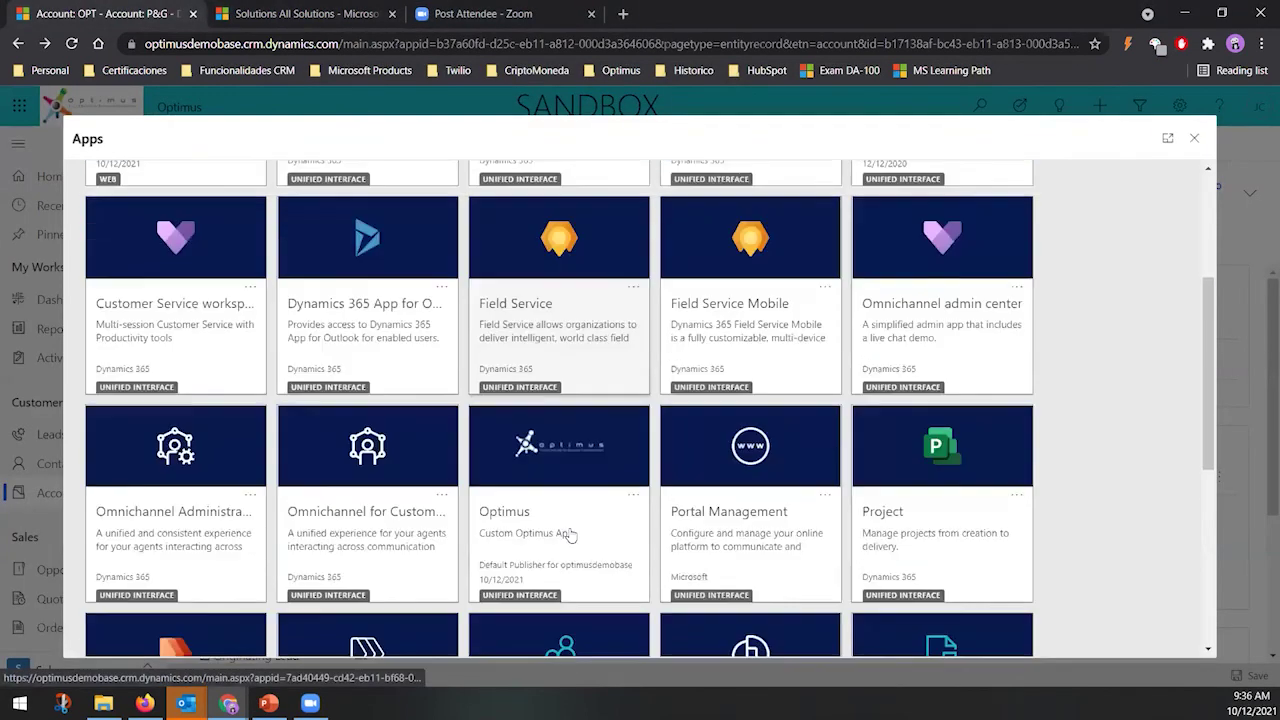
left_click(634, 344)
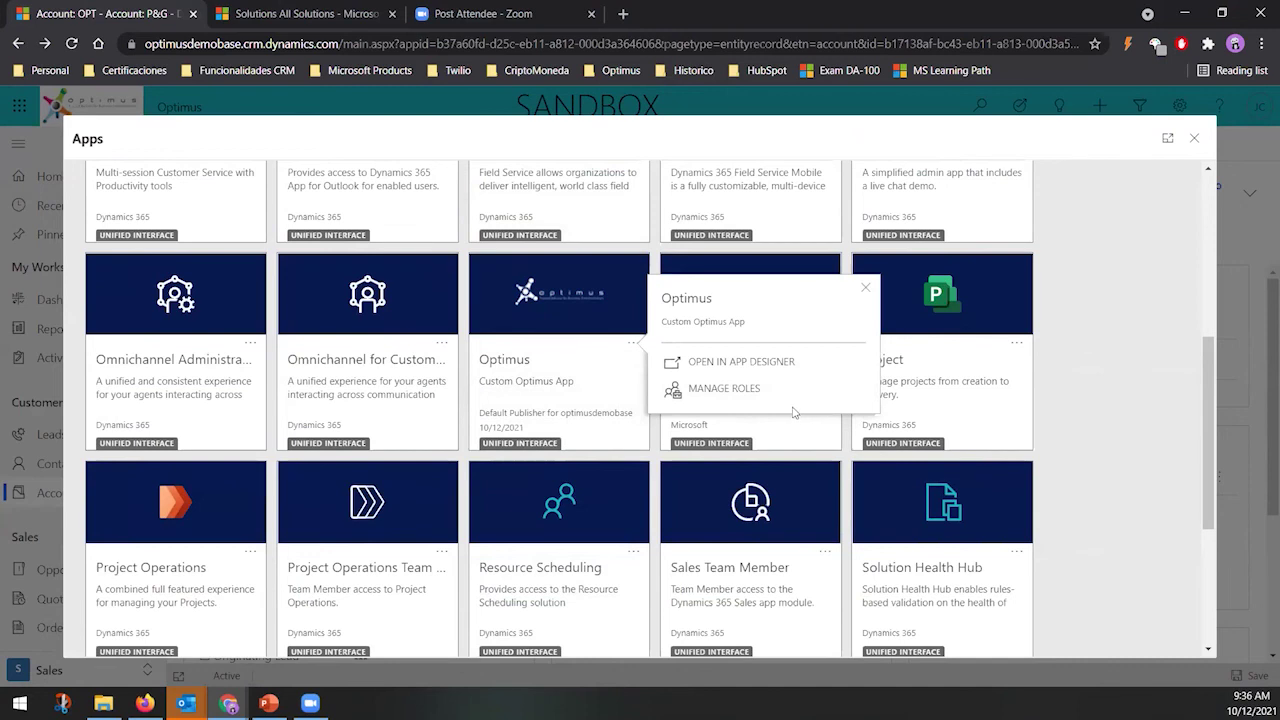
left_click(1122, 316)
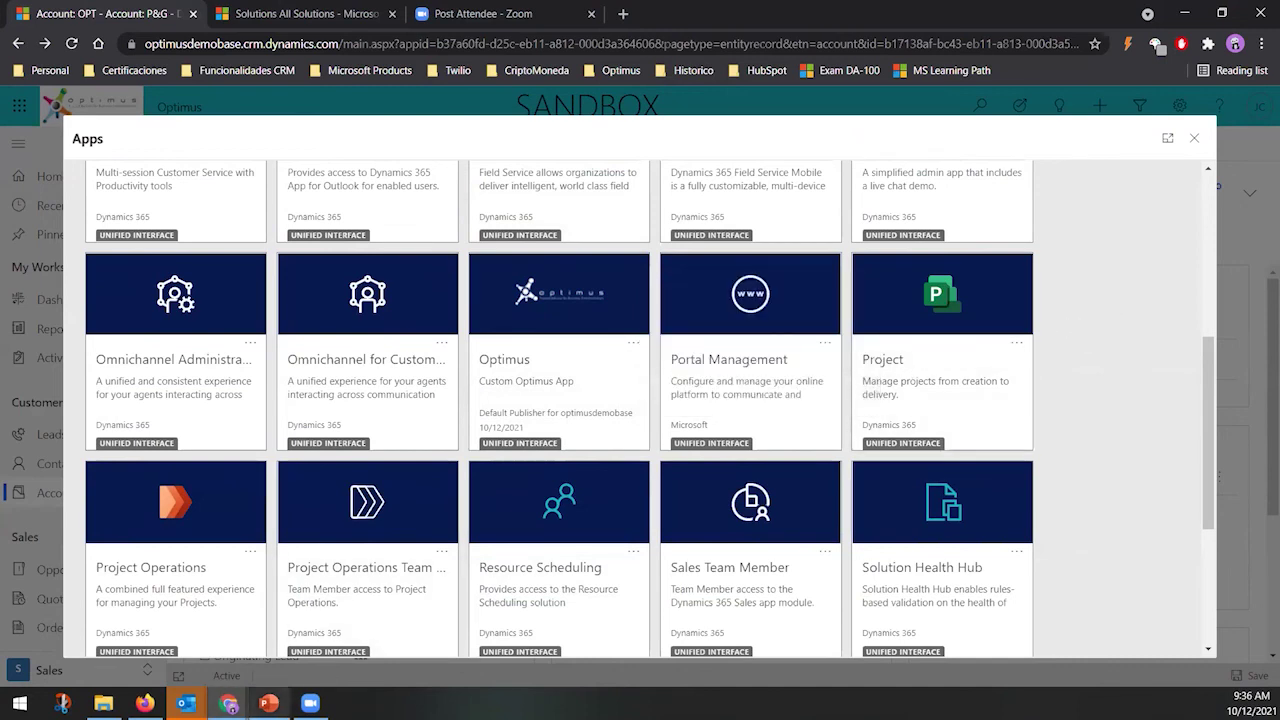
Switch to PowerPoint and present full screen from slide 14, swapping the presenter view with the slide show and advancing to the Trial Instance slide
left_click(268, 703)
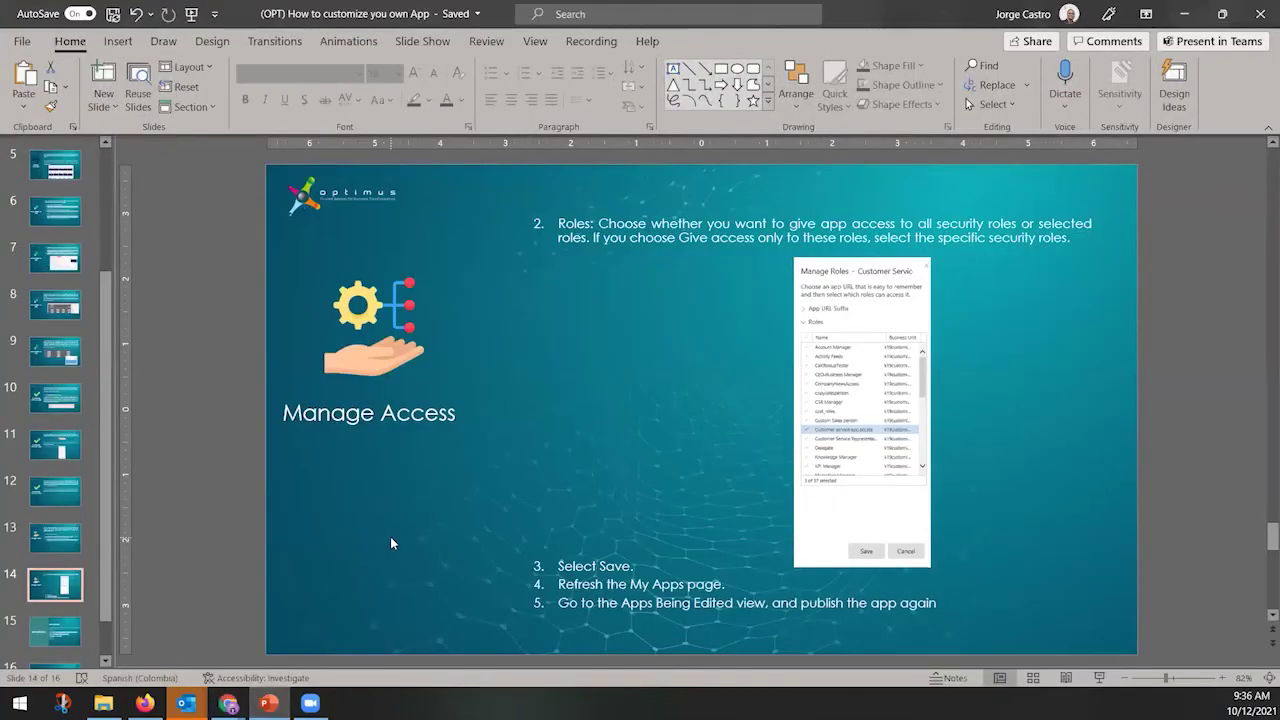
left_click(1099, 678)
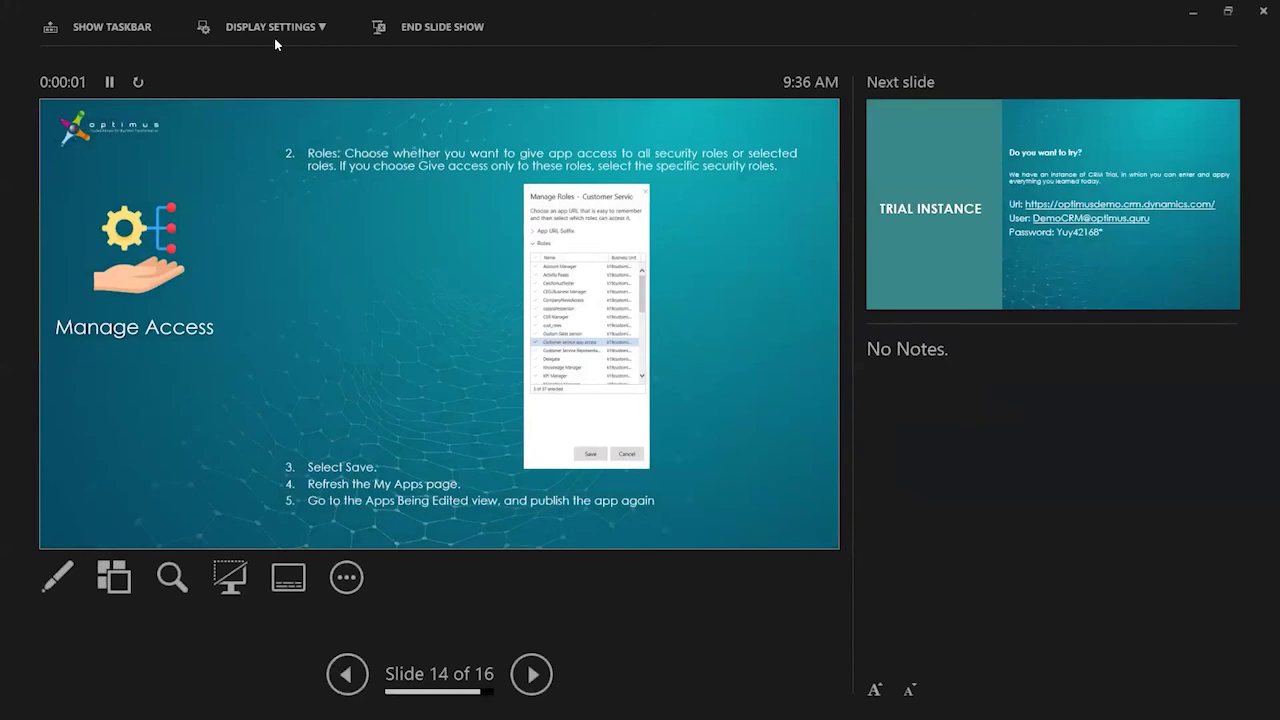
left_click(281, 32)
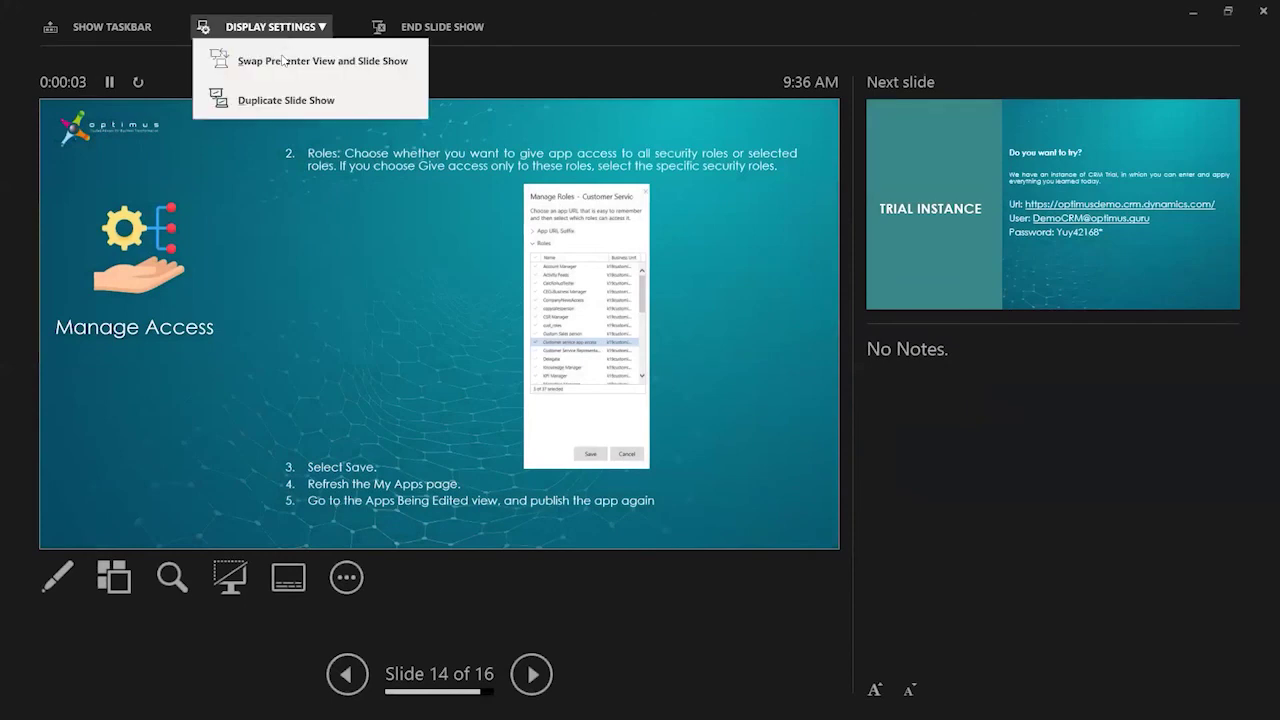
left_click(281, 60)
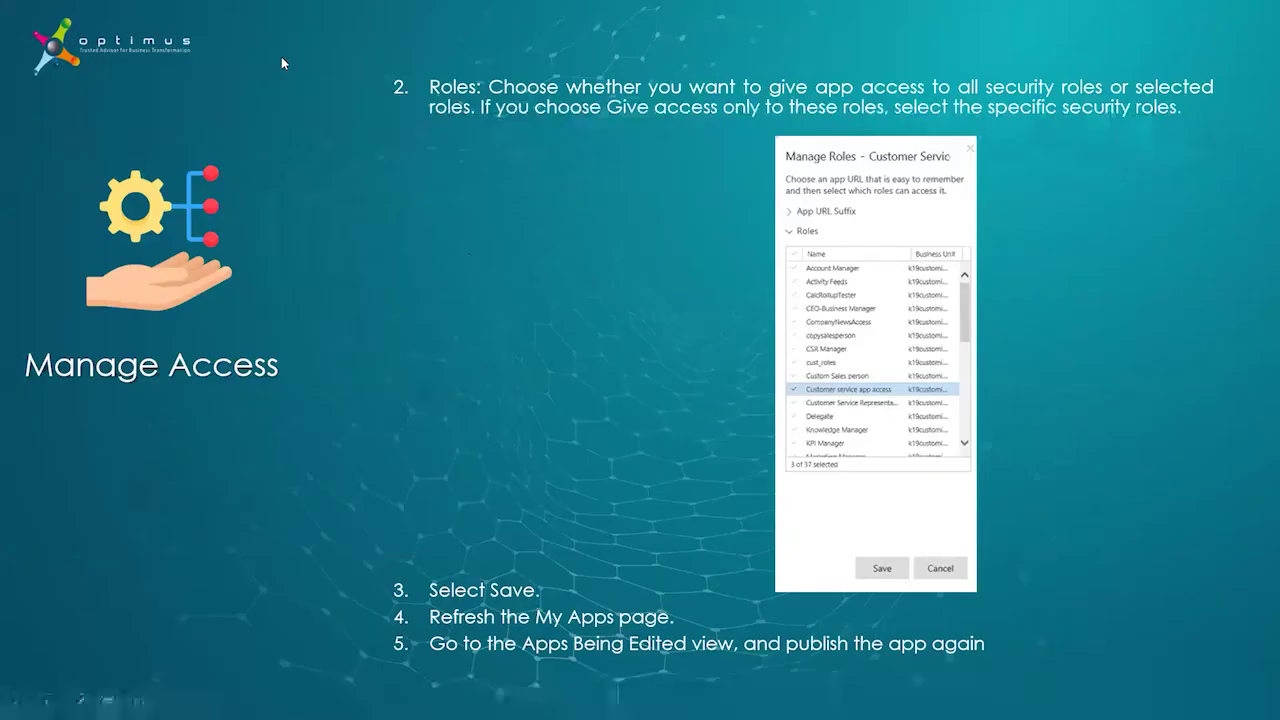
left_click(750, 267)
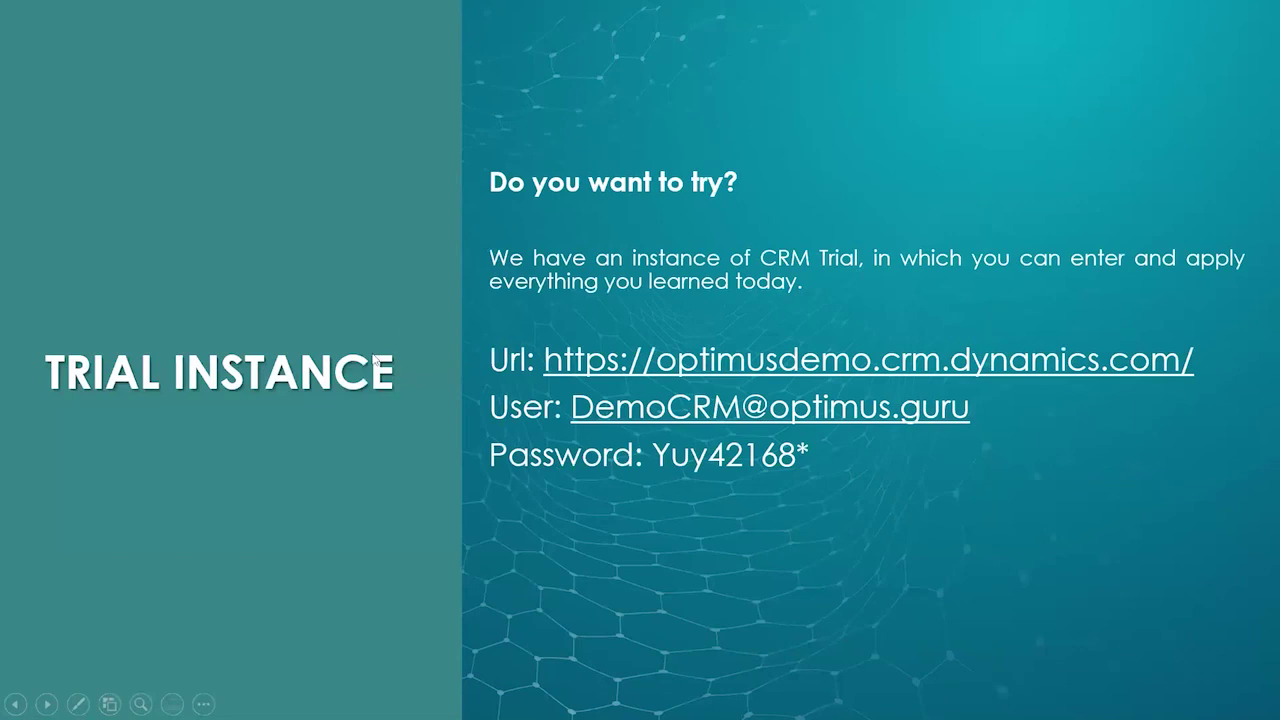